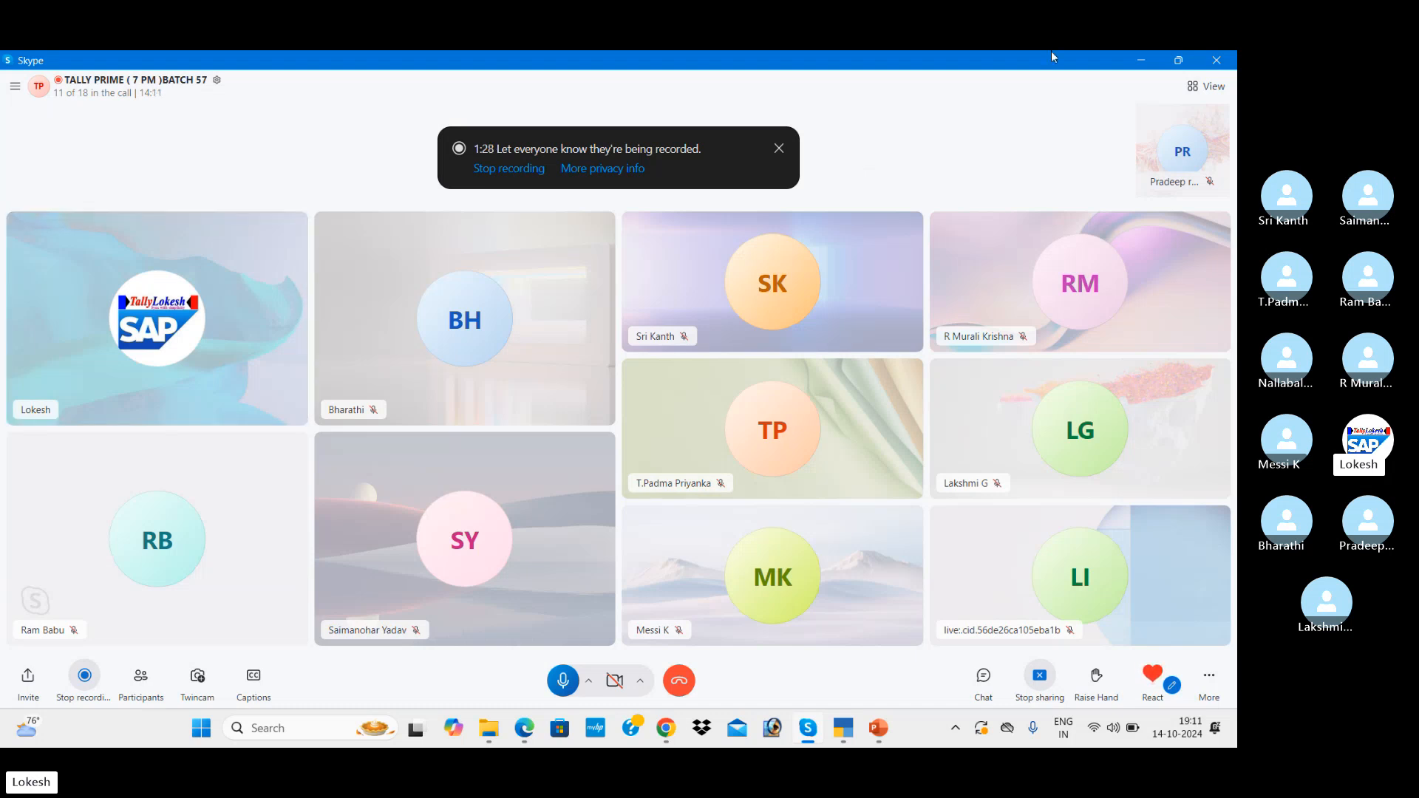
Step: Switch to TallyPrime and start creating a new company named Andhra Traders
{"action": "left_click", "coordinate": [850, 724]}
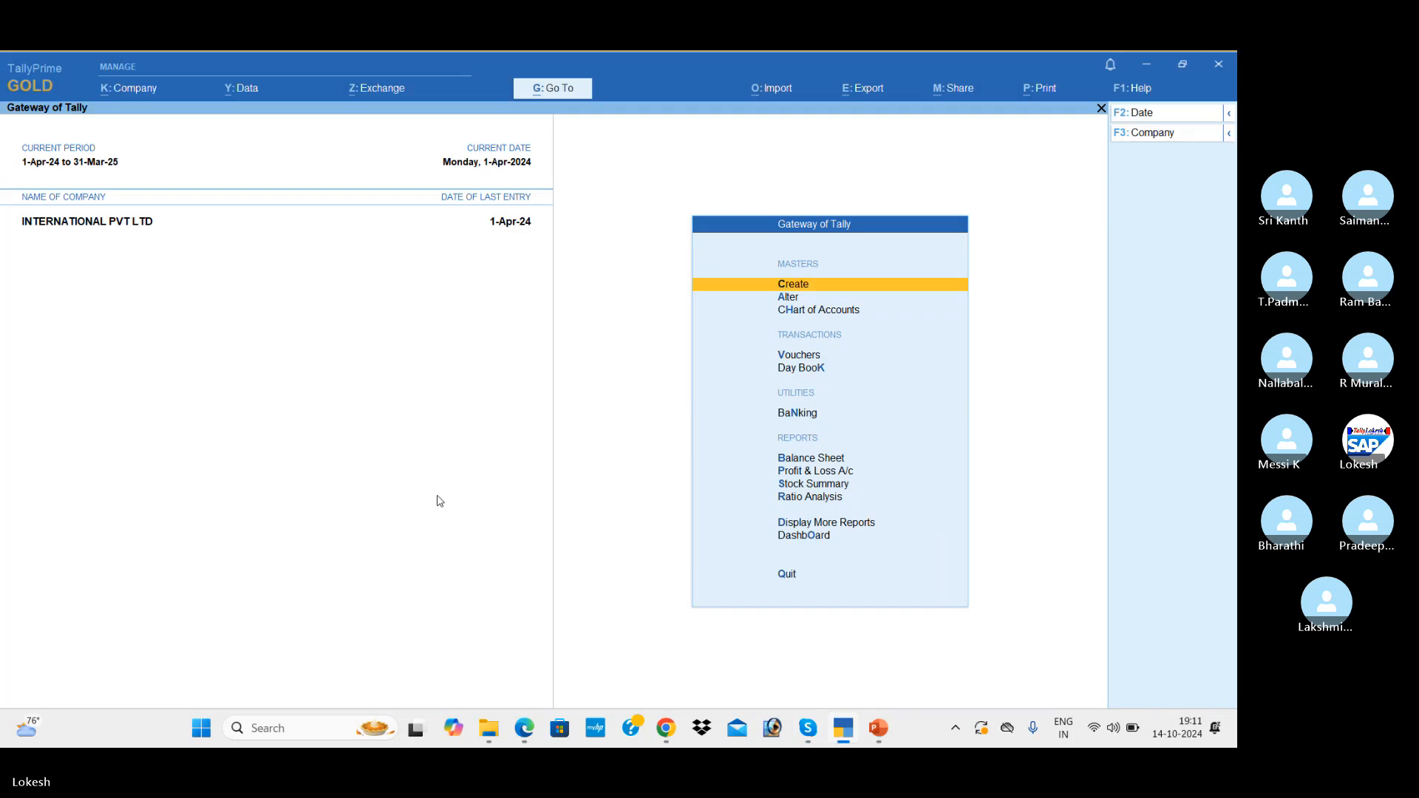
{"action": "left_click", "coordinate": [149, 88]}
{"action": "key", "text": "Return"}
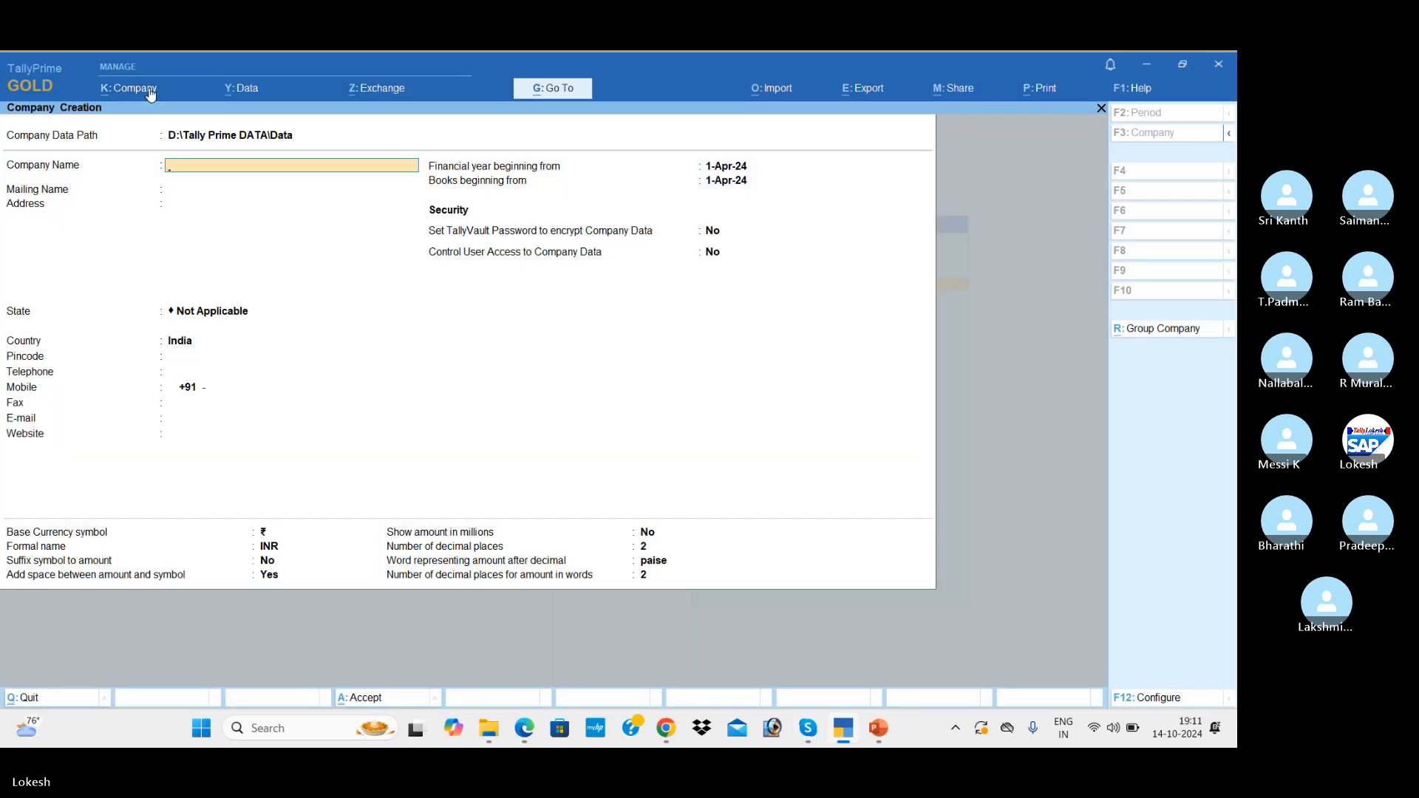
{"action": "type", "text": "Andh"}
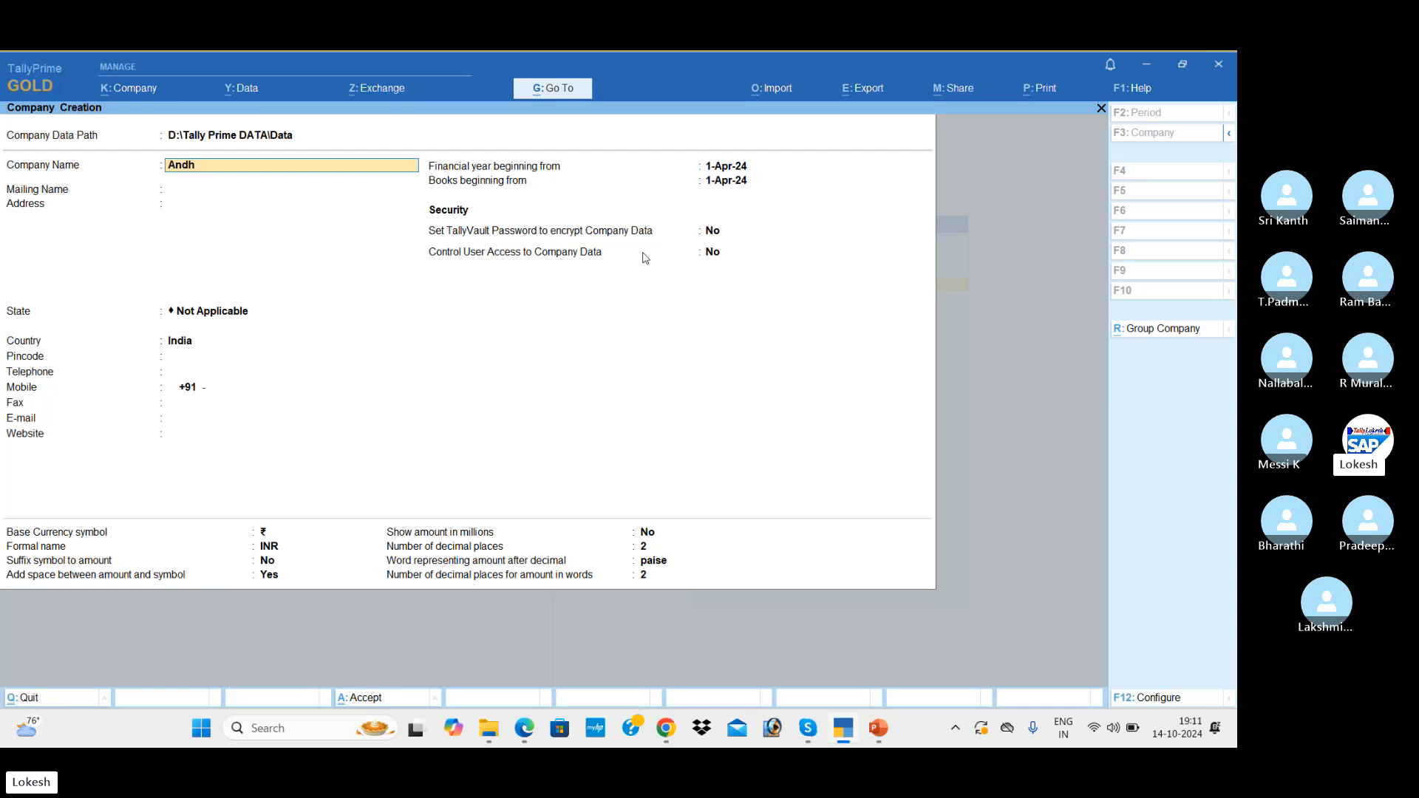
{"action": "type", "text": "ra Traders"}
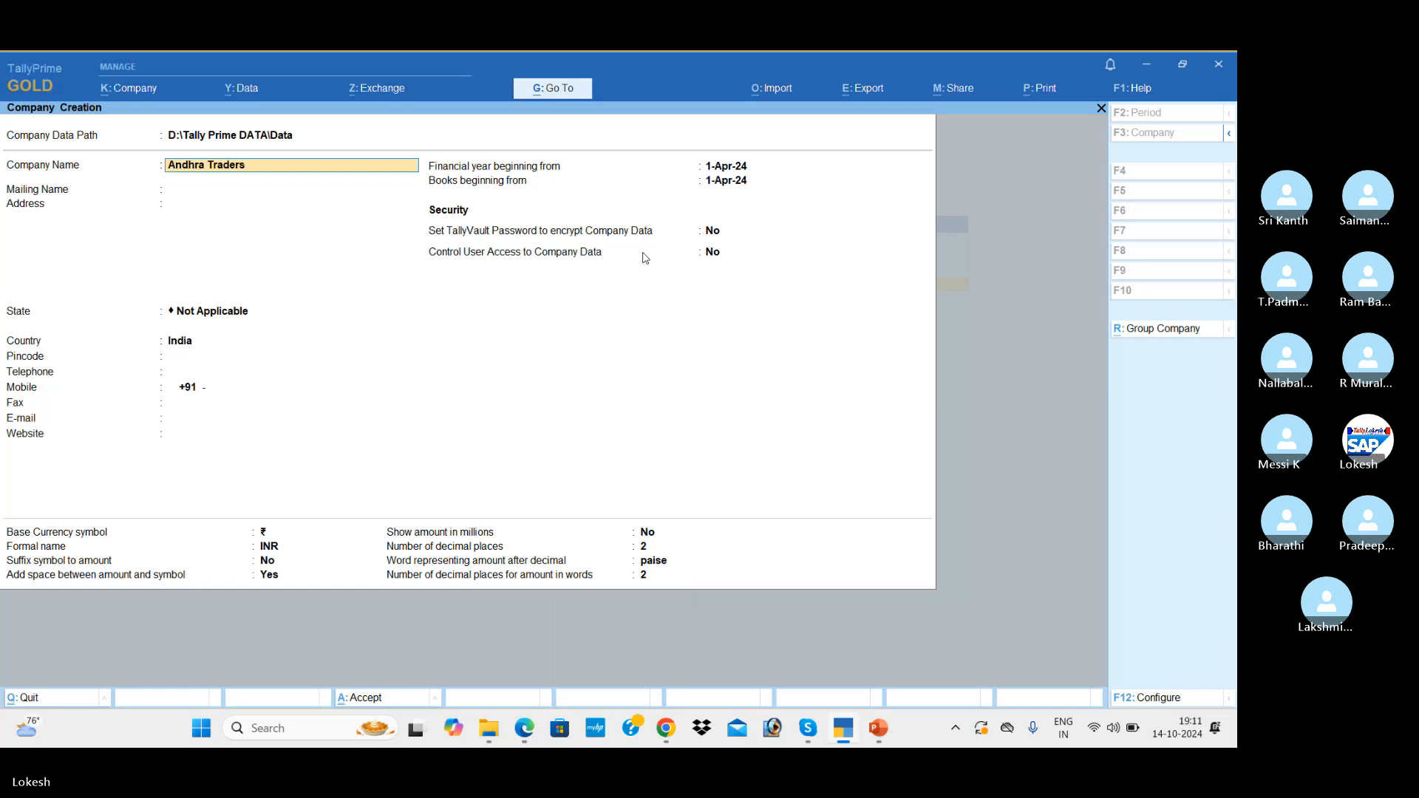
Step: Set the new company's state to Andhra Pradesh and save it with the remaining details left at their defaults
{"action": "key", "text": "Return"}
{"action": "key", "text": "Return"}
{"action": "key", "text": "Return"}
{"action": "key", "text": "Down"}
{"action": "key", "text": "Down"}
{"action": "key", "text": "Return"}
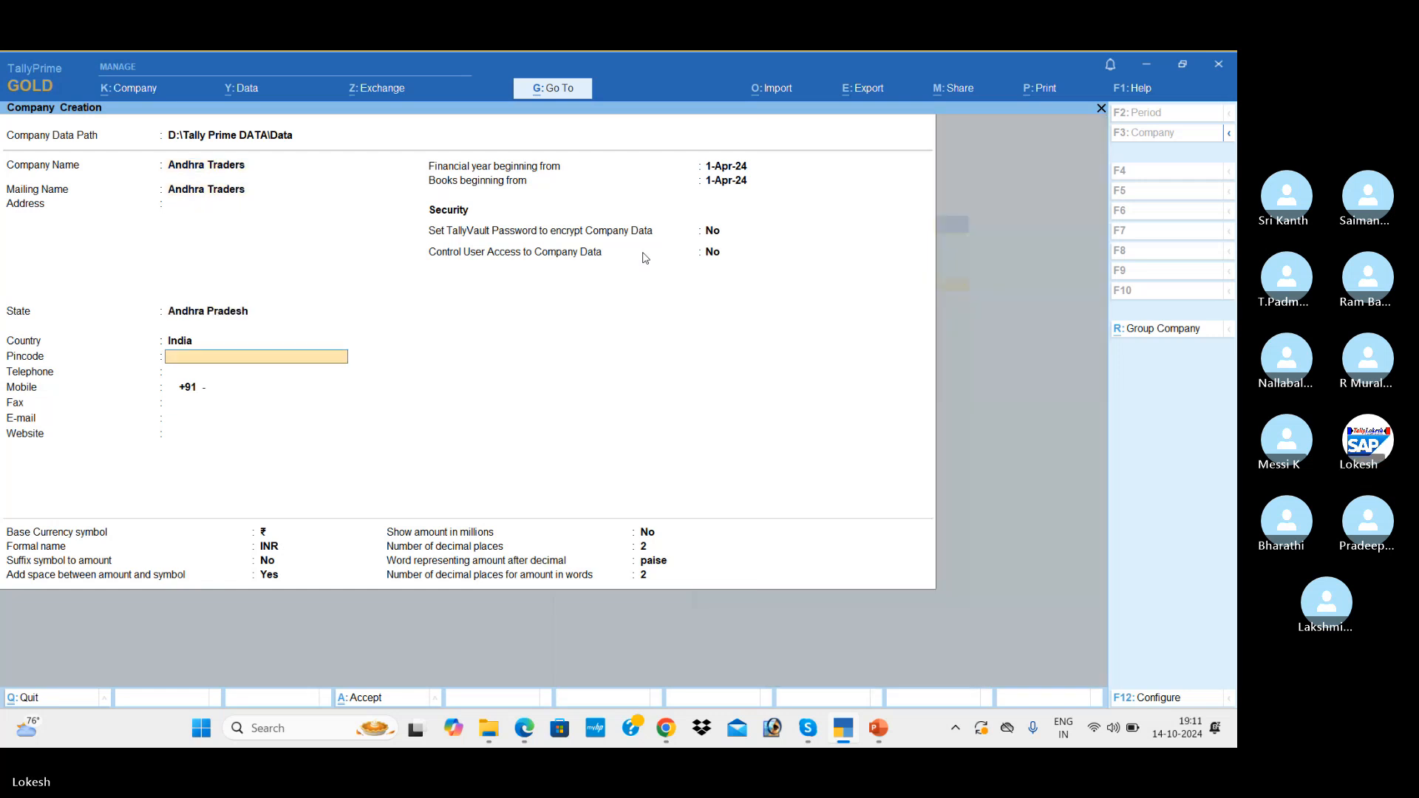
{"action": "key", "text": "Return"}
{"action": "key", "text": "Return"}
{"action": "key", "text": "ctrl+a"}
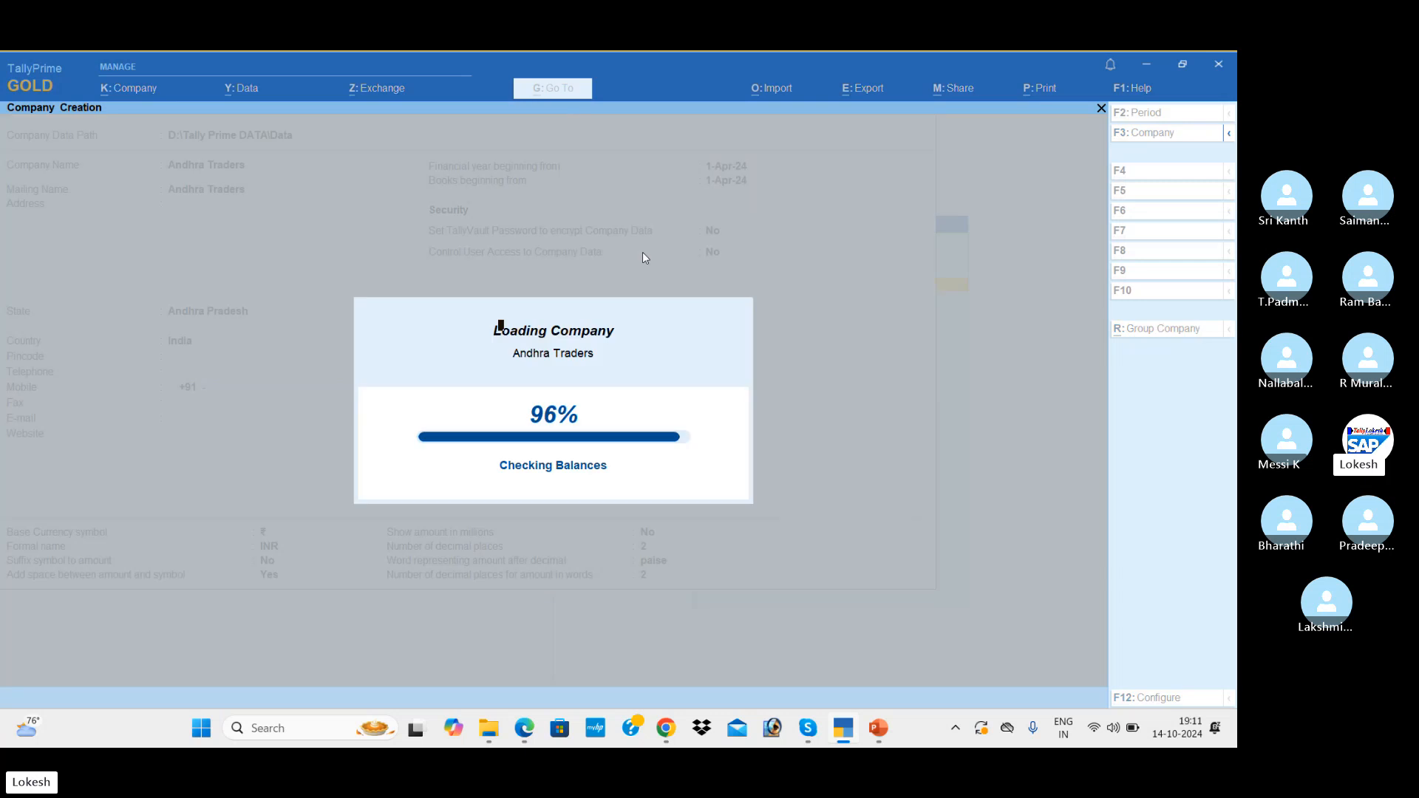
Step: Set Enable Bill-wise entry to No in the Andhra Traders company features
{"action": "key", "text": "Return"}
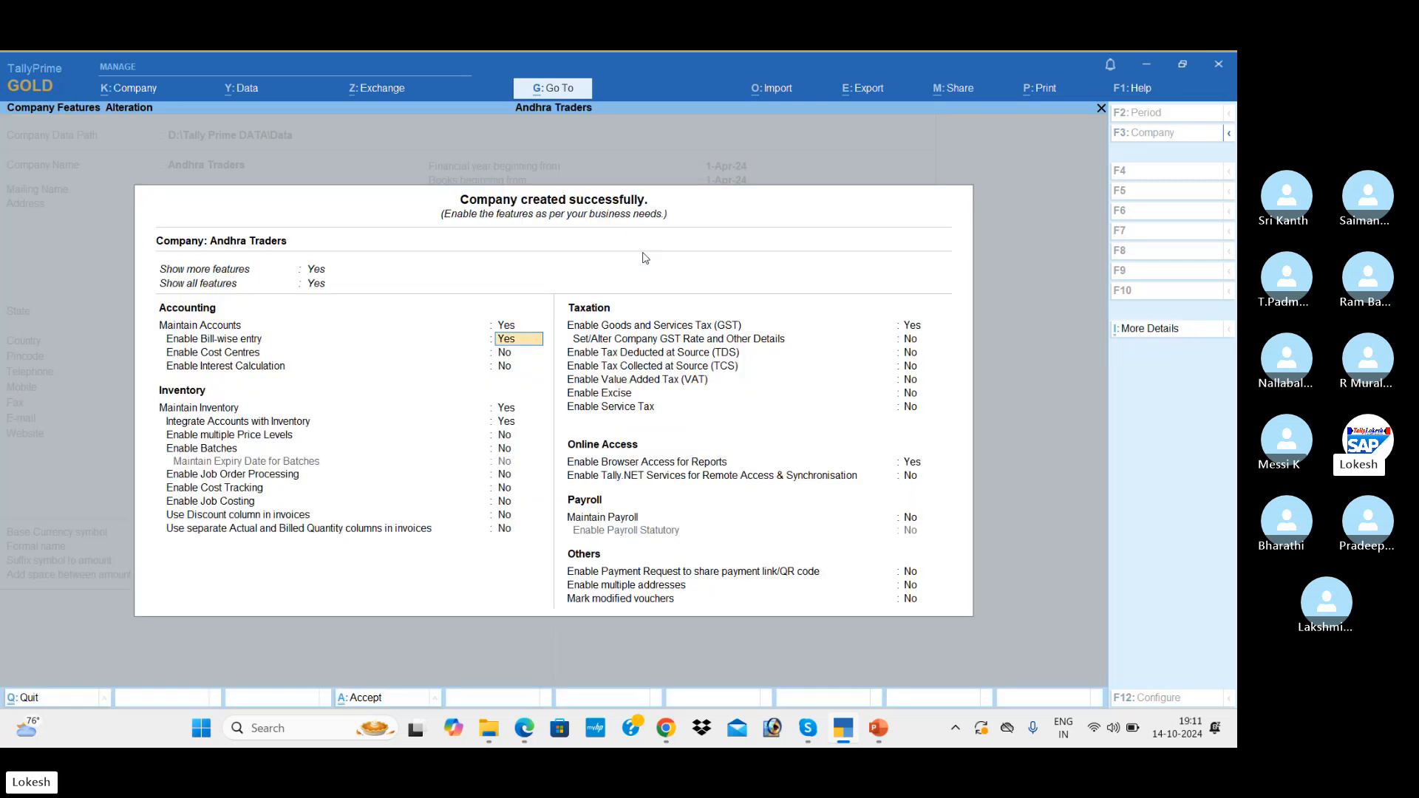
{"action": "key", "text": "n"}
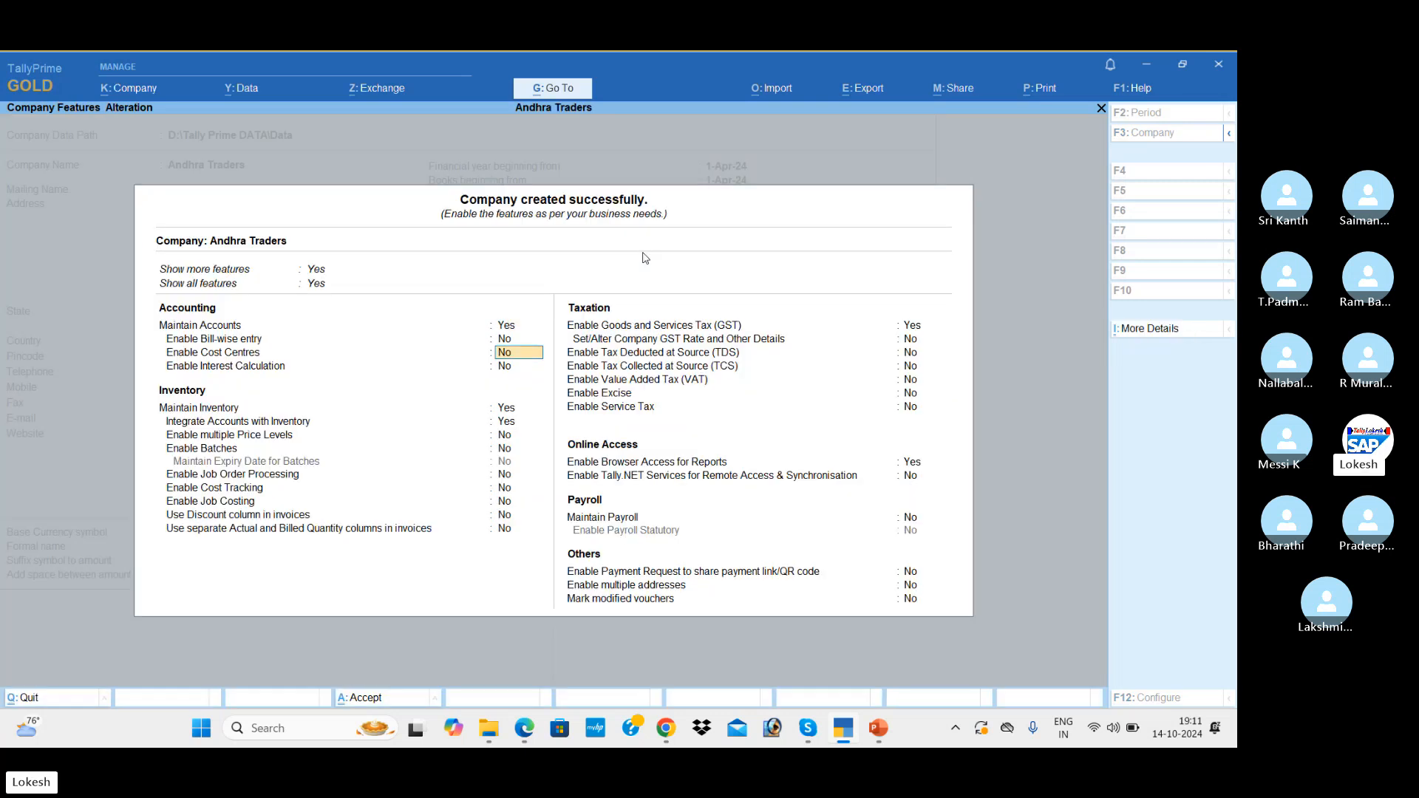
{"action": "key", "text": "Return"}
{"action": "key", "text": "Return"}
{"action": "key", "text": "Return"}
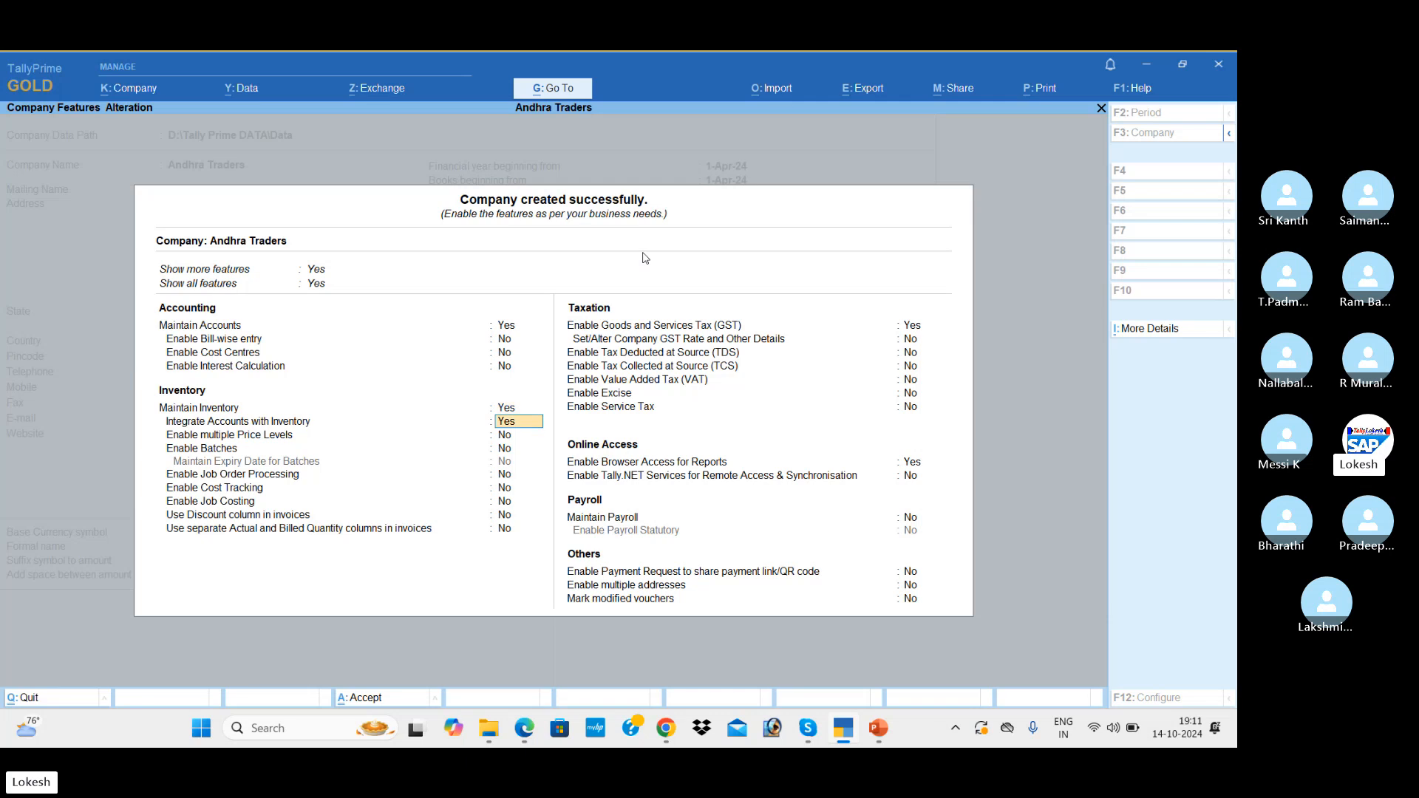
Step: Keep the remaining inventory features as they are and set Enable Goods and Services Tax (GST) to No
{"action": "key", "text": "Return"}
{"action": "key", "text": "Return"}
{"action": "key", "text": "Return"}
{"action": "key", "text": "Return"}
{"action": "key", "text": "Return"}
{"action": "key", "text": "Return"}
{"action": "key", "text": "Return"}
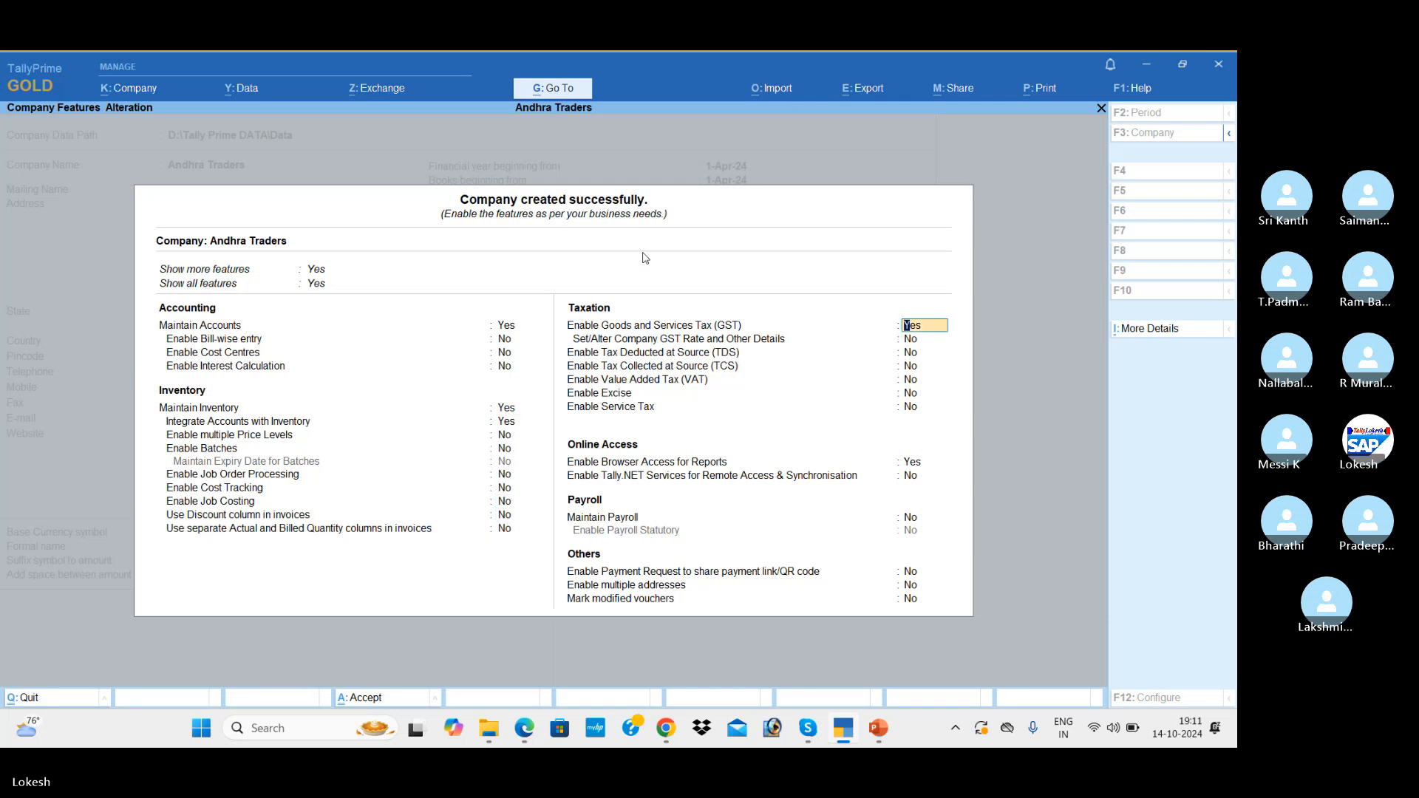
{"action": "type", "text": "n"}
{"action": "key", "text": "Return"}
Step: Enable Value Added Tax (VAT) and accept its details for Andhra Pradesh with the TIN left blank
{"action": "key", "text": "Return"}
{"action": "key", "text": "Return"}
{"action": "key", "text": "Return"}
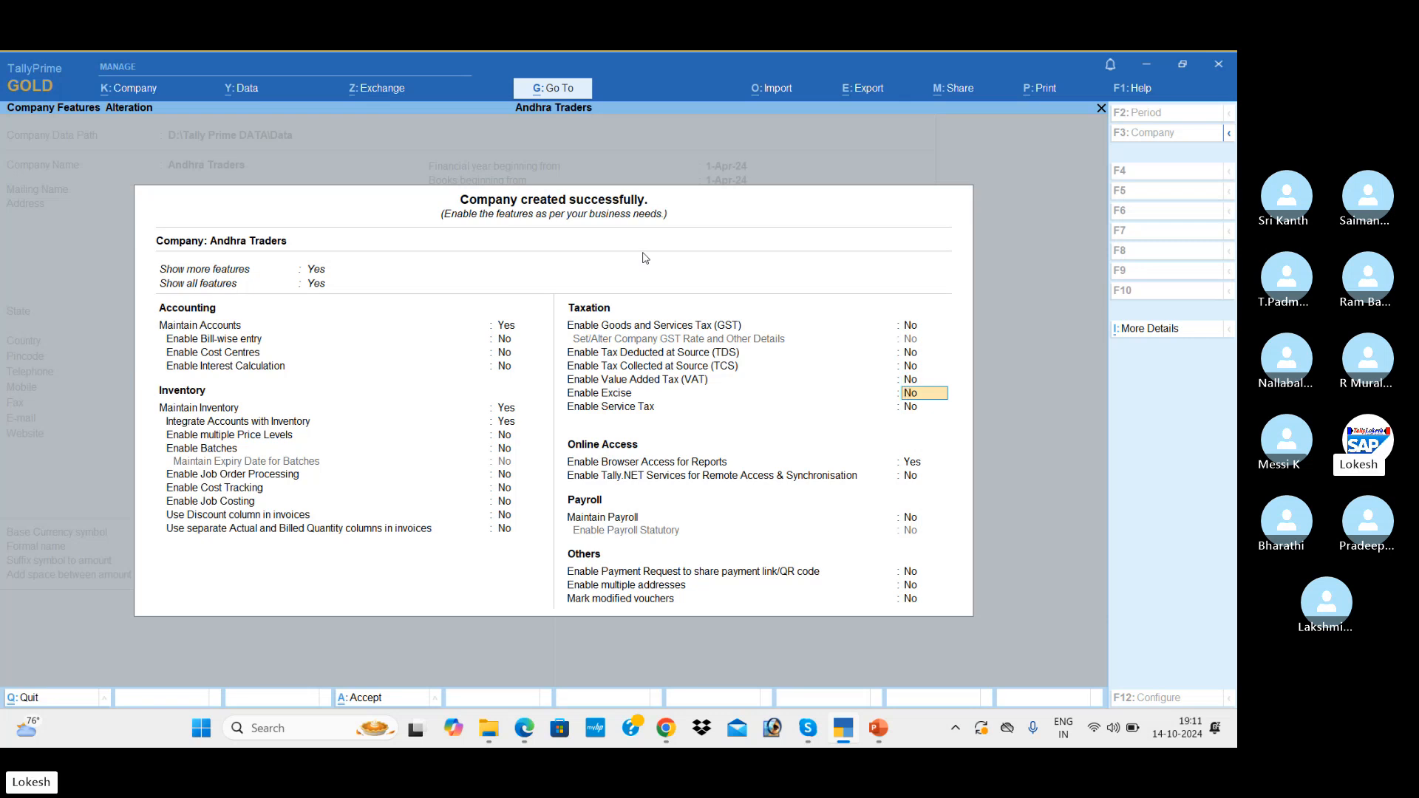
{"action": "key", "text": "Up"}
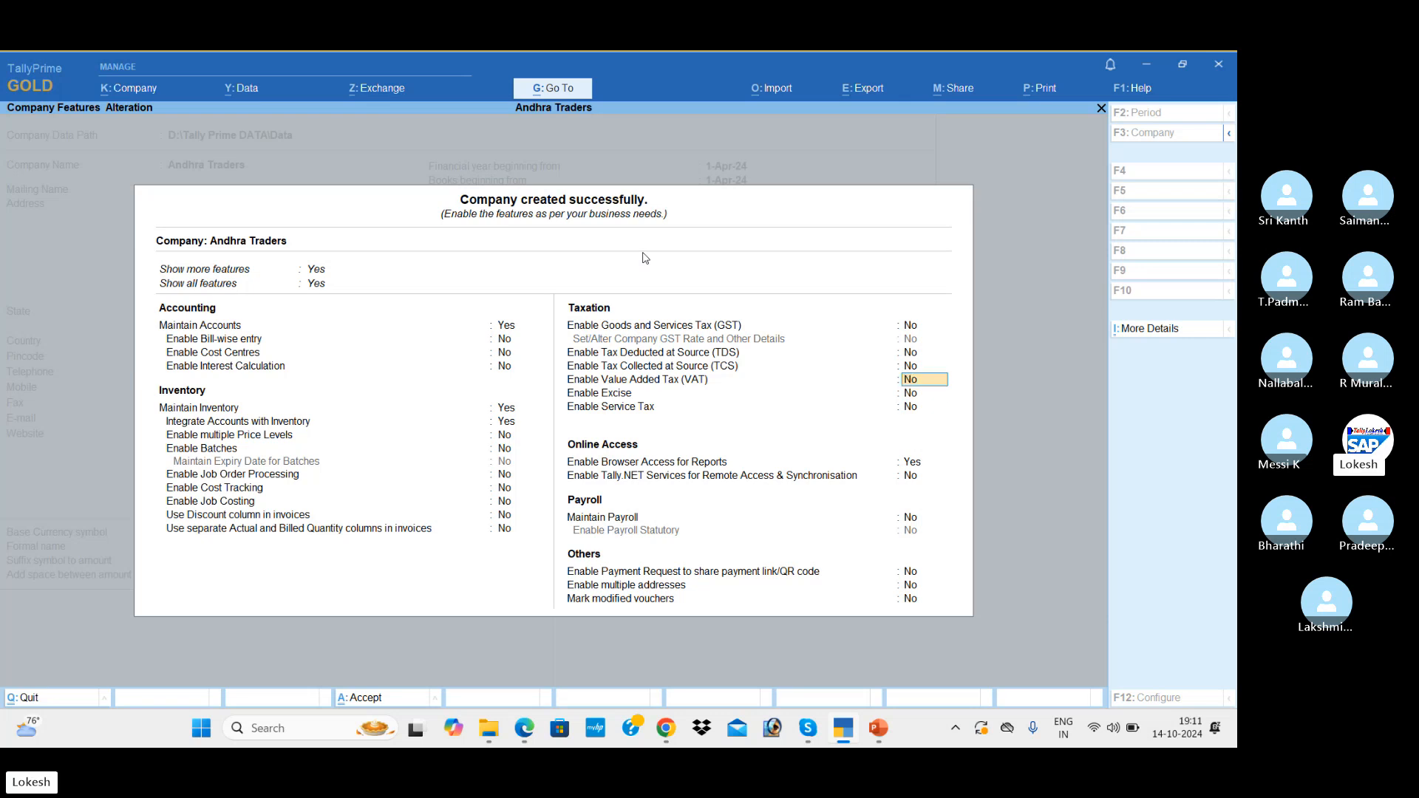
{"action": "type", "text": "y"}
{"action": "key", "text": "Return"}
{"action": "key", "text": "Return"}
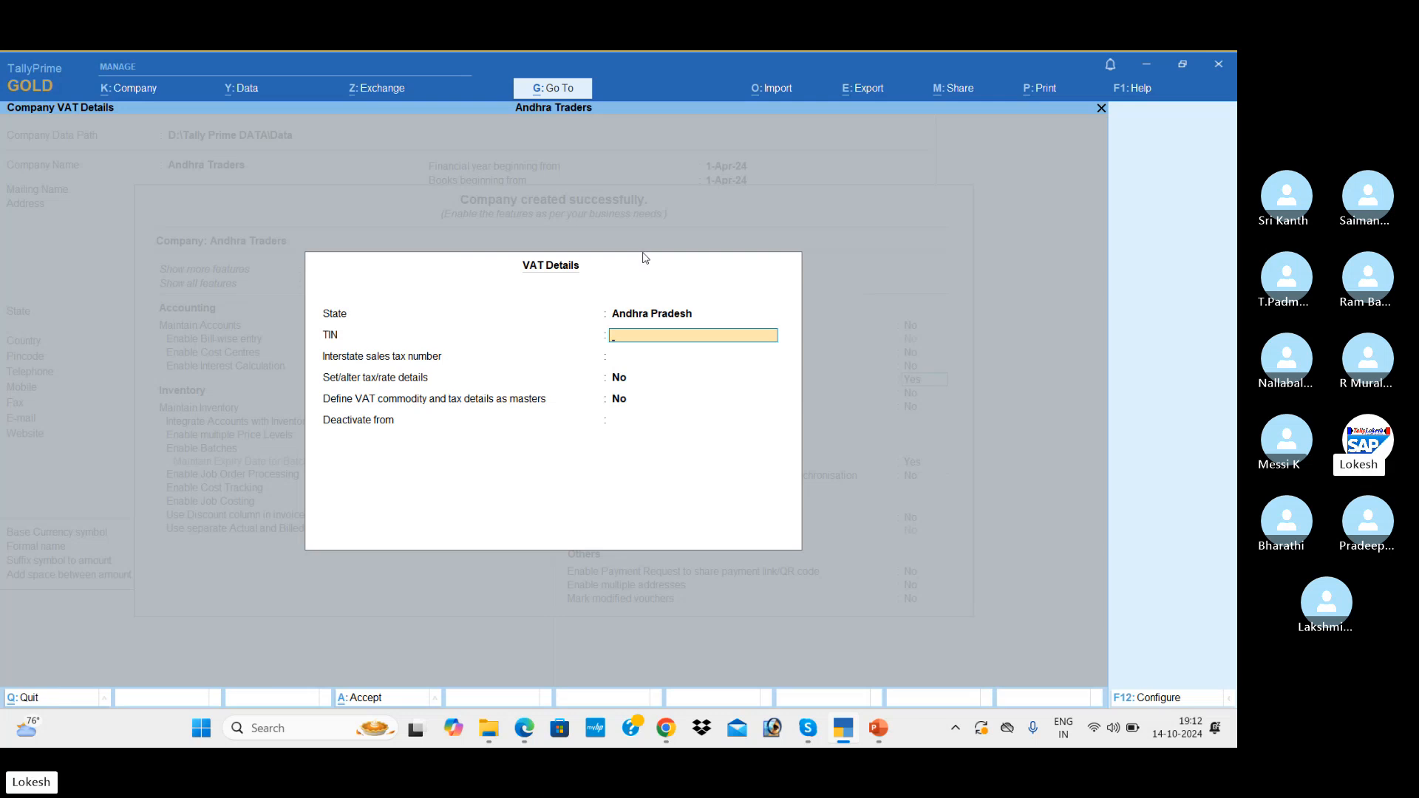
{"action": "key", "text": "Return"}
{"action": "key", "text": "Return"}
{"action": "key", "text": "Return"}
{"action": "key", "text": "Return"}
{"action": "key", "text": "Return"}
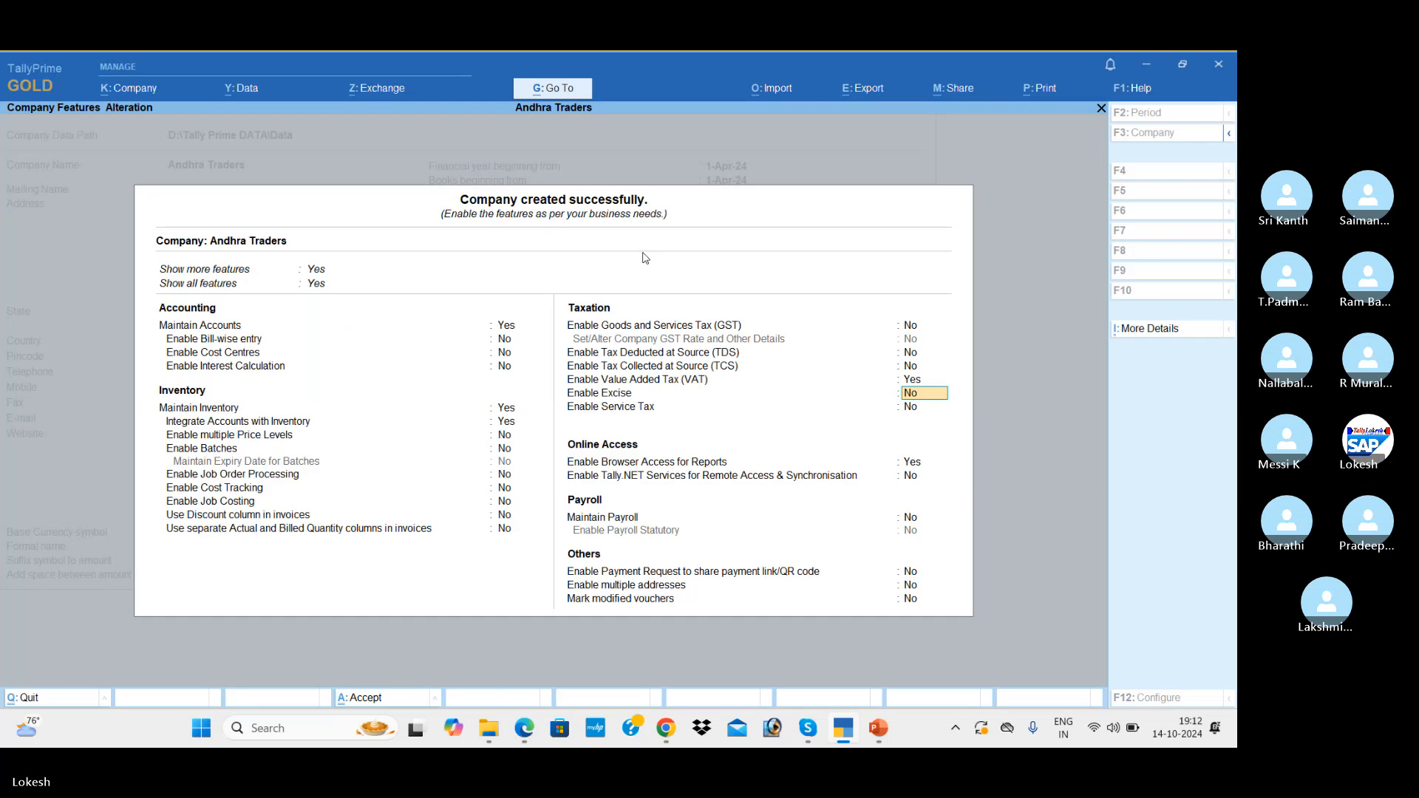
Step: Set Enable Browser Access for Reports to No and accept the company features
{"action": "key", "text": "Return"}
{"action": "key", "text": "Return"}
{"action": "type", "text": "n"}
{"action": "key", "text": "Return"}
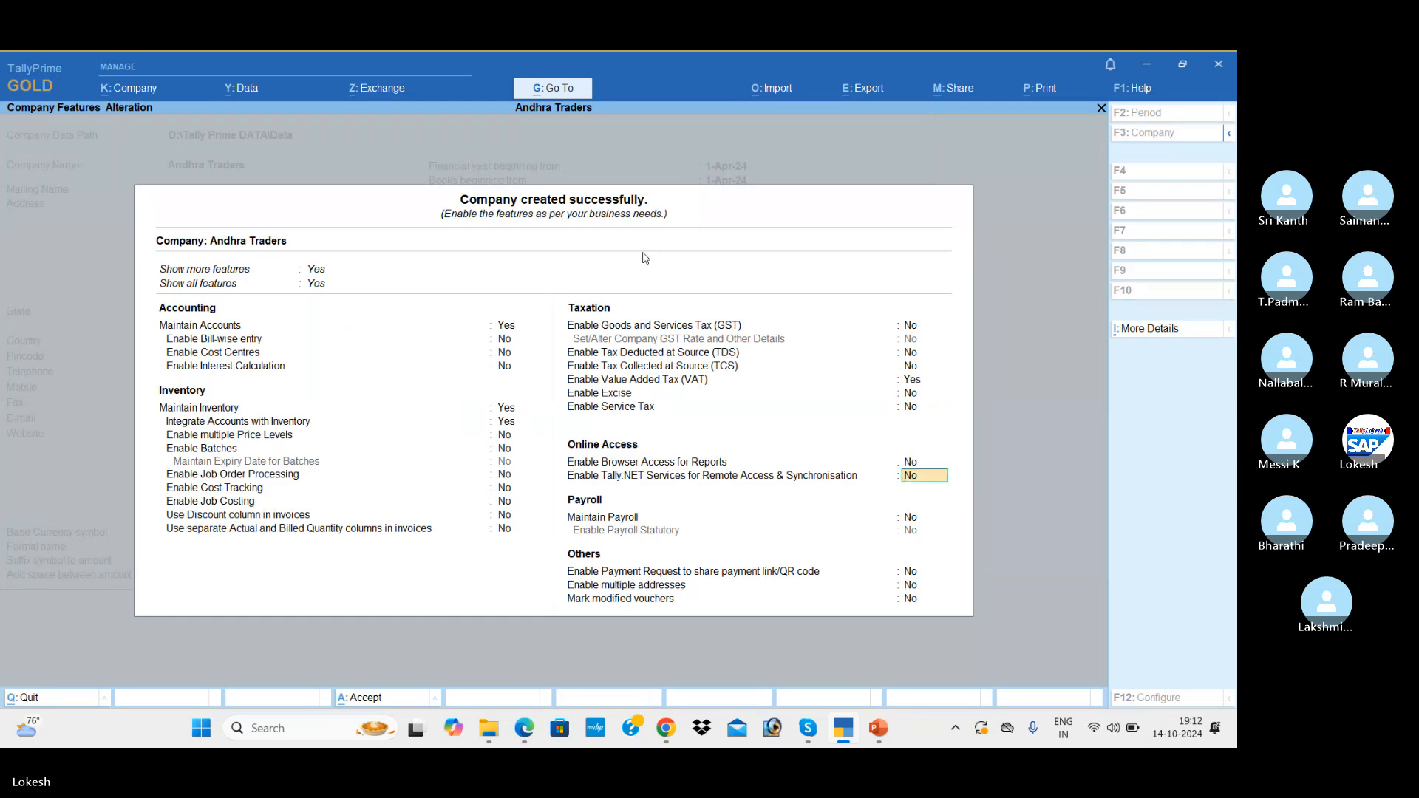
{"action": "key", "text": "Return"}
{"action": "key", "text": "Return"}
{"action": "key", "text": "Return"}
{"action": "key", "text": "Return"}
{"action": "key", "text": "Return"}
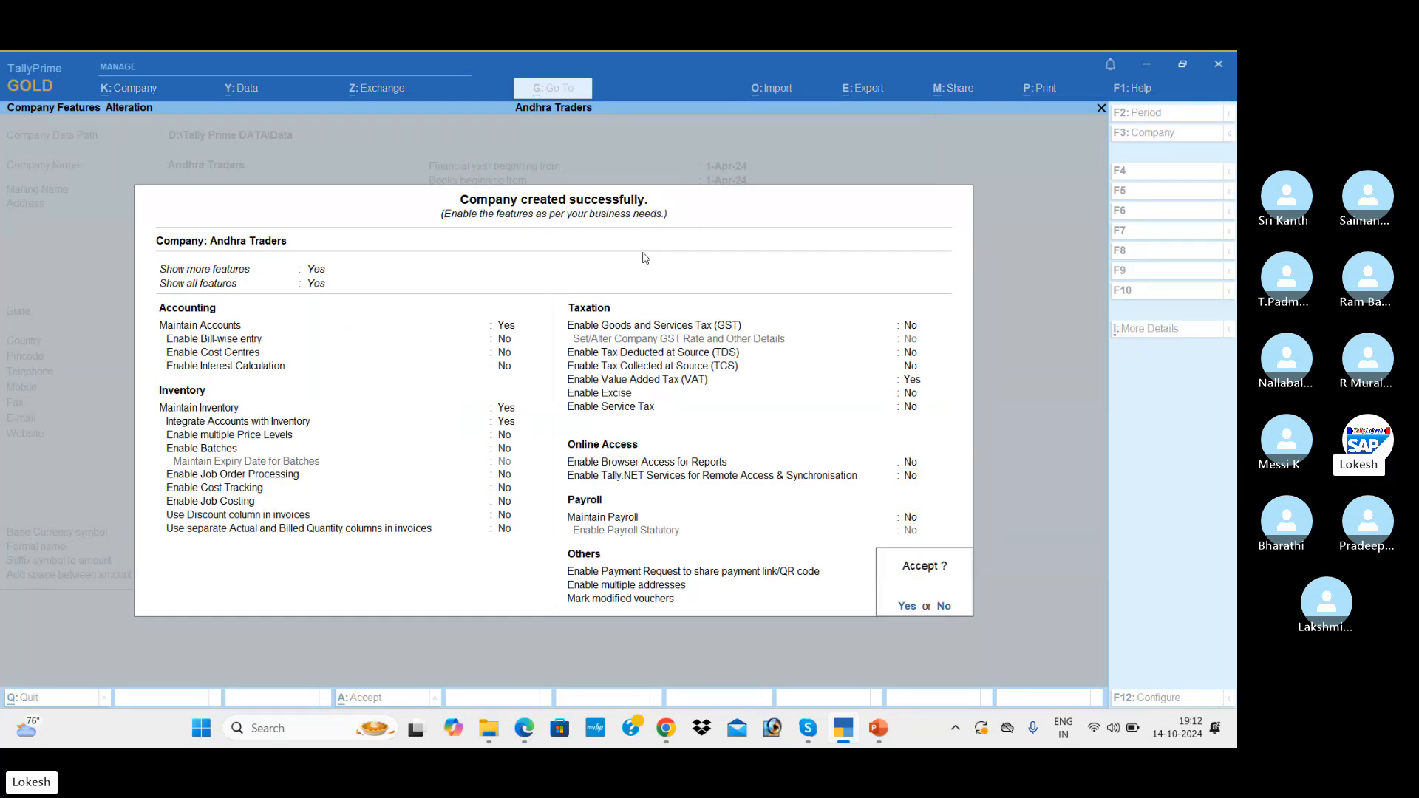
{"action": "key", "text": "Return"}
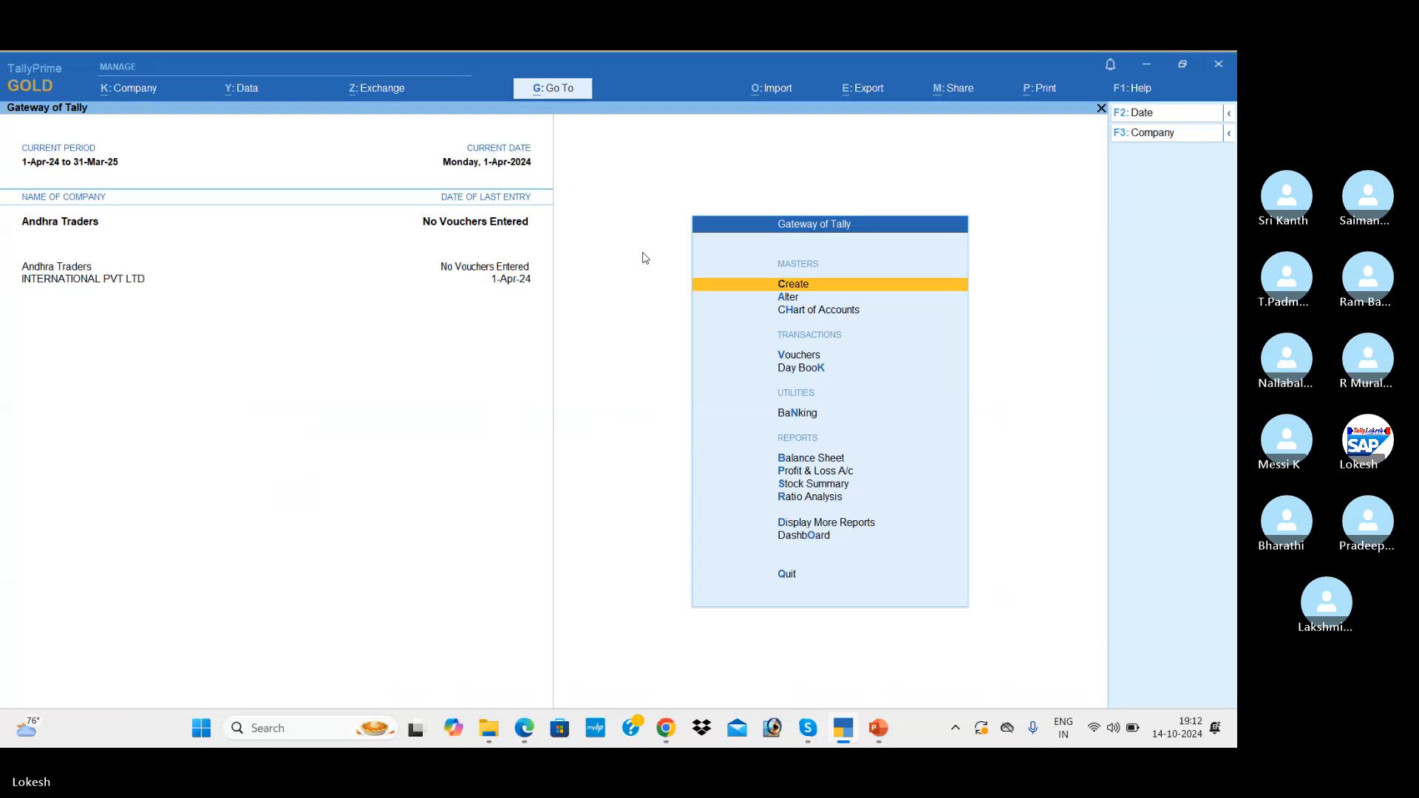
Step: Open the creation form for a new ledger in Andhra Traders
{"action": "key", "text": "Return"}
{"action": "key", "text": "Down"}
{"action": "key", "text": "Return"}
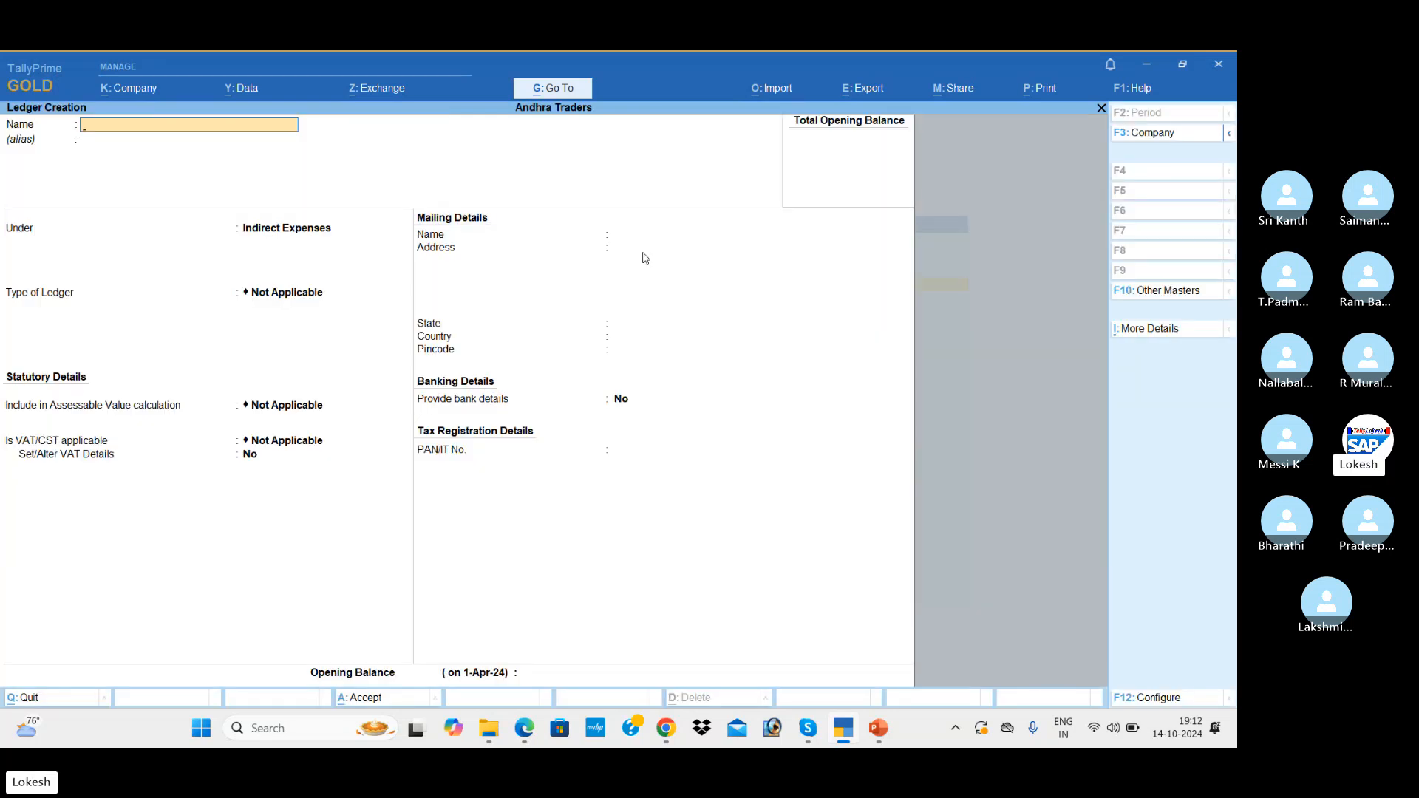
{"action": "key", "text": "alt+Tab"}
{"action": "key", "text": "alt+Tab"}
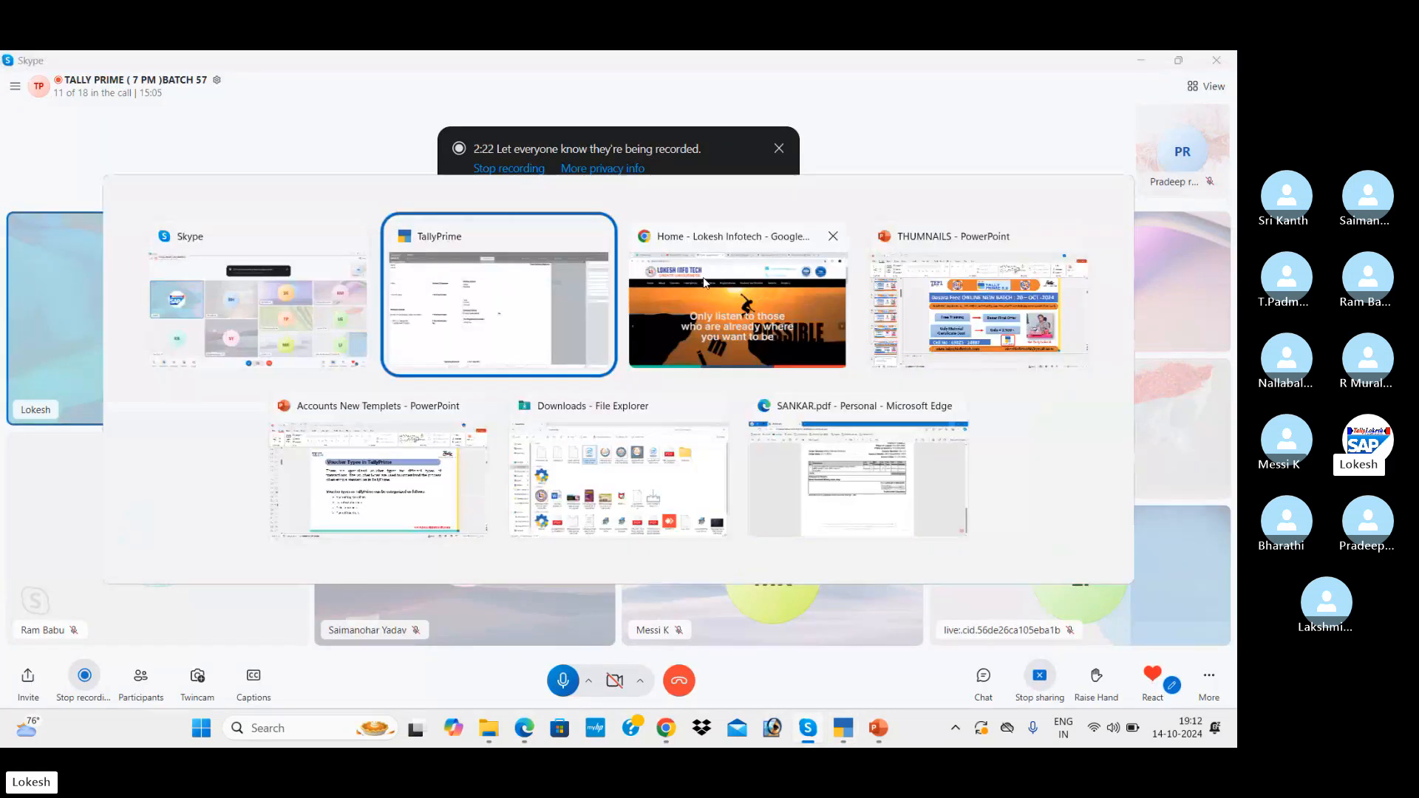
{"action": "key", "text": "alt+Tab"}
{"action": "key", "text": "alt+Tab"}
{"action": "key", "text": "alt+Tab"}
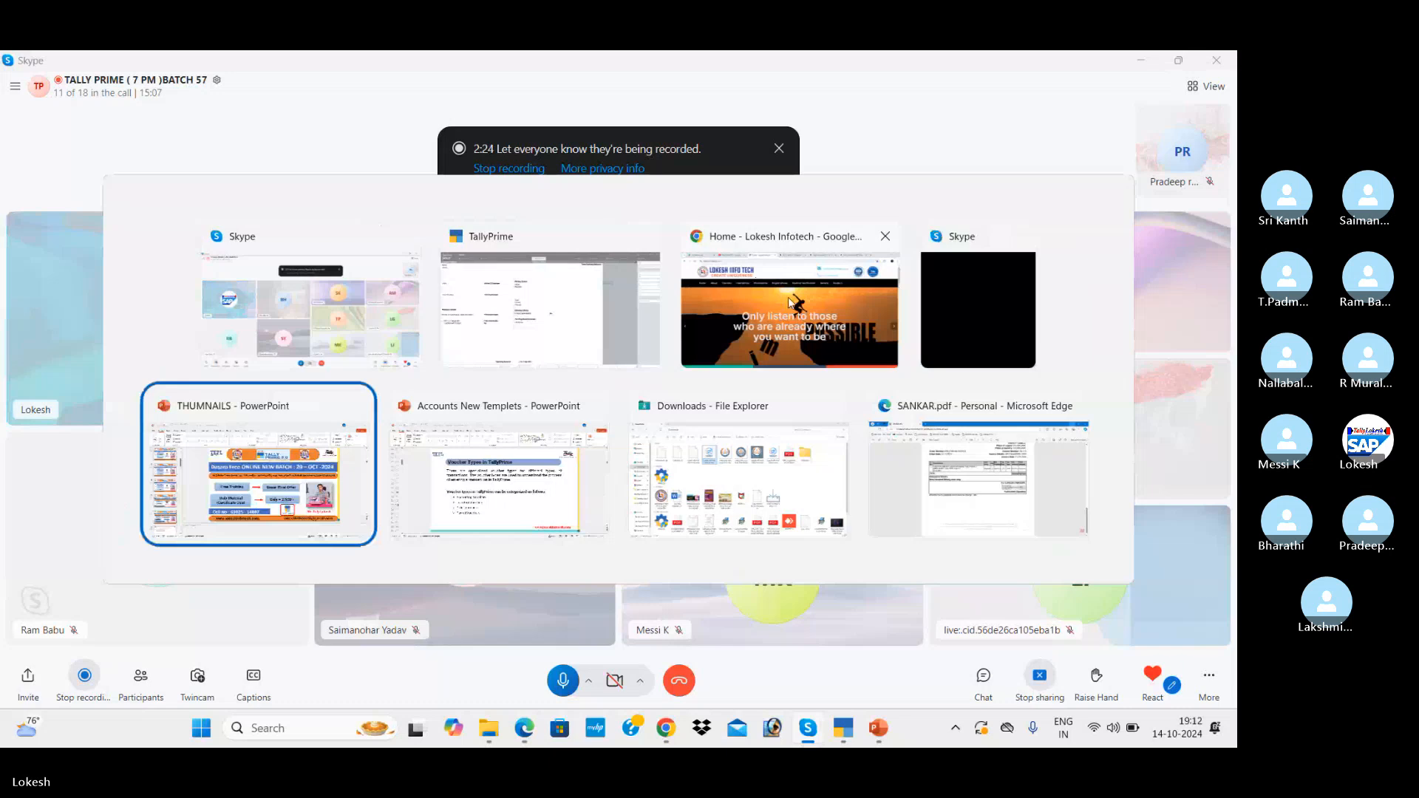
{"action": "key", "text": "alt+Tab"}
{"action": "key", "text": "alt+Tab"}
{"action": "key", "text": "alt+Tab"}
{"action": "key", "text": "alt+Tab"}
{"action": "key", "text": "alt+Tab"}
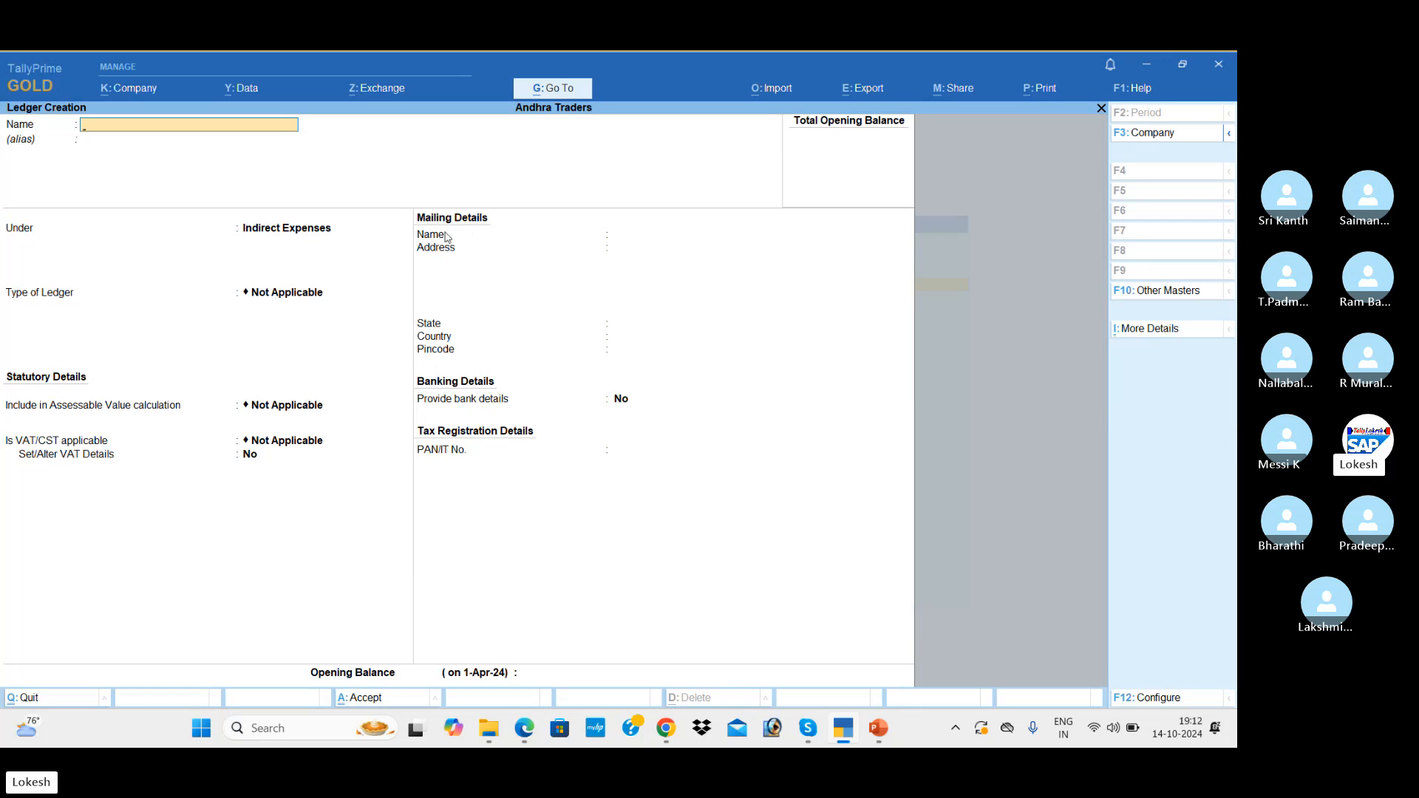
Step: Create a ledger named Capital under Capital Account, keeping the default mailing and tax details
{"action": "type", "text": "Capital"}
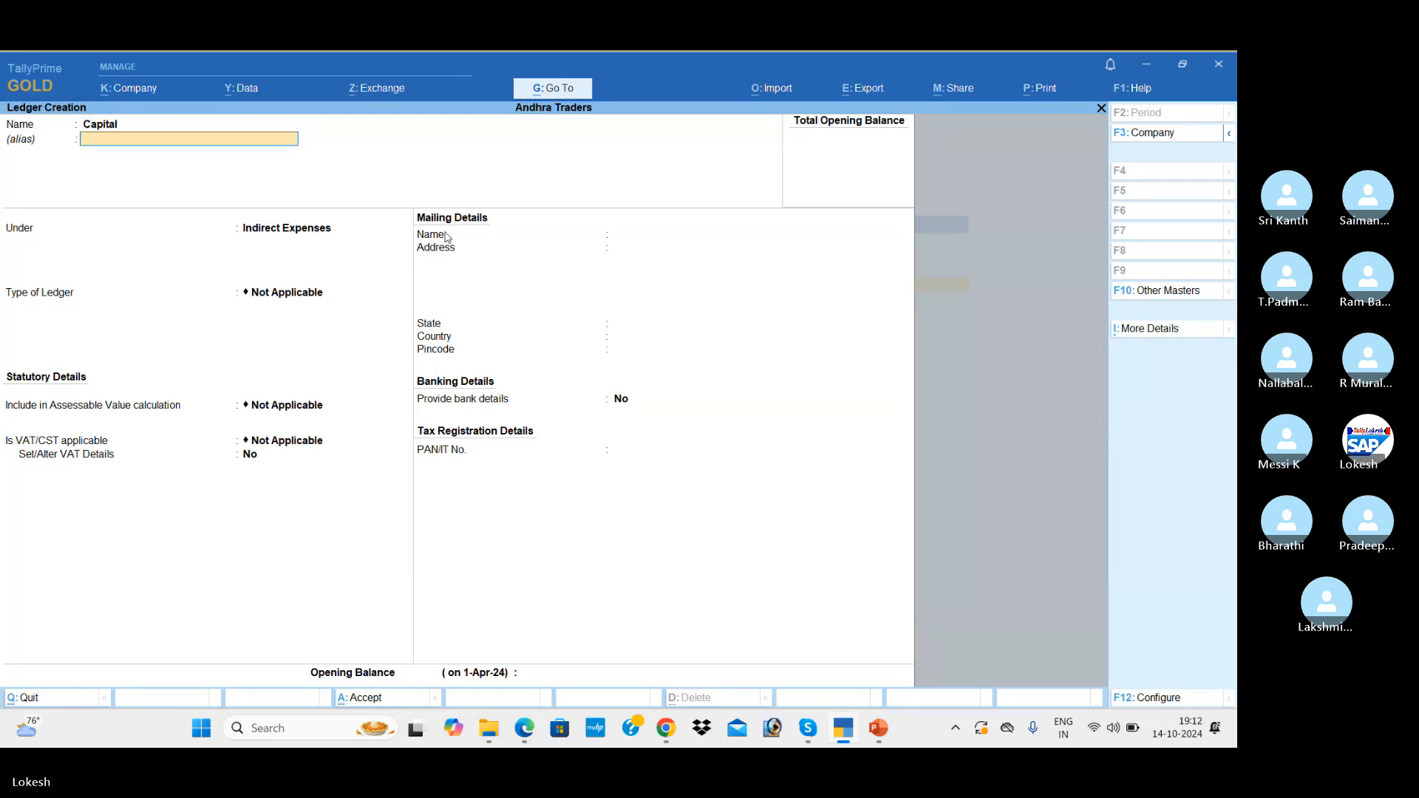
{"action": "key", "text": "Return"}
{"action": "type", "text": "Ca"}
{"action": "key", "text": "Return"}
{"action": "key", "text": "Return"}
{"action": "key", "text": "Return"}
{"action": "key", "text": "Return"}
{"action": "key", "text": "Return"}
{"action": "key", "text": "Return"}
{"action": "key", "text": "Return"}
{"action": "key", "text": "Return"}
{"action": "key", "text": "Return"}
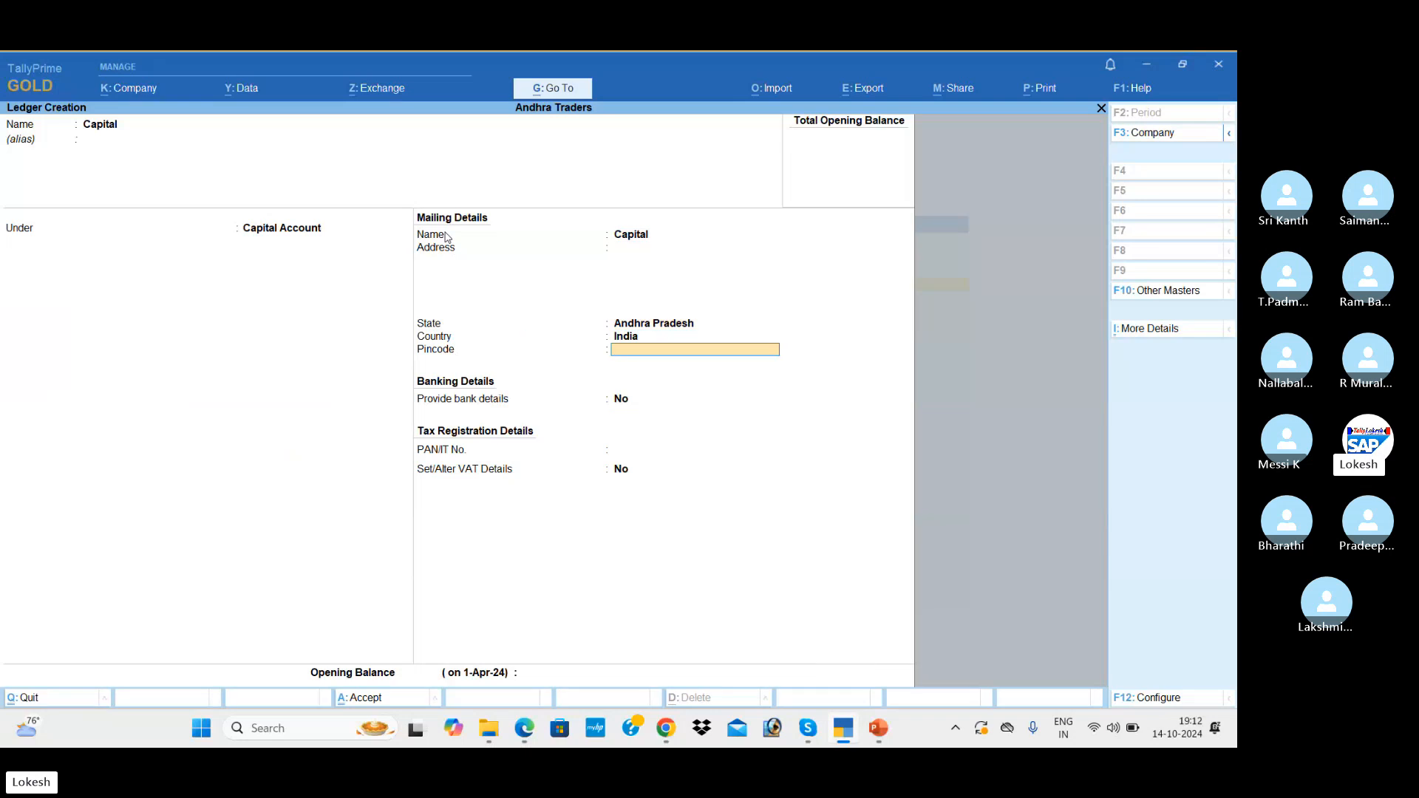
{"action": "key", "text": "Return"}
{"action": "key", "text": "Return"}
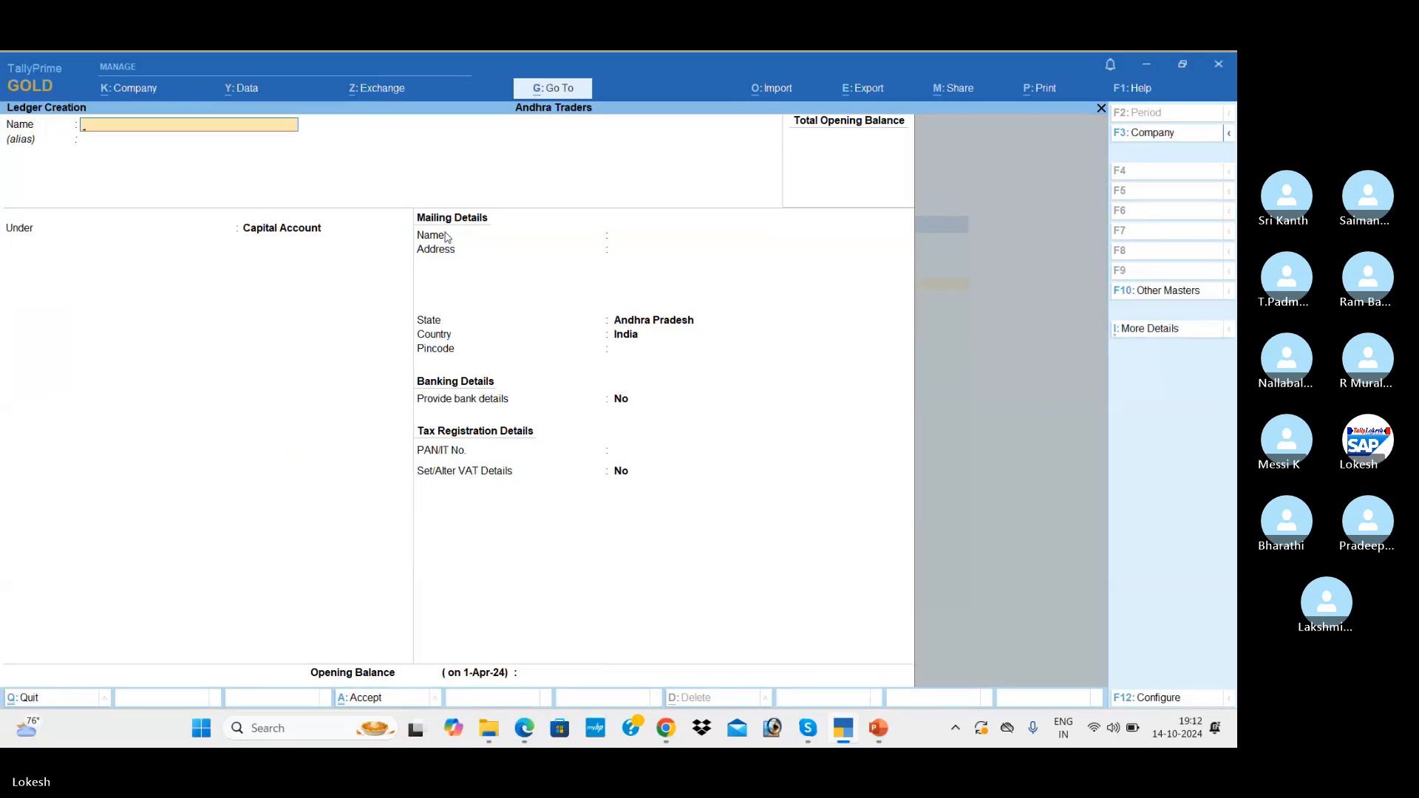
Step: Name a new ledger Purchase and place it under Purchase Accounts
{"action": "type", "text": "Purchase"}
{"action": "key", "text": "Return"}
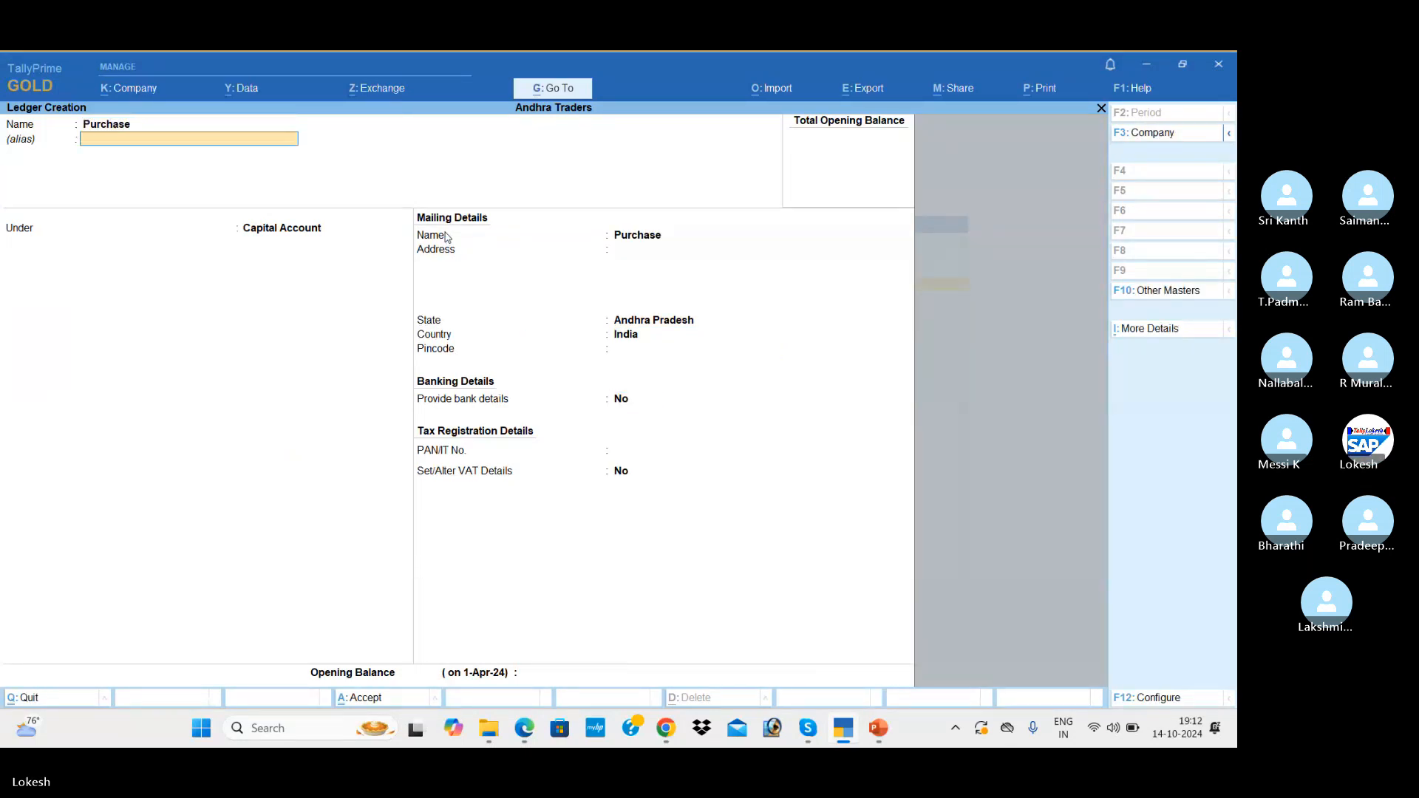
{"action": "key", "text": "Return"}
{"action": "type", "text": "Pu"}
{"action": "key", "text": "Return"}
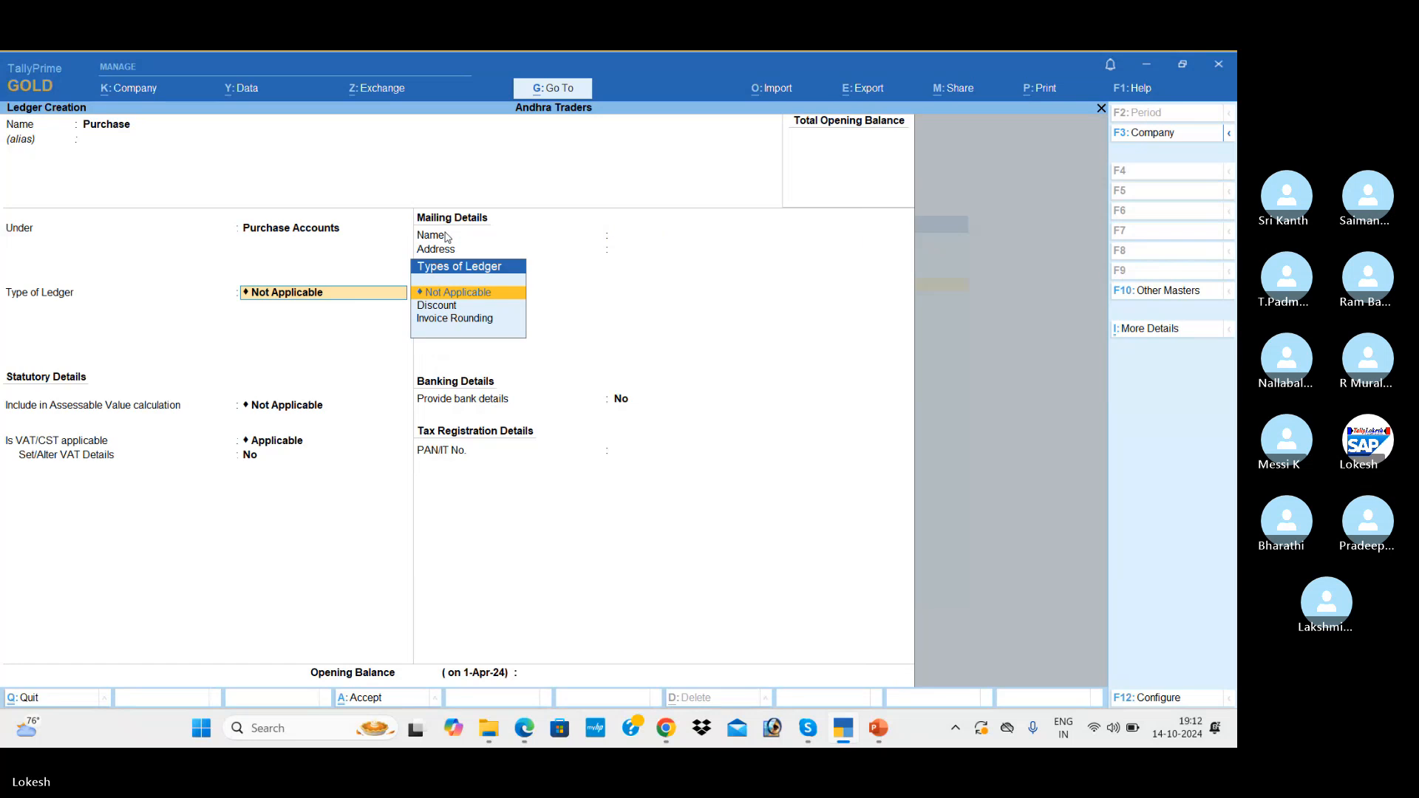
Step: Set Set/Alter VAT Details to Yes for the Purchase ledger, accept the default tax/rate details, and save the ledger
{"action": "key", "text": "Return"}
{"action": "key", "text": "Return"}
{"action": "key", "text": "Return"}
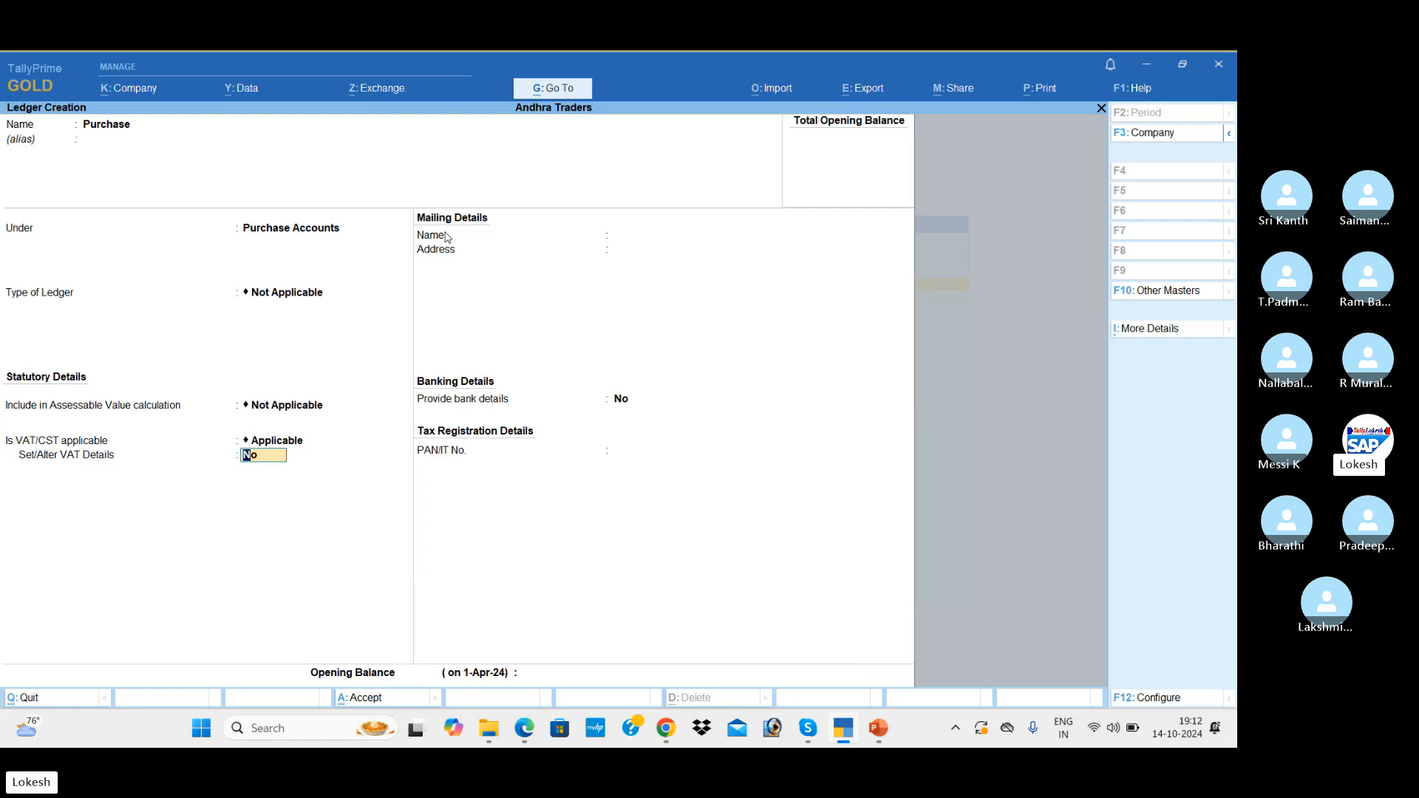
{"action": "key", "text": "y"}
{"action": "key", "text": "Return"}
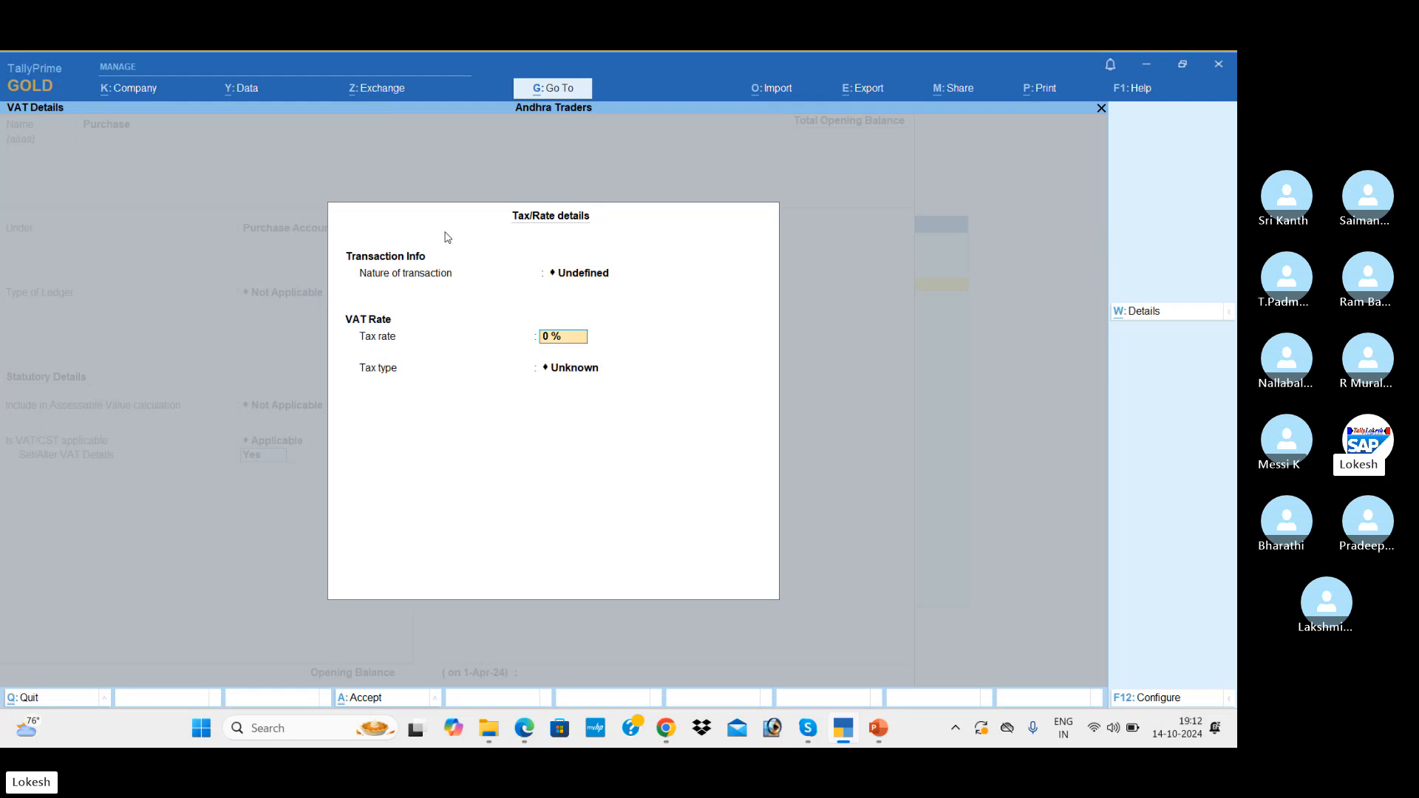
{"action": "key", "text": "Return"}
{"action": "key", "text": "Return"}
{"action": "key", "text": "Return"}
{"action": "key", "text": "Return"}
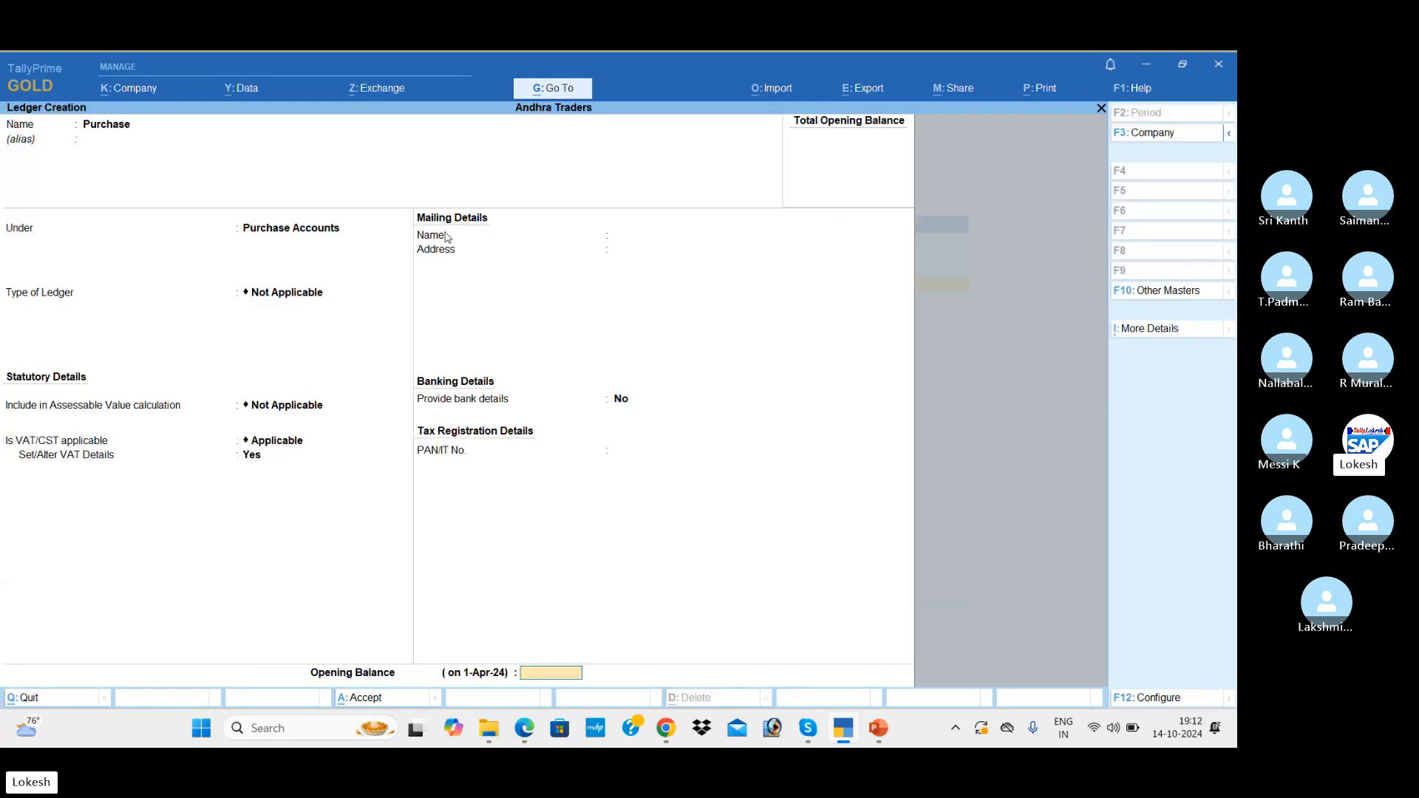
{"action": "key", "text": "Return"}
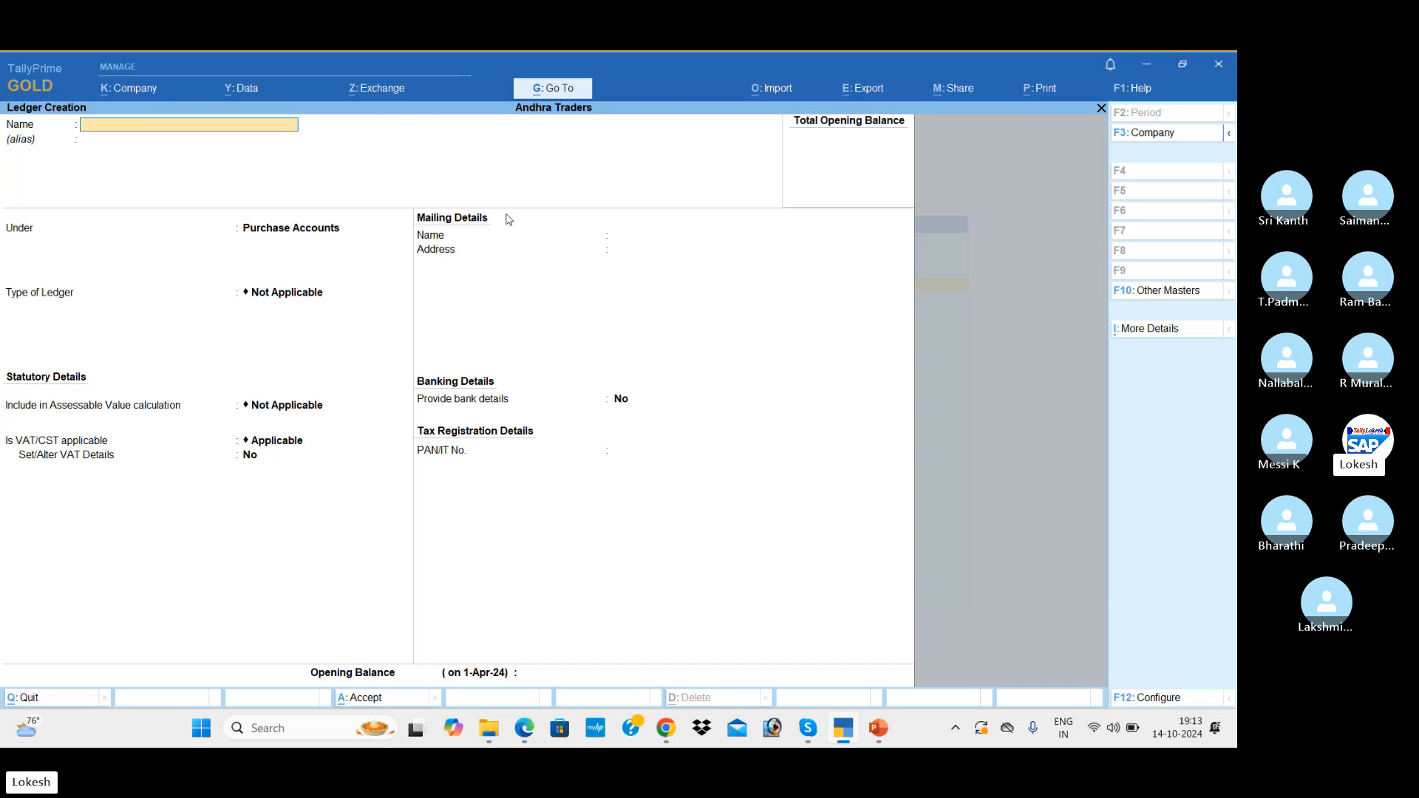
Step: Name a new ledger Kavya Solutions and place it under Sundry Creditors with the default mailing name
{"action": "type", "text": "Kavya Solu"}
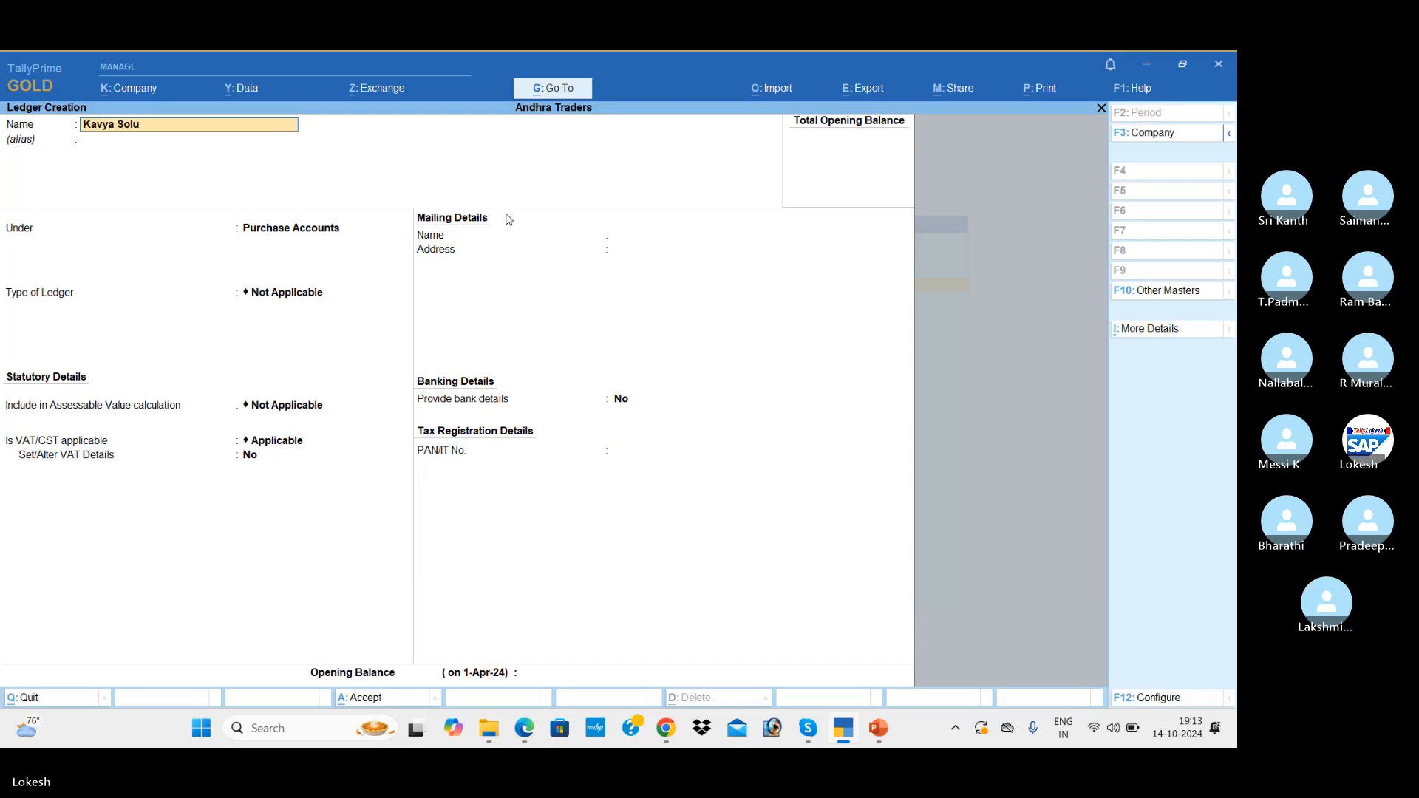
{"action": "type", "text": "tions"}
{"action": "key", "text": "Return"}
{"action": "type", "text": "Sun"}
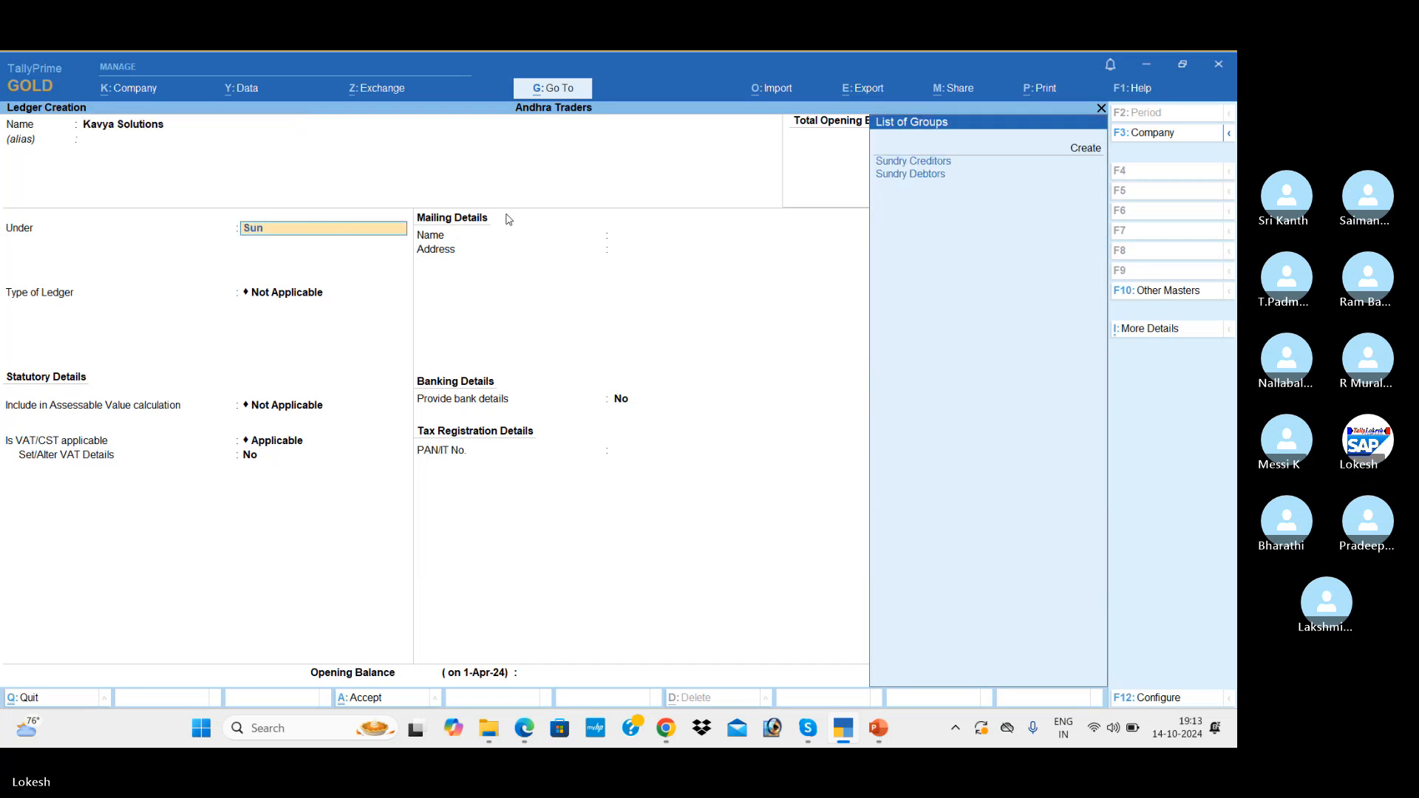
{"action": "key", "text": "Return"}
{"action": "key", "text": "Return"}
{"action": "key", "text": "Return"}
{"action": "key", "text": "Return"}
{"action": "key", "text": "Return"}
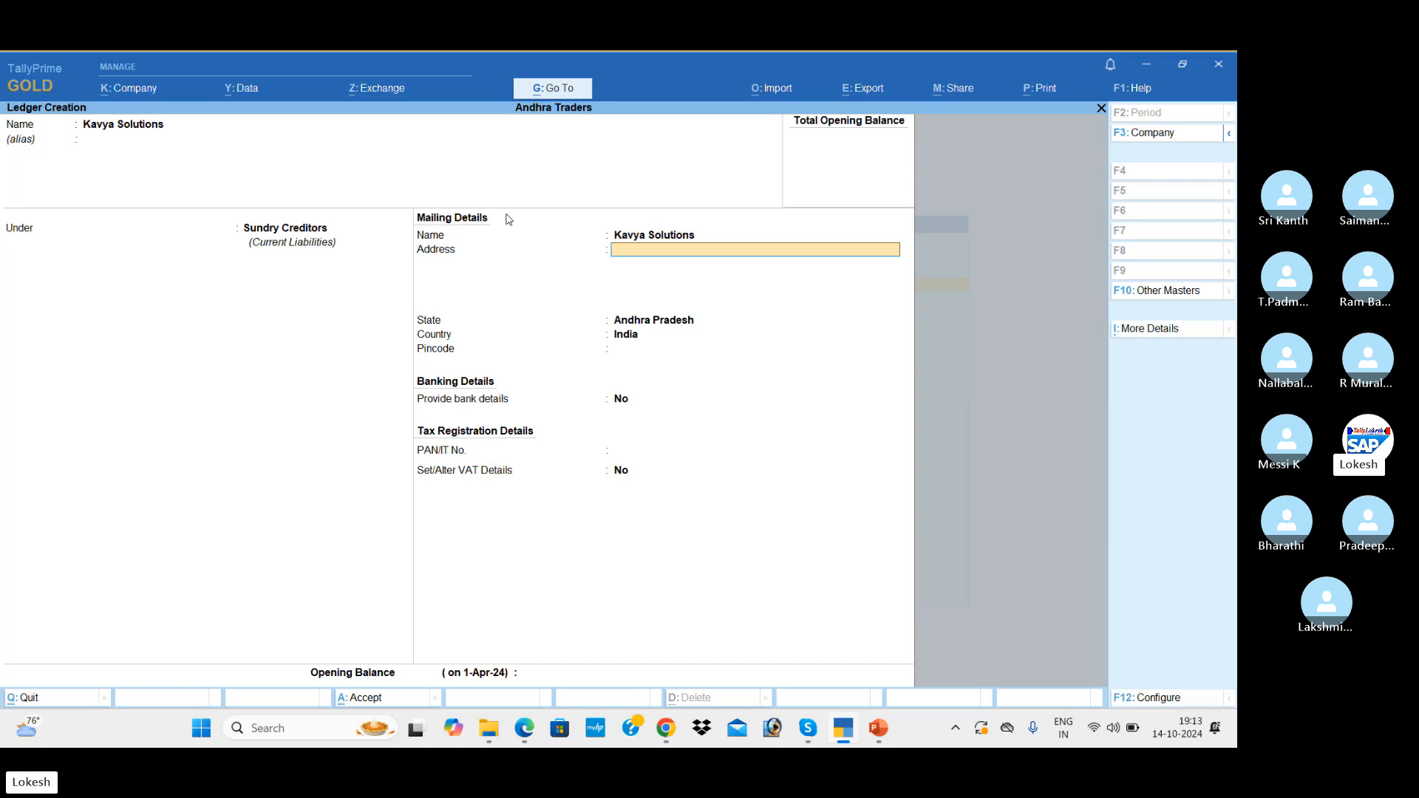
Step: Set Set/Alter VAT Details to Yes for the Kavya Solutions ledger, keep the Regular dealer type with blank TIN and CST numbers, and save
{"action": "key", "text": "Return"}
{"action": "key", "text": "Return"}
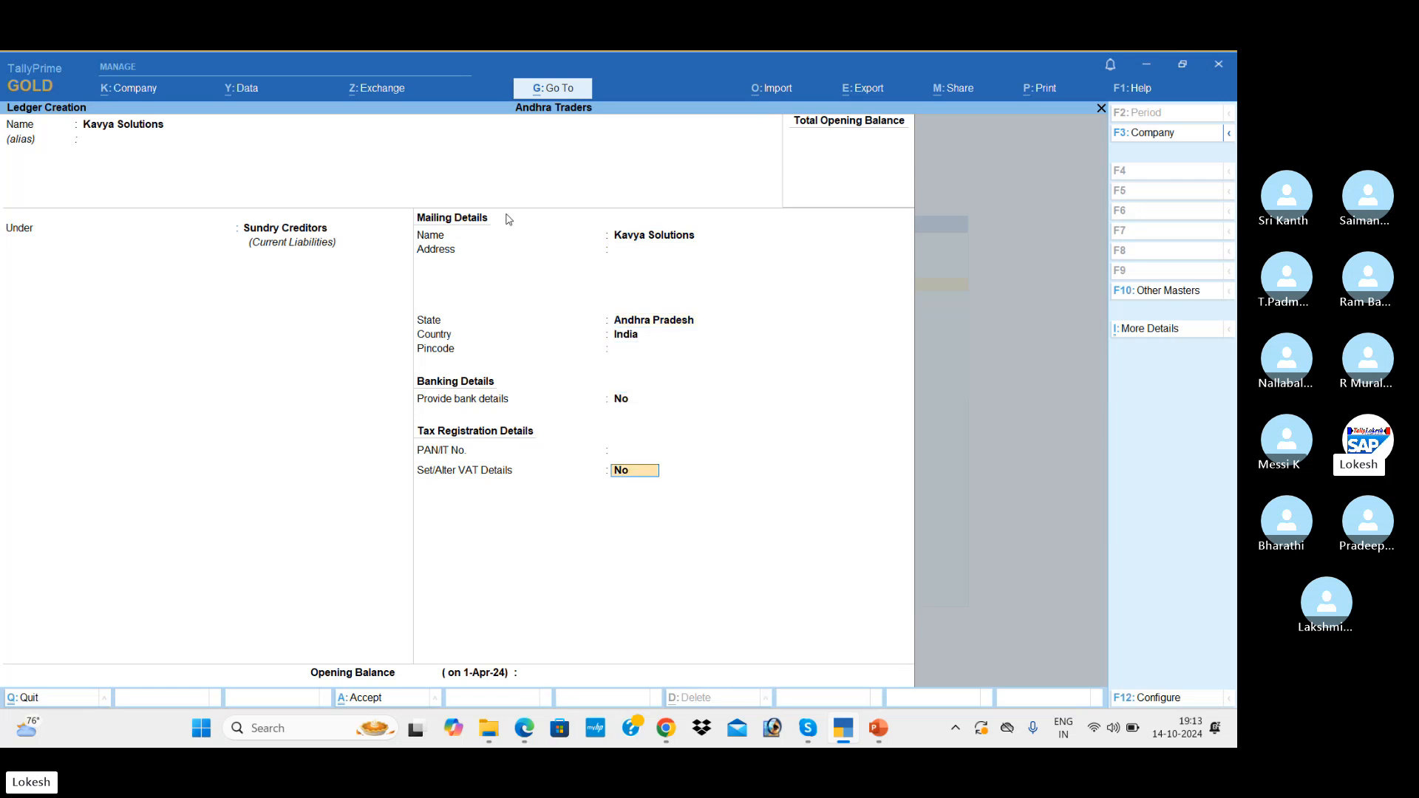
{"action": "type", "text": "y"}
{"action": "key", "text": "Return"}
{"action": "key", "text": "Return"}
{"action": "key", "text": "Return"}
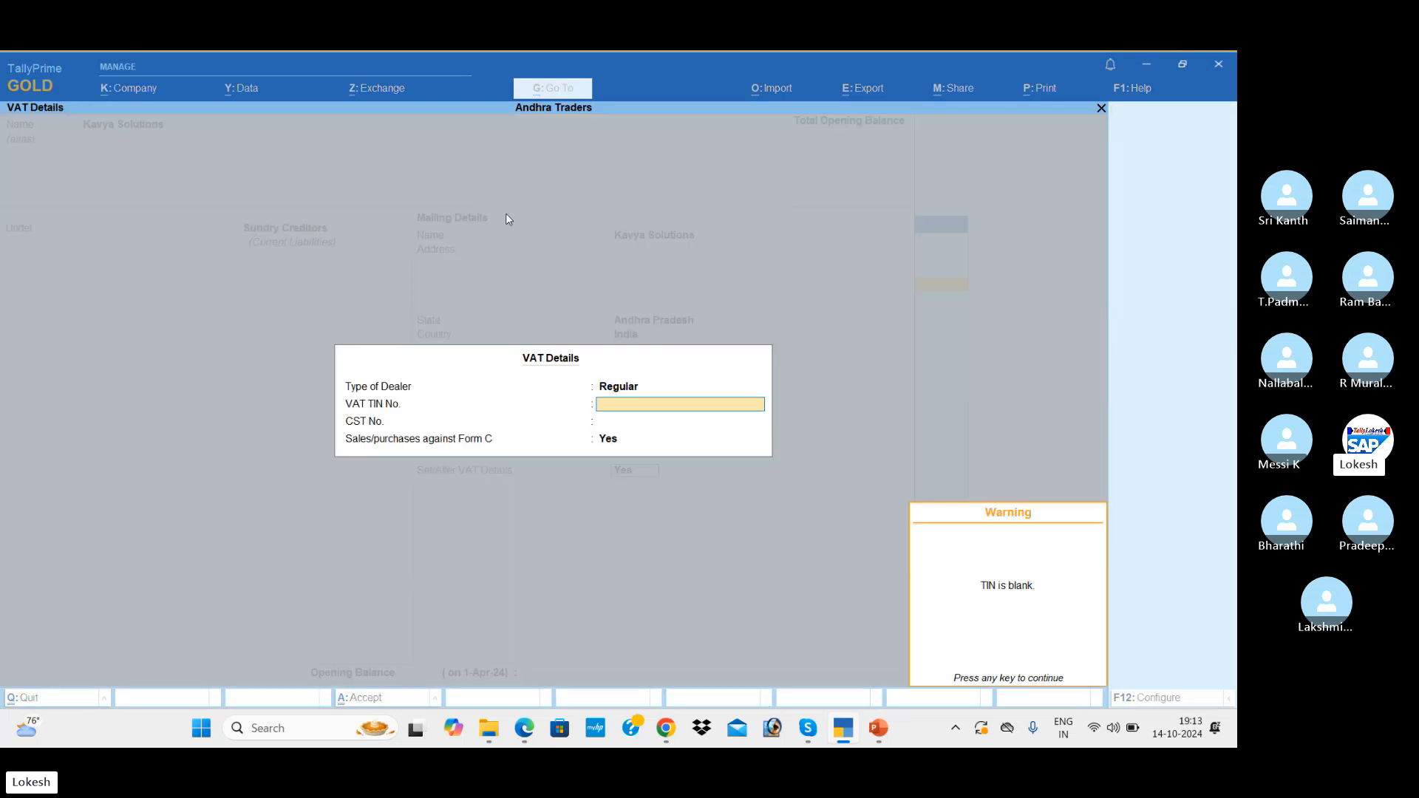
{"action": "key", "text": "Return"}
{"action": "key", "text": "BackSpace"}
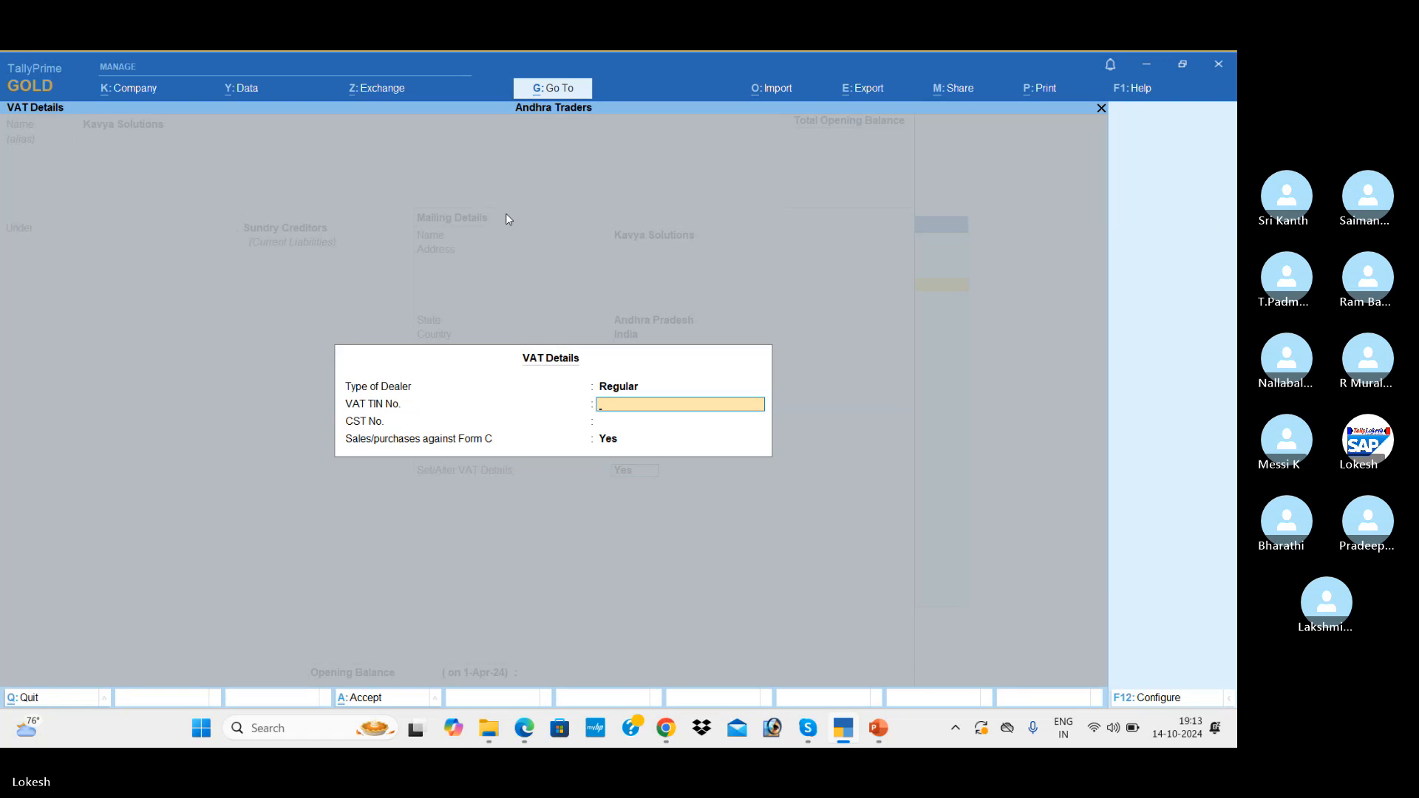
{"action": "key", "text": "Return"}
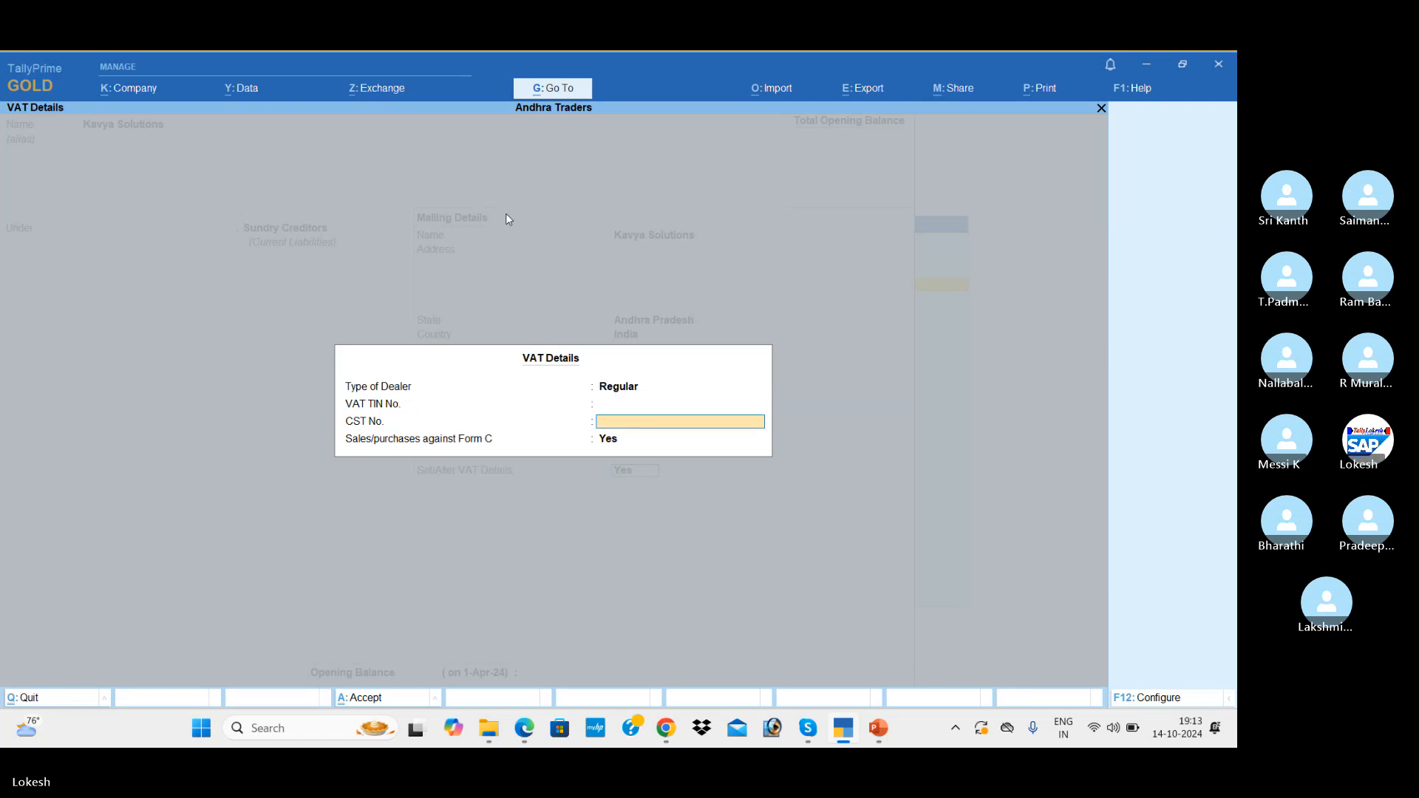
{"action": "key", "text": "Return"}
{"action": "key", "text": "Return"}
{"action": "key", "text": "Return"}
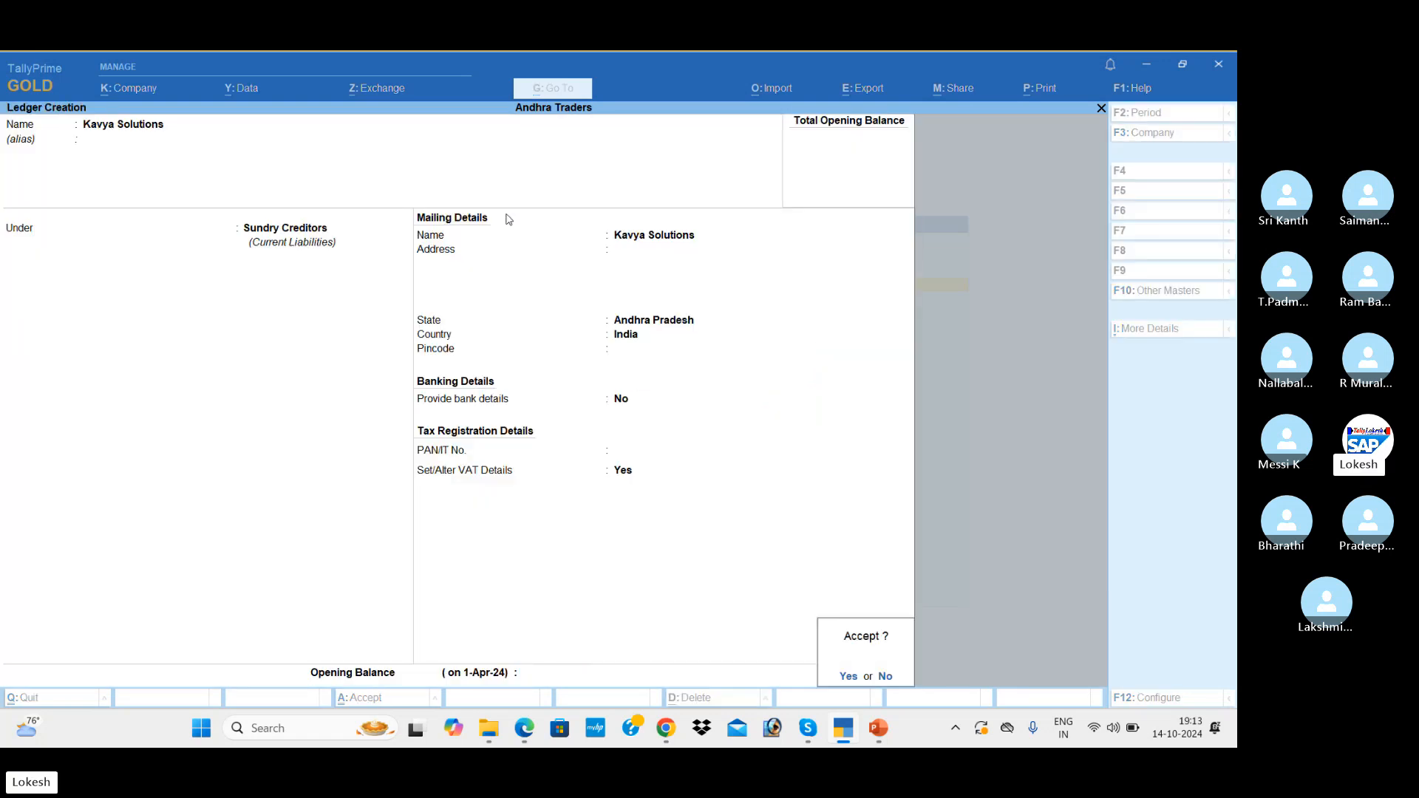
{"action": "key", "text": "Return"}
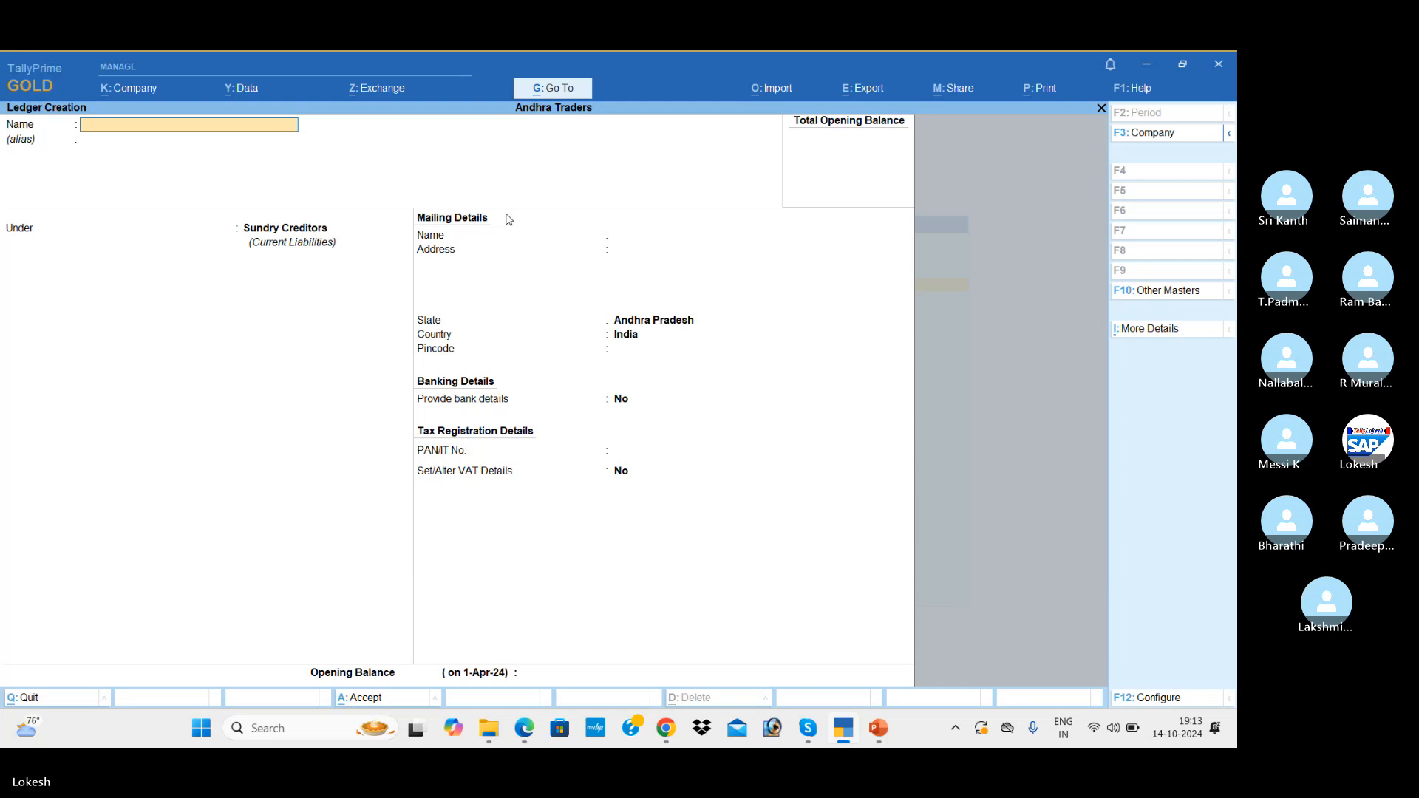
Step: Name a new ledger Sales and place it under Sales Accounts, keeping VAT/CST applicable
{"action": "type", "text": "Sales"}
{"action": "key", "text": "Return"}
{"action": "type", "text": "sa"}
{"action": "key", "text": "Return"}
{"action": "key", "text": "Return"}
{"action": "key", "text": "Return"}
{"action": "key", "text": "Return"}
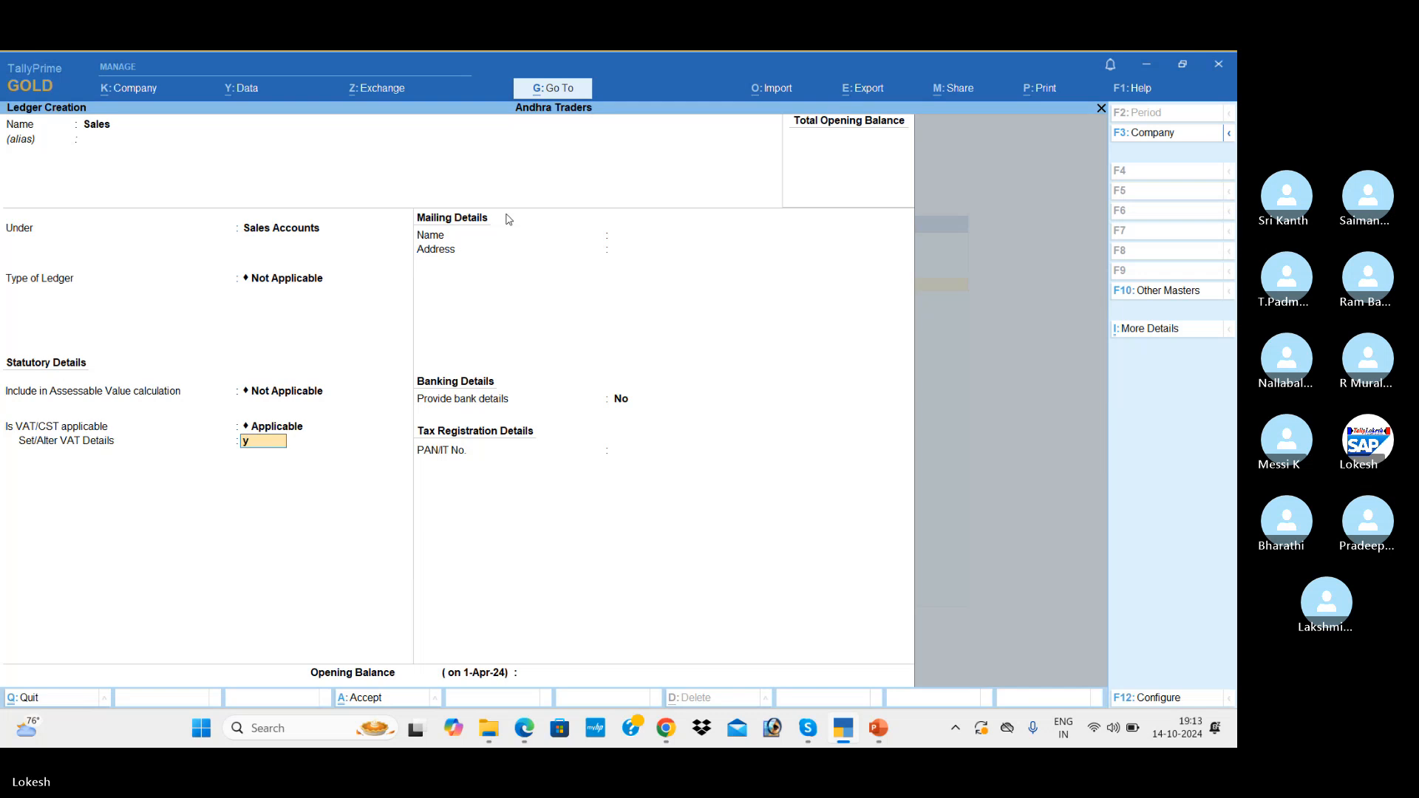
Step: Set Set/Alter VAT Details to Yes for the Sales ledger, accept the default tax/rate details, and save the ledger
{"action": "key", "text": "y"}
{"action": "key", "text": "Return"}
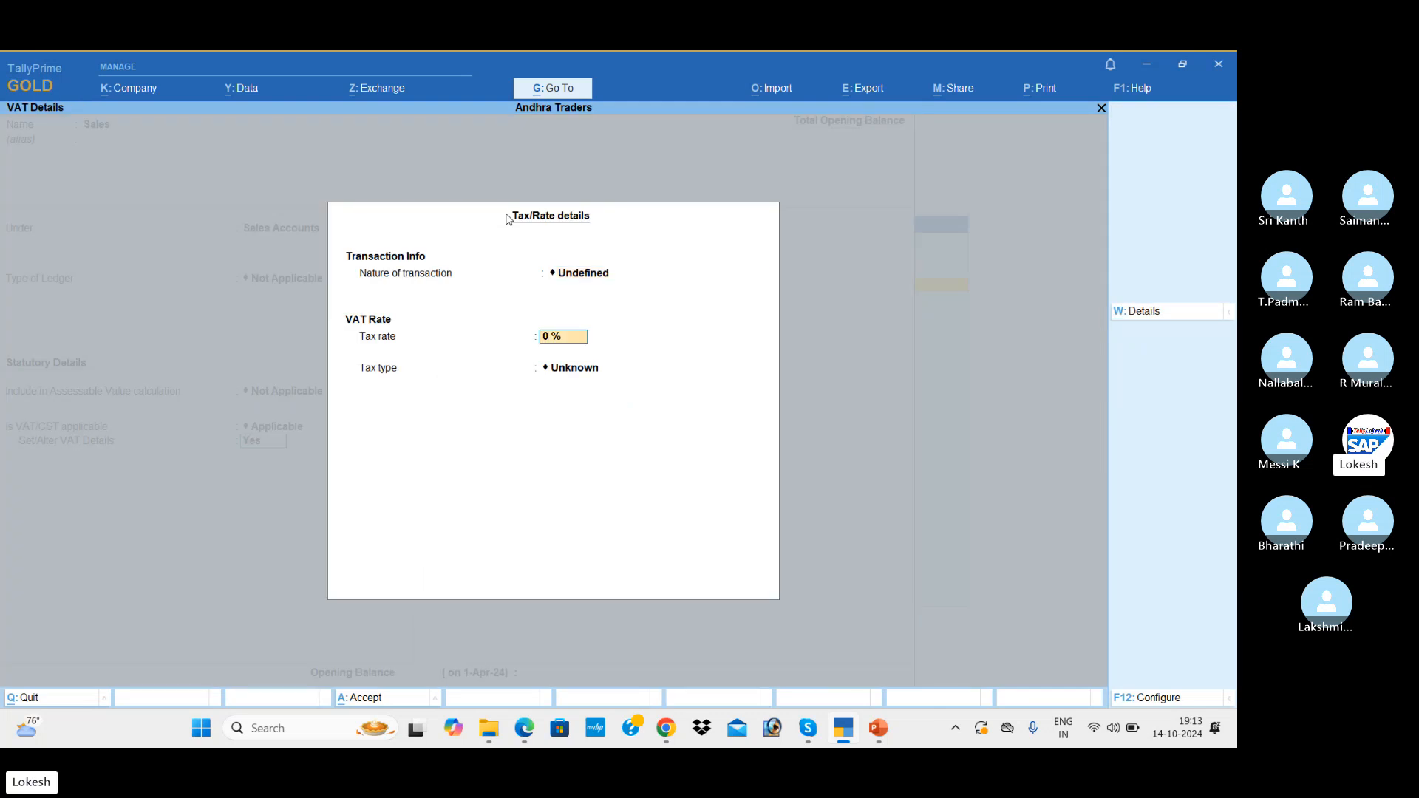
{"action": "key", "text": "Return"}
{"action": "key", "text": "Return"}
{"action": "key", "text": "Return"}
{"action": "key", "text": "Return"}
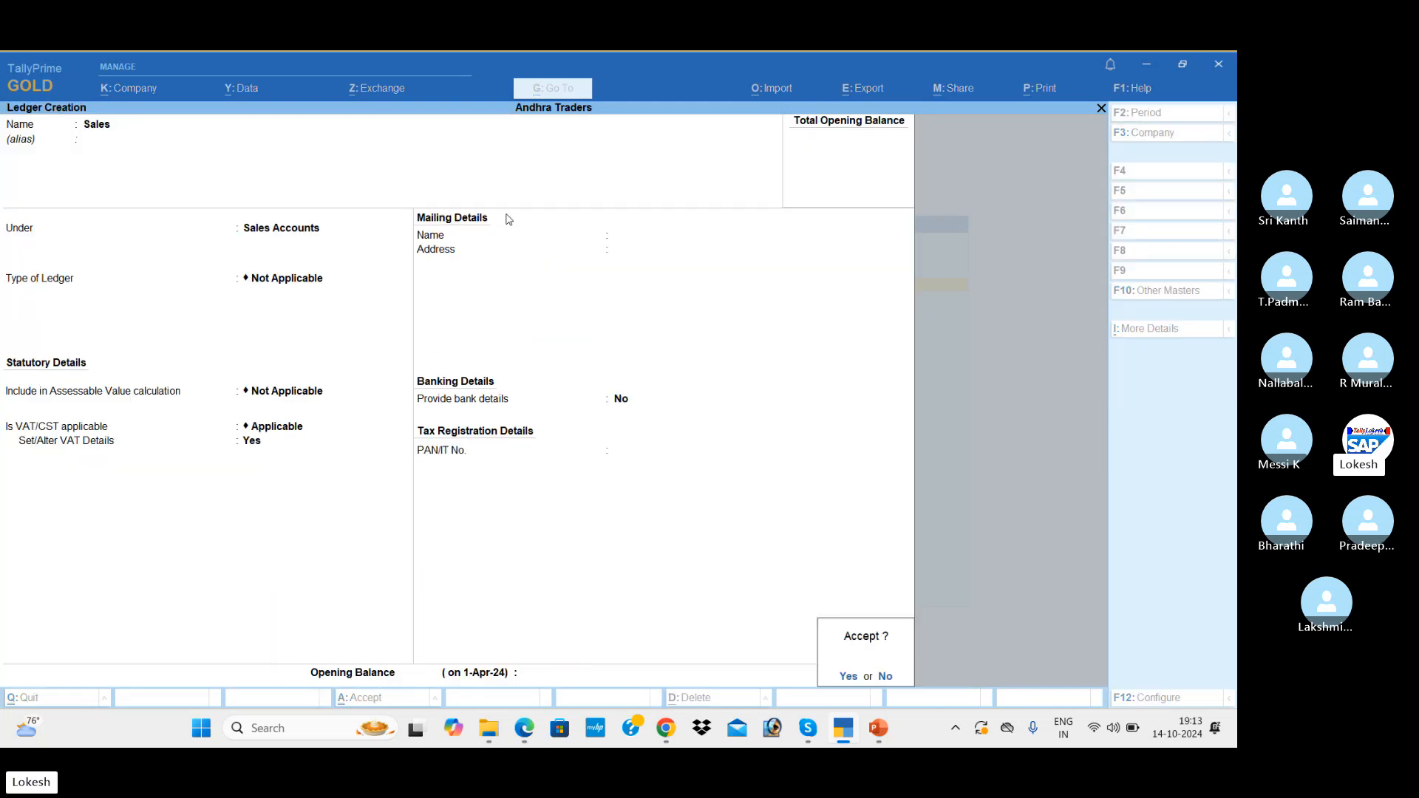
{"action": "key", "text": "Return"}
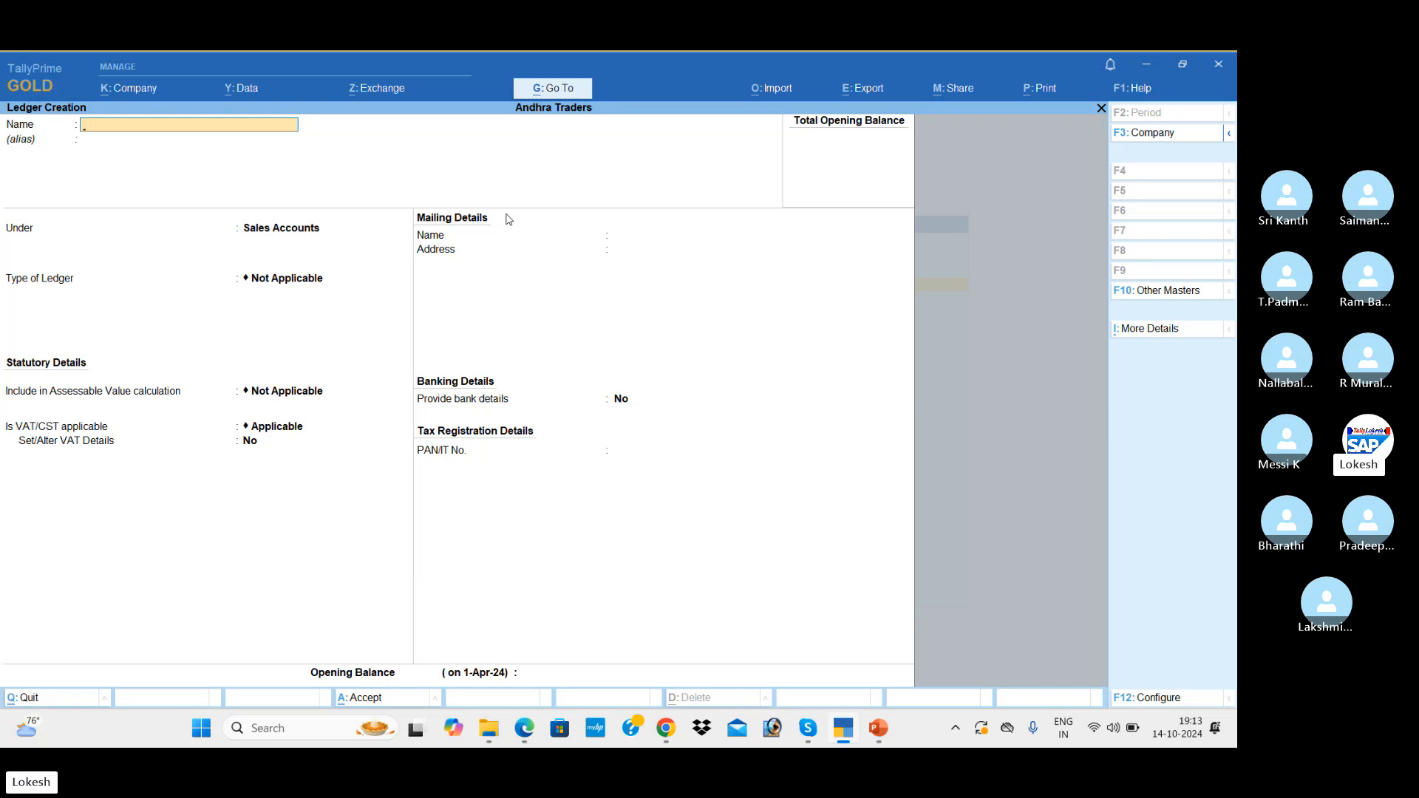
Step: Name a new ledger Komali Merchants and place it under Sundry Debtors
{"action": "type", "text": "Komali Me"}
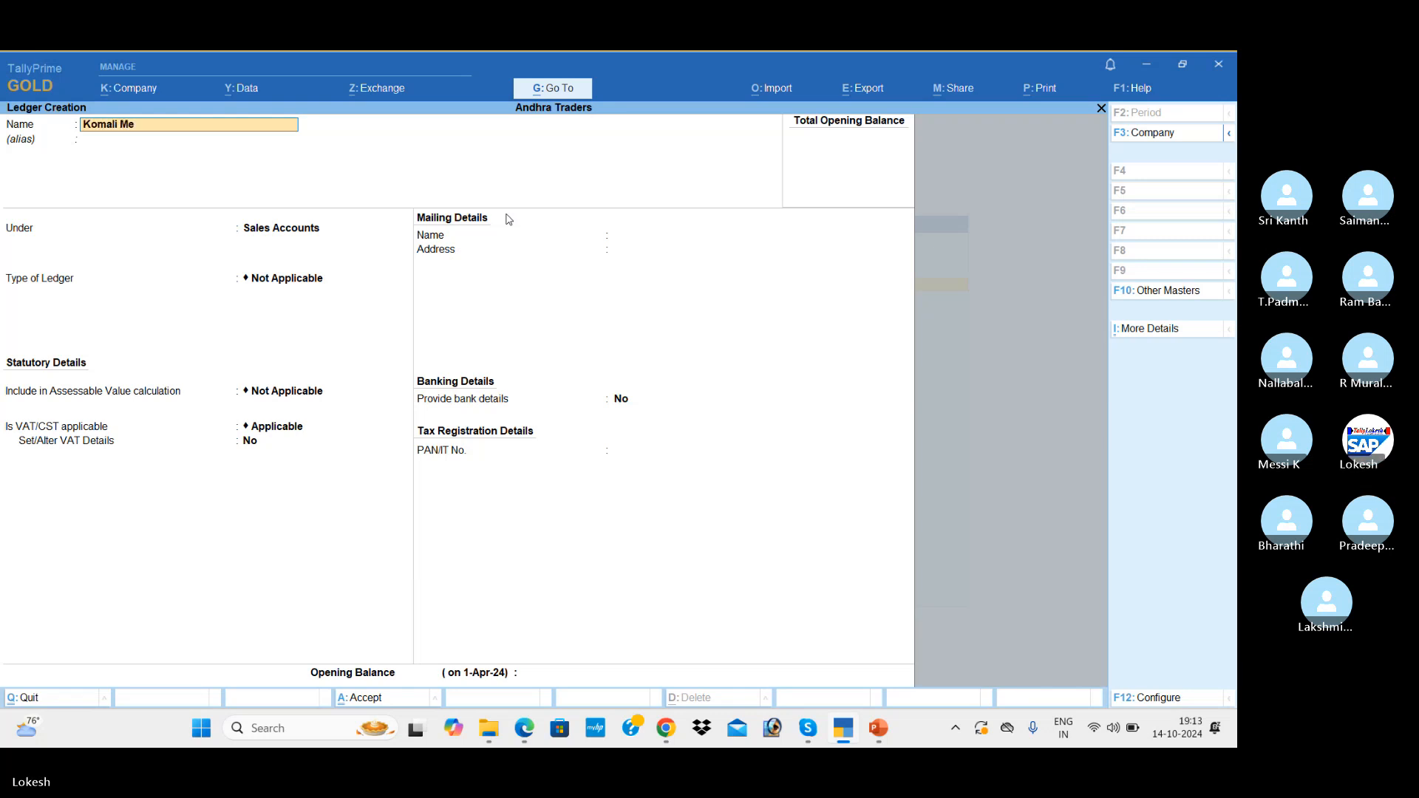
{"action": "type", "text": "rc"}
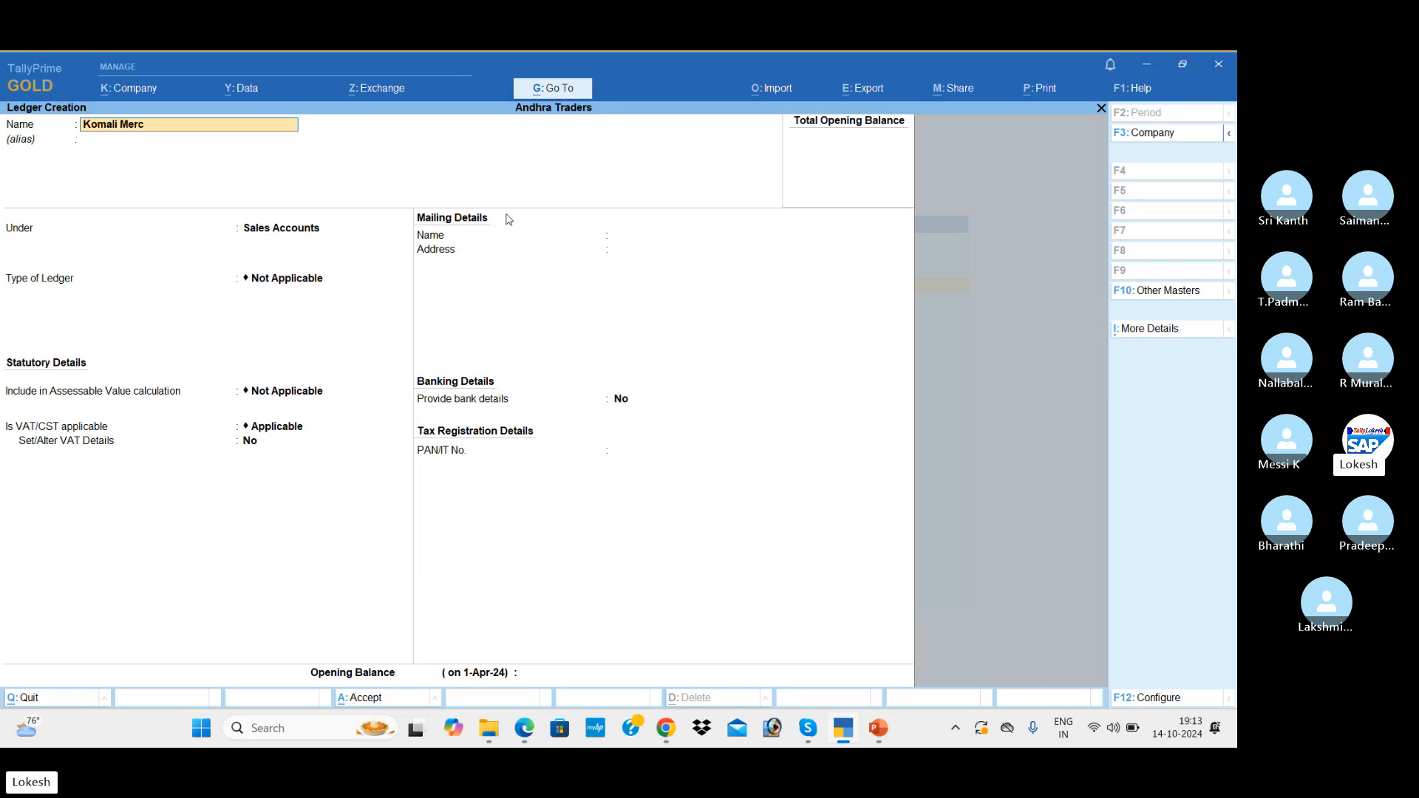
{"action": "type", "text": "hants"}
{"action": "key", "text": "Return"}
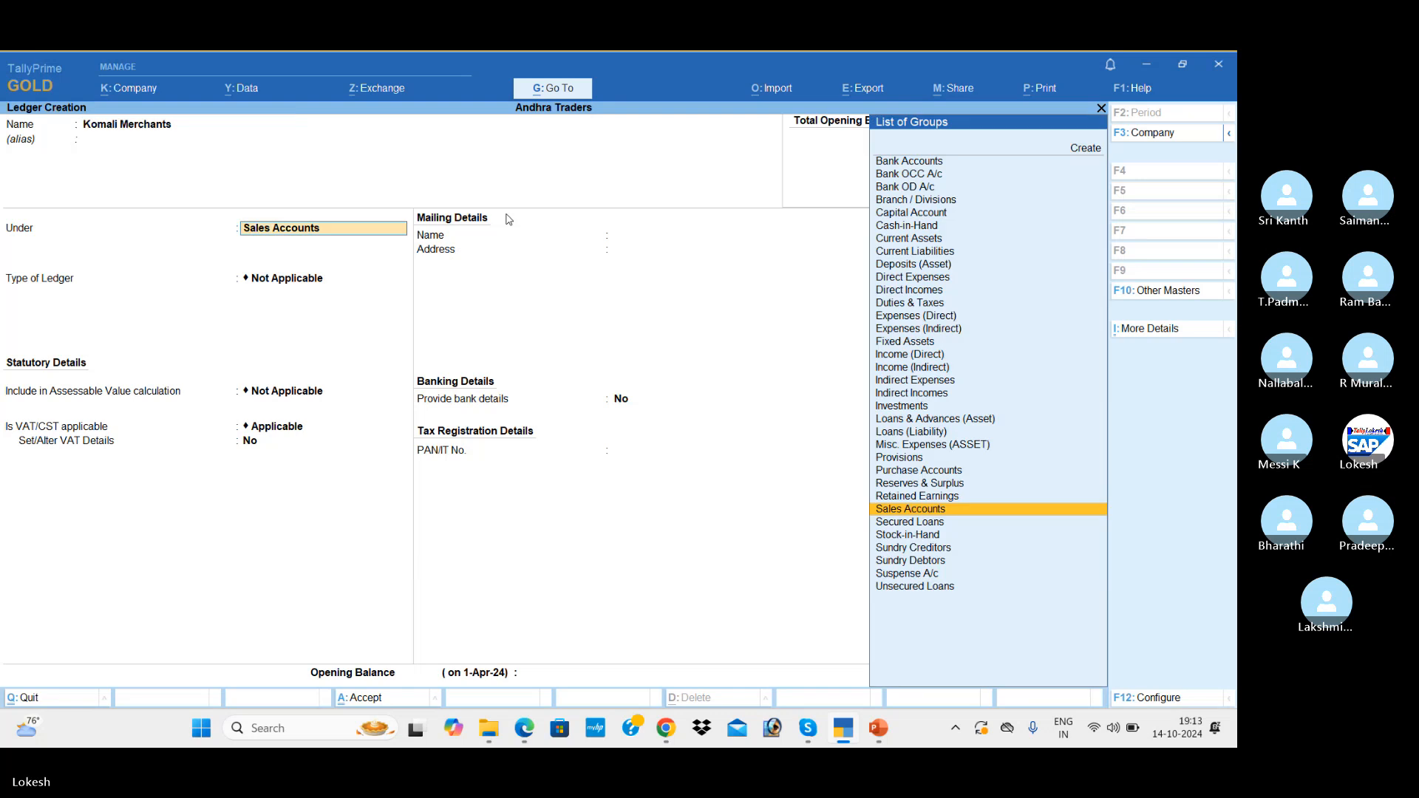
{"action": "type", "text": "Sun"}
{"action": "key", "text": "Down"}
{"action": "key", "text": "Return"}
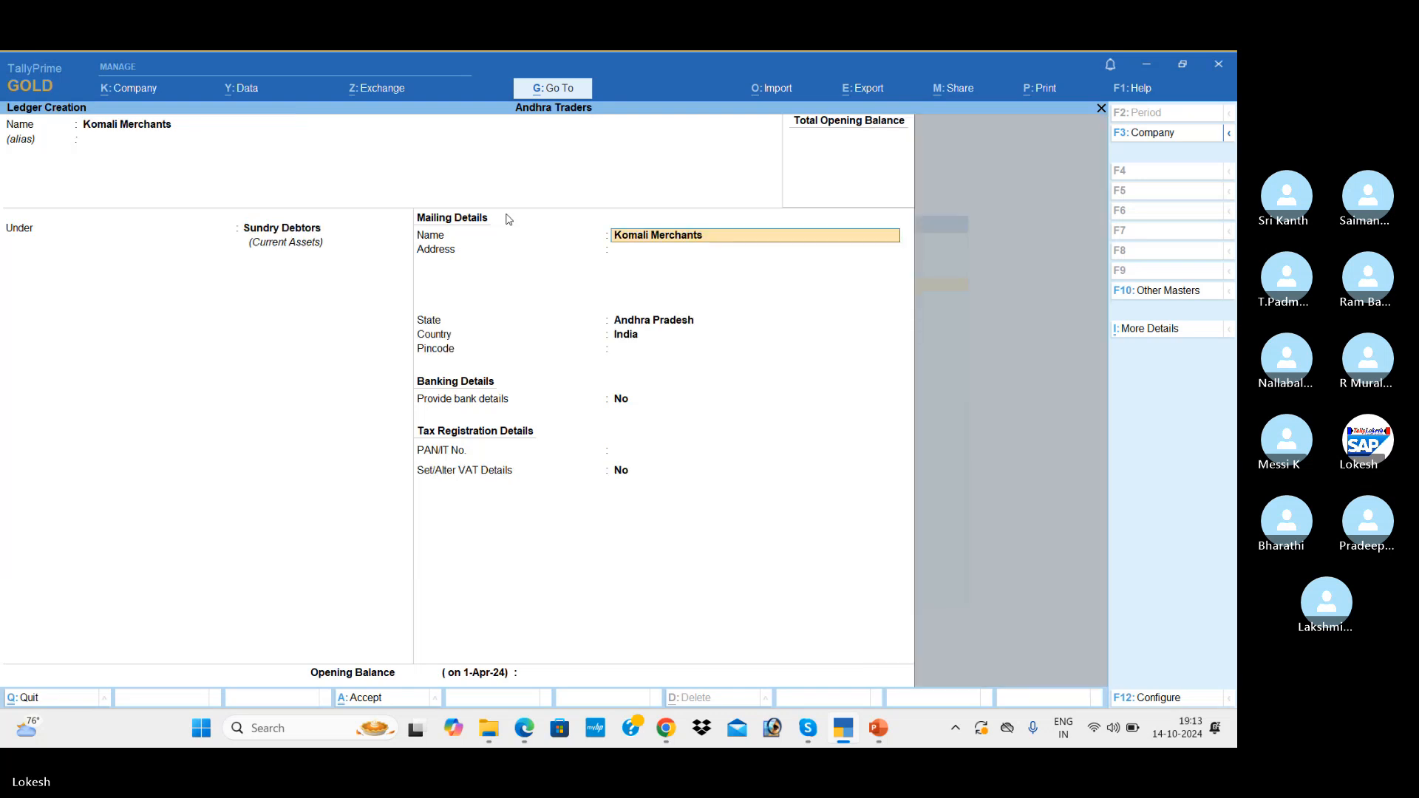
Step: Set Set/Alter VAT Details to Yes for Komali Merchants, keep the Regular dealer type with blank TIN and CST numbers, and save the ledger
{"action": "key", "text": "Return"}
{"action": "key", "text": "Return"}
{"action": "key", "text": "Return"}
{"action": "key", "text": "Return"}
{"action": "key", "text": "Return"}
{"action": "key", "text": "Return"}
{"action": "key", "text": "Return"}
{"action": "key", "text": "y"}
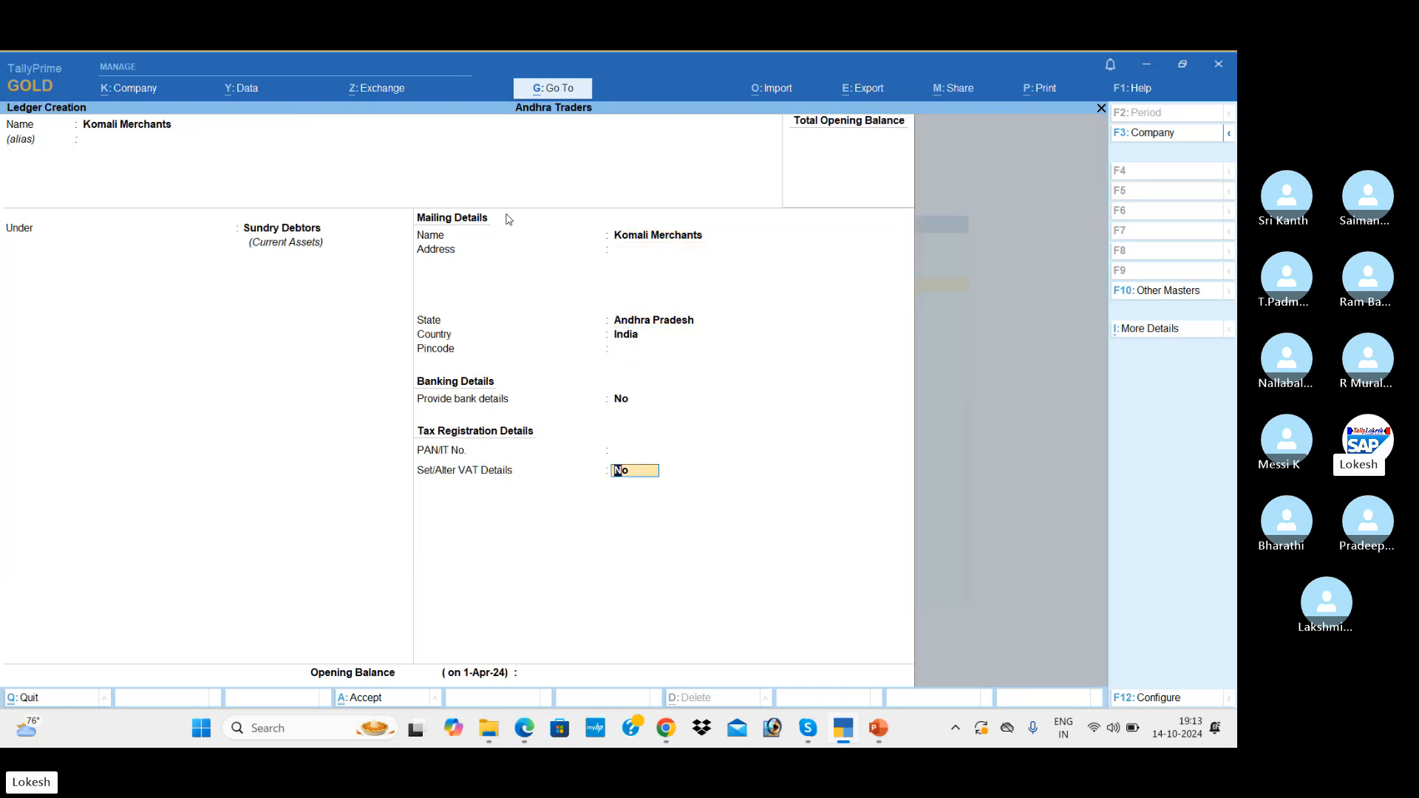
{"action": "key", "text": "Return"}
{"action": "key", "text": "Return"}
{"action": "key", "text": "Return"}
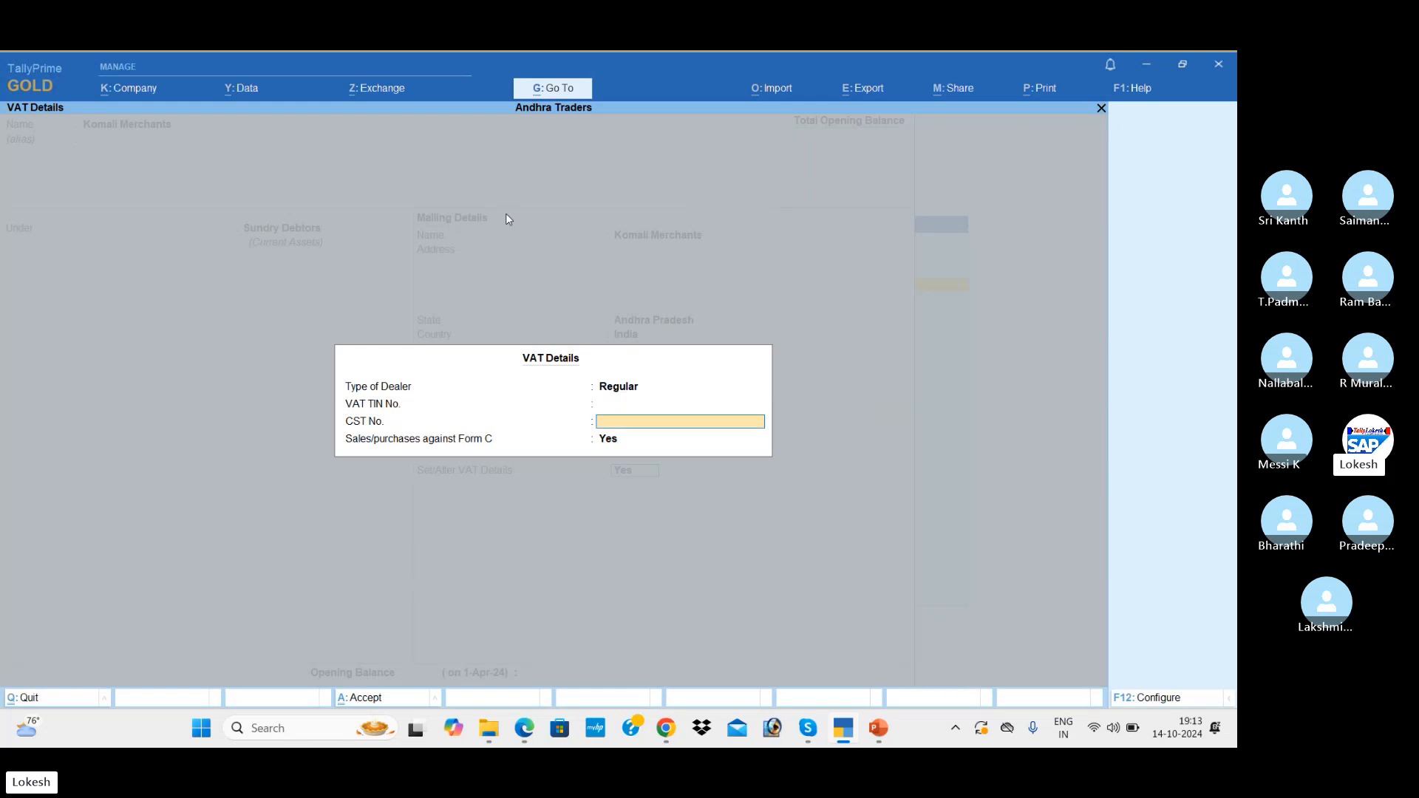
{"action": "key", "text": "Return"}
{"action": "key", "text": "Return"}
{"action": "key", "text": "Return"}
{"action": "key", "text": "Return"}
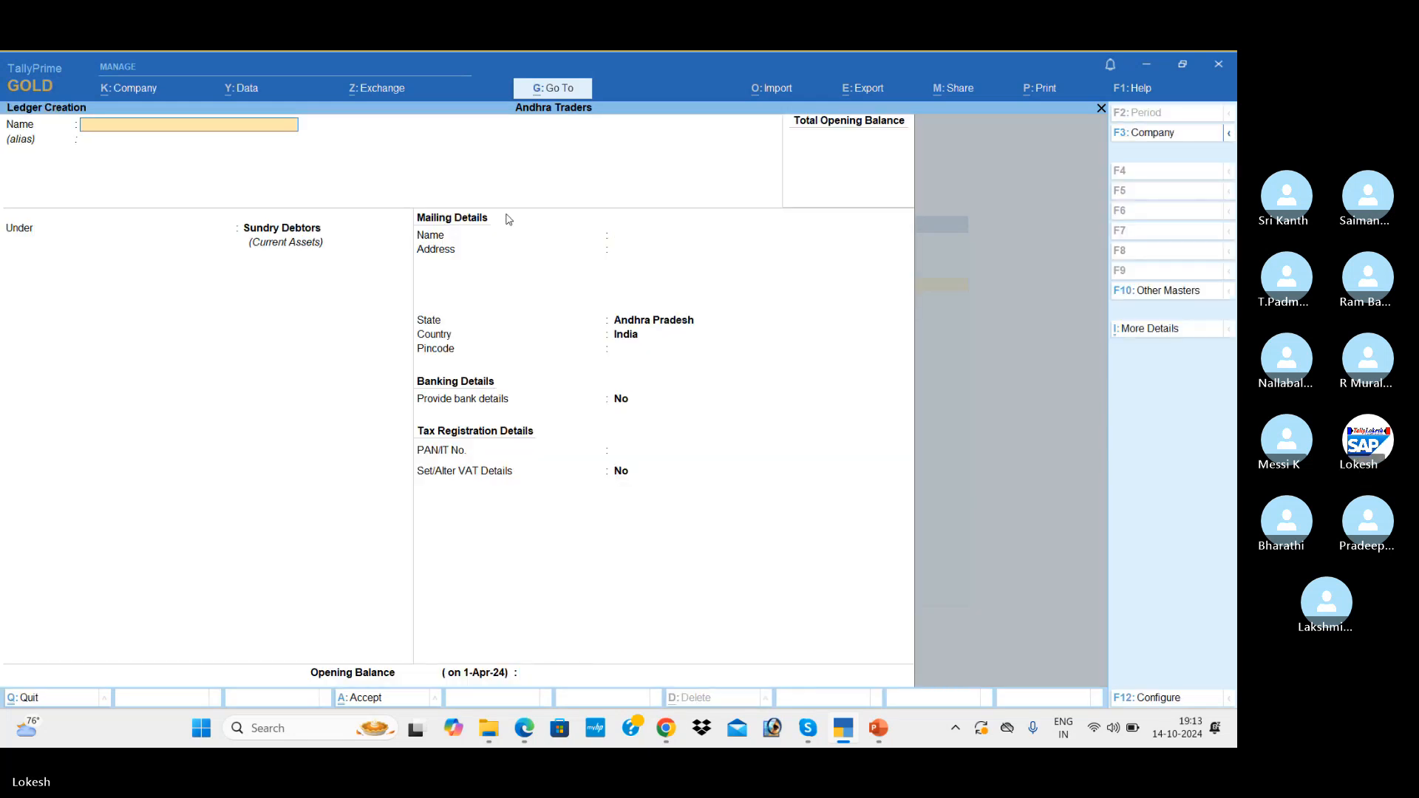
Step: Name a new ledger Balu Pvt Ltd and place it under Sundry Creditors
{"action": "type", "text": "Balu"}
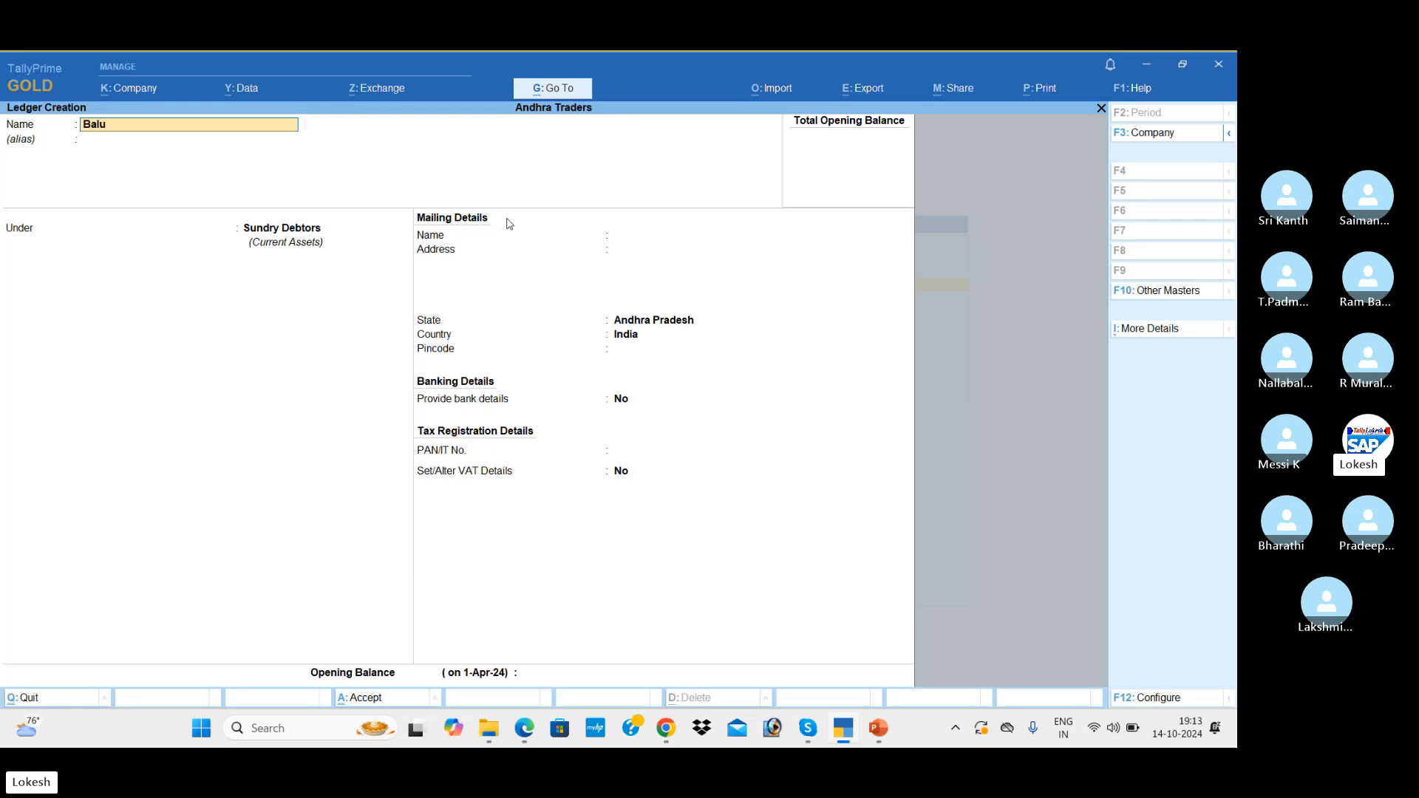
{"action": "type", "text": " Pvt Ltd"}
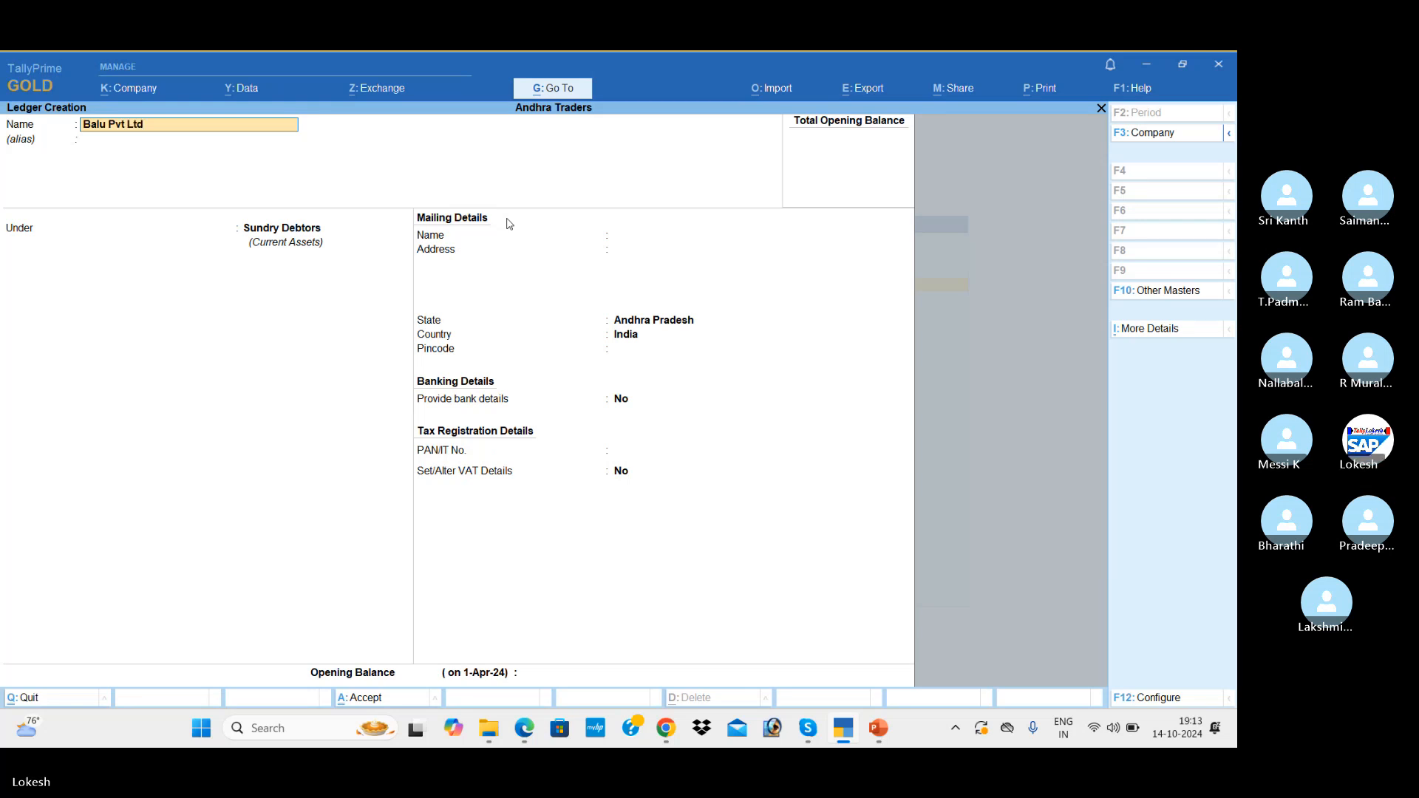
{"action": "key", "text": "Return"}
{"action": "key", "text": "Return"}
{"action": "key", "text": "Up"}
{"action": "key", "text": "Return"}
Step: Save the Balu Pvt Ltd ledger with the default mailing, banking and tax details, leaving the opening balance blank
{"action": "key", "text": "Return"}
{"action": "key", "text": "Return"}
{"action": "key", "text": "Return"}
{"action": "key", "text": "Return"}
{"action": "key", "text": "Return"}
{"action": "key", "text": "Return"}
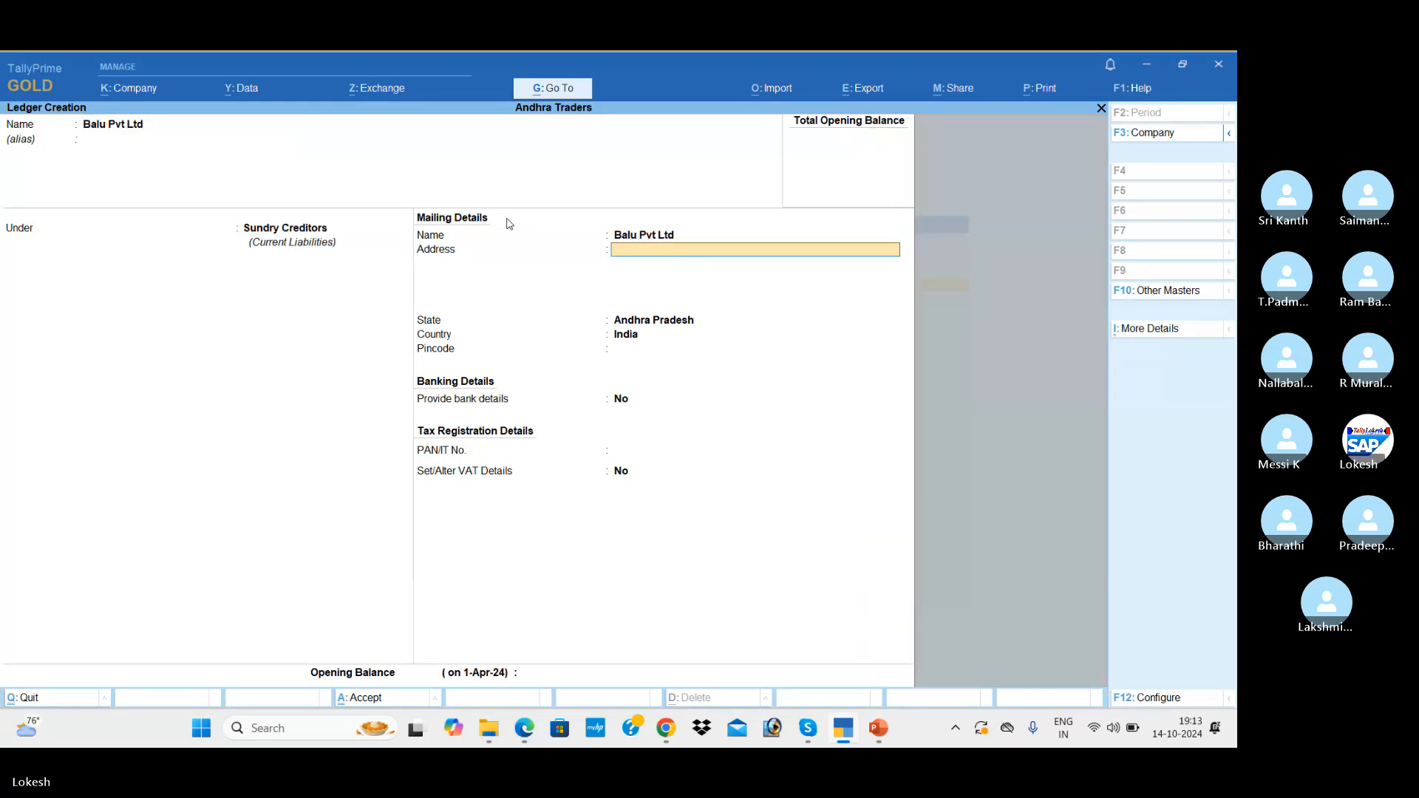
{"action": "key", "text": "Return"}
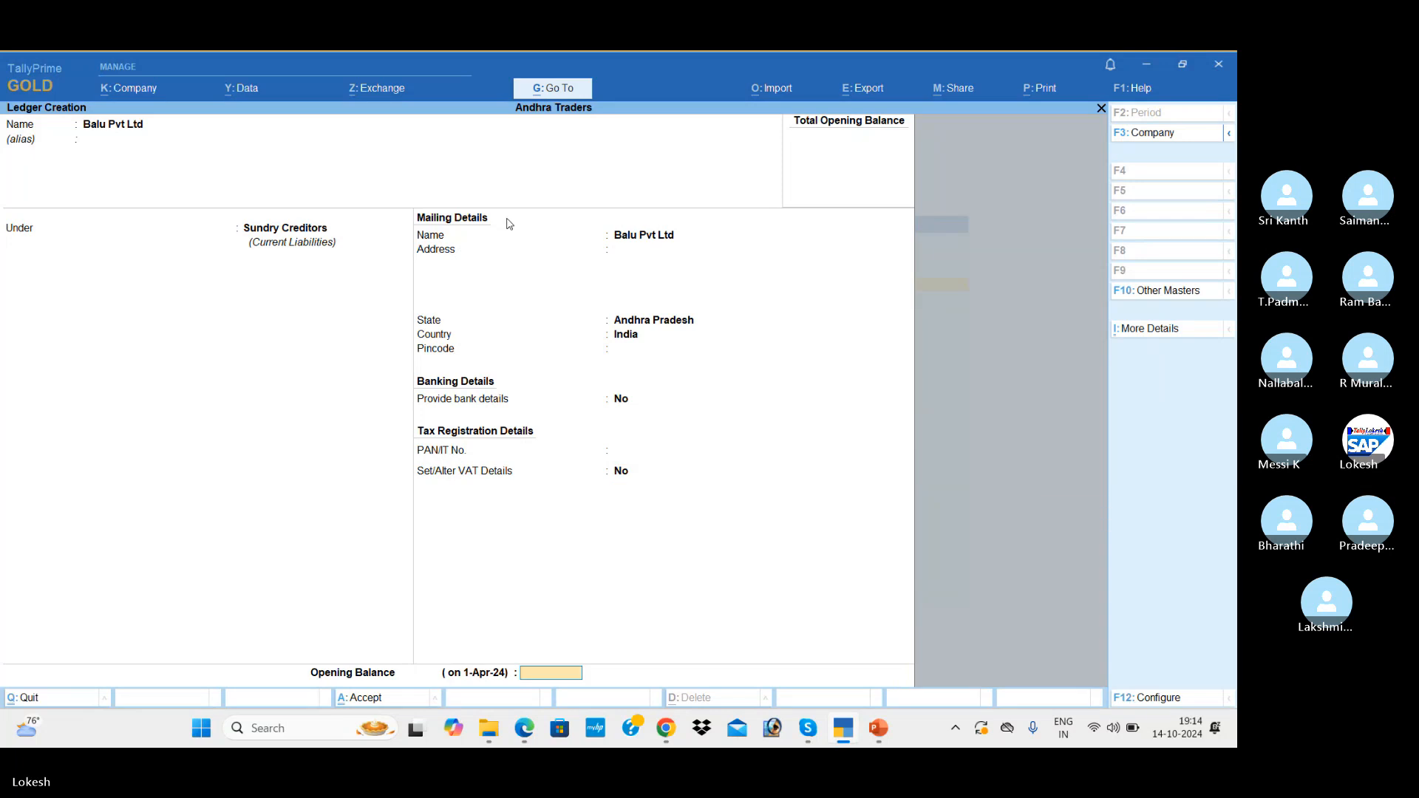
{"action": "key", "text": "Return"}
{"action": "key", "text": "Return"}
Step: Name a new ledger Kadar Enterprises and place it under Sundry Debtors
{"action": "type", "text": "K"}
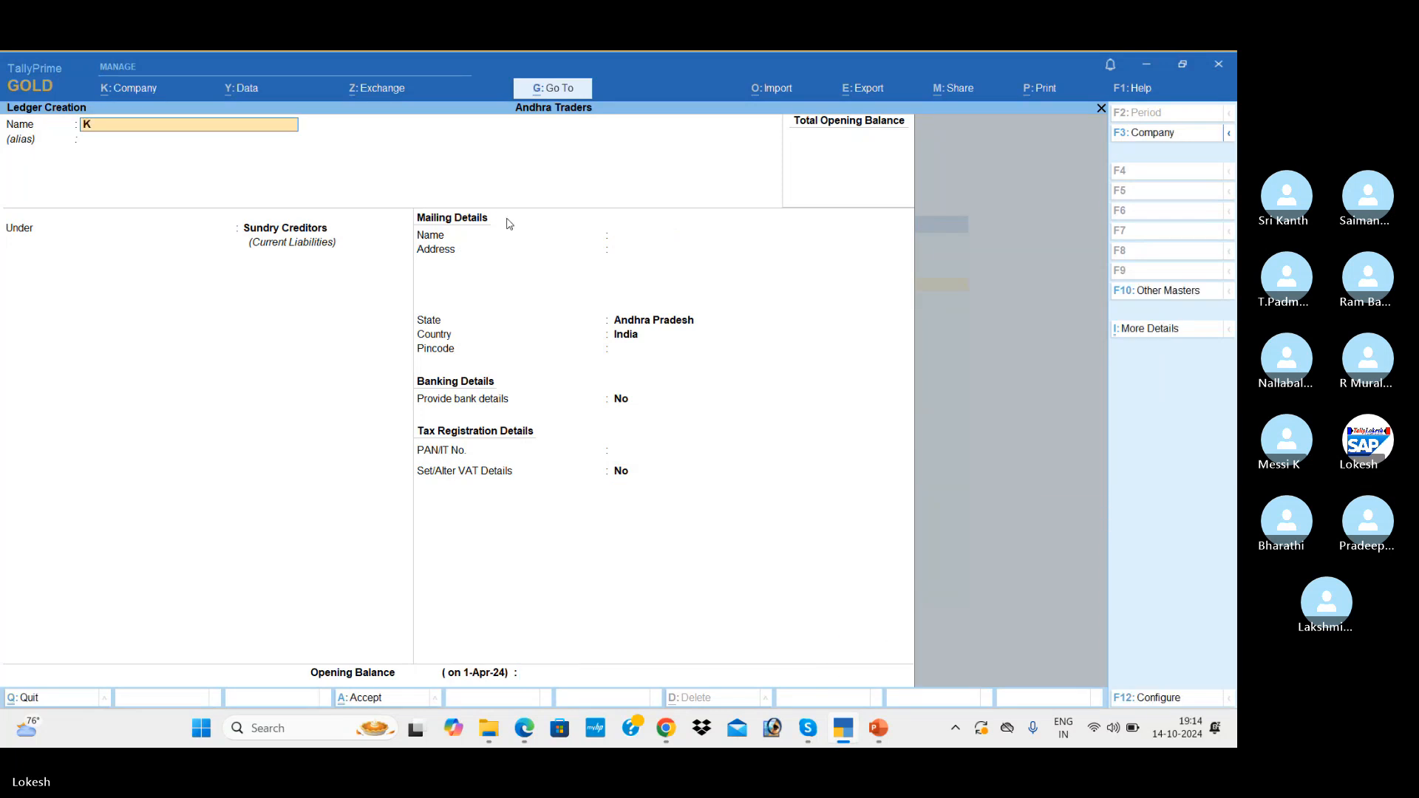
{"action": "type", "text": "adar Enterprises"}
{"action": "key", "text": "Return"}
{"action": "key", "text": "Return"}
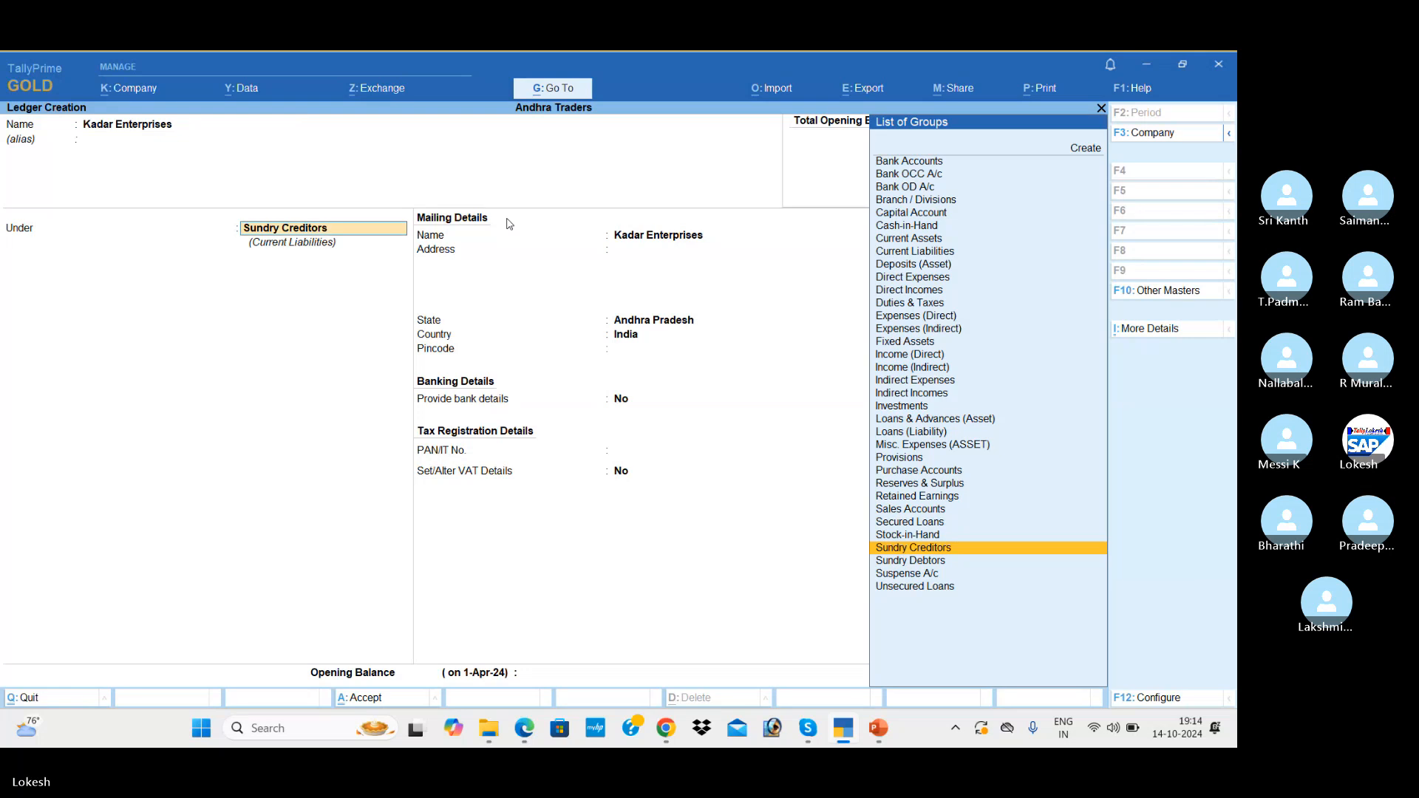
{"action": "key", "text": "Down"}
{"action": "key", "text": "Return"}
Step: Save the Kadar Enterprises ledger with the default mailing, banking and tax details and Set/Alter VAT Details at No
{"action": "key", "text": "Return"}
{"action": "key", "text": "Return"}
{"action": "key", "text": "Return"}
{"action": "key", "text": "Return"}
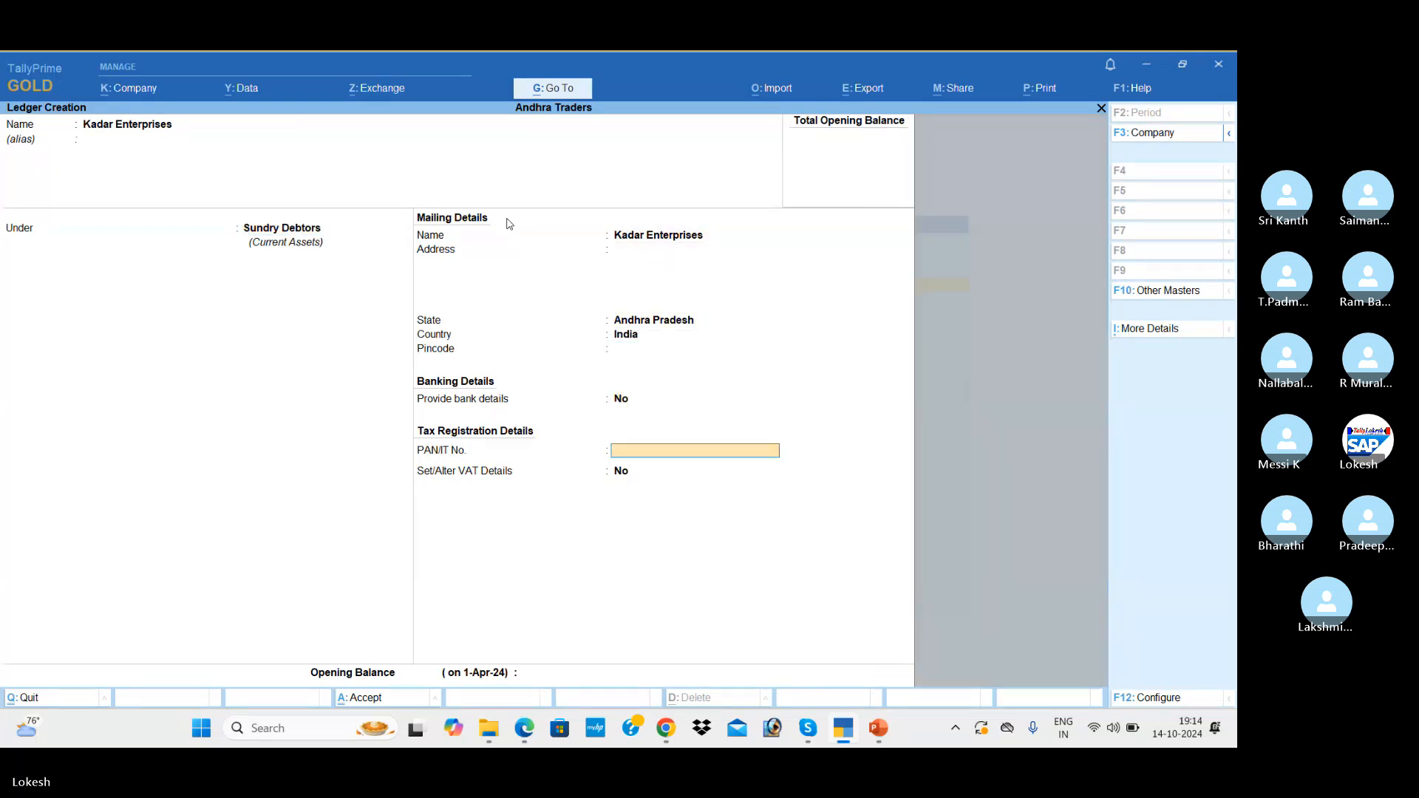
{"action": "key", "text": "Return"}
{"action": "key", "text": "Return"}
{"action": "key", "text": "Return"}
{"action": "key", "text": "Return"}
{"action": "key", "text": "Return"}
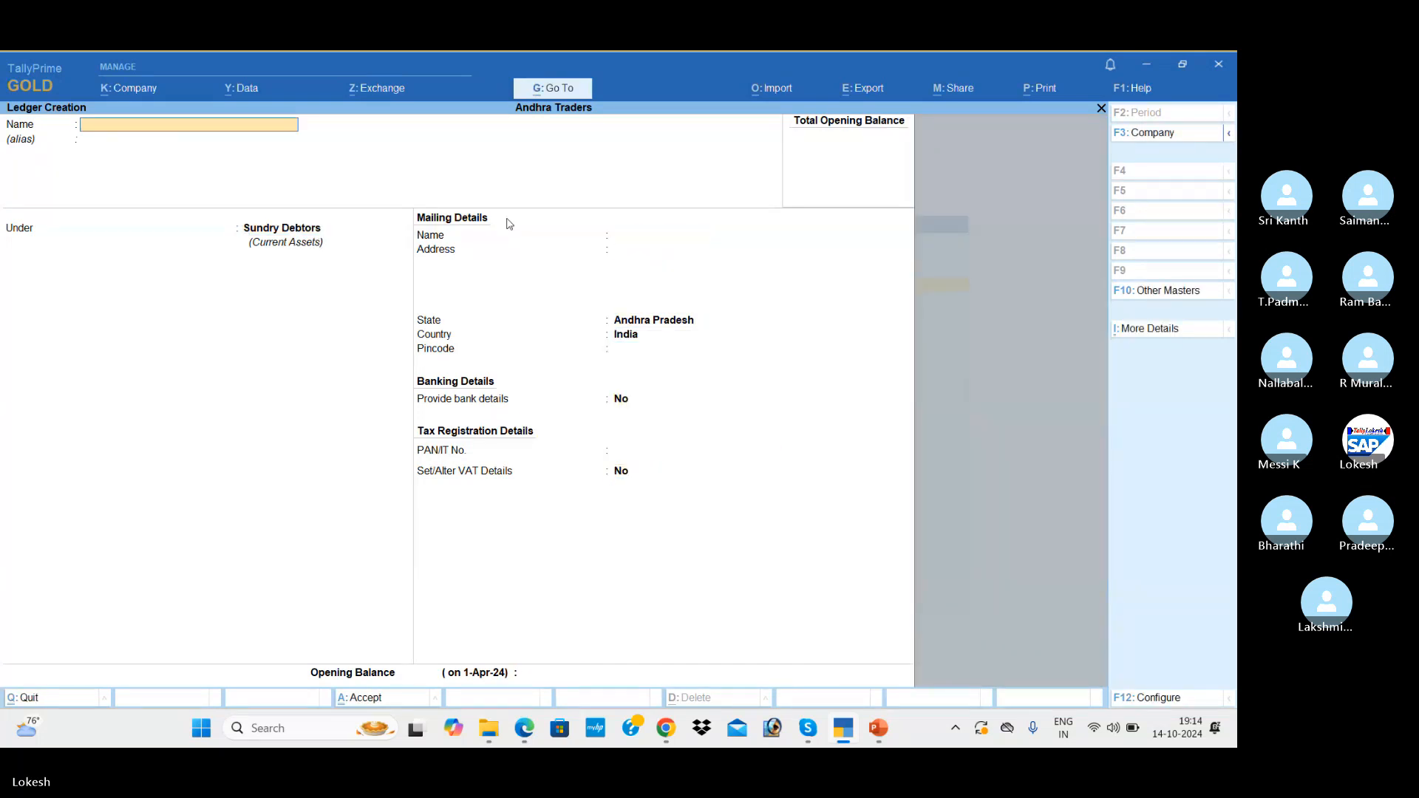
Step: Name a new ledger Input Vat 5%, place it under Duties & Taxes, and set its type of duty/tax to VAT
{"action": "type", "text": "Input Va"}
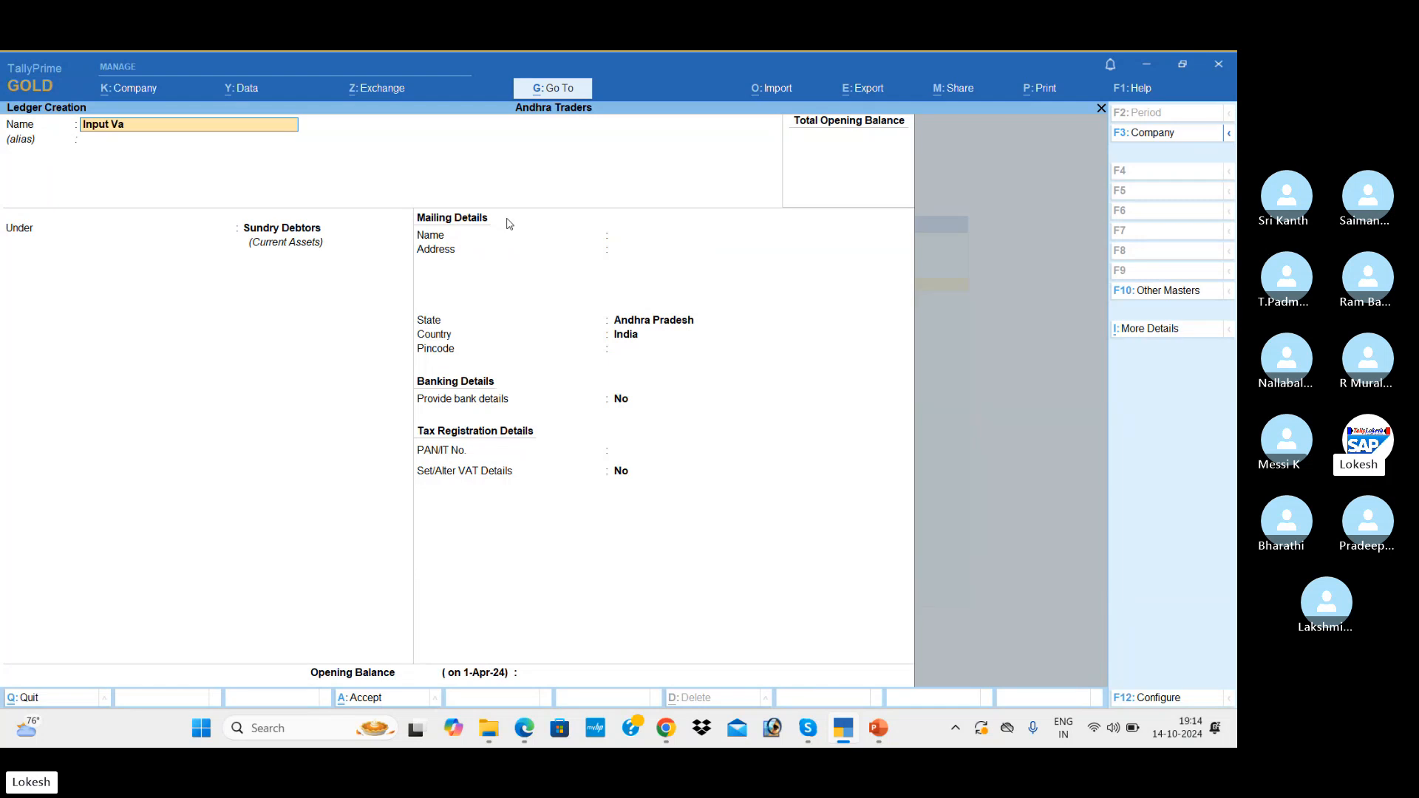
{"action": "type", "text": "t 5%"}
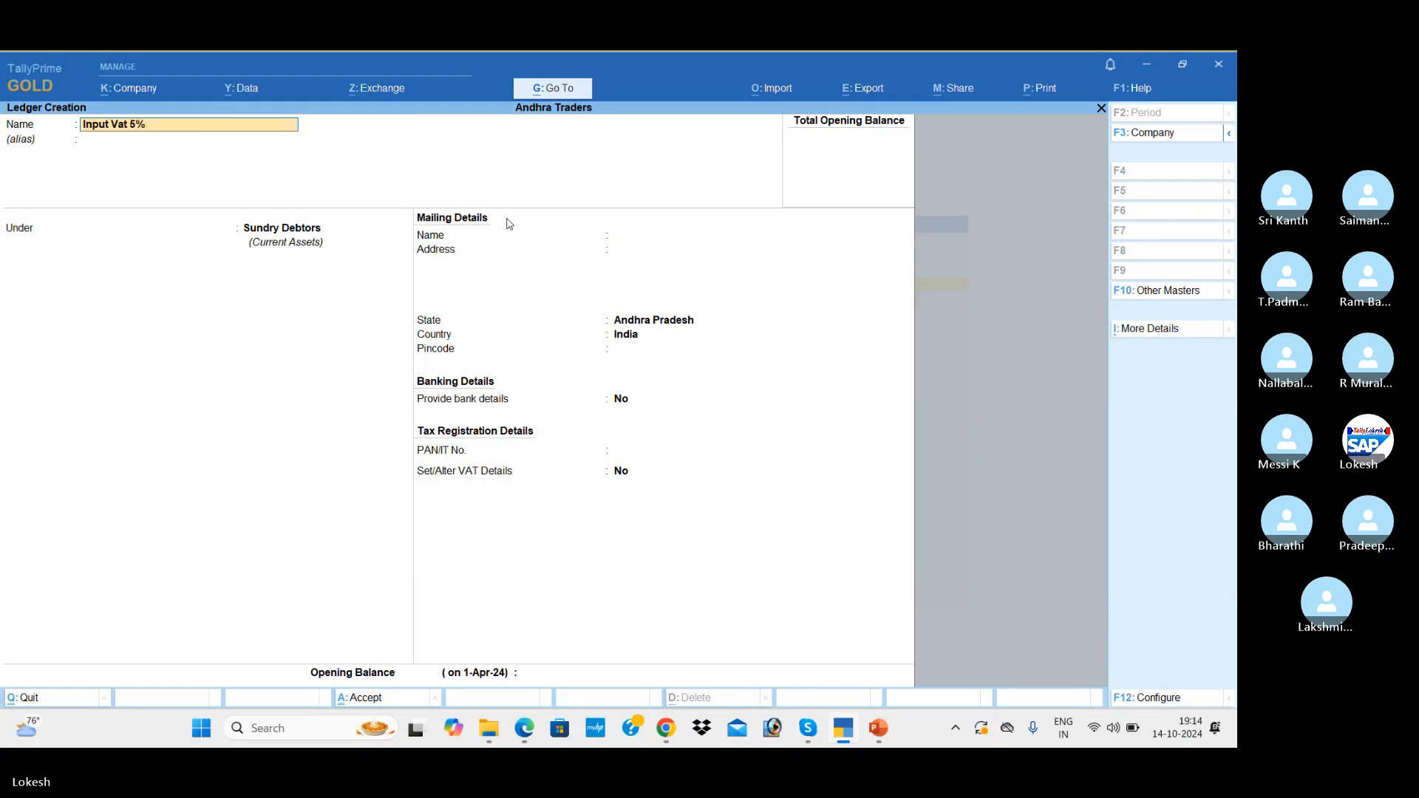
{"action": "key", "text": "Return"}
{"action": "key", "text": "Return"}
{"action": "type", "text": "Du"}
{"action": "key", "text": "Return"}
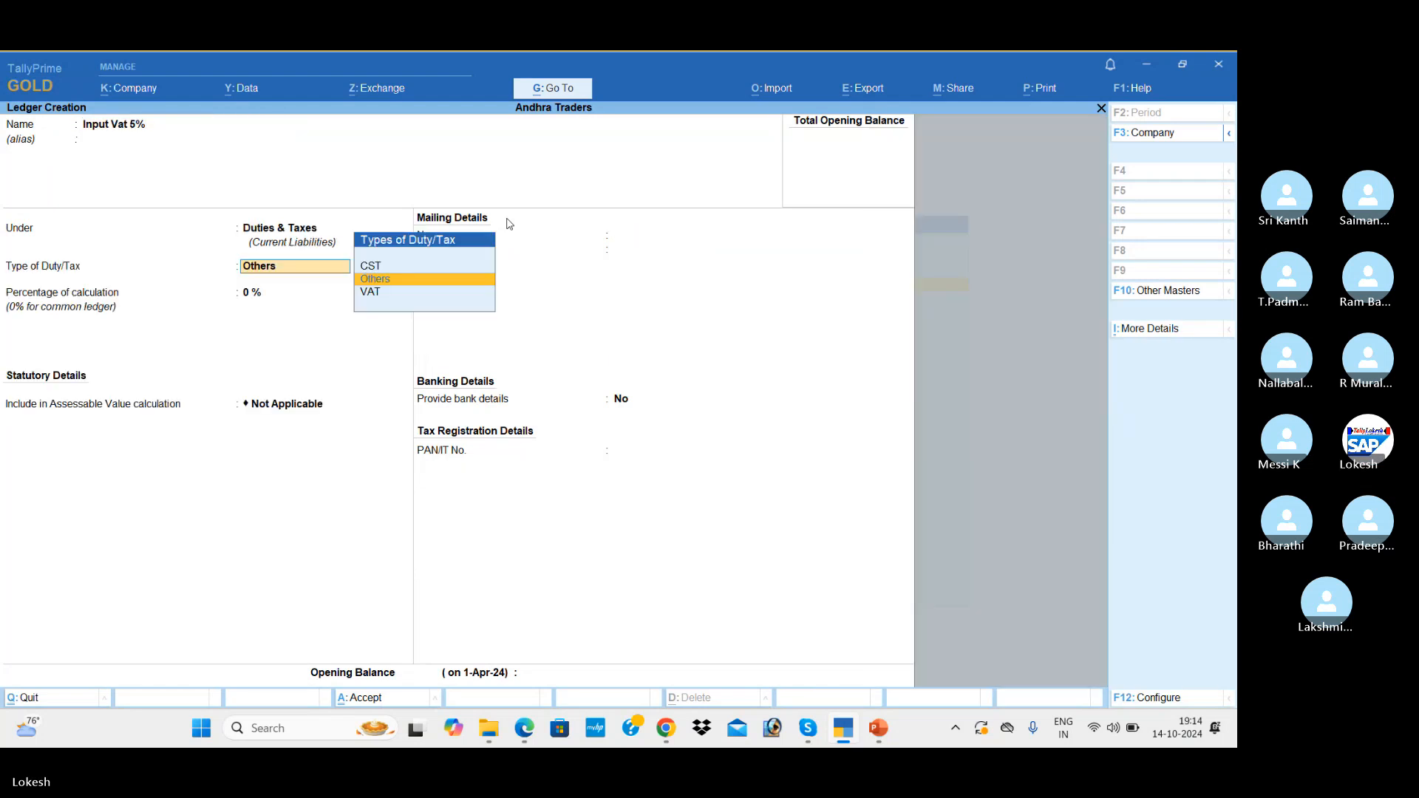
{"action": "key", "text": "Down"}
{"action": "key", "text": "Return"}
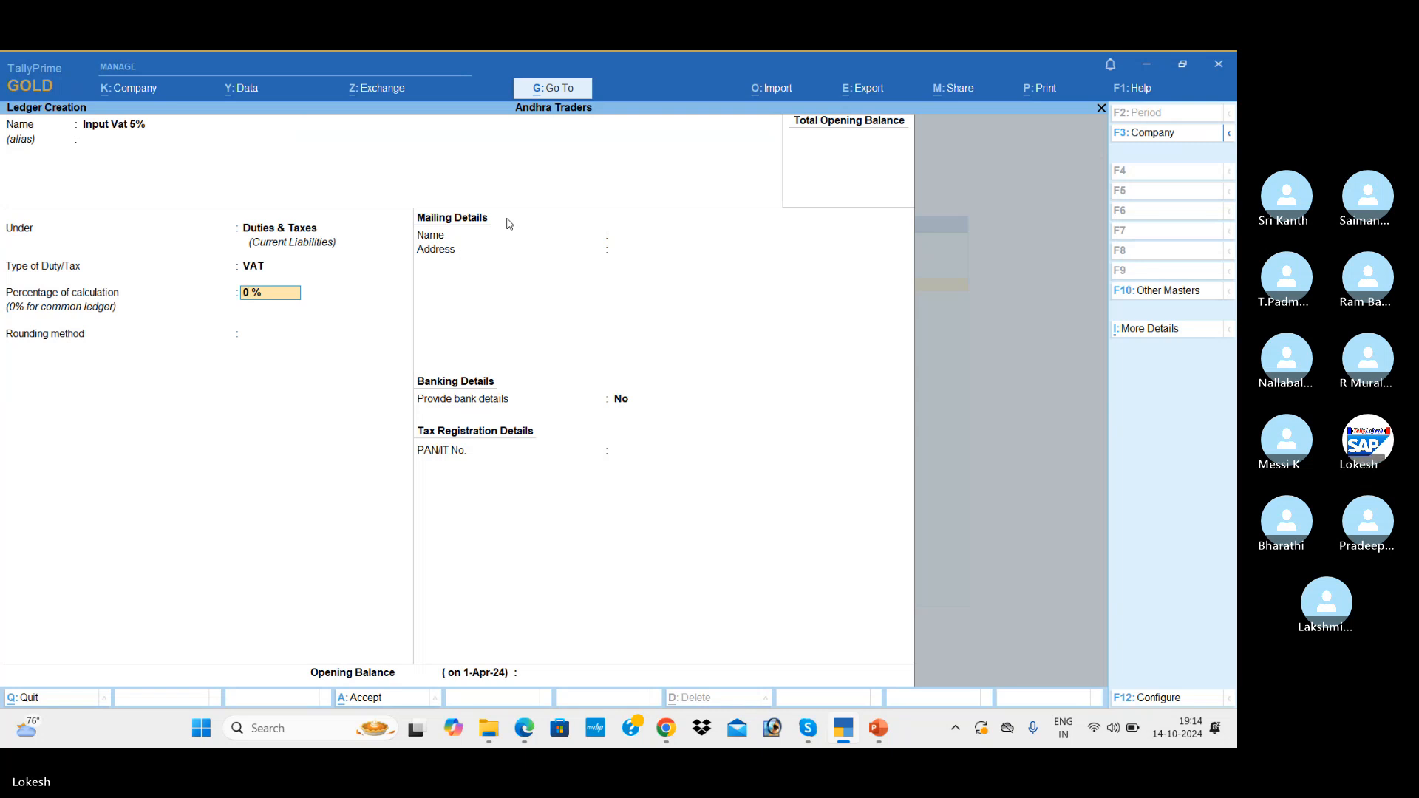
Step: Save the Input Vat 5% ledger with a 0% percentage of calculation and the rounding method Not Applicable
{"action": "key", "text": "Return"}
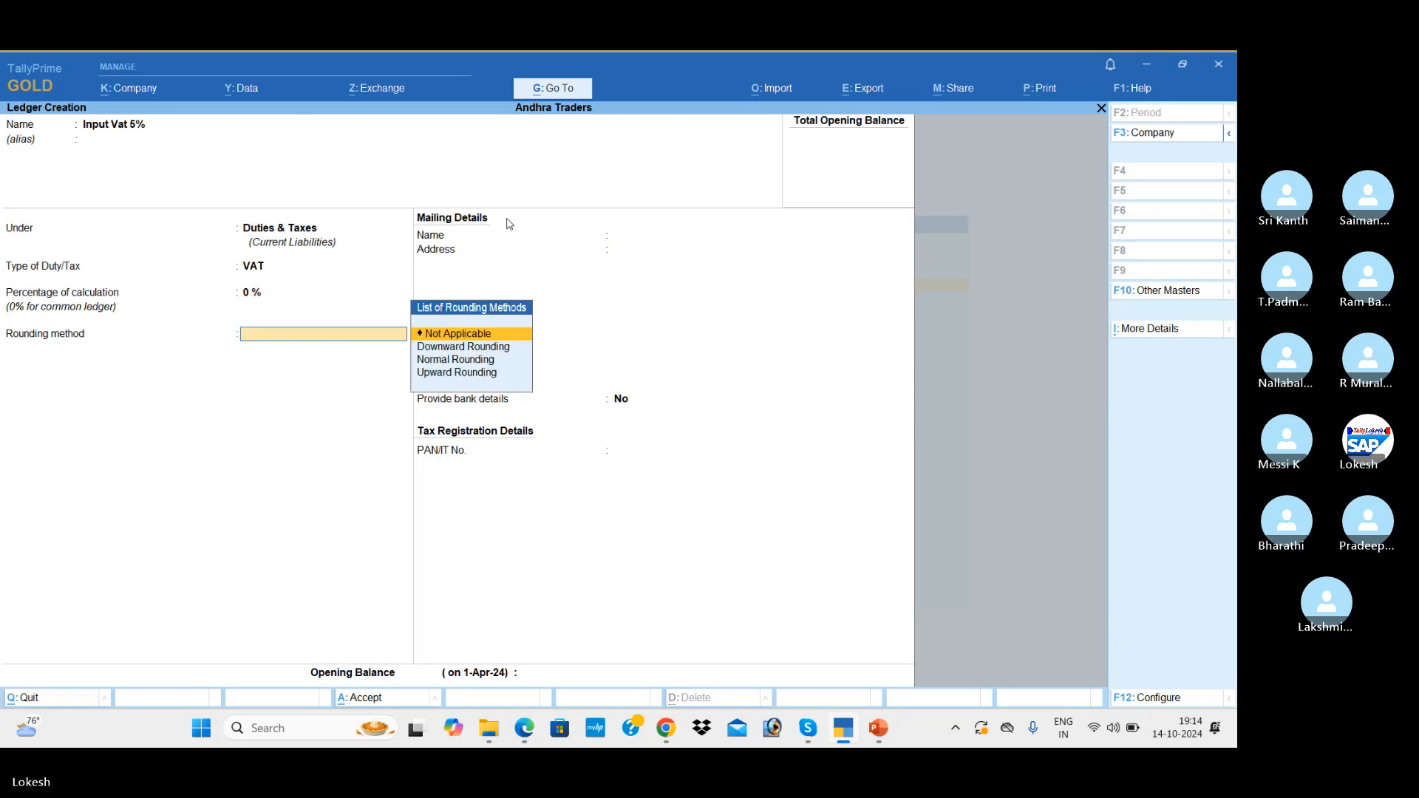
{"action": "key", "text": "Return"}
{"action": "key", "text": "Return"}
{"action": "key", "text": "Return"}
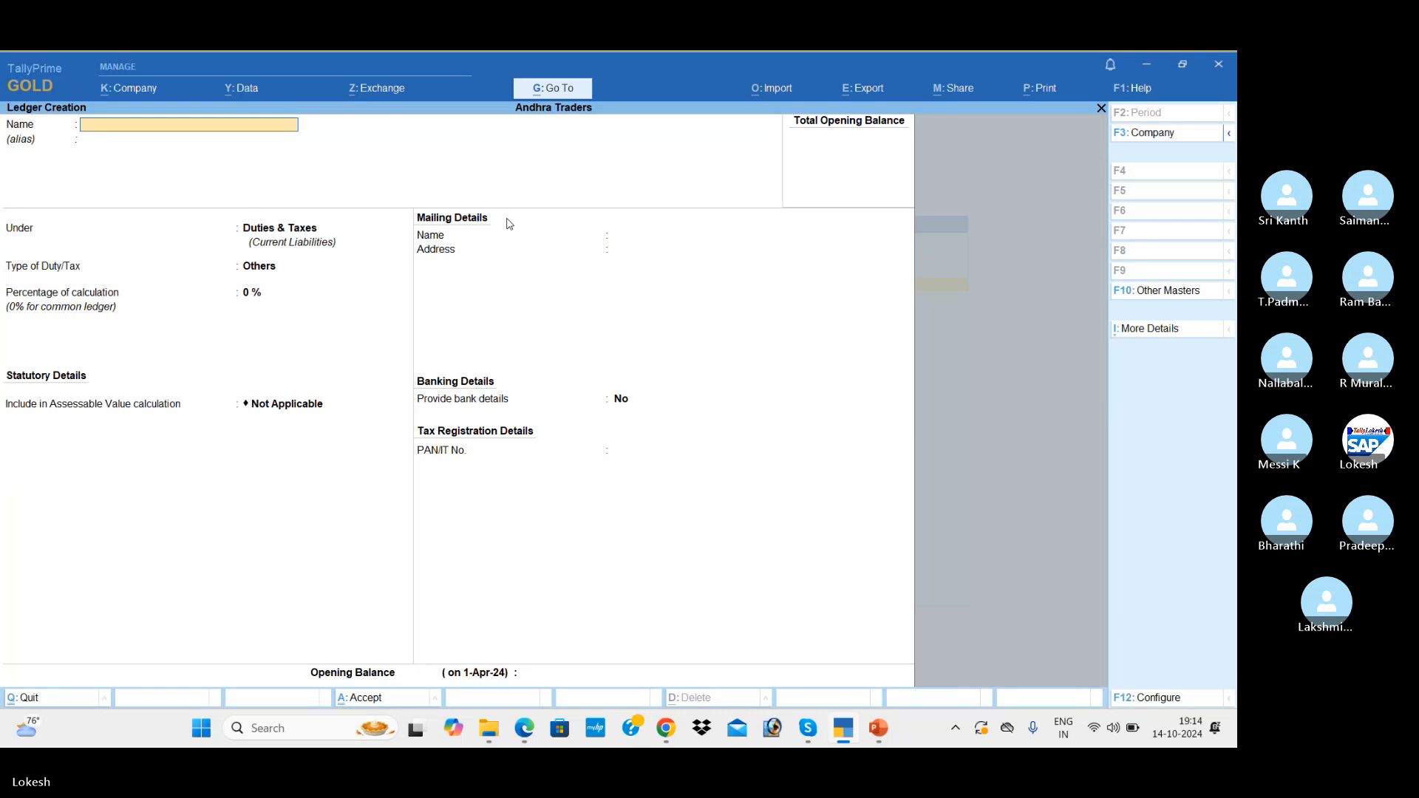
{"action": "type", "text": "Ou"}
{"action": "type", "text": "tputva"}
{"action": "type", "text": " Vat"}
{"action": "type", "text": "55"}
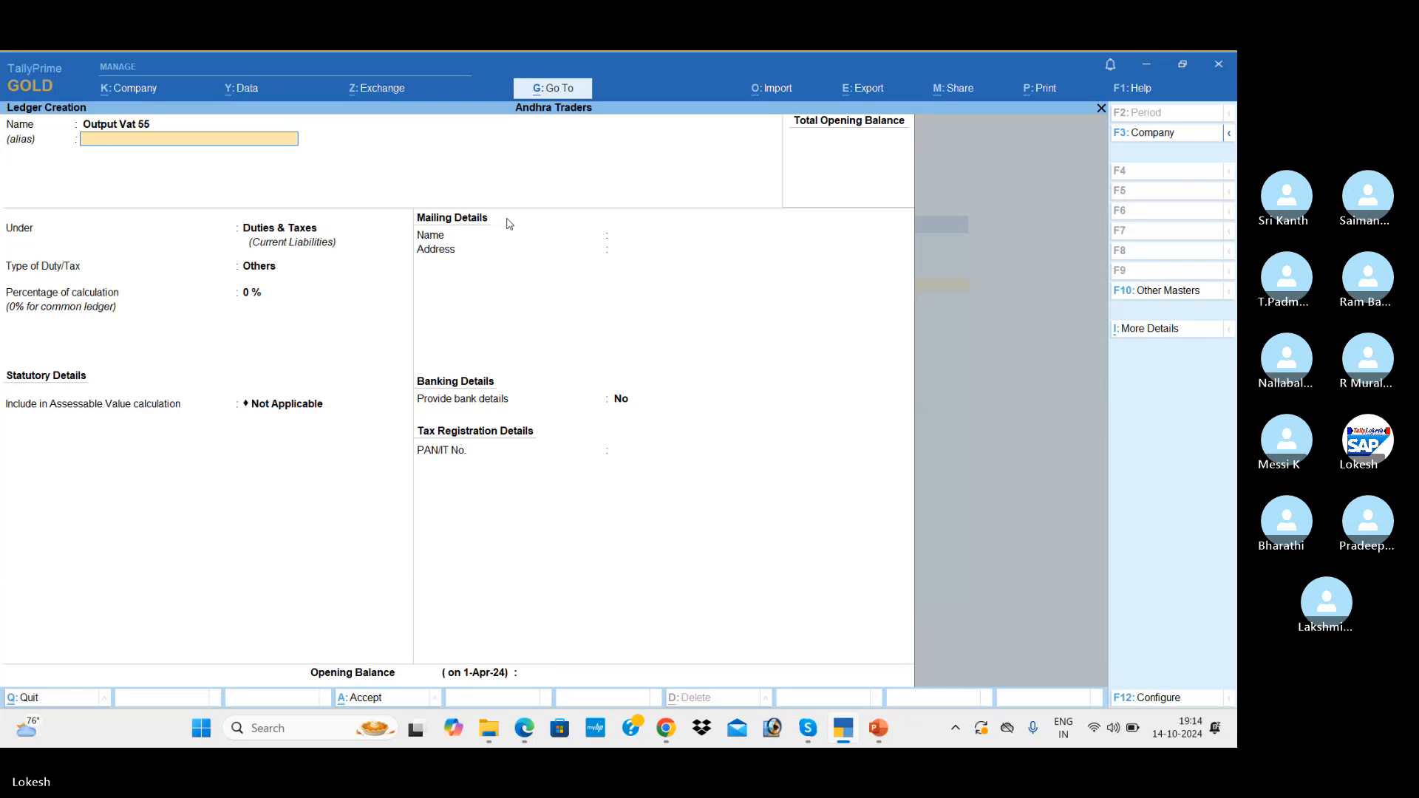
Step: Name the new ledger Output Vat 5%, keep it under Duties & Taxes, and set its type of duty/tax to VAT
{"action": "key", "text": "Home"}
{"action": "type", "text": "O"}
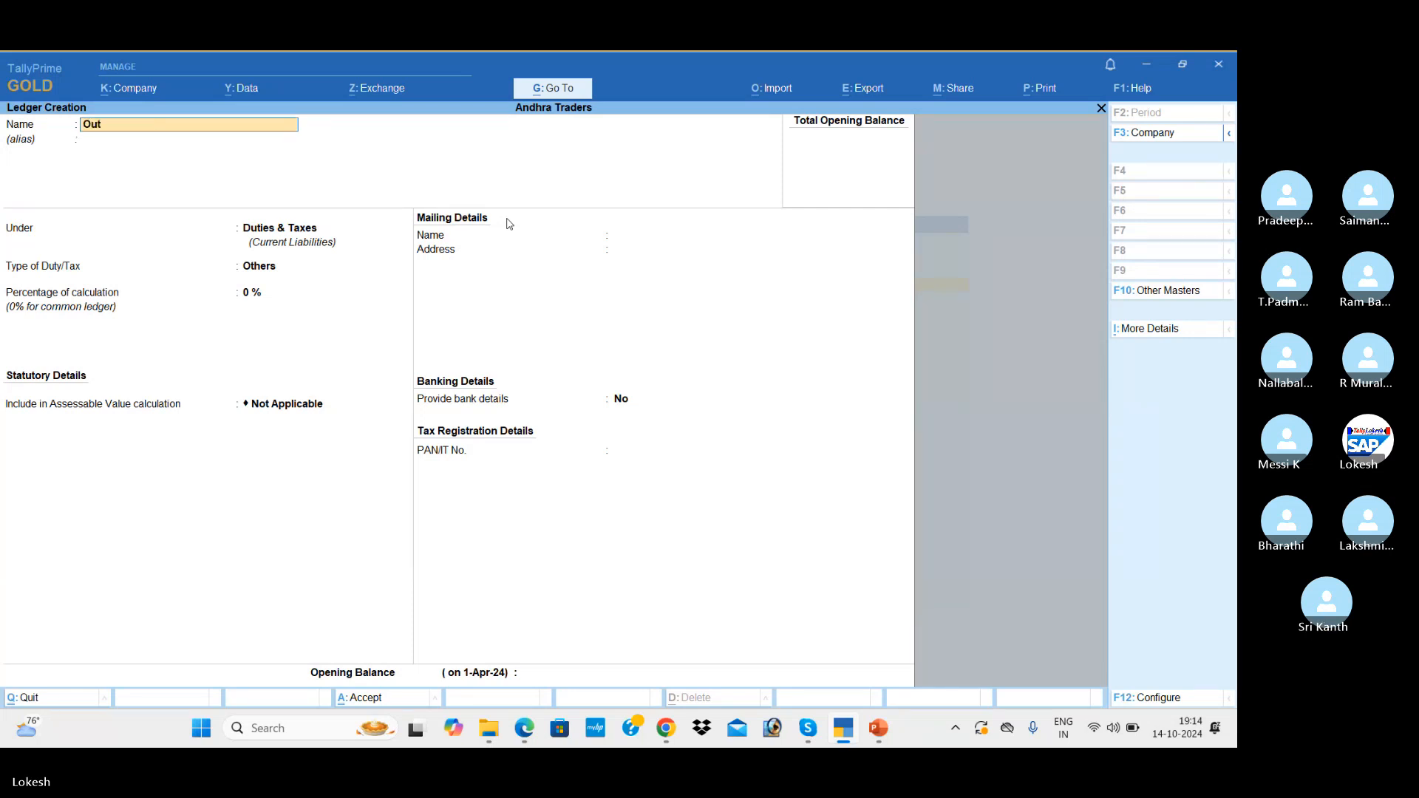
{"action": "type", "text": "utput Vat 5%"}
{"action": "key", "text": "Return"}
{"action": "key", "text": "Return"}
{"action": "key", "text": "Down"}
{"action": "key", "text": "Return"}
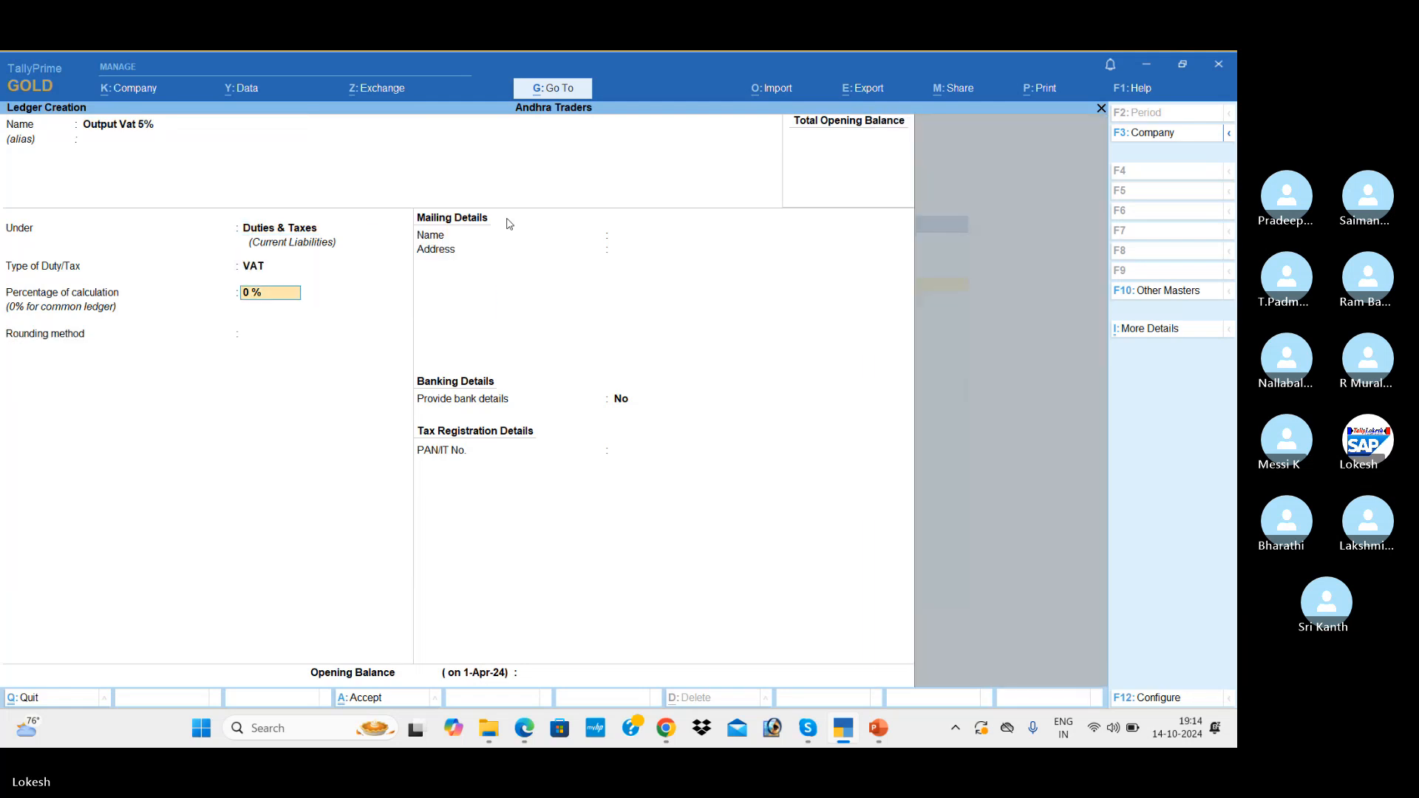
Step: Save the Output Vat 5% ledger with a 0% percentage of calculation and the default rounding method
{"action": "key", "text": "Return"}
{"action": "key", "text": "Return"}
{"action": "key", "text": "Return"}
{"action": "key", "text": "Return"}
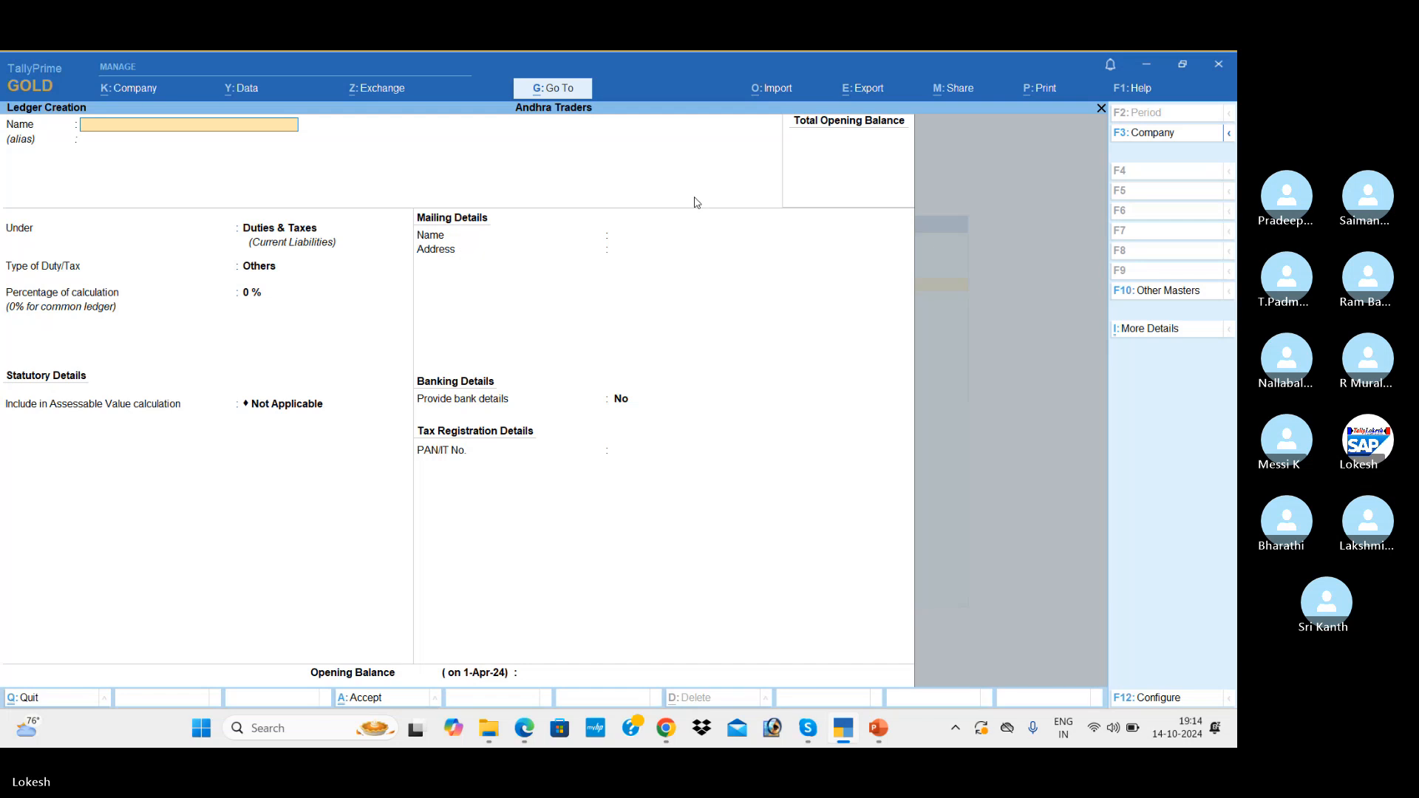
Step: Create a simple unit with the symbol nos, the formal name Numbers and 0 decimal places
{"action": "key", "text": "Escape"}
{"action": "key", "text": "Return"}
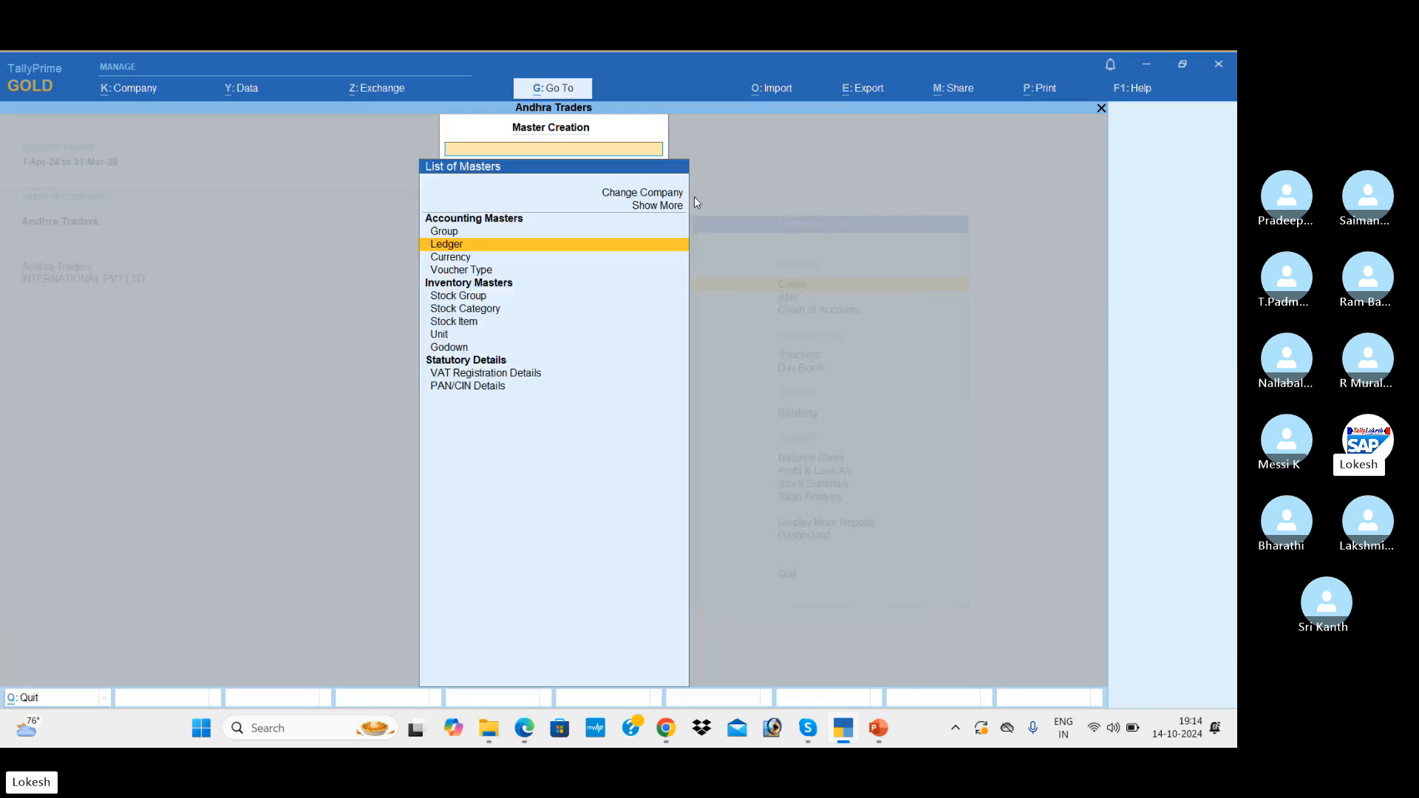
{"action": "type", "text": "Unit"}
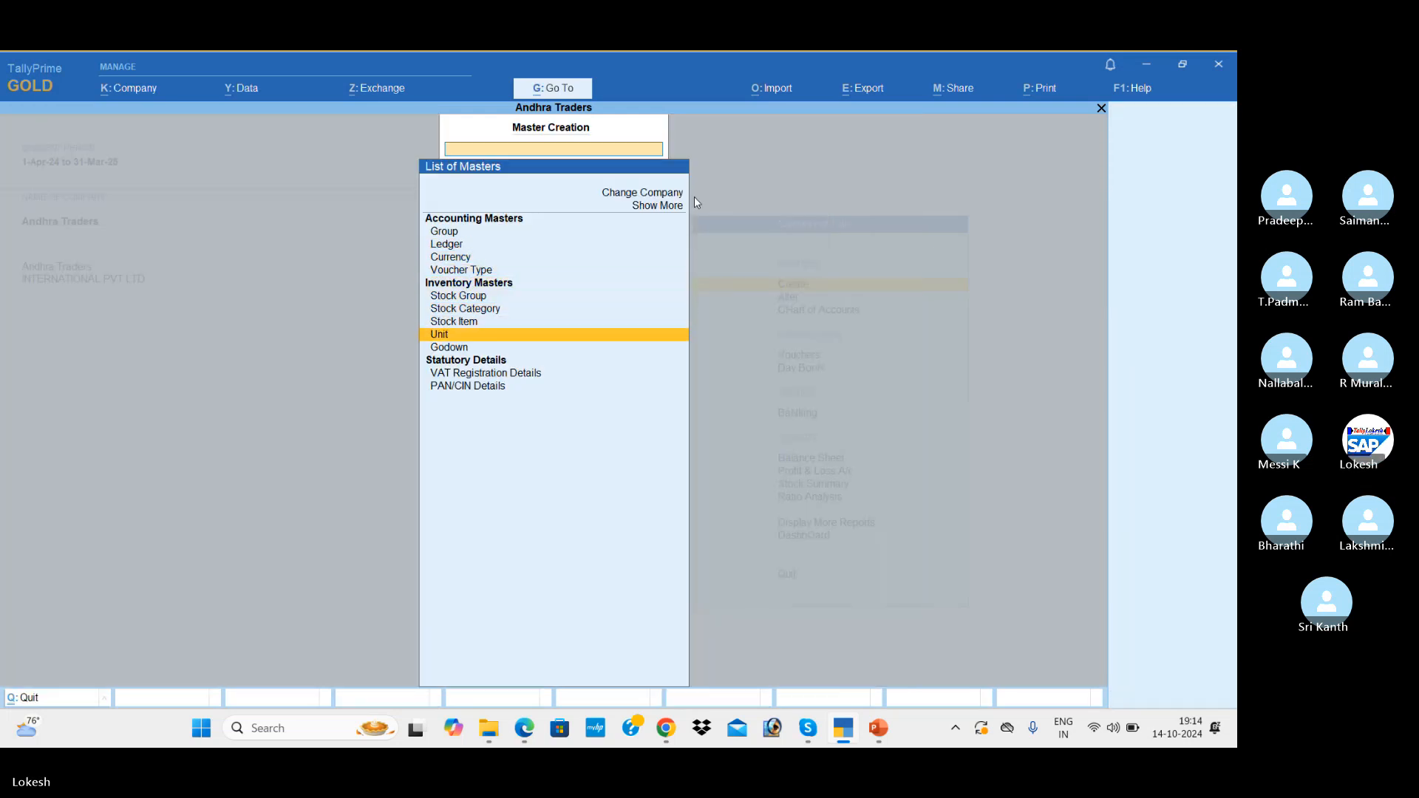
{"action": "key", "text": "Return"}
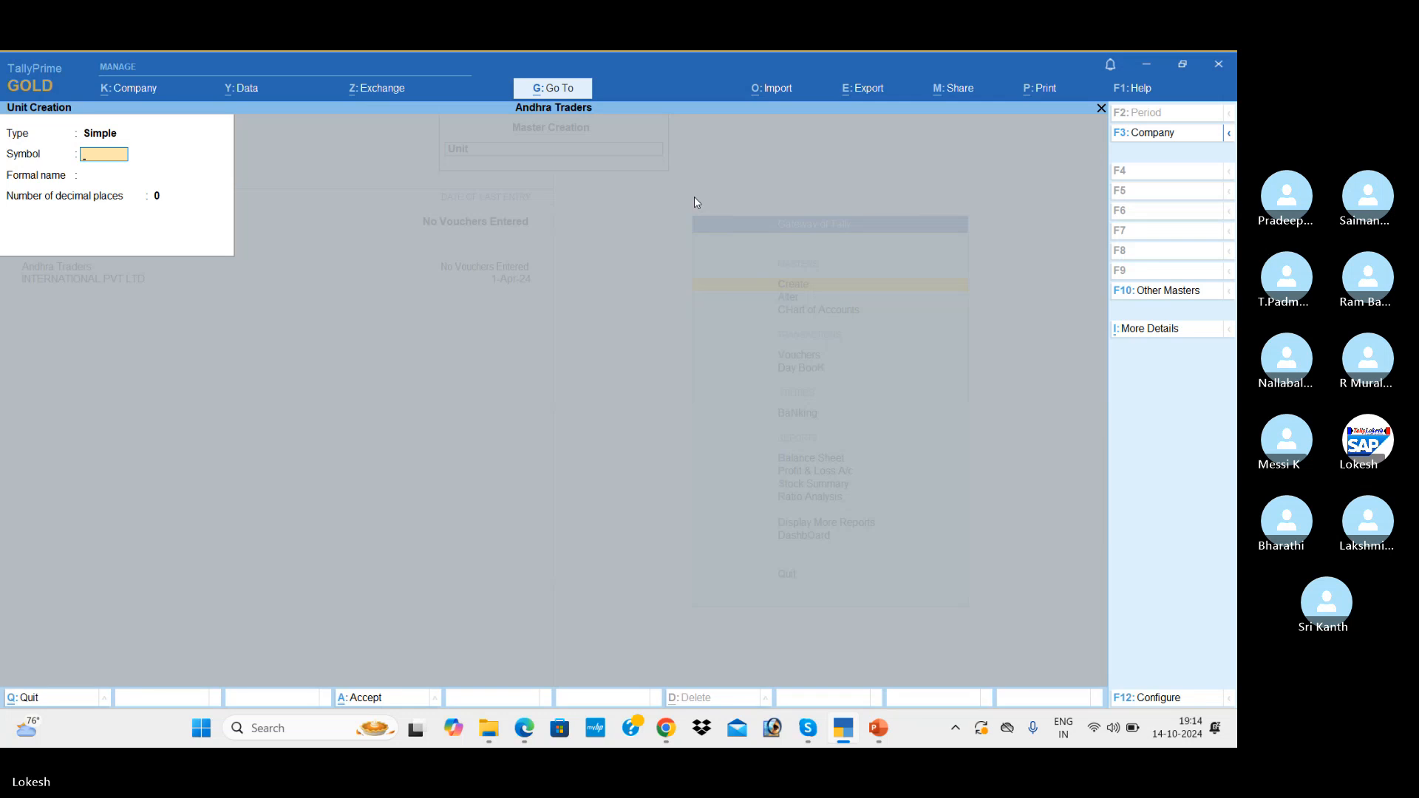
{"action": "type", "text": "nos"}
{"action": "key", "text": "Return"}
{"action": "type", "text": "Num"}
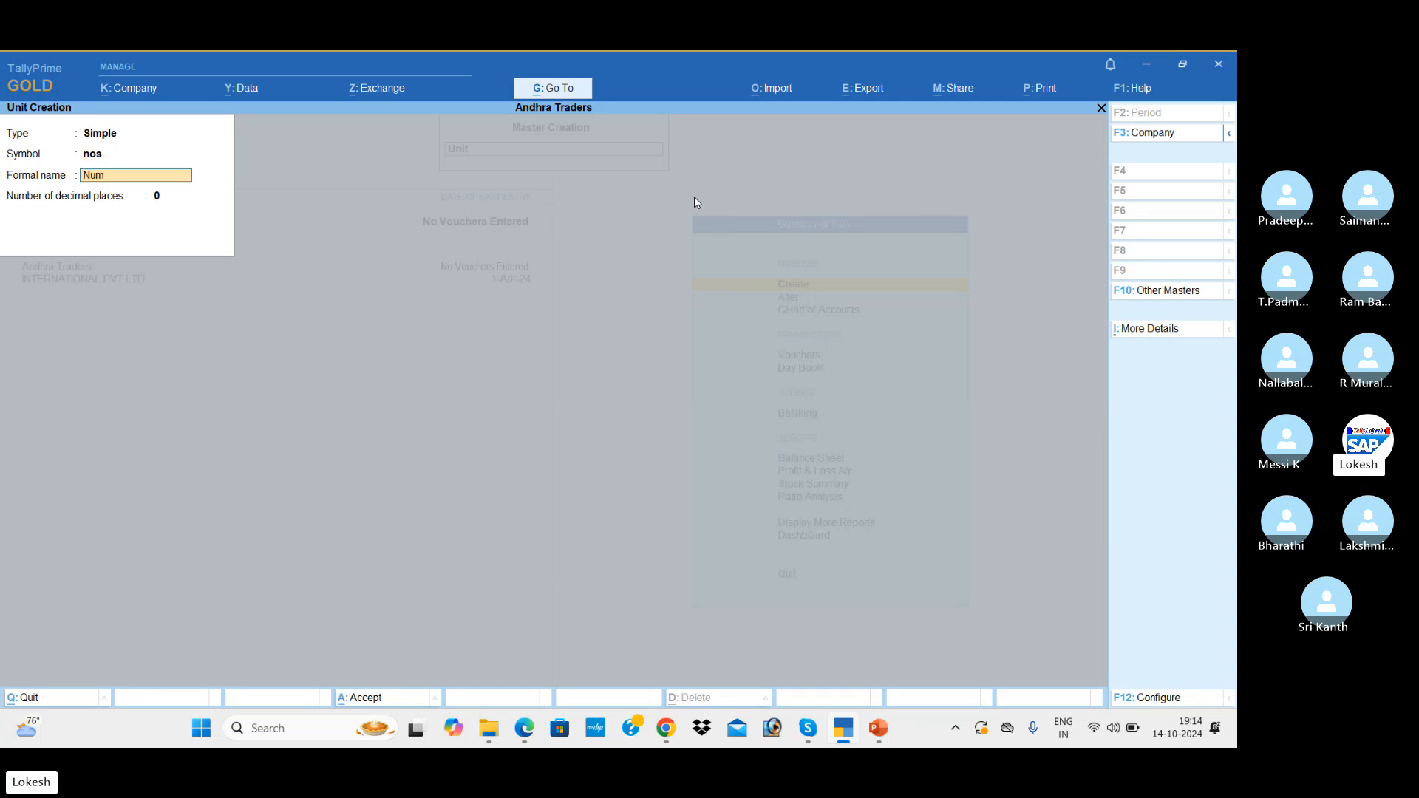
{"action": "type", "text": "ber"}
{"action": "key", "text": "Return"}
{"action": "key", "text": "Return"}
{"action": "key", "text": "Return"}
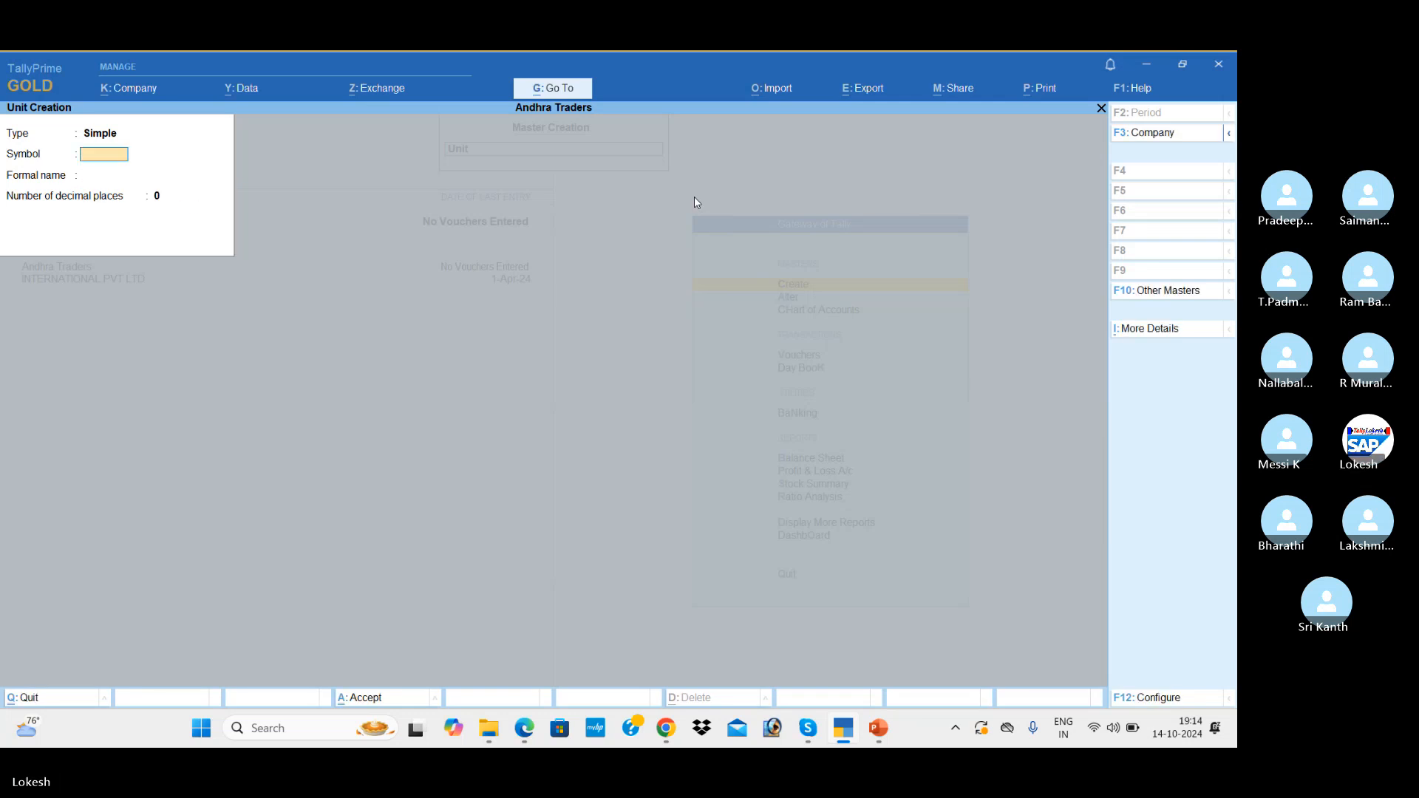
{"action": "key", "text": "Escape"}
{"action": "key", "text": "y"}
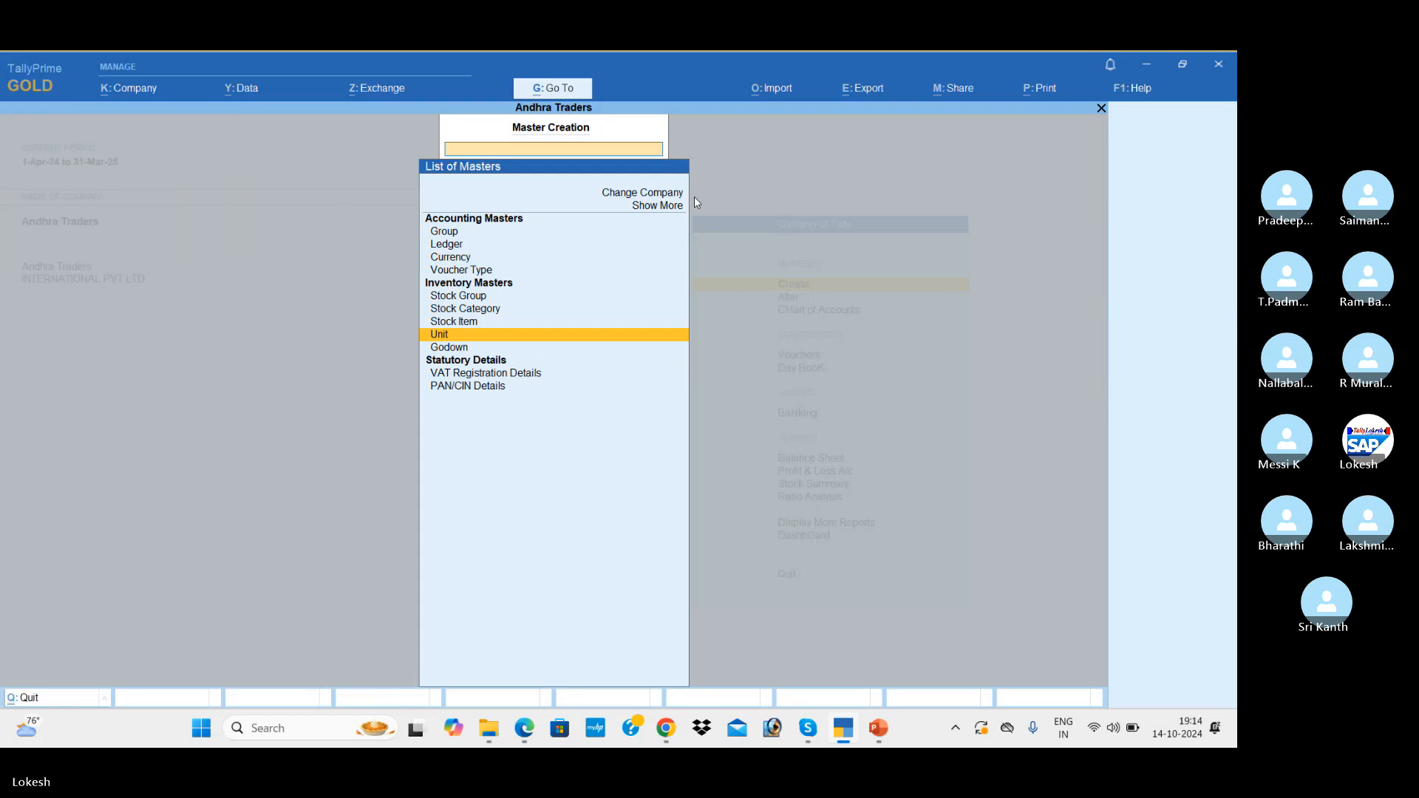
Step: Start a new stock item named Hp Laptop under Primary, with category Not Applicable and unit nos
{"action": "key", "text": "Up"}
{"action": "key", "text": "Return"}
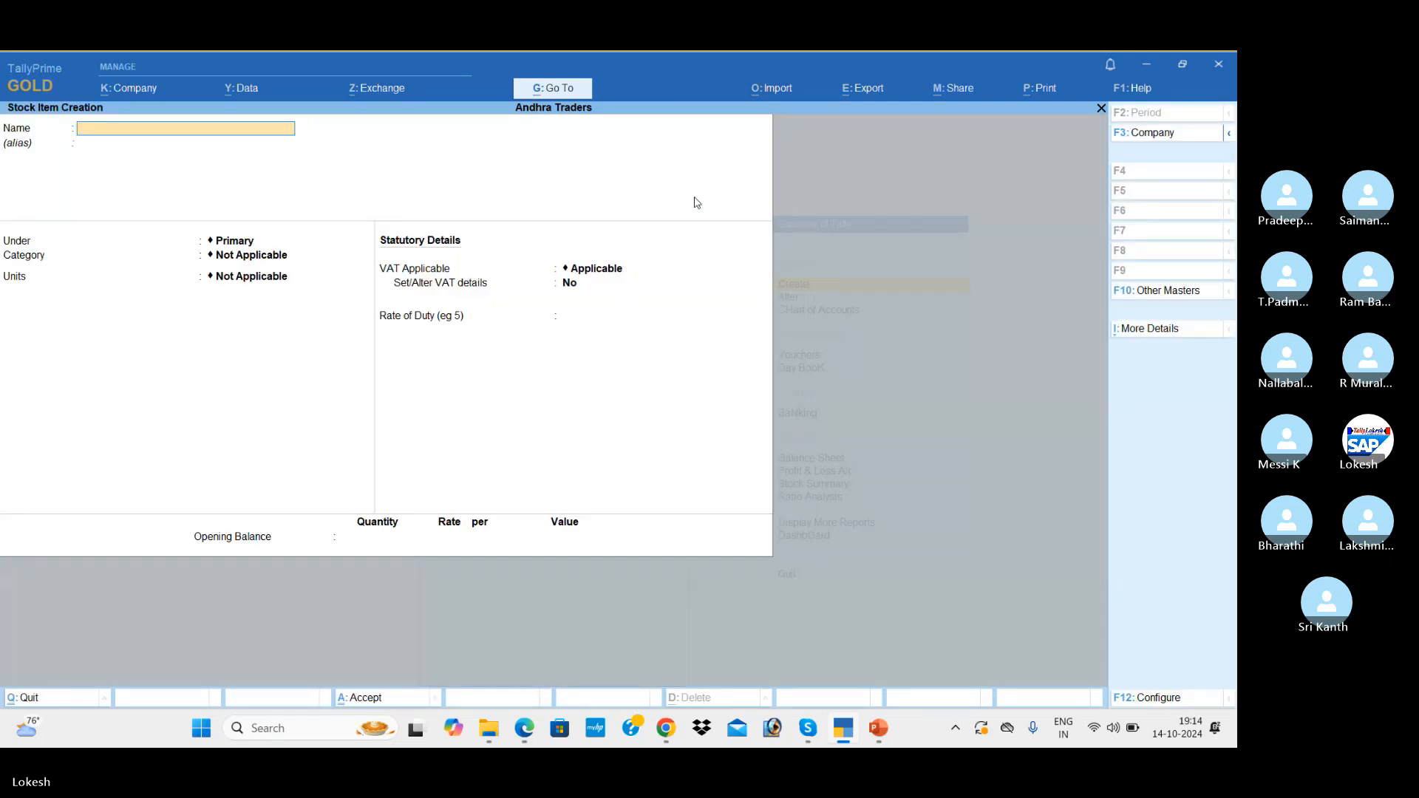
{"action": "type", "text": "Hp Laptop"}
{"action": "key", "text": "Return"}
{"action": "key", "text": "Return"}
{"action": "key", "text": "Return"}
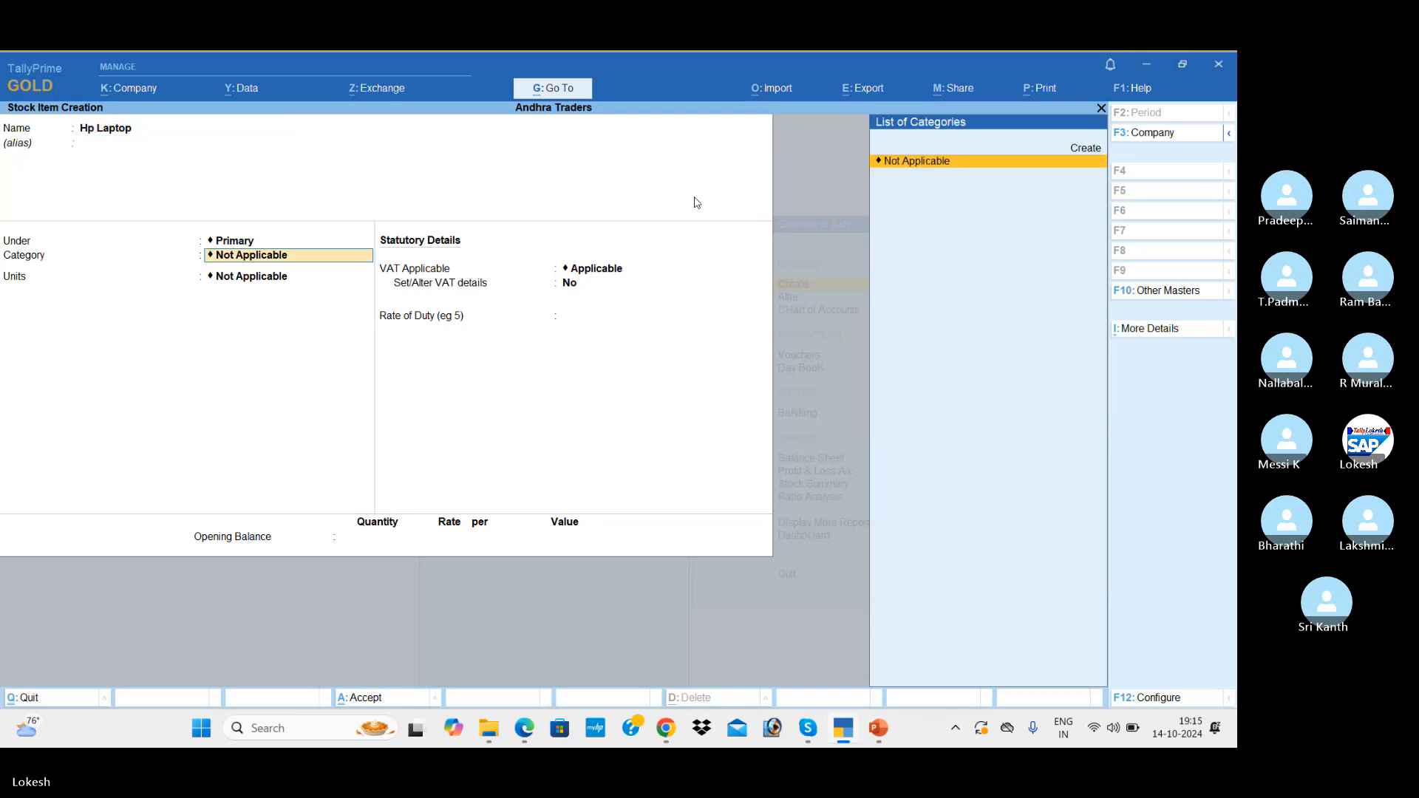
{"action": "key", "text": "Return"}
{"action": "key", "text": "Down"}
{"action": "key", "text": "Return"}
Step: Save the Hp Laptop stock item with VAT Applicable, a conversion factor of 1 and a 0 rate of duty
{"action": "key", "text": "Return"}
{"action": "key", "text": "Return"}
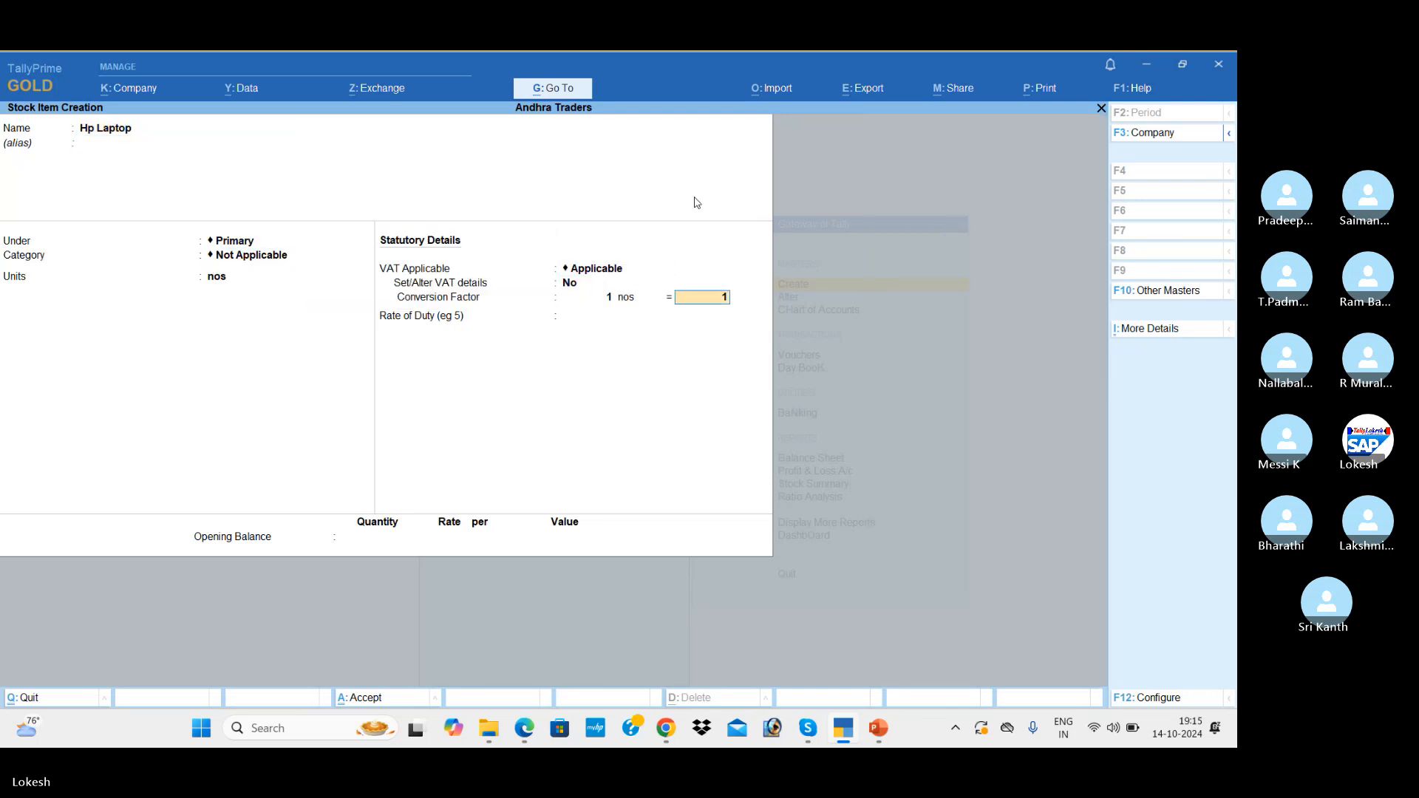
{"action": "key", "text": "Return"}
{"action": "key", "text": "Return"}
{"action": "key", "text": "Return"}
{"action": "key", "text": "Return"}
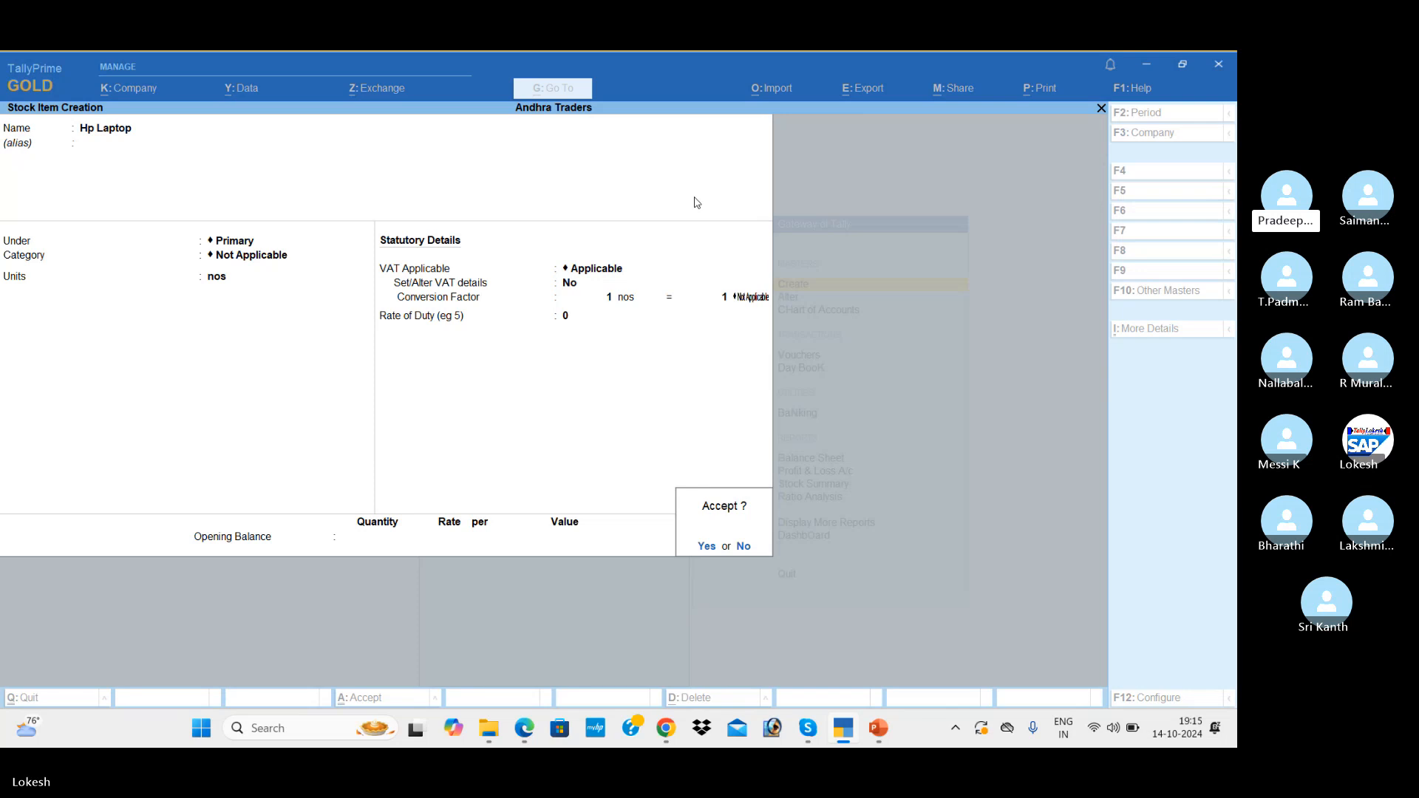
{"action": "key", "text": "Return"}
Step: Name the new stock item Lenovo Laptops, keep it under Primary with no category, and set its unit to nos
{"action": "type", "text": "Lenov"}
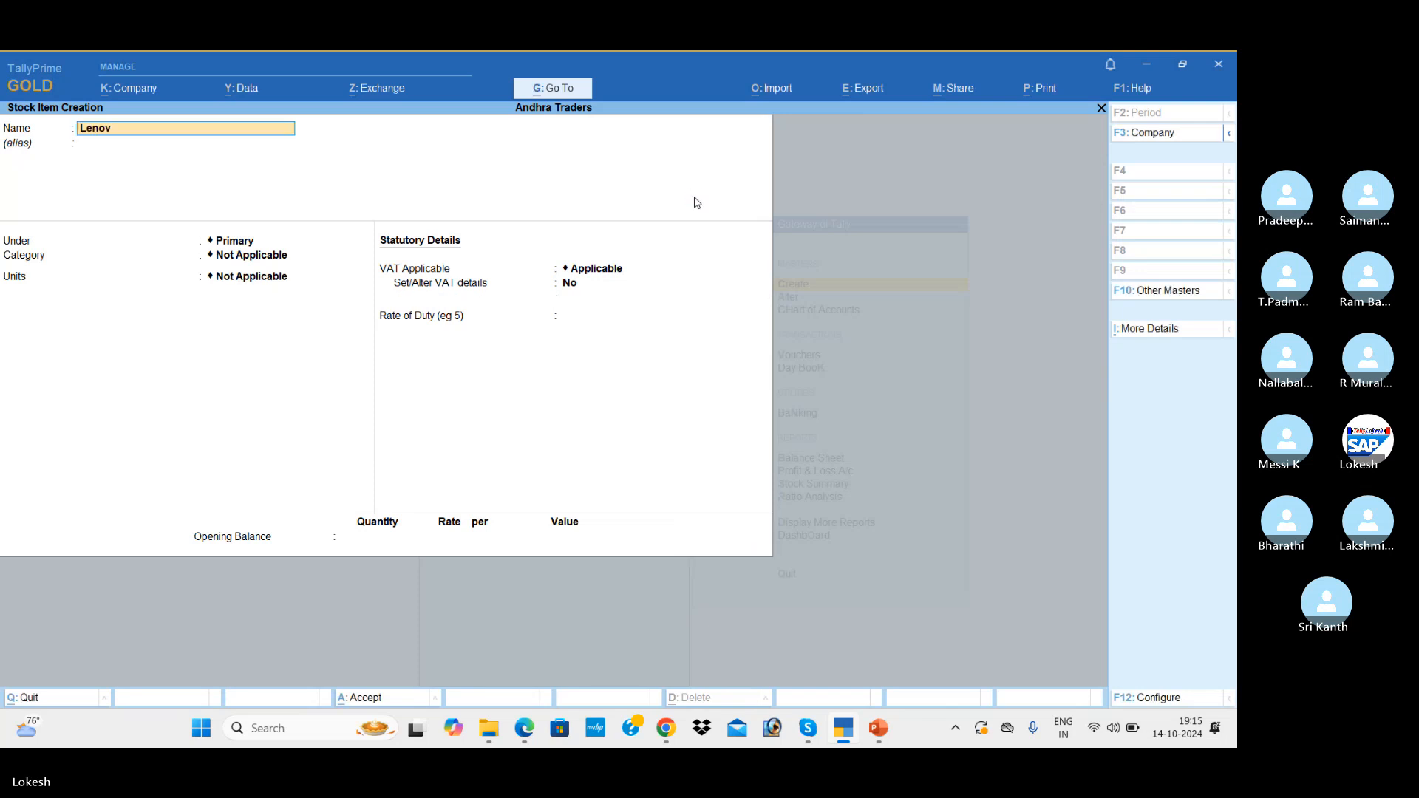
{"action": "type", "text": "o Lap"}
{"action": "key", "text": "Return"}
{"action": "key", "text": "Return"}
{"action": "key", "text": "Return"}
{"action": "key", "text": "Return"}
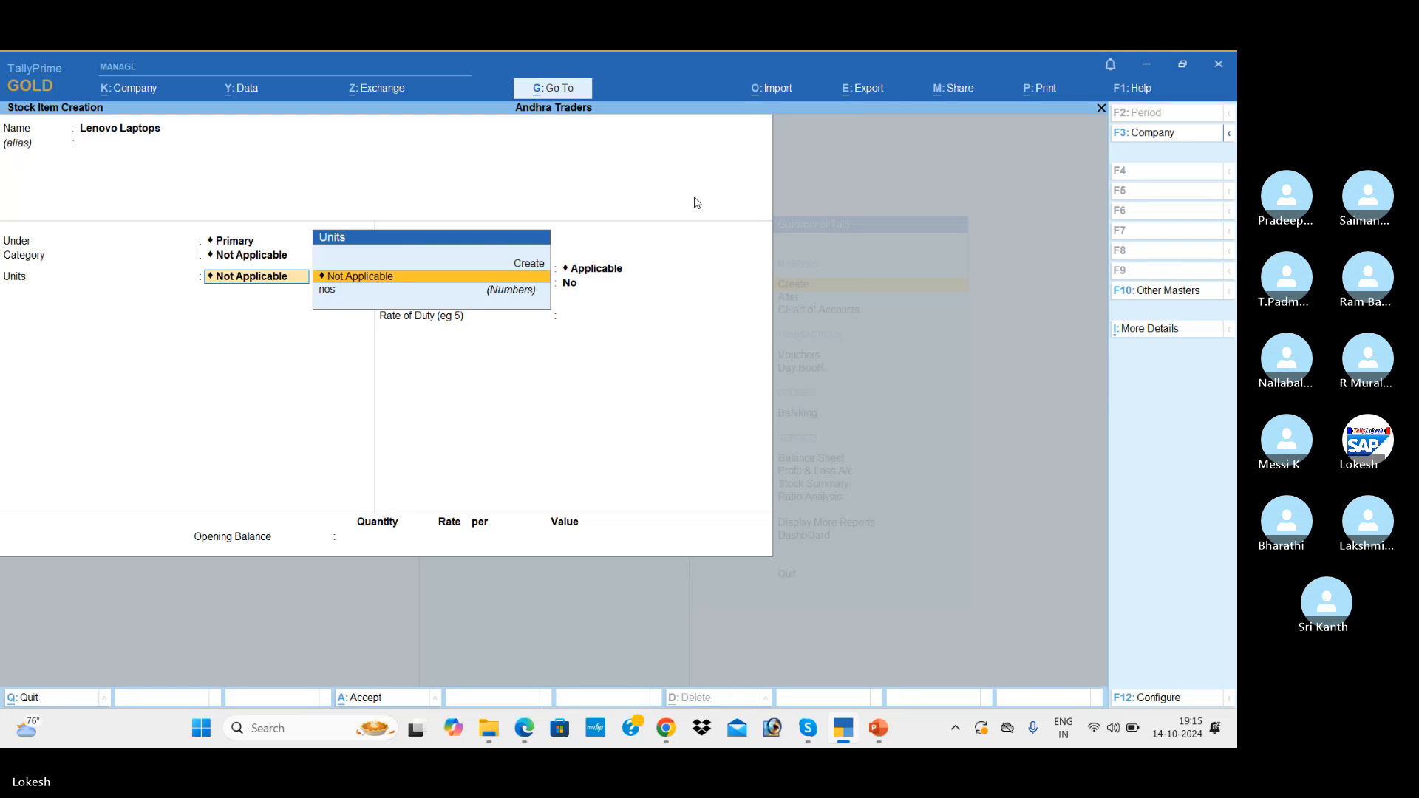
{"action": "key", "text": "Down"}
{"action": "key", "text": "Return"}
Step: Save the Lenovo Laptops stock item with VAT Applicable and the default conversion factor and rate of duty
{"action": "key", "text": "Return"}
{"action": "key", "text": "Return"}
{"action": "key", "text": "Return"}
{"action": "key", "text": "Return"}
{"action": "key", "text": "Return"}
{"action": "key", "text": "Return"}
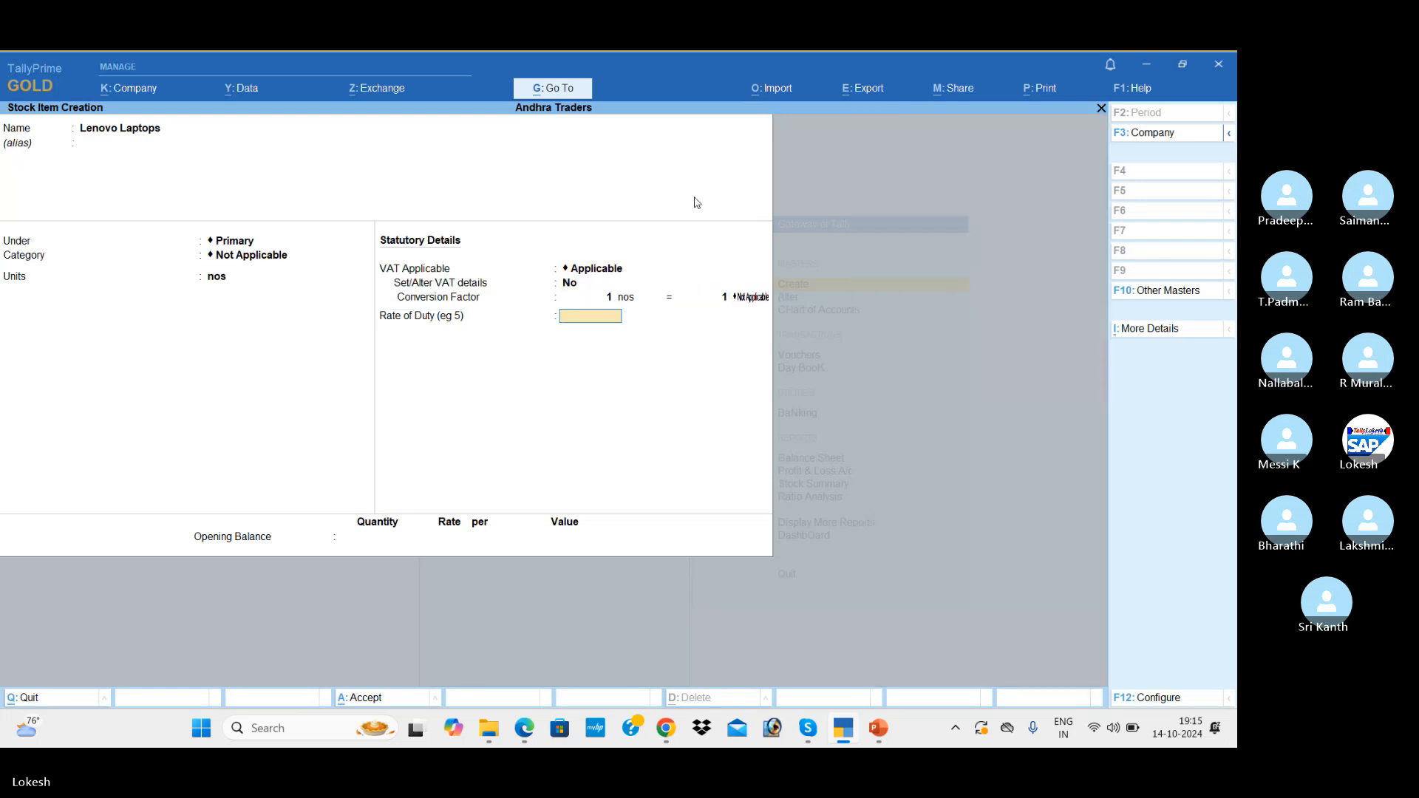
{"action": "key", "text": "Return"}
{"action": "key", "text": "Return"}
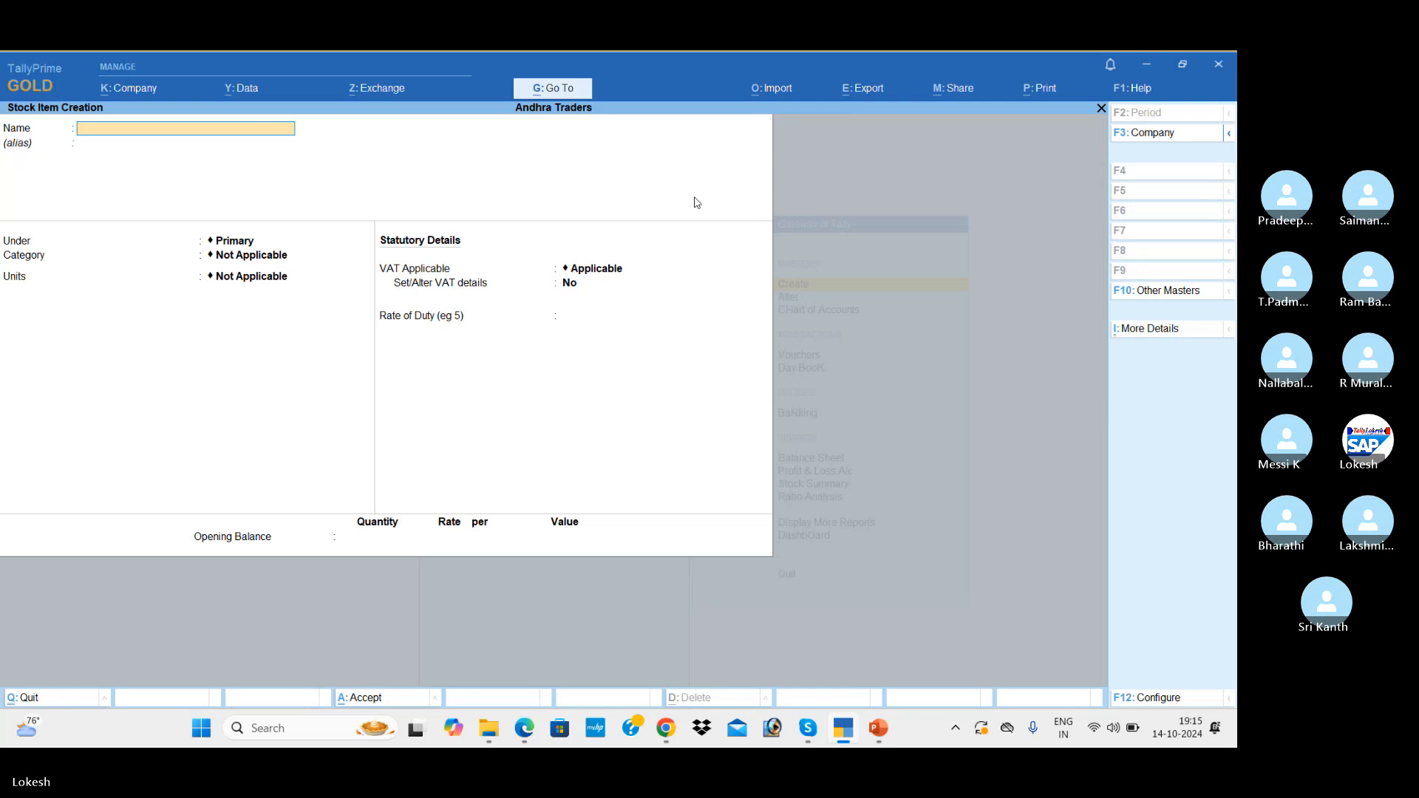
Step: Name the new stock item Vivo Mobiles, keep it under Primary with no category, and set its unit to nos
{"action": "type", "text": "Vivo Mobiles"}
{"action": "key", "text": "Return"}
{"action": "key", "text": "Return"}
{"action": "key", "text": "Return"}
{"action": "key", "text": "Return"}
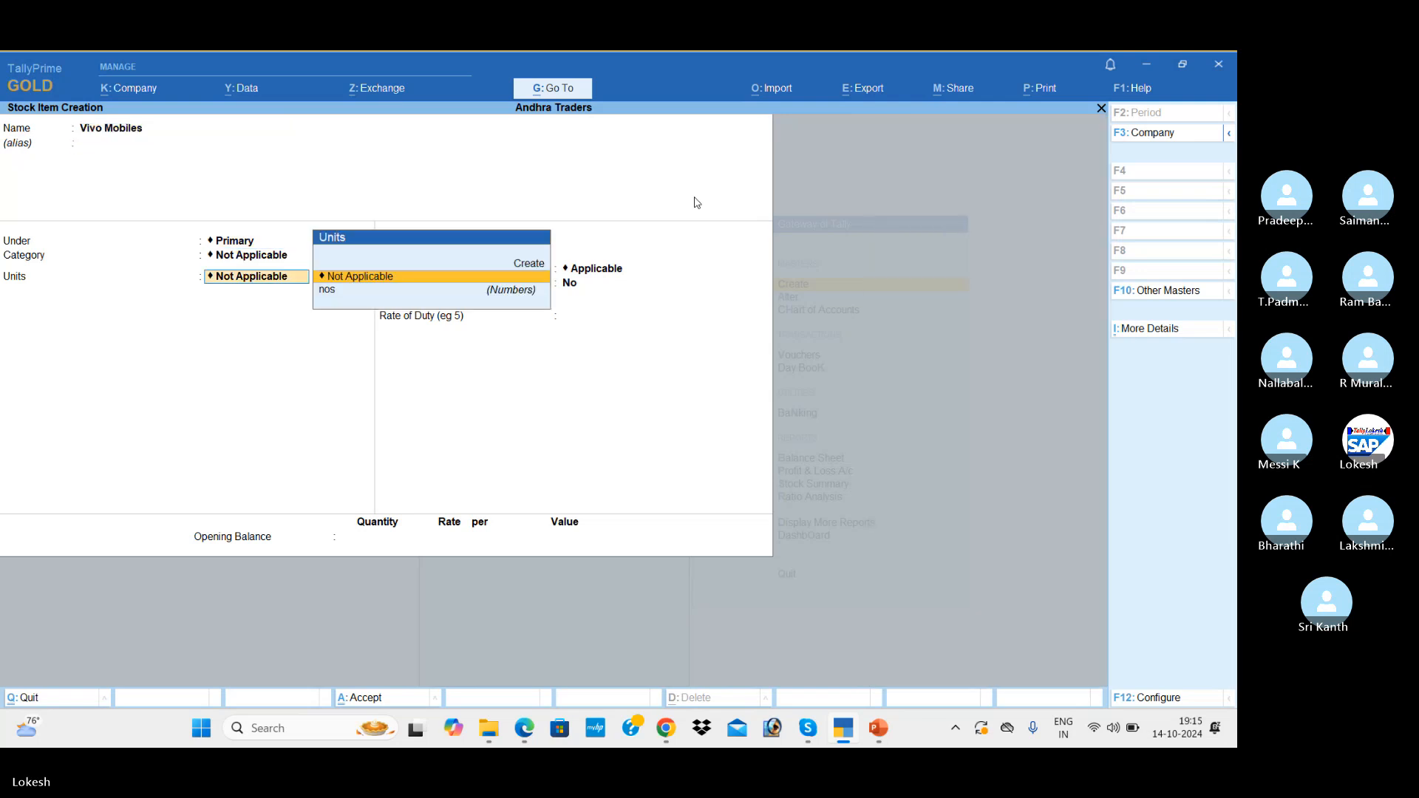
{"action": "key", "text": "Down"}
{"action": "key", "text": "Return"}
Step: Save the Vivo Mobiles stock item with VAT Applicable, a 0 rate of duty and no opening balance
{"action": "key", "text": "Return"}
{"action": "key", "text": "Return"}
{"action": "key", "text": "Return"}
{"action": "key", "text": "Return"}
{"action": "key", "text": "Return"}
{"action": "key", "text": "Return"}
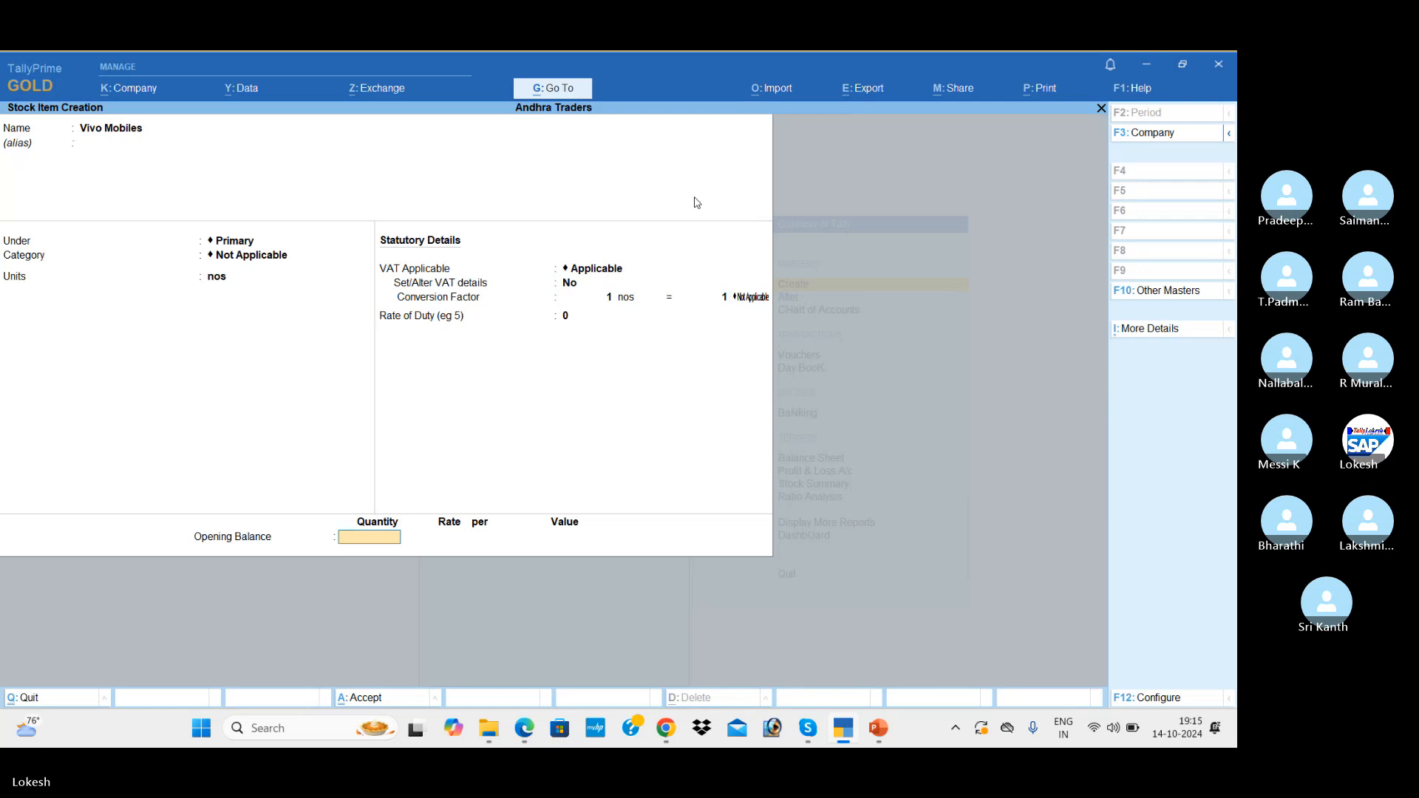
{"action": "key", "text": "Return"}
{"action": "key", "text": "Return"}
Step: Name the new stock item Oppo Mobiles, keep it under Primary with no category, and set its unit to nos
{"action": "type", "text": "Oppo"}
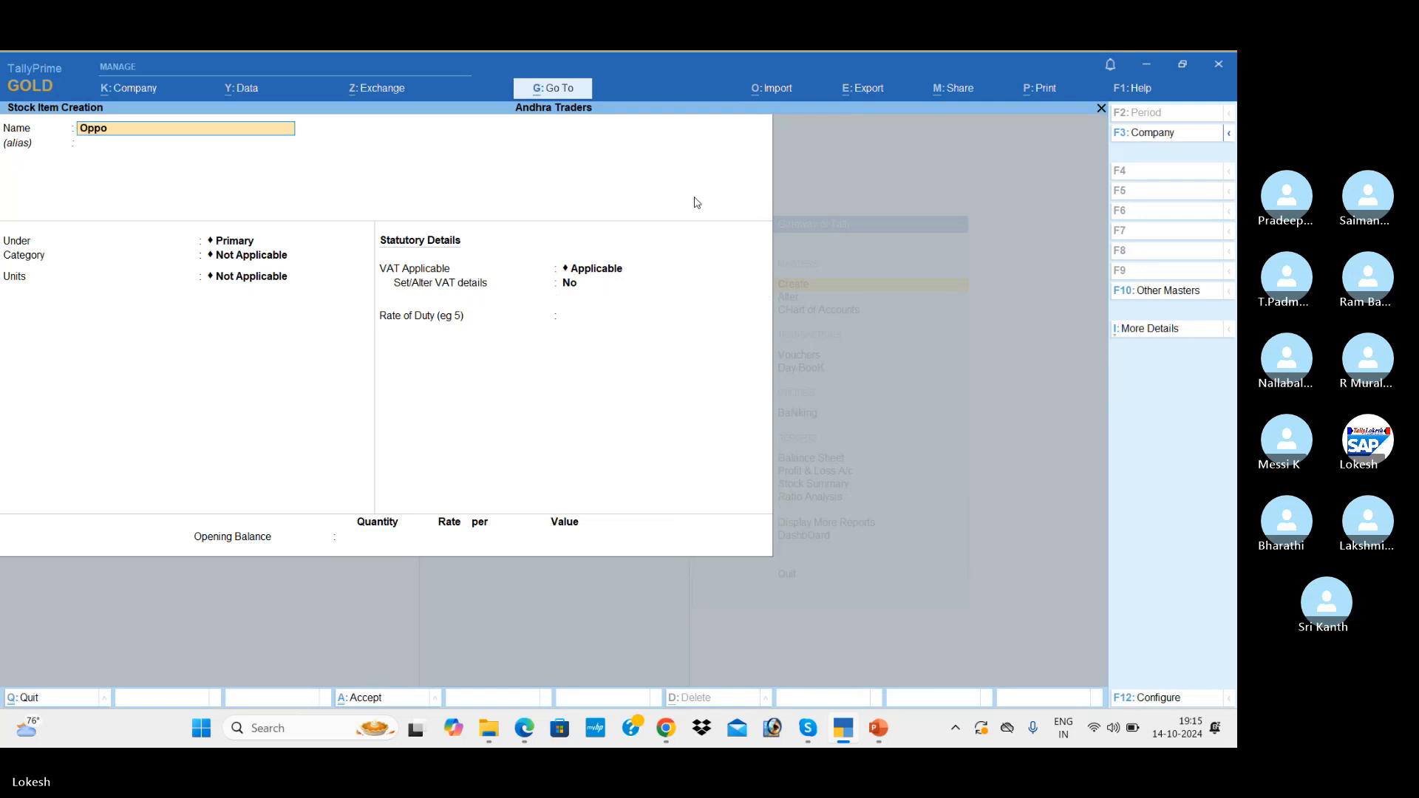
{"action": "type", "text": " Mobi"}
{"action": "key", "text": "Return"}
{"action": "key", "text": "Return"}
{"action": "key", "text": "Return"}
{"action": "key", "text": "Return"}
{"action": "key", "text": "Down"}
{"action": "key", "text": "Return"}
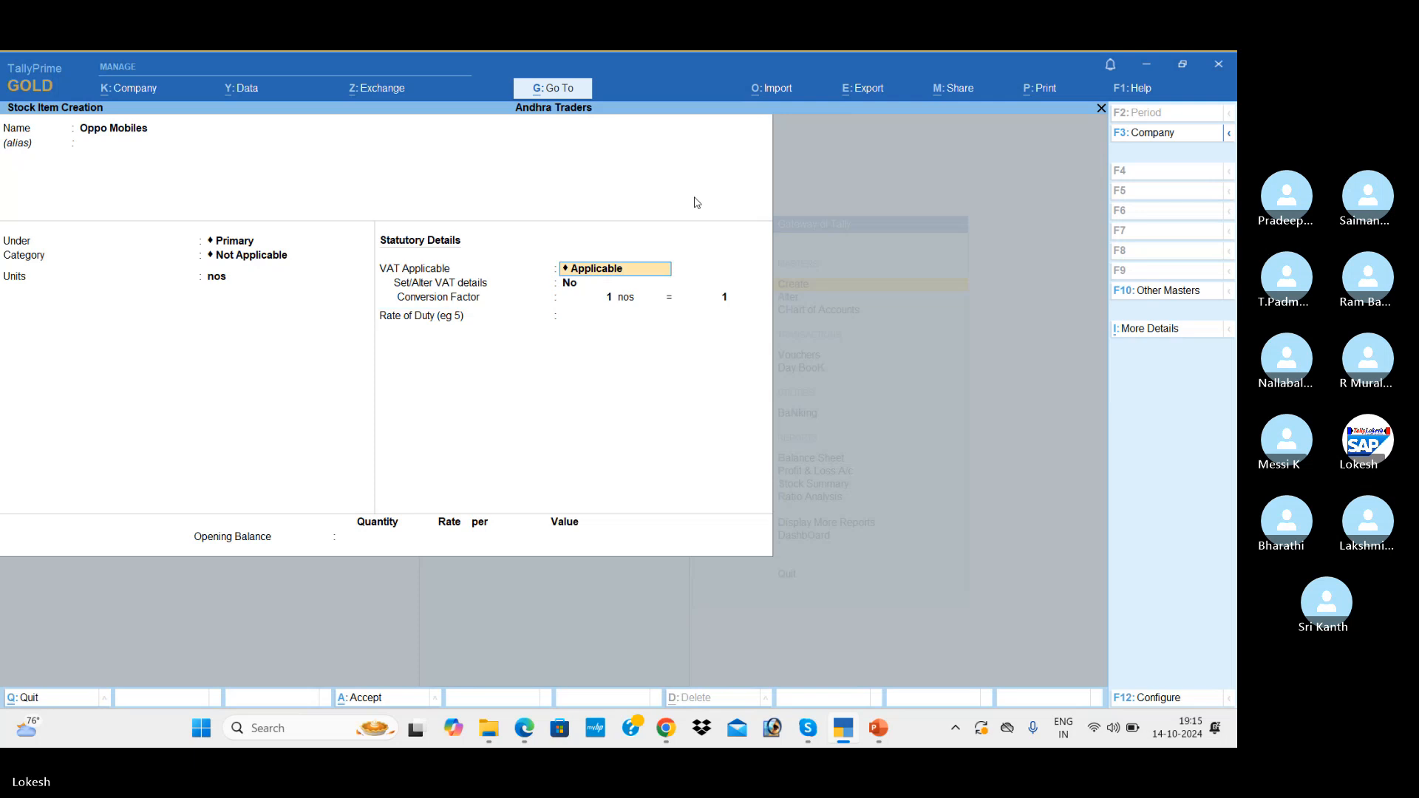
Step: Save the Oppo Mobiles stock item with VAT Applicable and a 0 rate of duty, and leave master creation
{"action": "key", "text": "Return"}
{"action": "key", "text": "Return"}
{"action": "key", "text": "Return"}
{"action": "key", "text": "Return"}
{"action": "key", "text": "Return"}
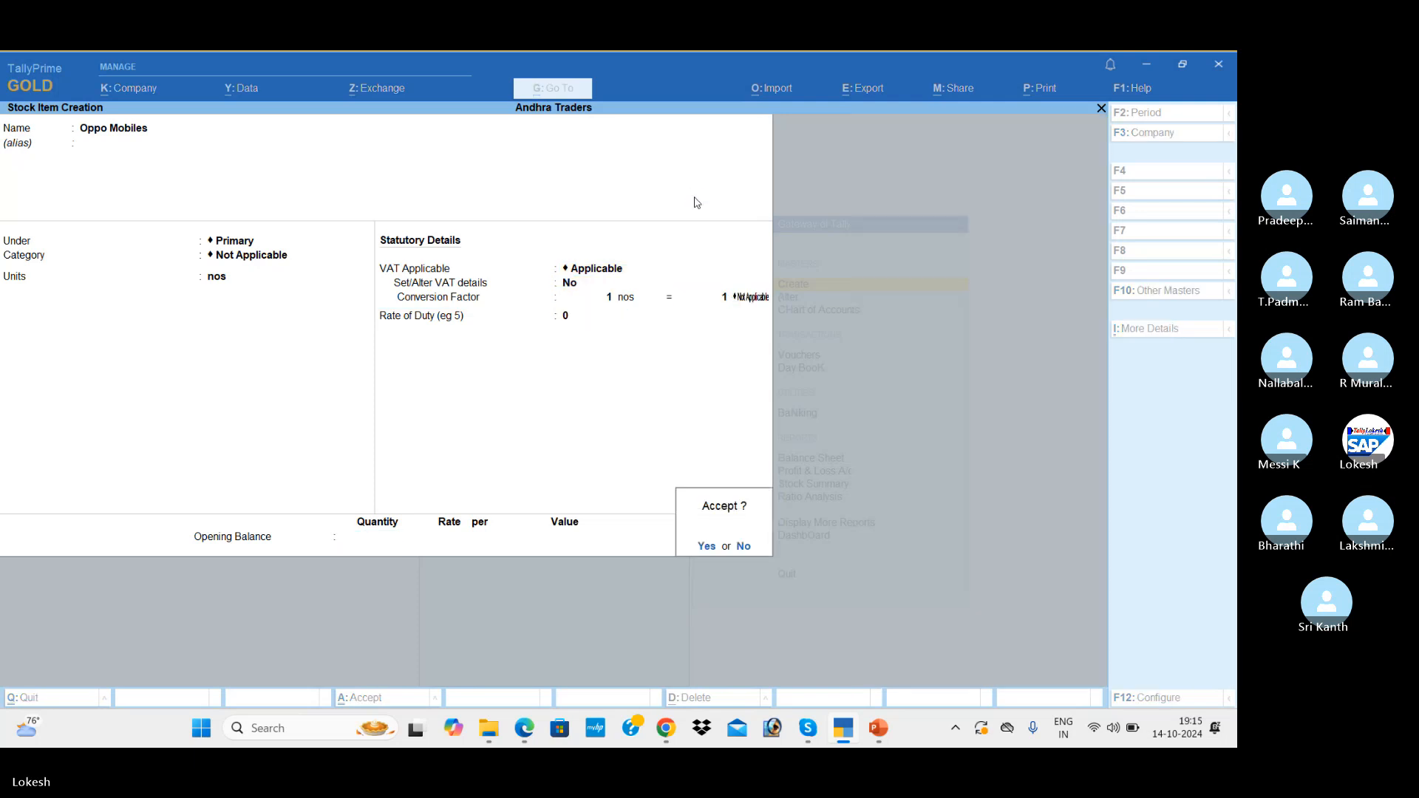
{"action": "key", "text": "Return"}
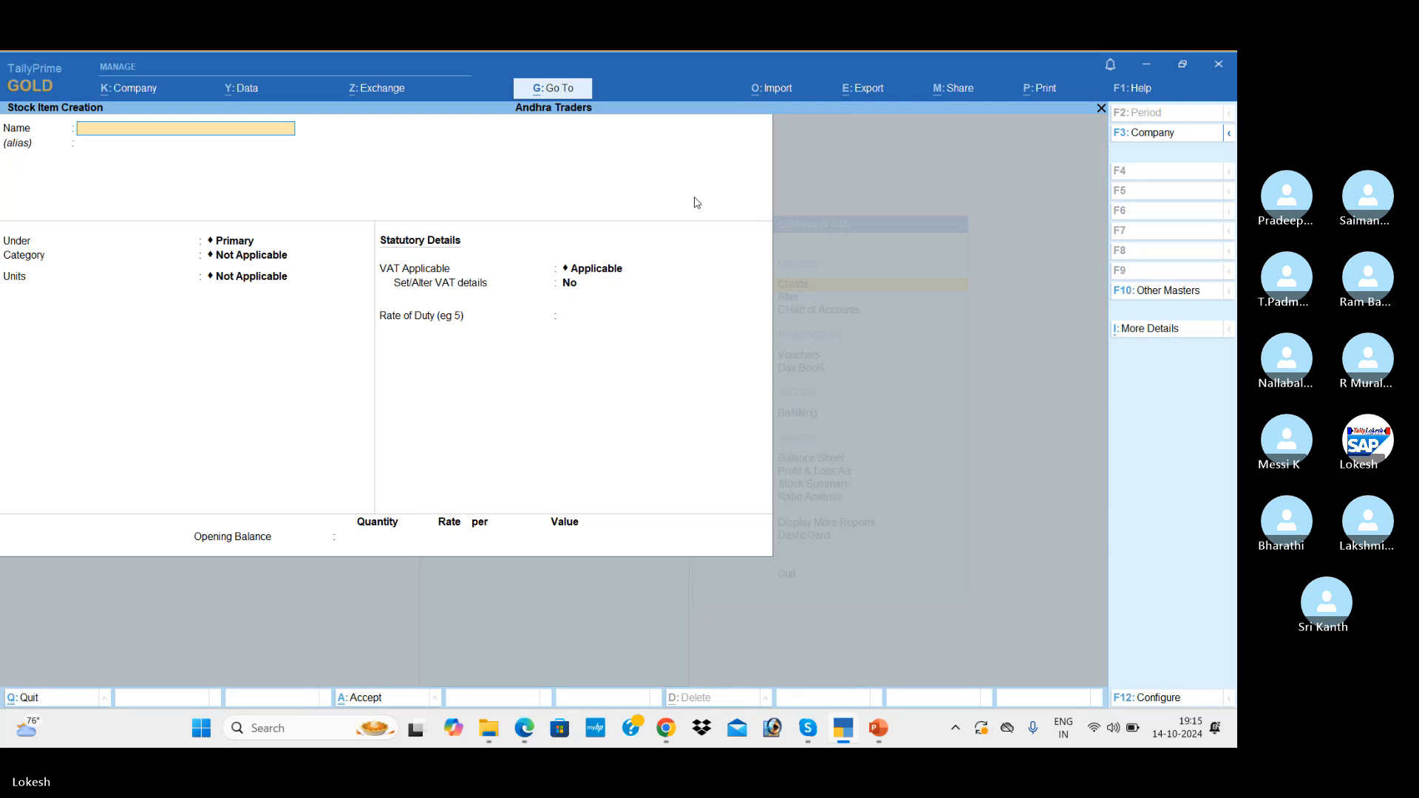
{"action": "key", "text": "Escape"}
{"action": "key", "text": "Return"}
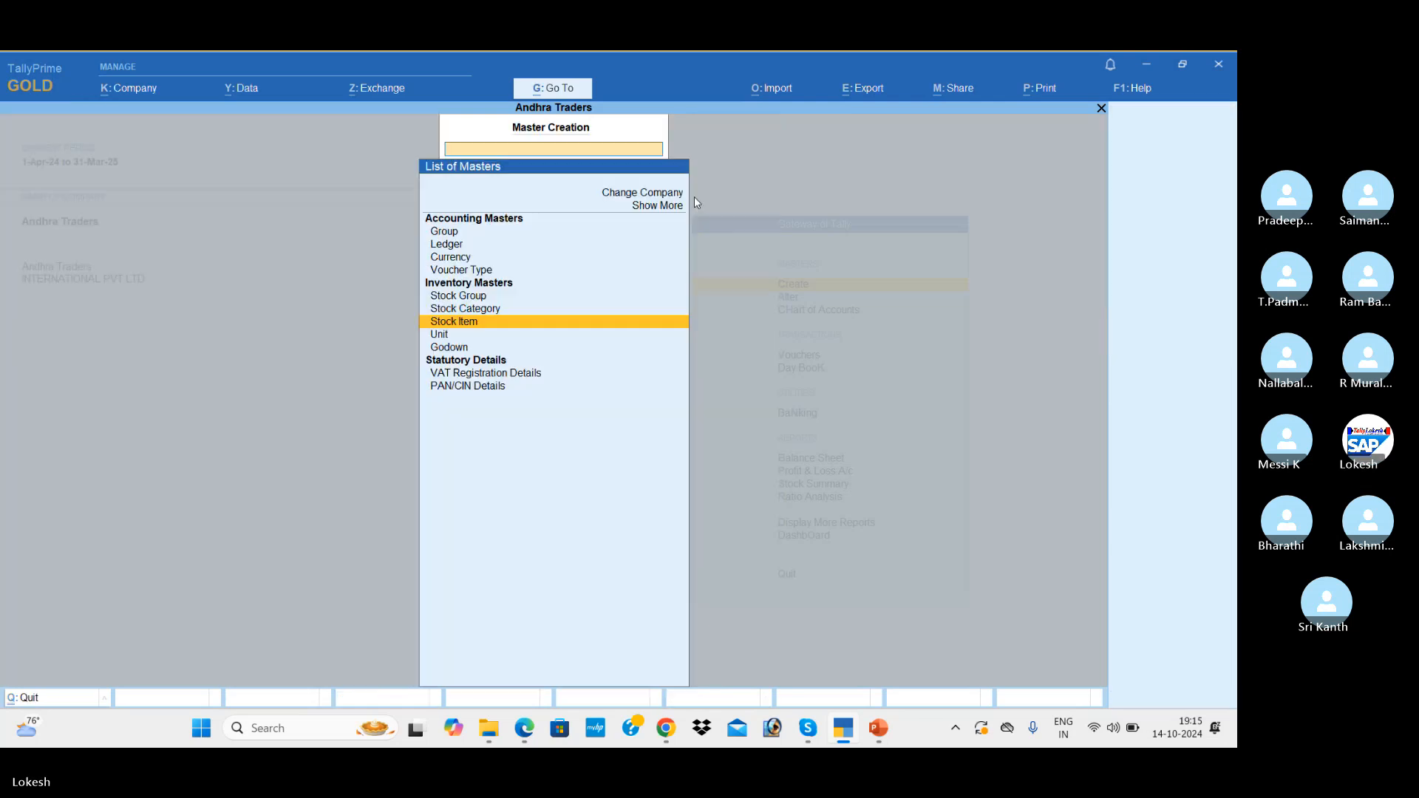
{"action": "key", "text": "Escape"}
Step: Start a receipt voucher and credit the Capital ledger with 35,00,000
{"action": "key", "text": "Down"}
{"action": "key", "text": "Down"}
{"action": "key", "text": "Down"}
{"action": "key", "text": "Down"}
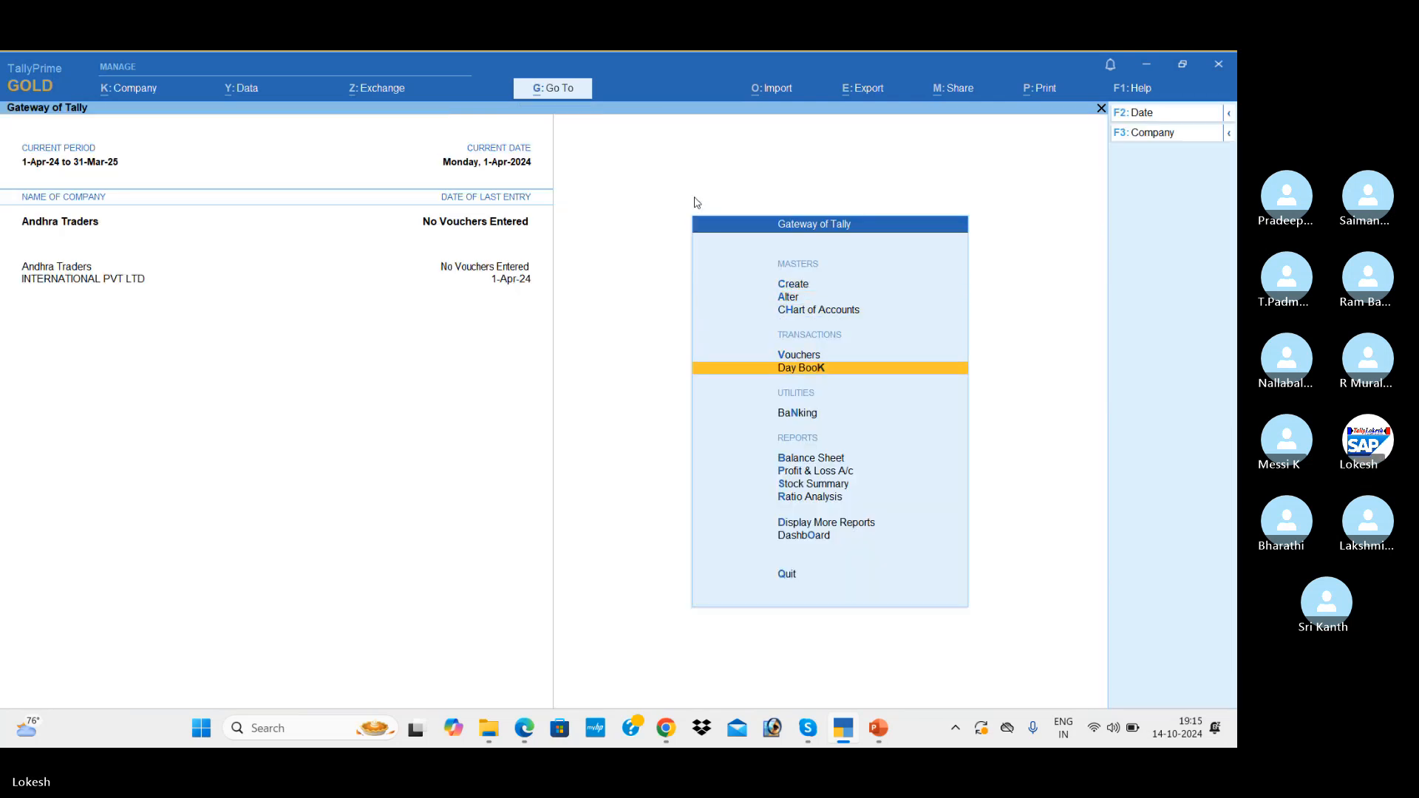
{"action": "key", "text": "Up"}
{"action": "key", "text": "Return"}
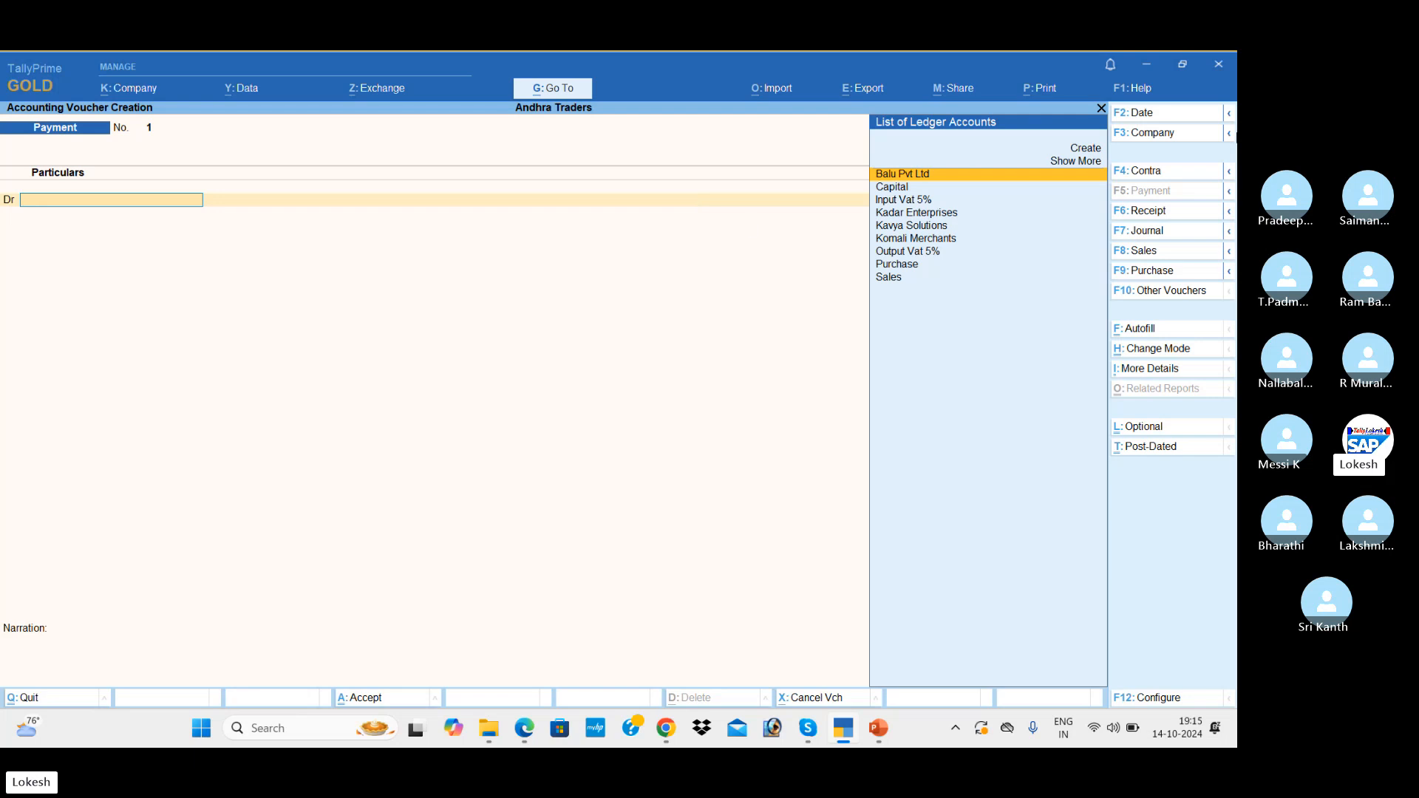
{"action": "left_click", "coordinate": [1165, 220]}
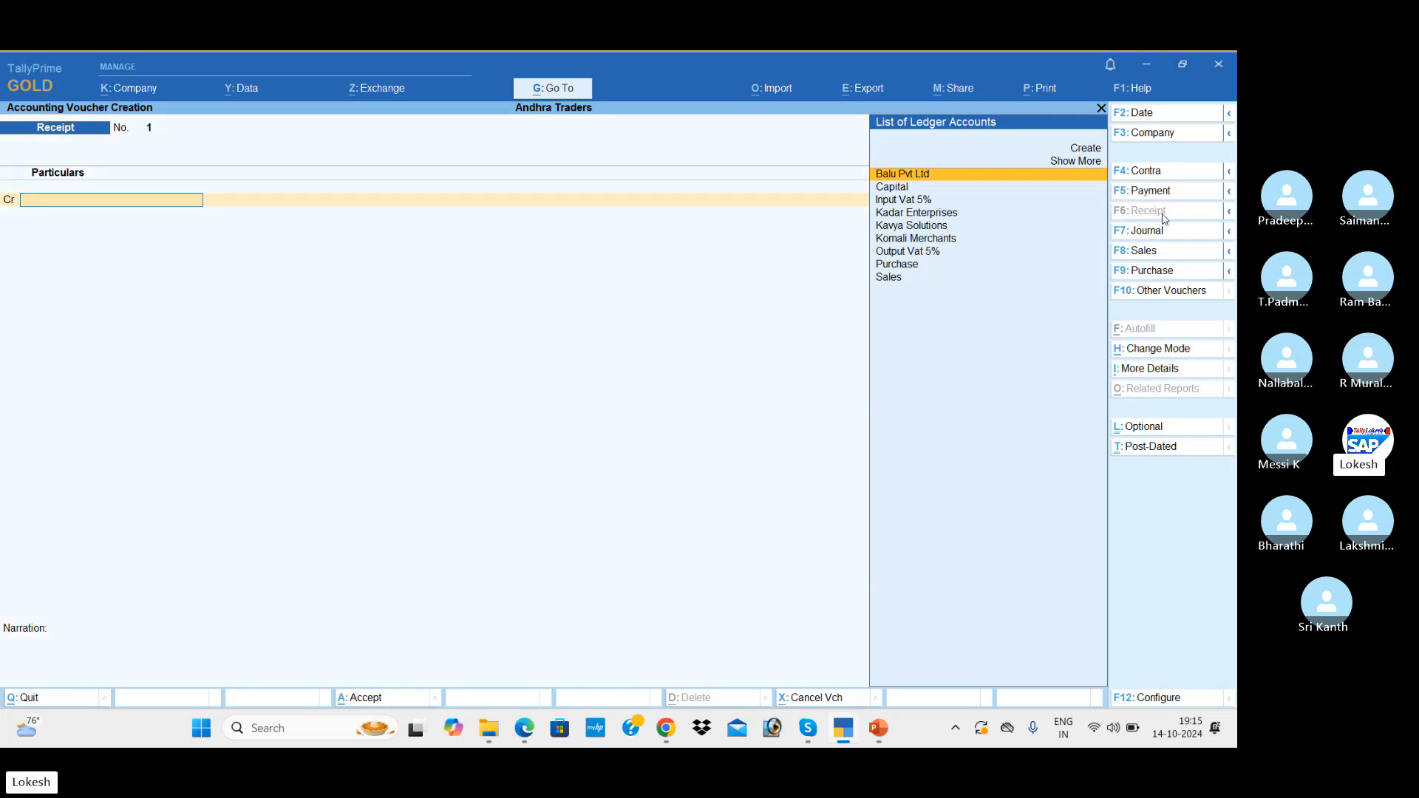
{"action": "key", "text": "Down"}
{"action": "key", "text": "Return"}
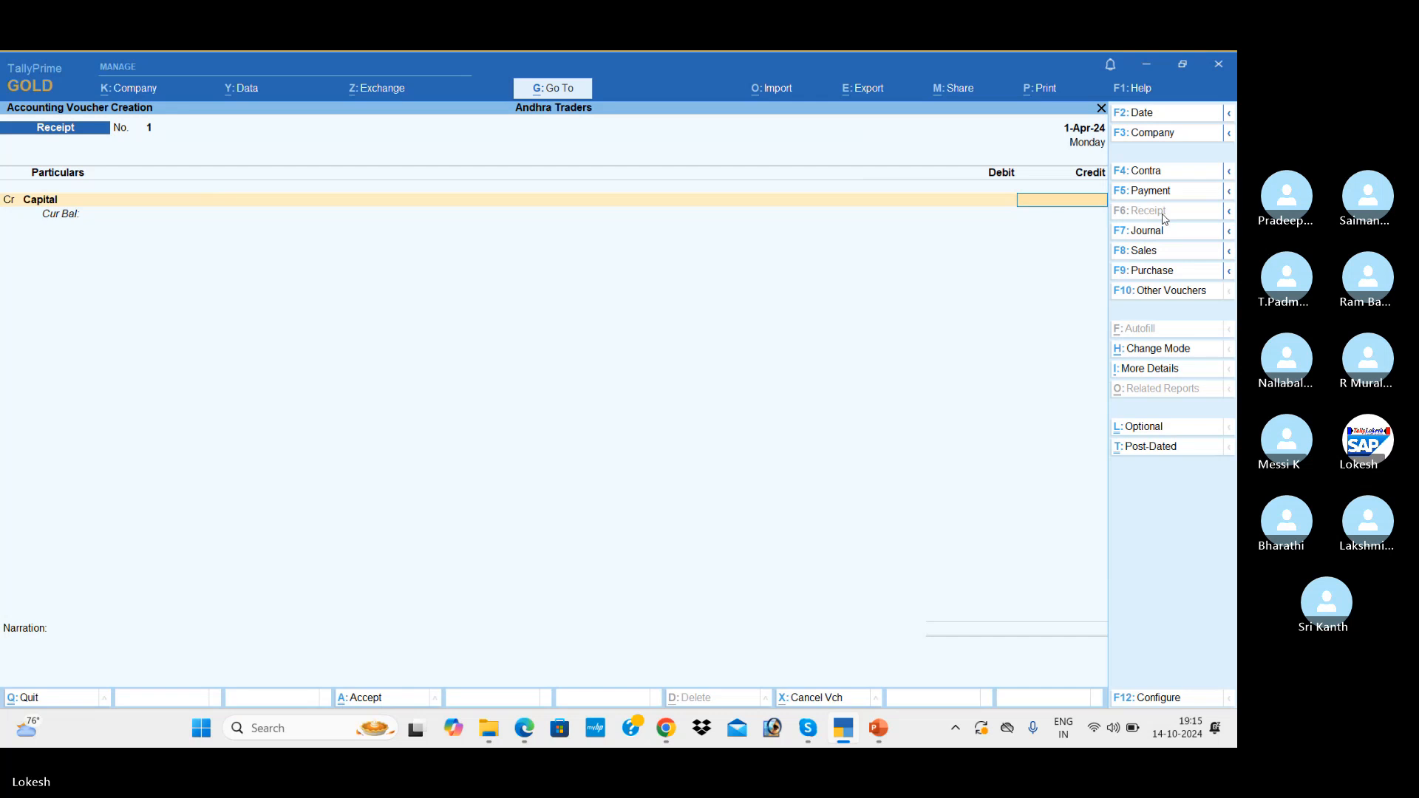
{"action": "type", "text": "3500000"}
{"action": "key", "text": "Return"}
Step: Debit Cash with 35,00,000 and save the receipt voucher without a narration
{"action": "key", "text": "Down"}
{"action": "key", "text": "Down"}
{"action": "key", "text": "Return"}
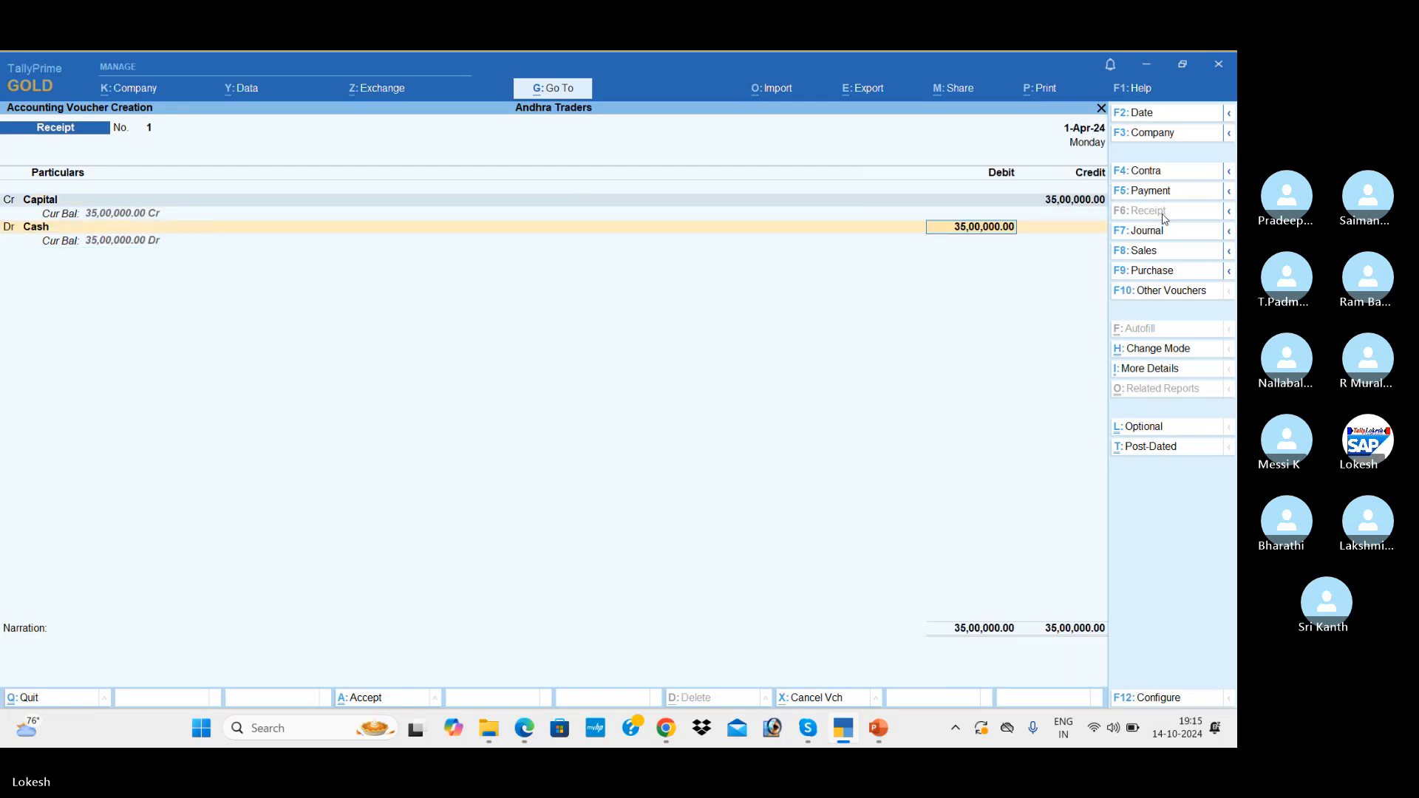
{"action": "key", "text": "Return"}
{"action": "key", "text": "Return"}
{"action": "key", "text": "Return"}
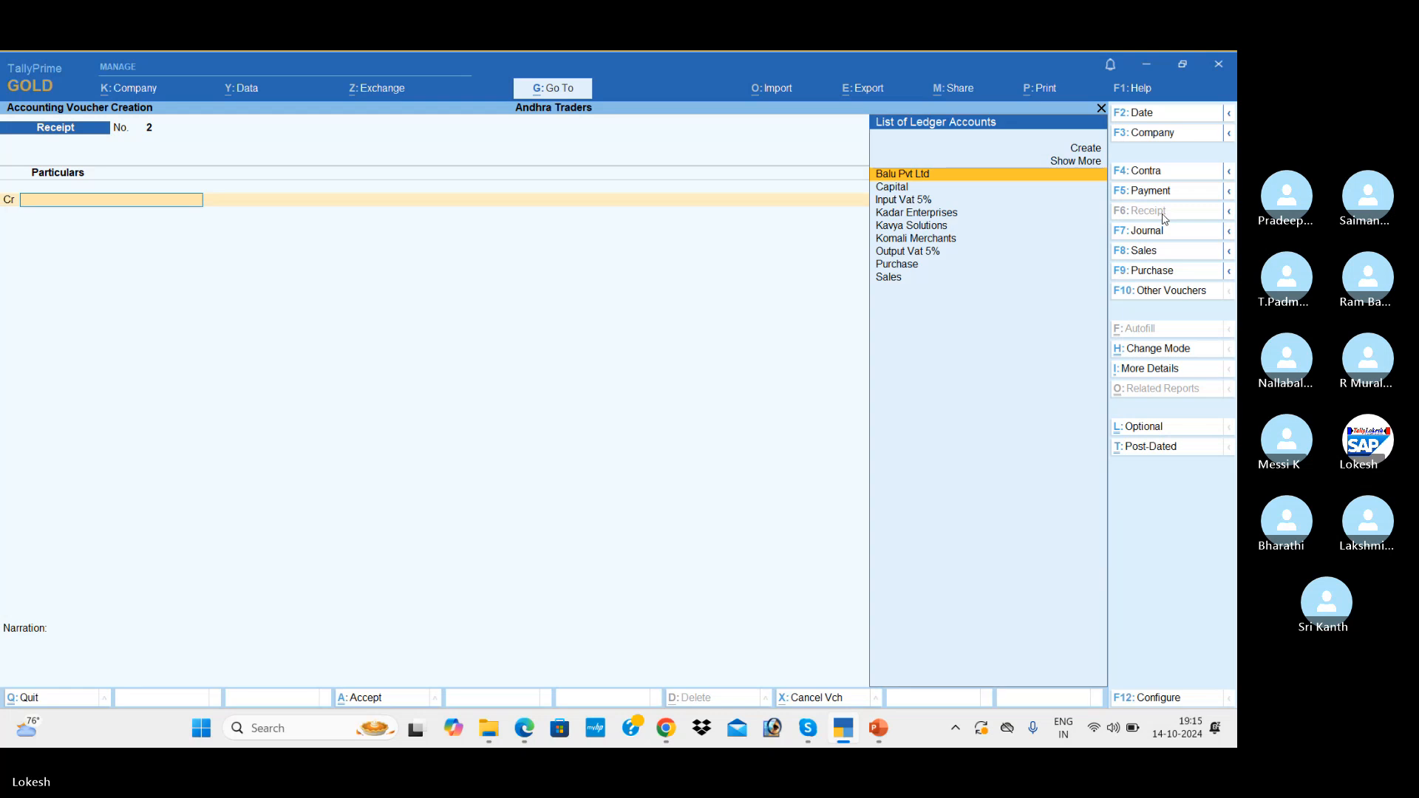
Step: Start a purchase voucher with Kavya Solutions as the party account and no supplier invoice number
{"action": "left_click", "coordinate": [1164, 271]}
{"action": "key", "text": "Return"}
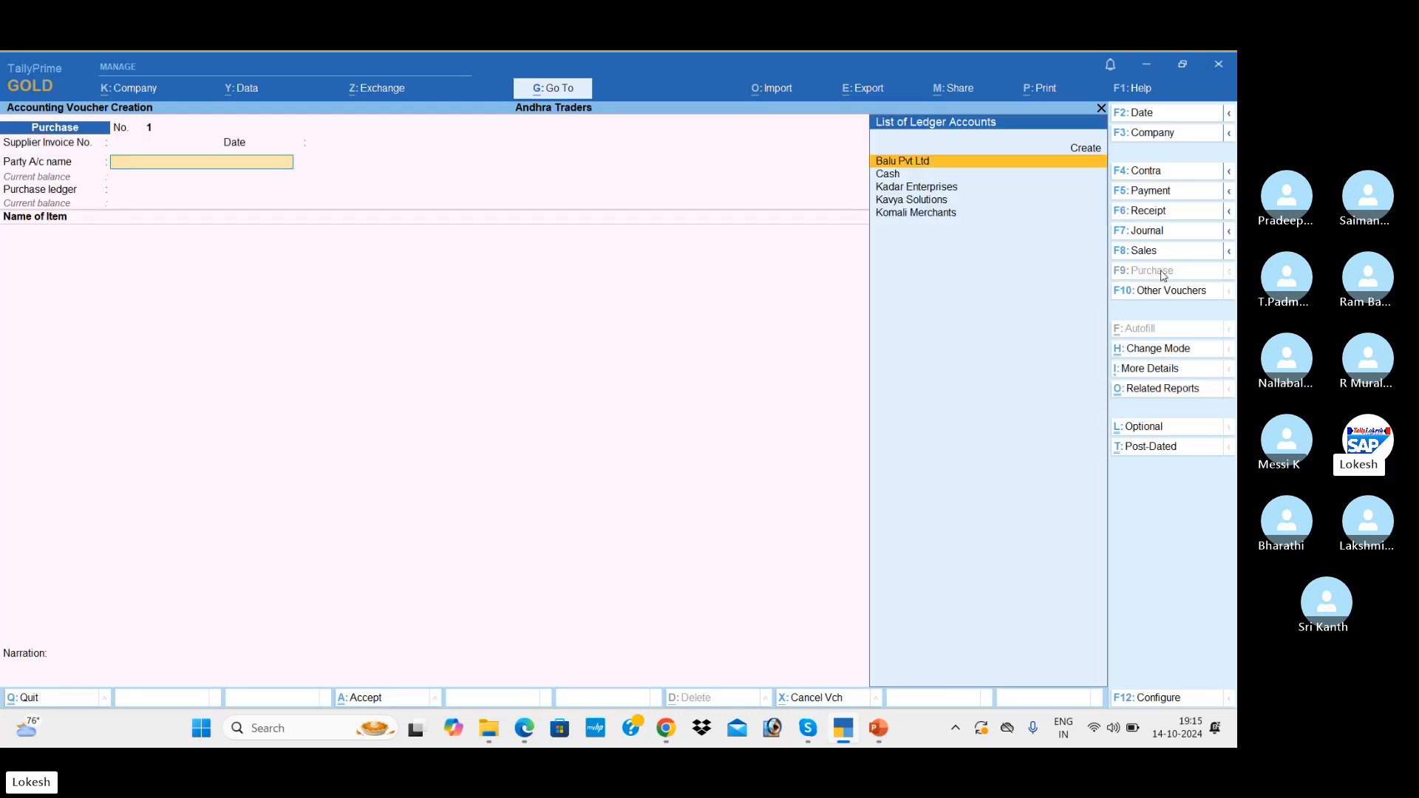
{"action": "key", "text": "Down"}
{"action": "key", "text": "Down"}
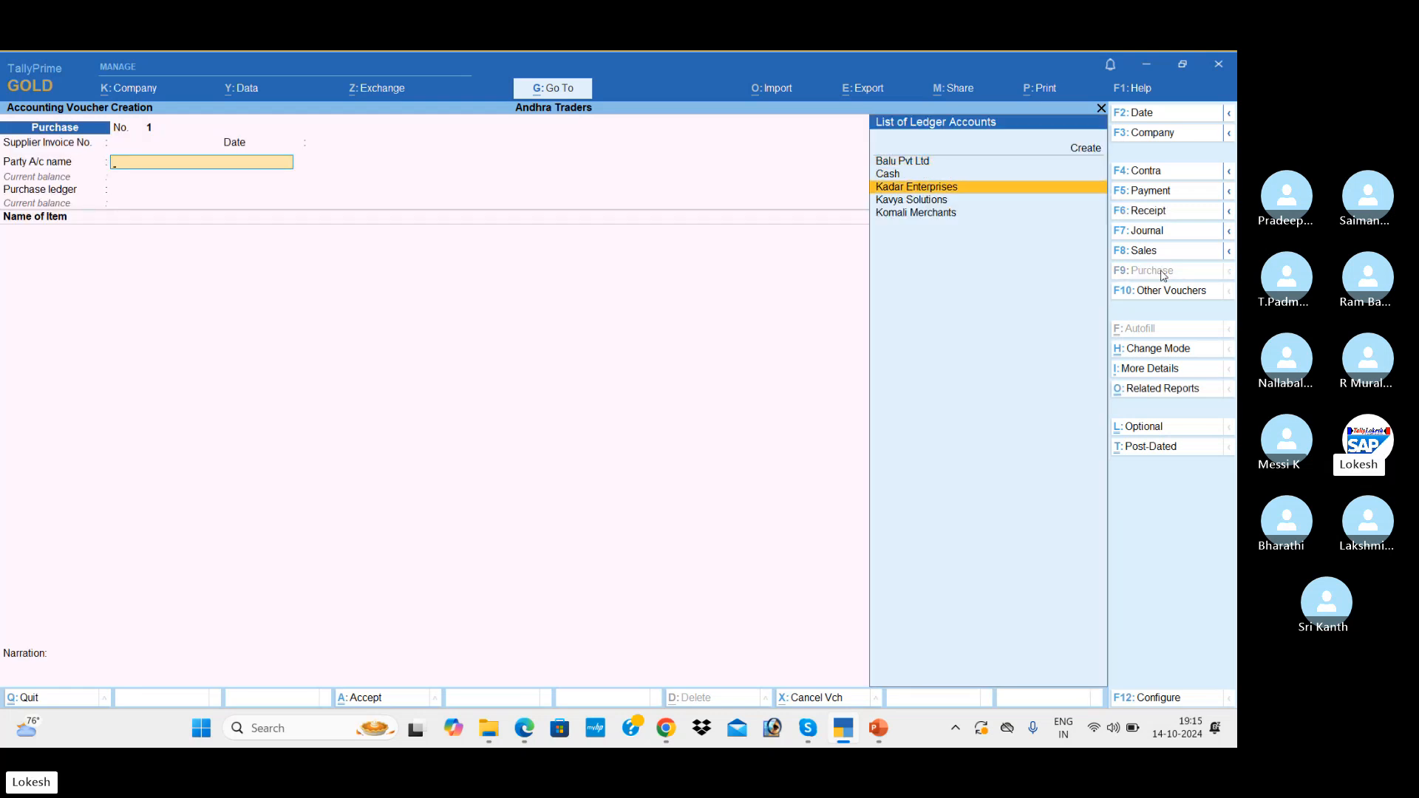
{"action": "key", "text": "Down"}
{"action": "key", "text": "Return"}
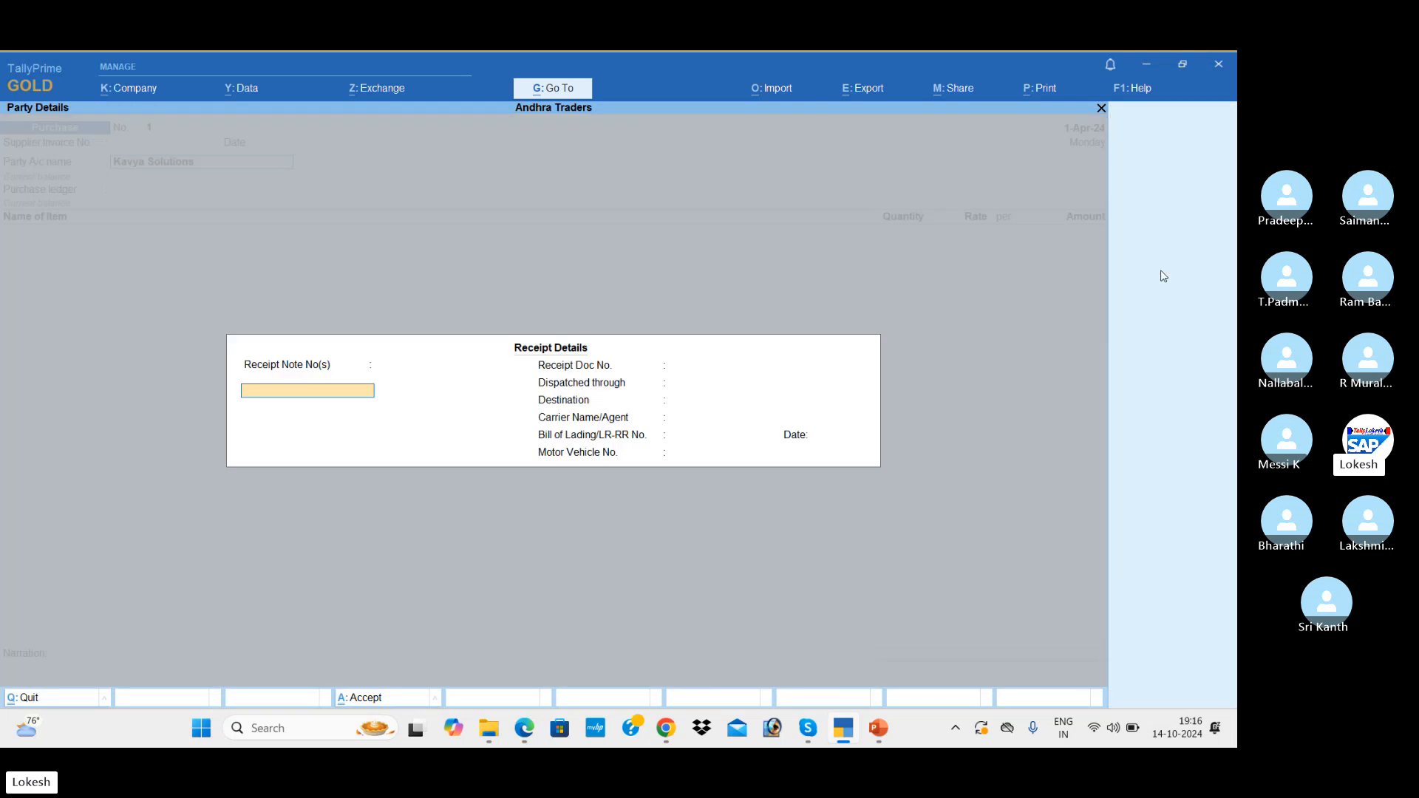
Step: Leave the receipt details blank, accept the default party details, and set the purchase ledger to Purchase
{"action": "key", "text": "Return"}
{"action": "key", "text": "Return"}
{"action": "key", "text": "Return"}
{"action": "key", "text": "Return"}
{"action": "key", "text": "Return"}
{"action": "key", "text": "Return"}
{"action": "key", "text": "Return"}
{"action": "key", "text": "Return"}
{"action": "key", "text": "Return"}
{"action": "key", "text": "Return"}
{"action": "key", "text": "Return"}
{"action": "key", "text": "Return"}
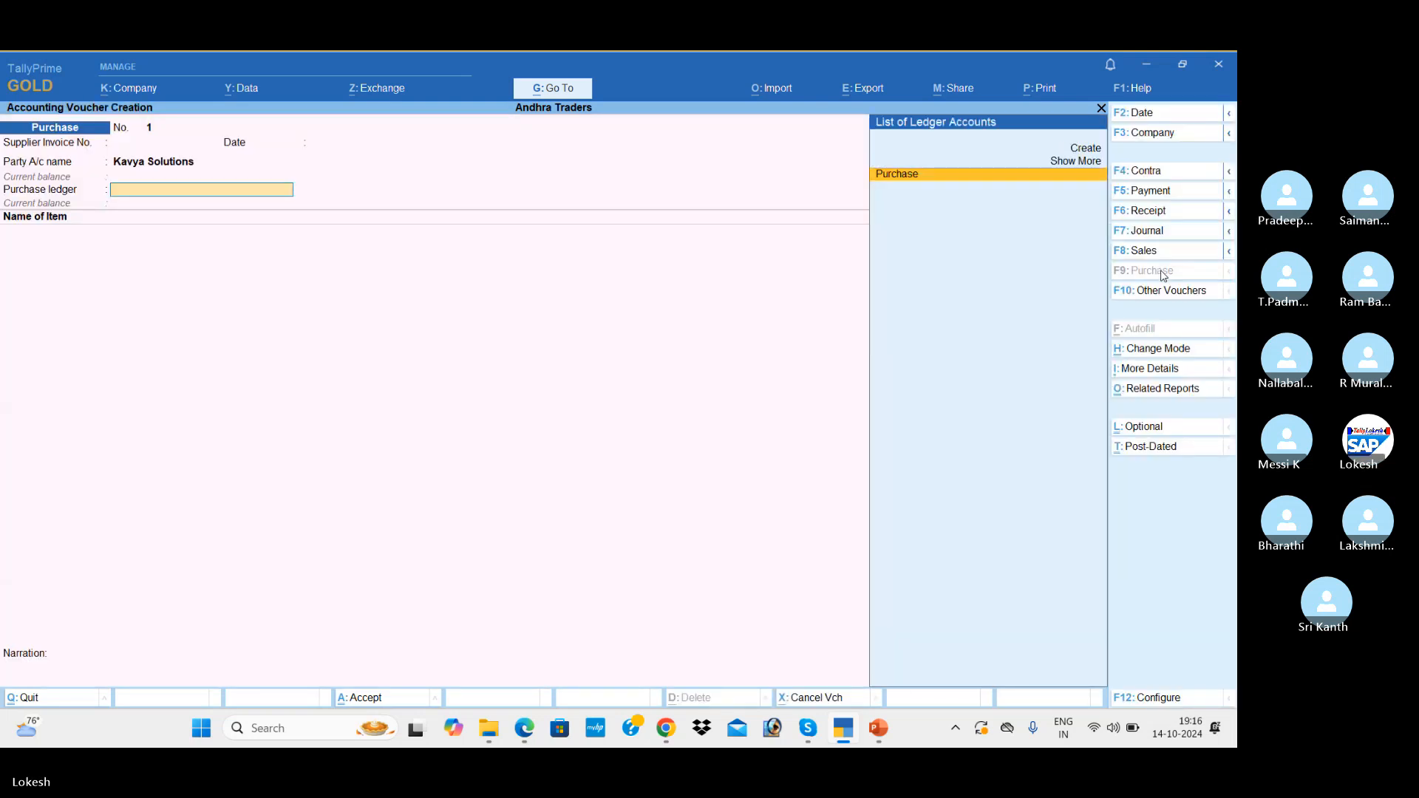
{"action": "key", "text": "Return"}
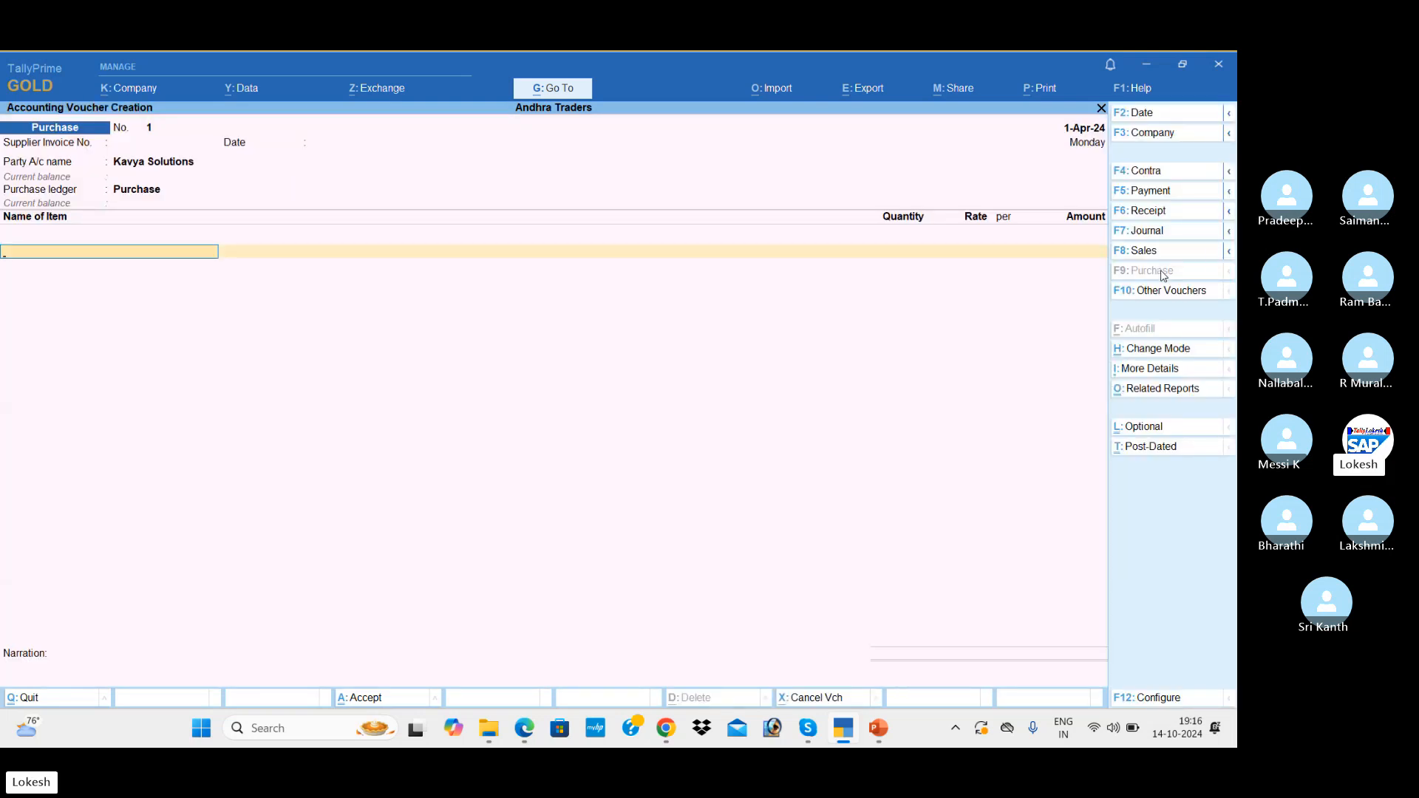
Step: Add the Hp Laptop item to the purchase voucher with quantity 20 nos at a rate of 25,000
{"action": "key", "text": "Return"}
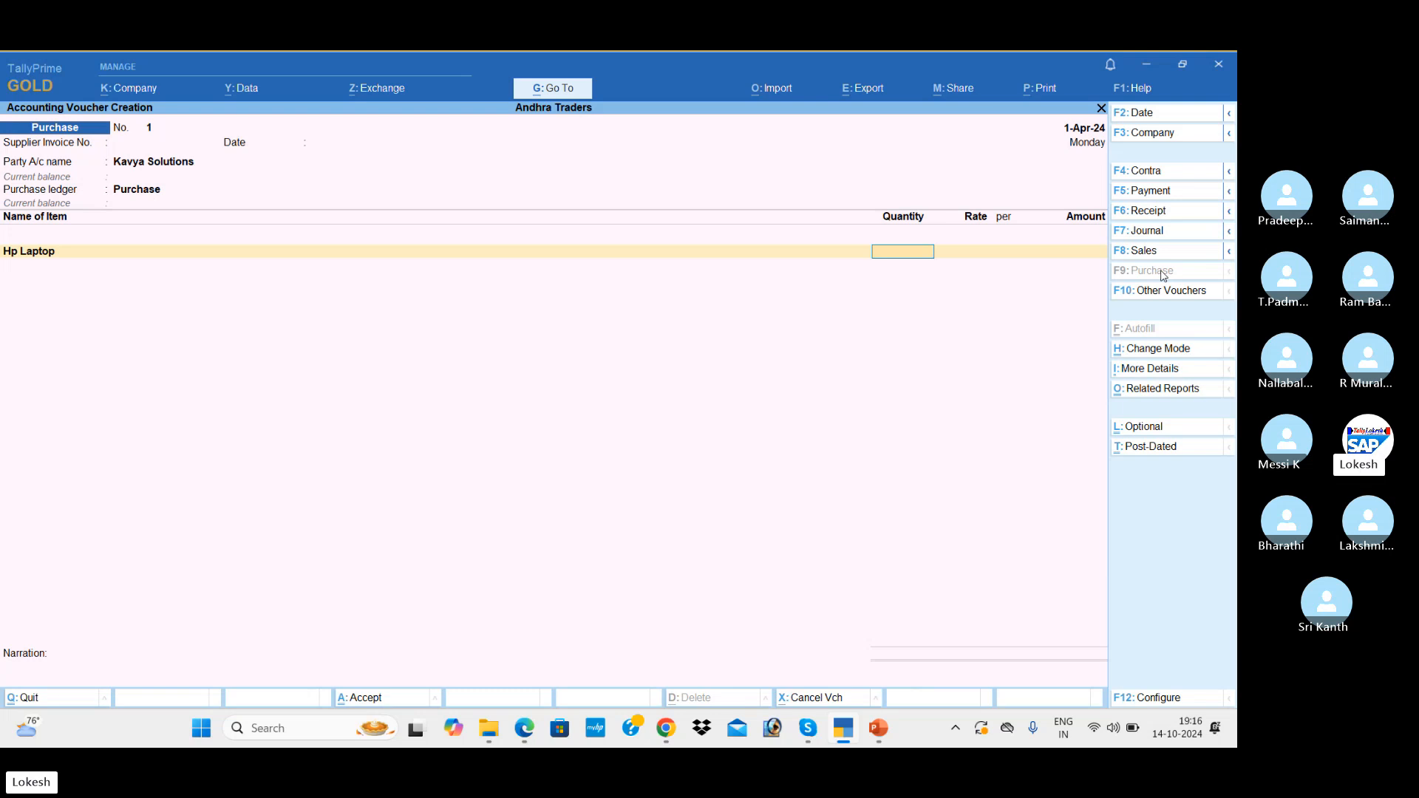
{"action": "type", "text": "20"}
{"action": "key", "text": "Return"}
{"action": "type", "text": "25000"}
{"action": "key", "text": "Return"}
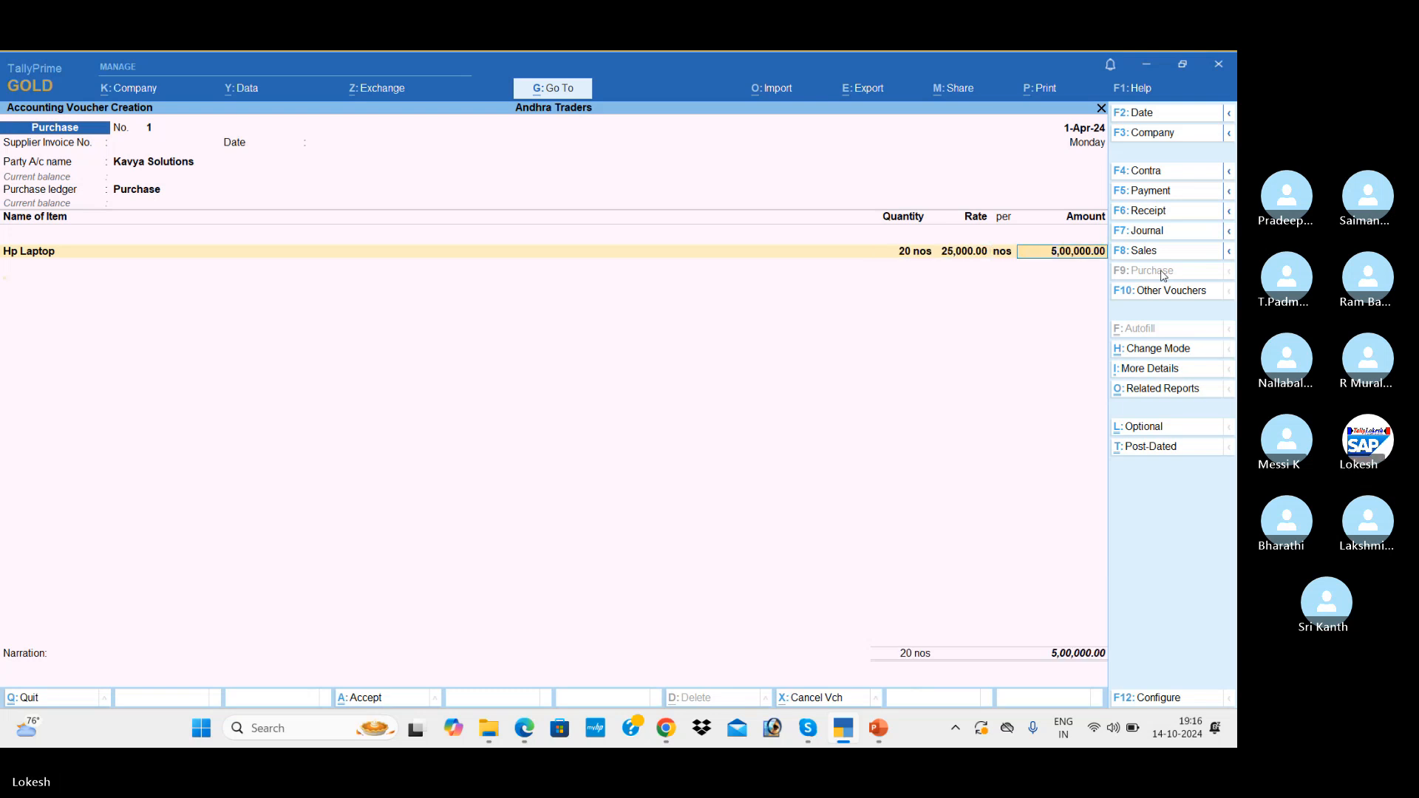
{"action": "key", "text": "Return"}
Step: Add the Lenovo Laptops item to the purchase voucher with quantity 15 nos at a rate of 23,000
{"action": "type", "text": "L"}
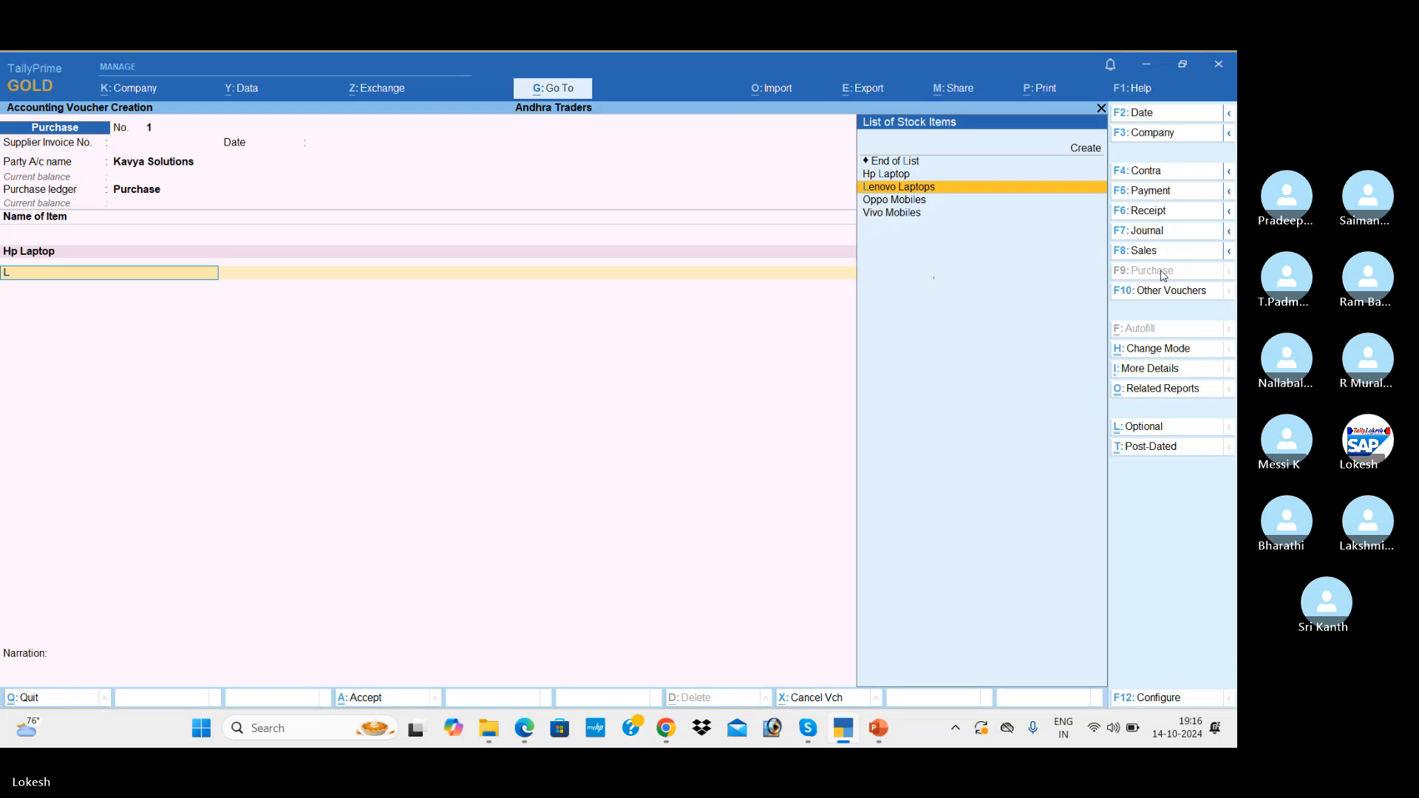
{"action": "key", "text": "Return"}
{"action": "type", "text": "15"}
{"action": "key", "text": "Return"}
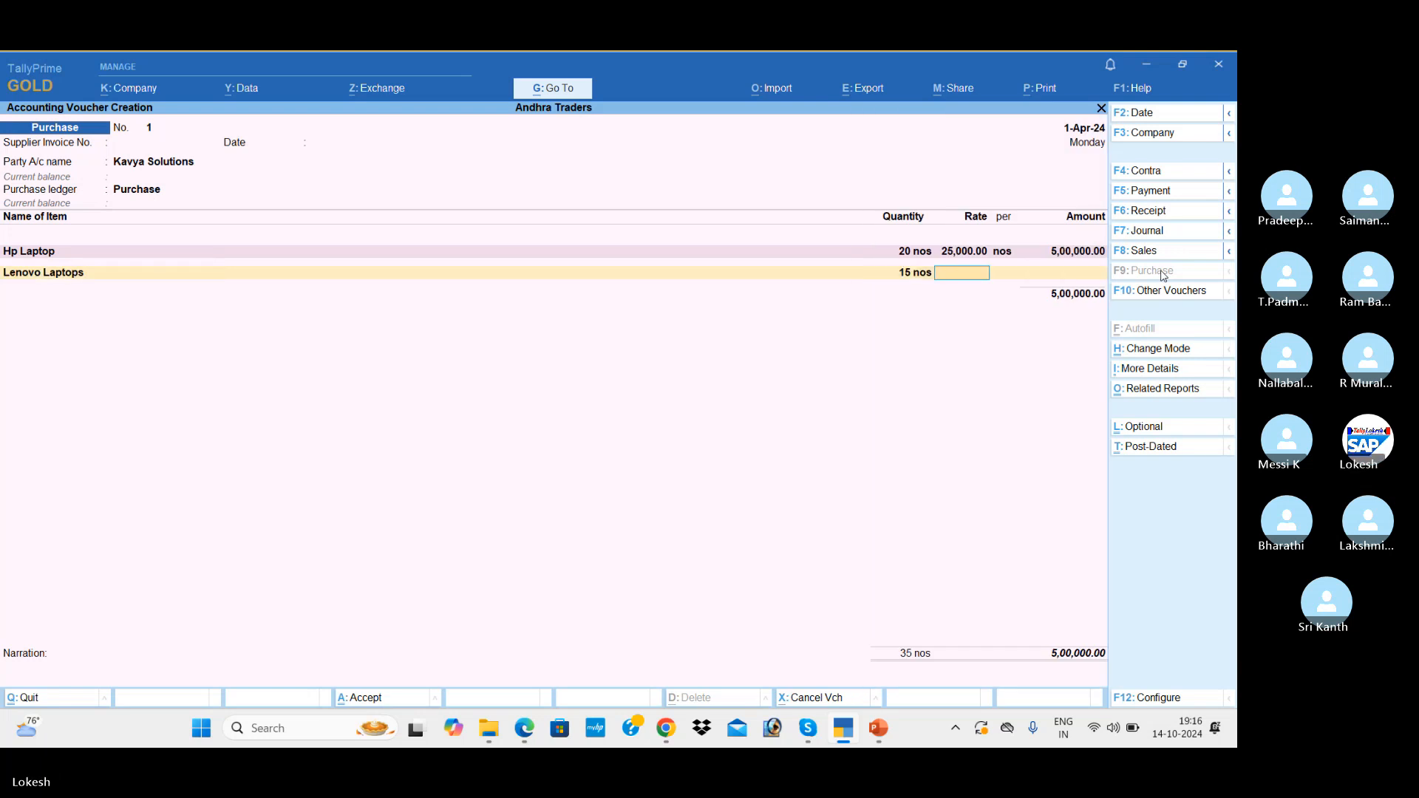
{"action": "type", "text": "23000"}
{"action": "key", "text": "Return"}
{"action": "key", "text": "Return"}
{"action": "key", "text": "Return"}
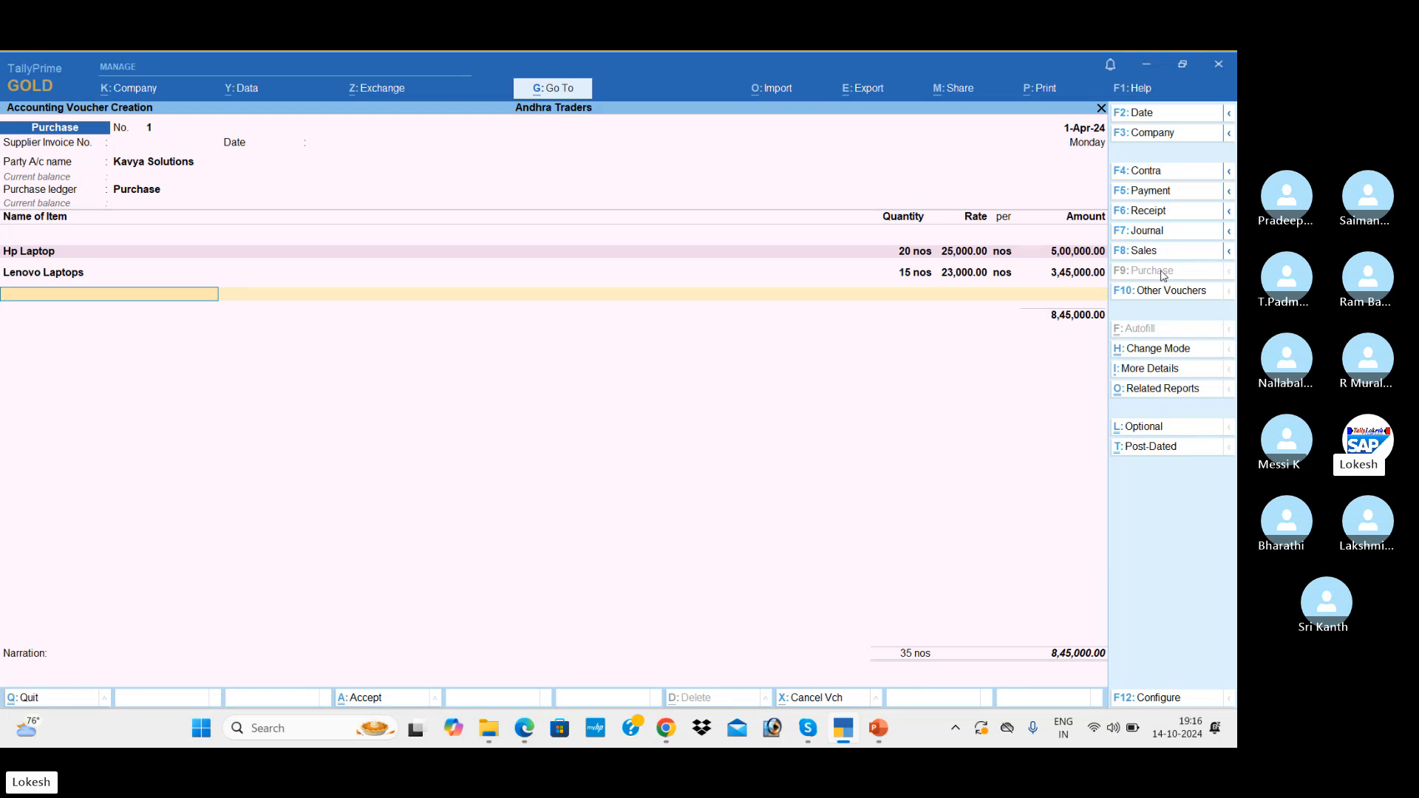
Step: Apply the Input Vat 5% ledger below the items and save the purchase voucher without a narration
{"action": "key", "text": "Return"}
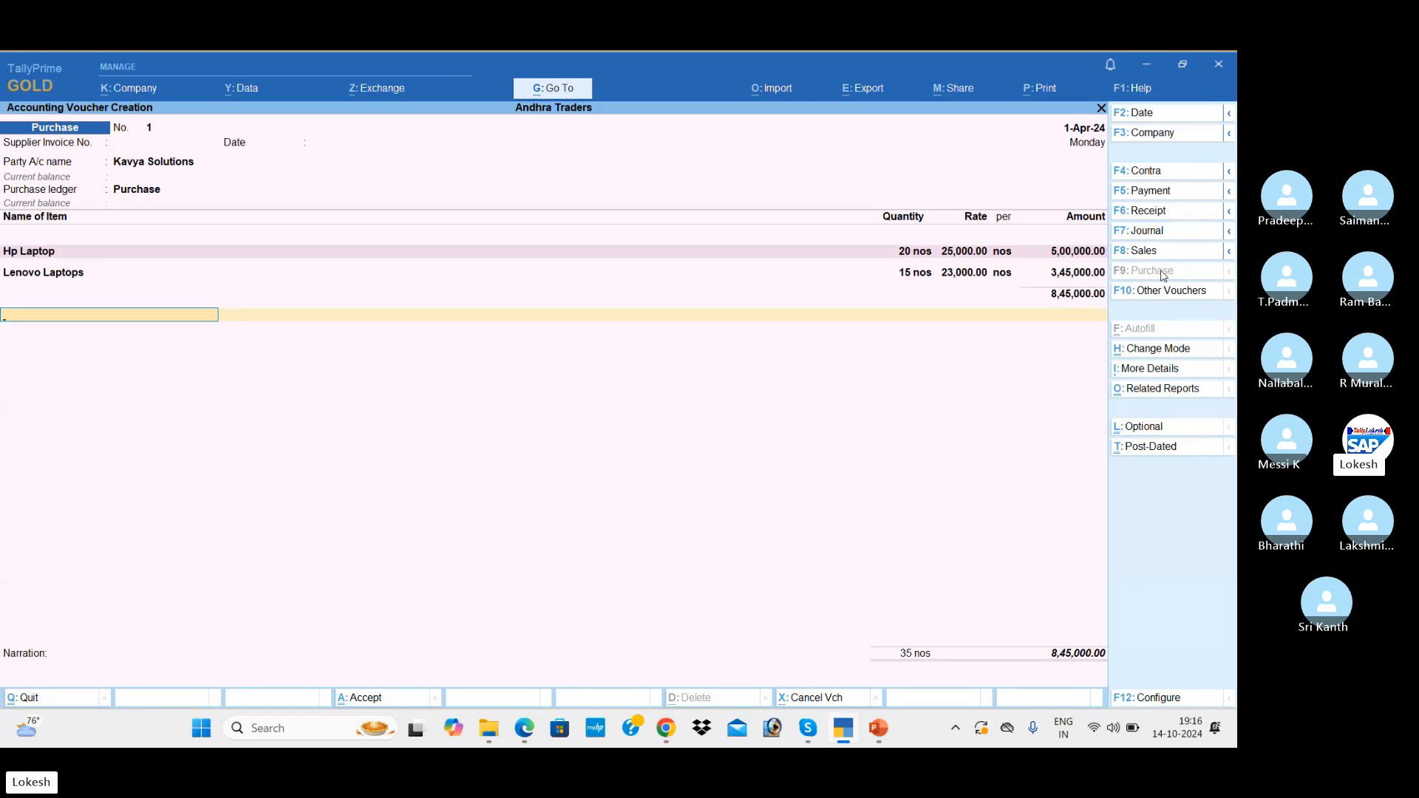
{"action": "type", "text": "i"}
{"action": "key", "text": "Return"}
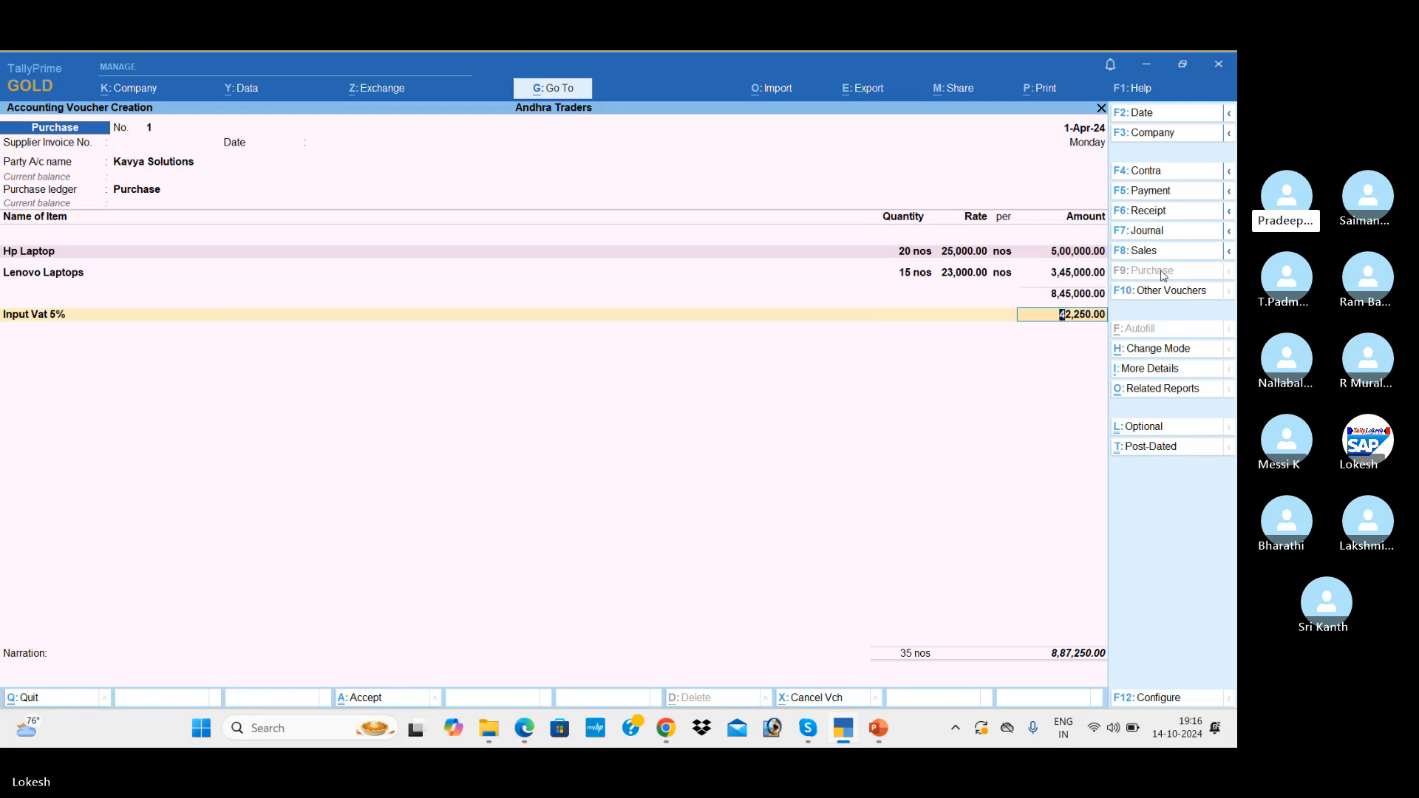
{"action": "key", "text": "Return"}
{"action": "key", "text": "Return"}
{"action": "key", "text": "Return"}
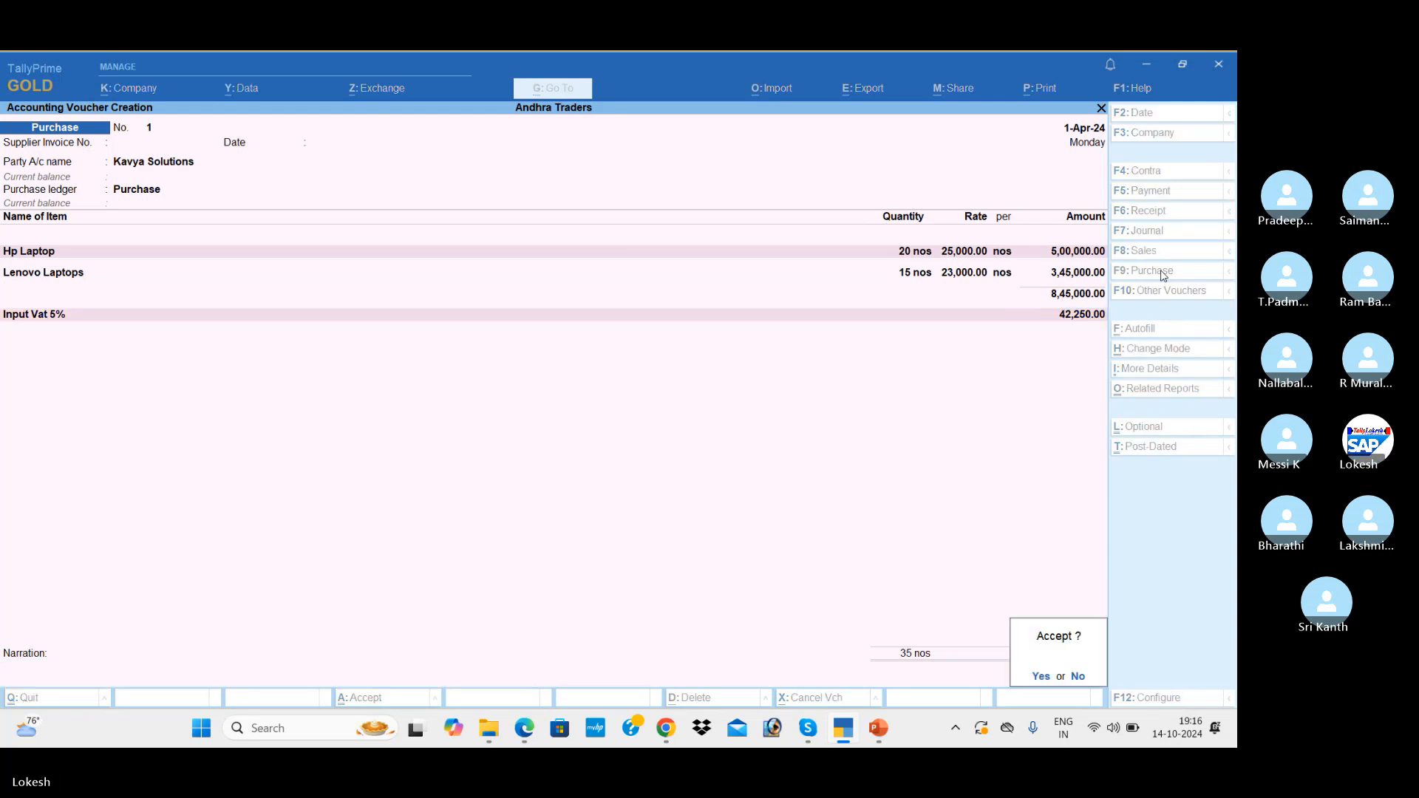
{"action": "key", "text": "Return"}
Step: Start a sales voucher and configure it not to provide the rate inclusive of tax for stock items
{"action": "left_click", "coordinate": [1174, 252]}
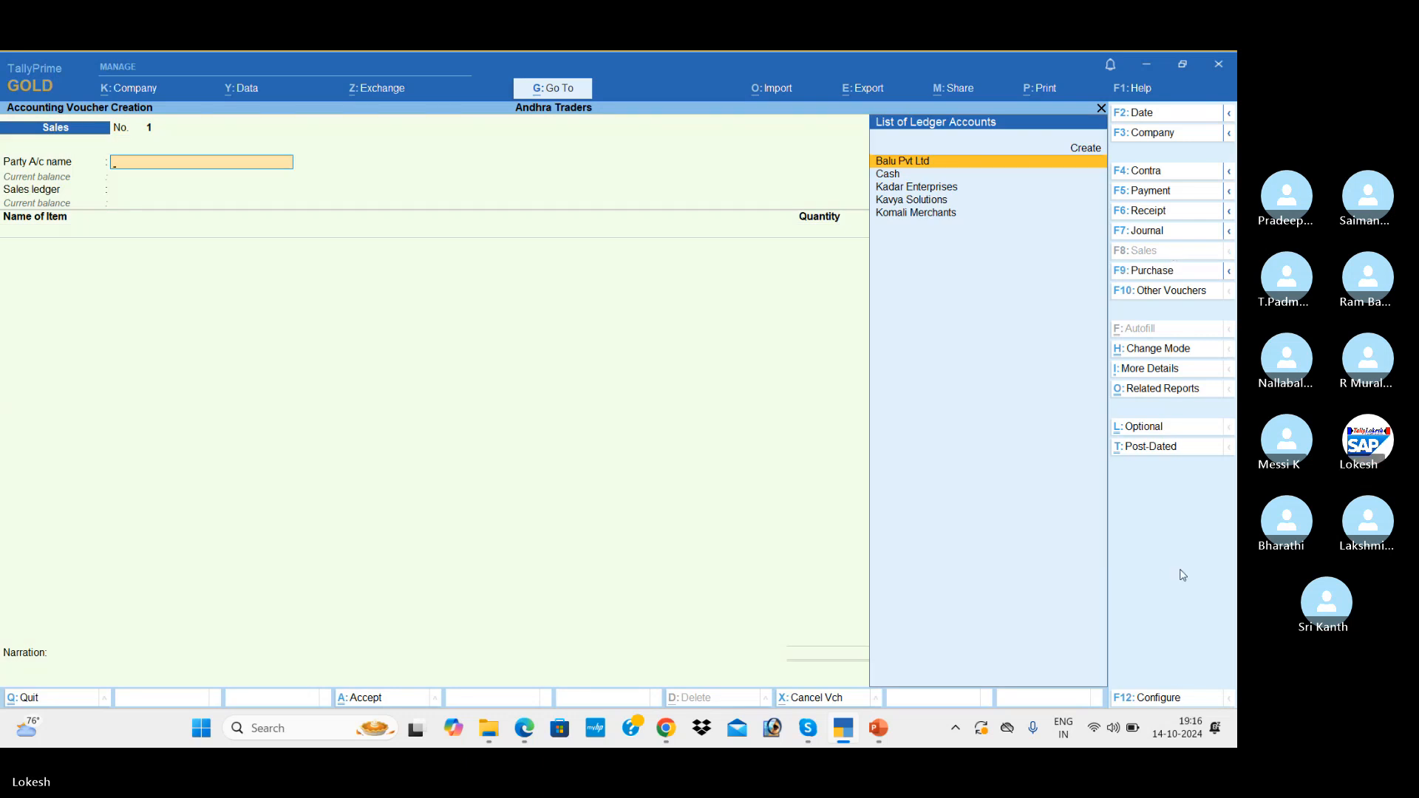
{"action": "left_click", "coordinate": [1178, 698]}
{"action": "left_click", "coordinate": [871, 338]}
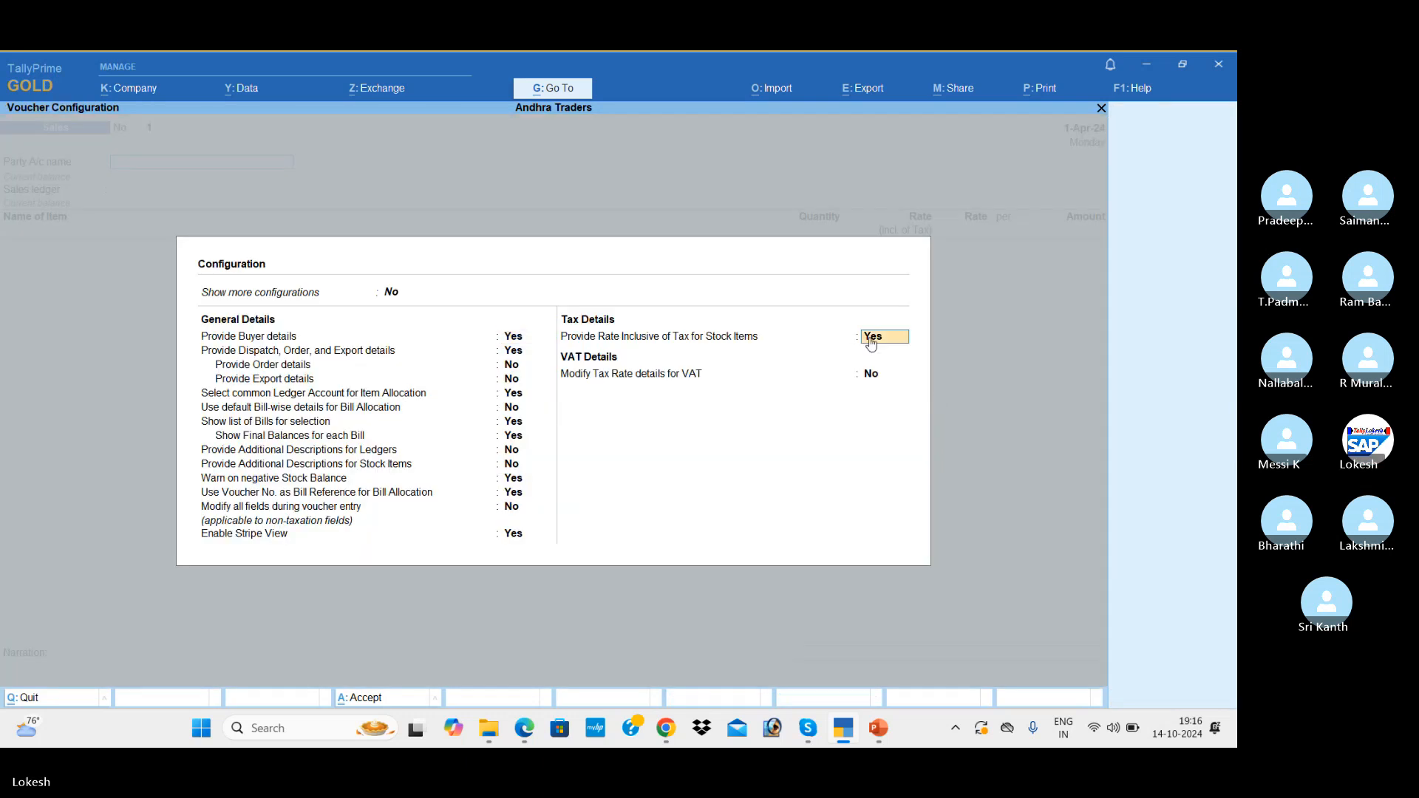
{"action": "key", "text": "n"}
{"action": "key", "text": "Return"}
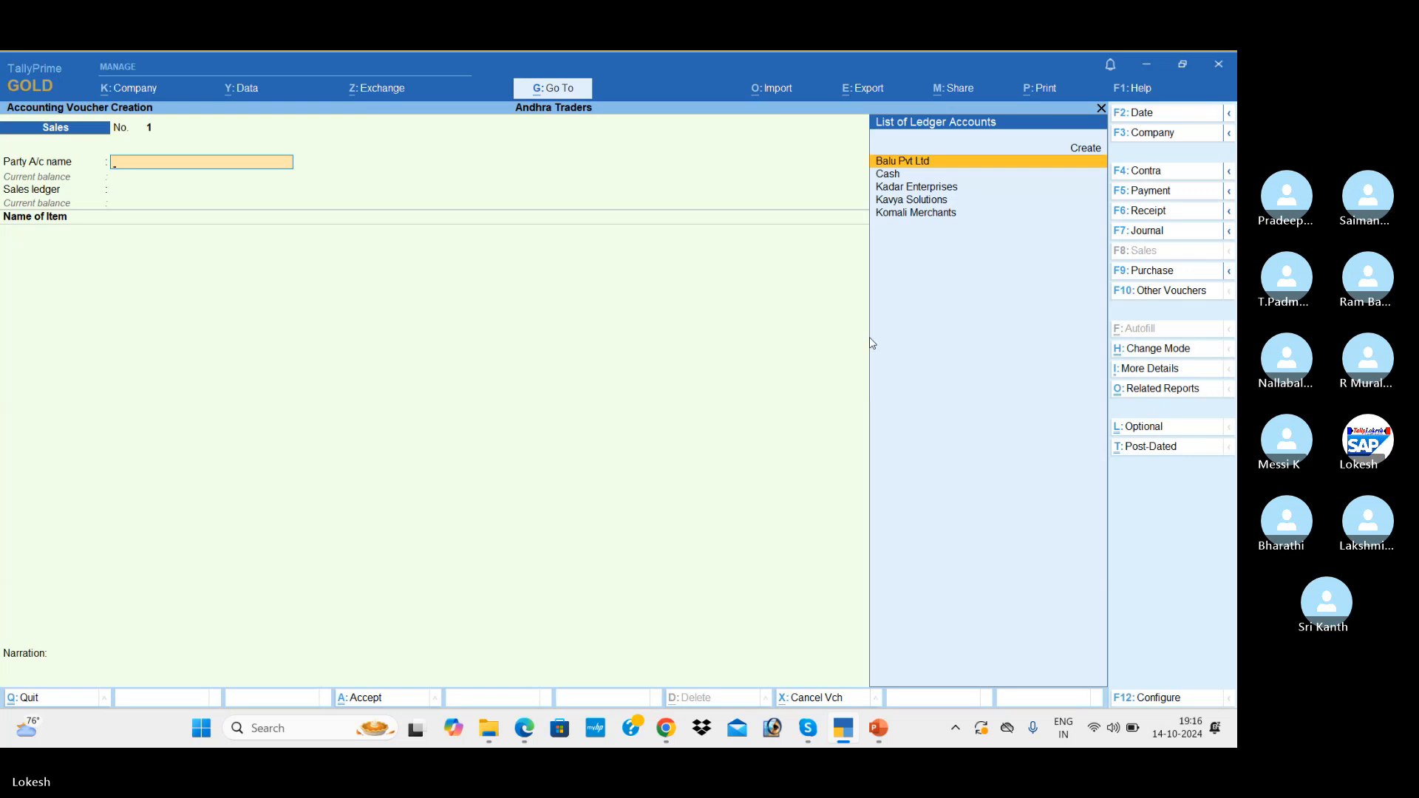
Step: Choose Komali Merchants as the party with blank dispatch details and default party details, and set the sales ledger to Sales
{"action": "type", "text": "ko"}
{"action": "key", "text": "Return"}
{"action": "key", "text": "Return"}
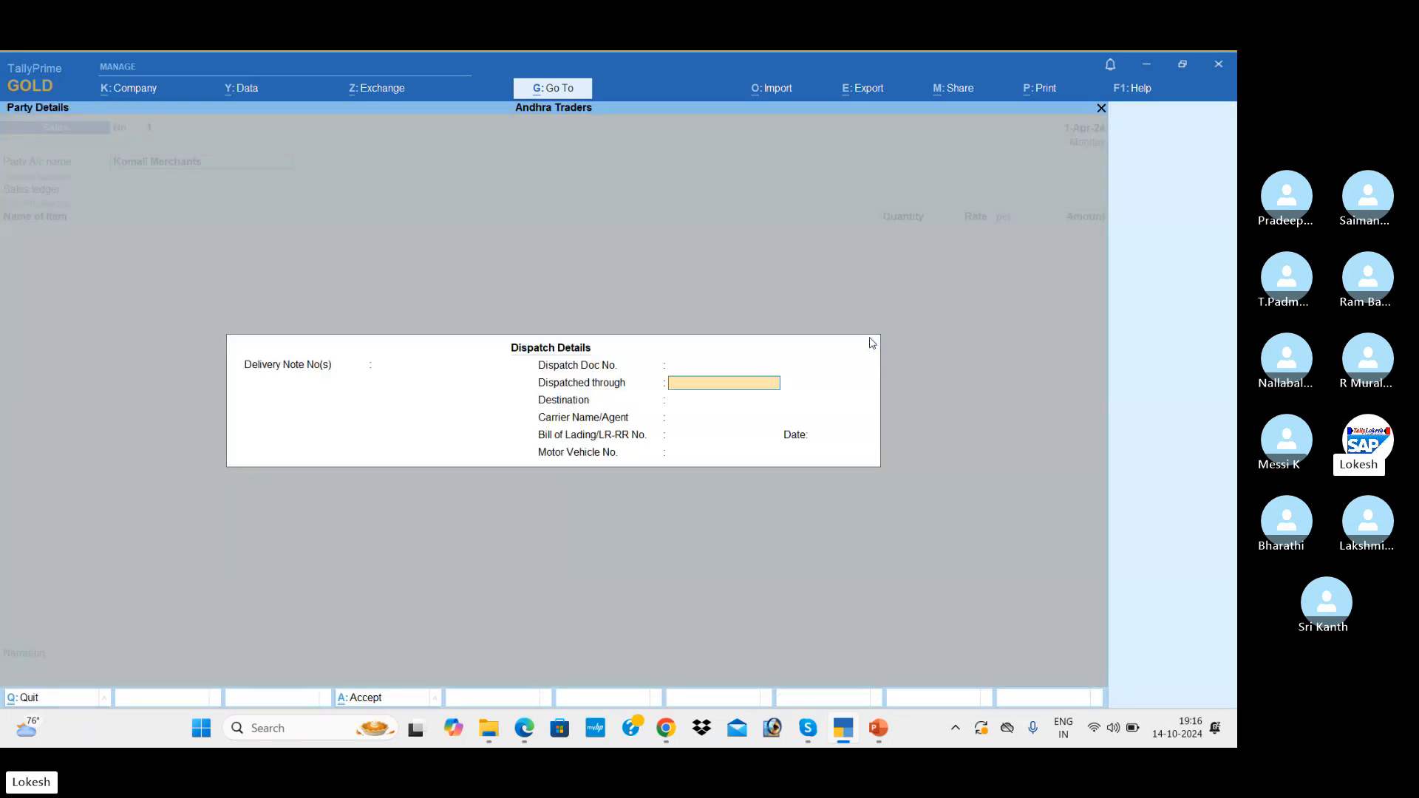
{"action": "key", "text": "ctrl+a"}
{"action": "key", "text": "Return"}
{"action": "key", "text": "Return"}
{"action": "key", "text": "ctrl+a"}
{"action": "key", "text": "Return"}
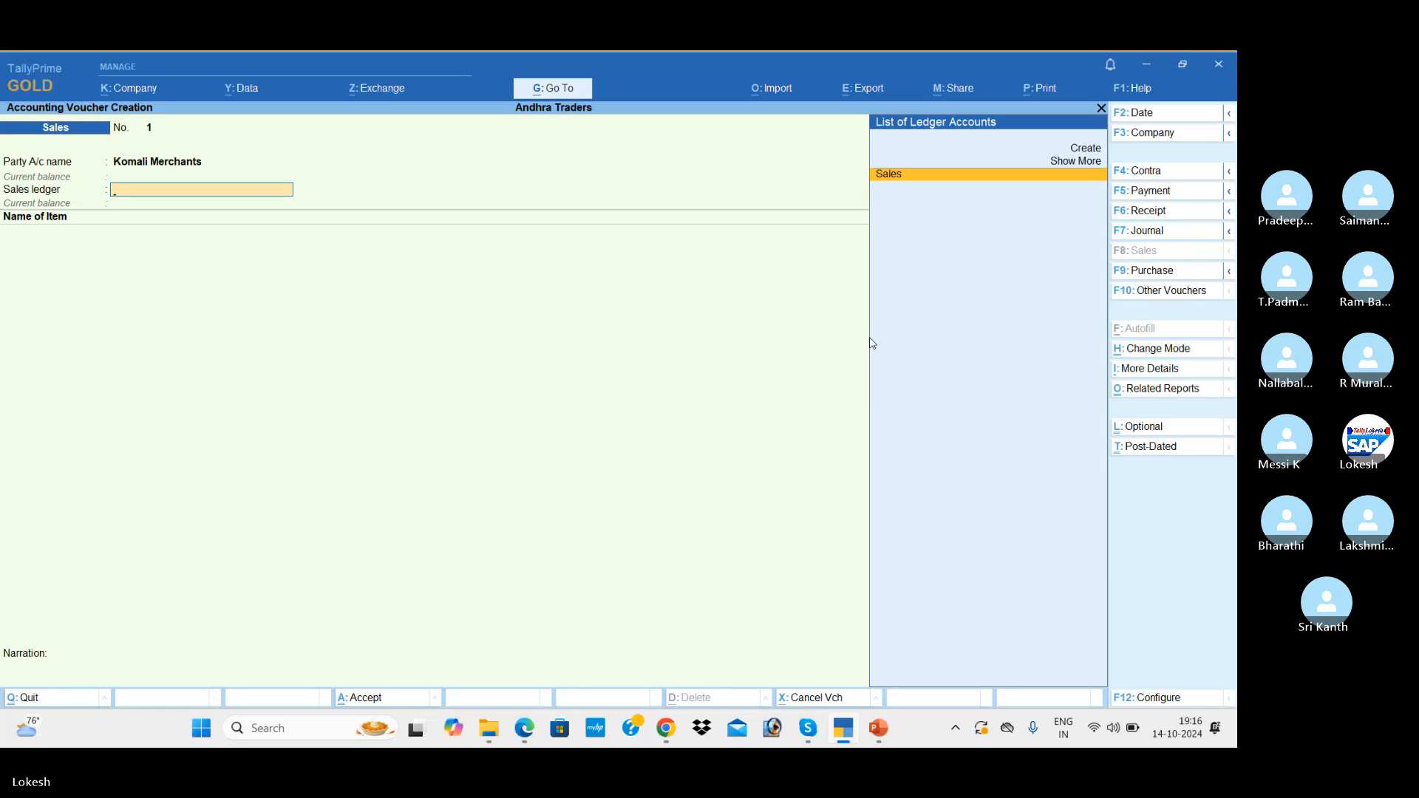
{"action": "key", "text": "Return"}
Step: Add the Hp Laptop item to the sales voucher with quantity 18 nos at a rate of 30,000
{"action": "type", "text": "h"}
{"action": "key", "text": "Return"}
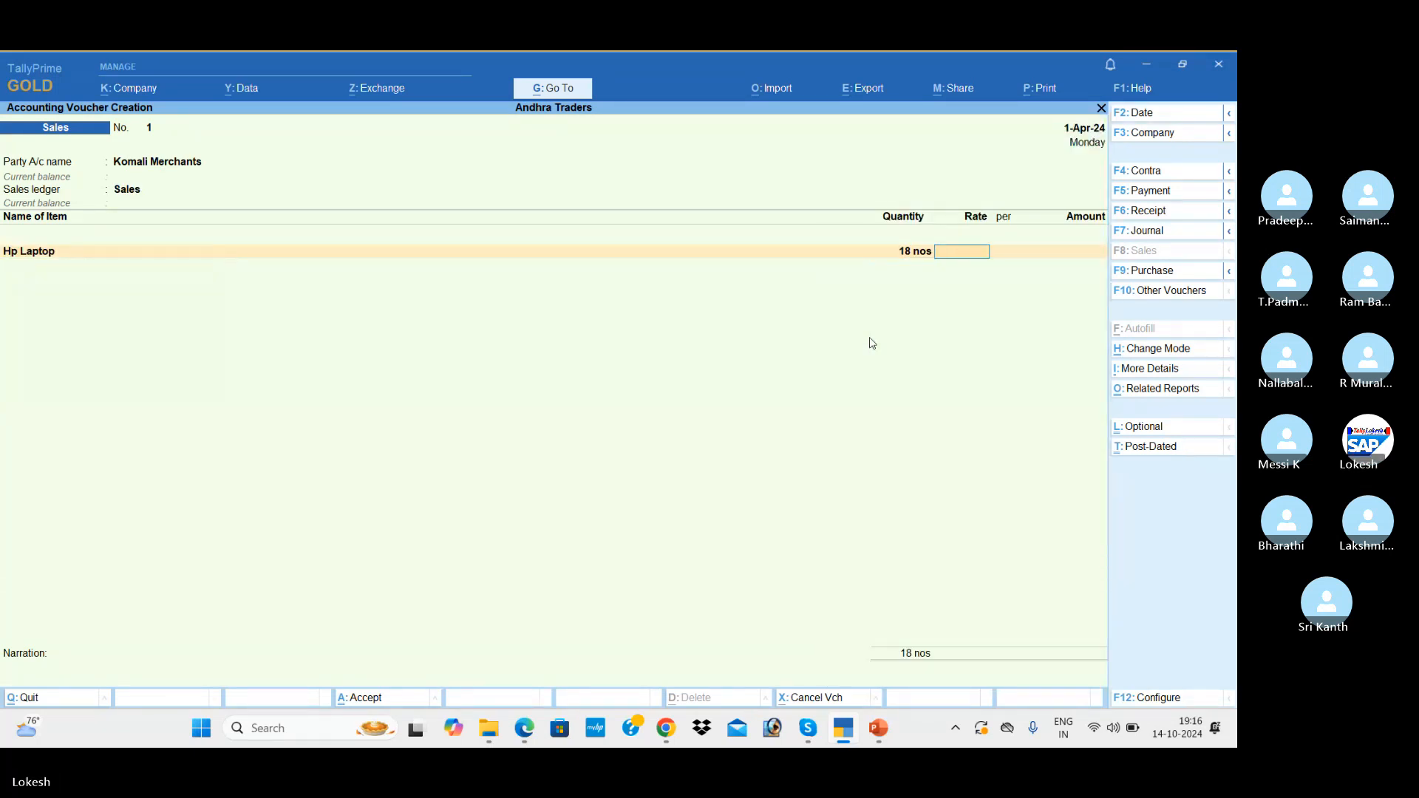
{"action": "type", "text": "30000"}
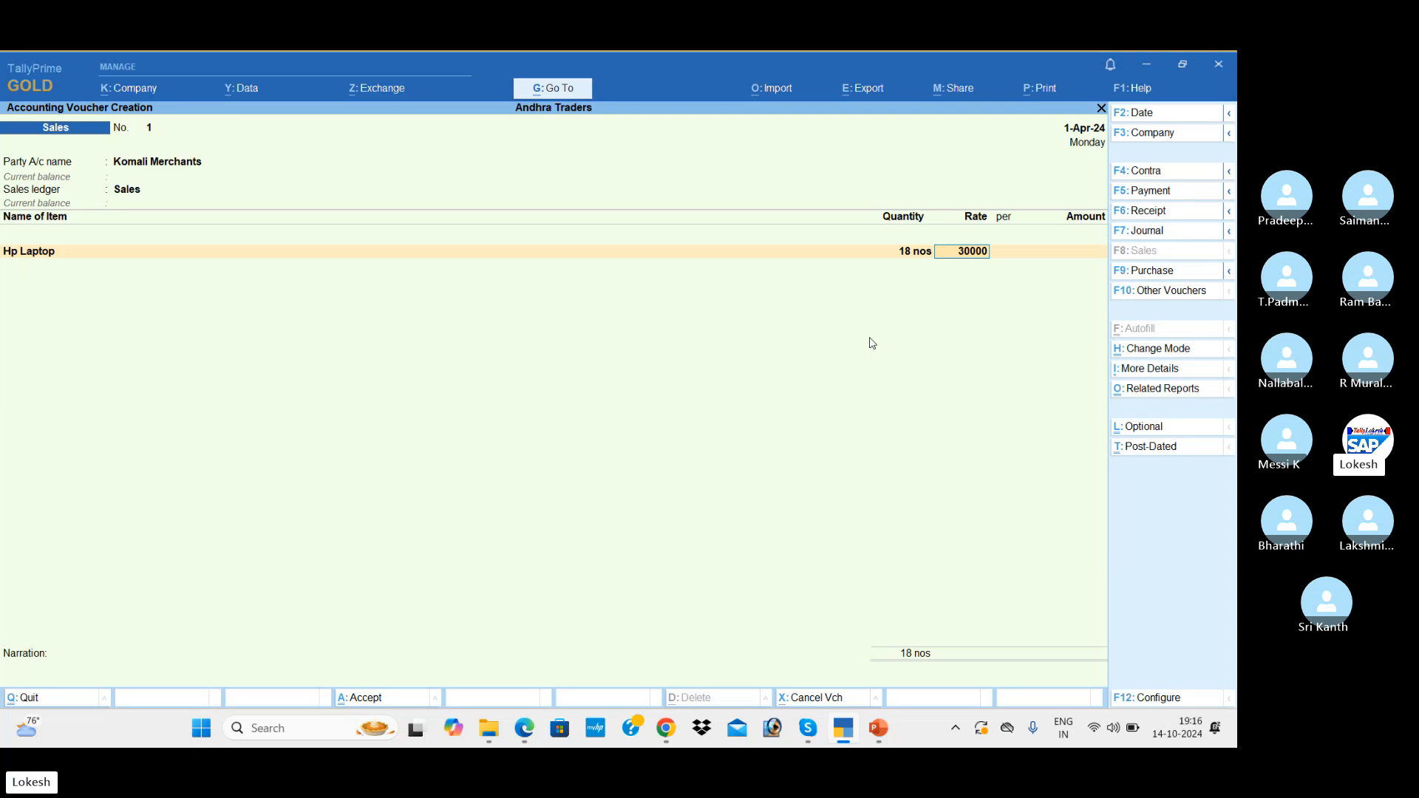
{"action": "key", "text": "Return"}
{"action": "key", "text": "Return"}
{"action": "key", "text": "Return"}
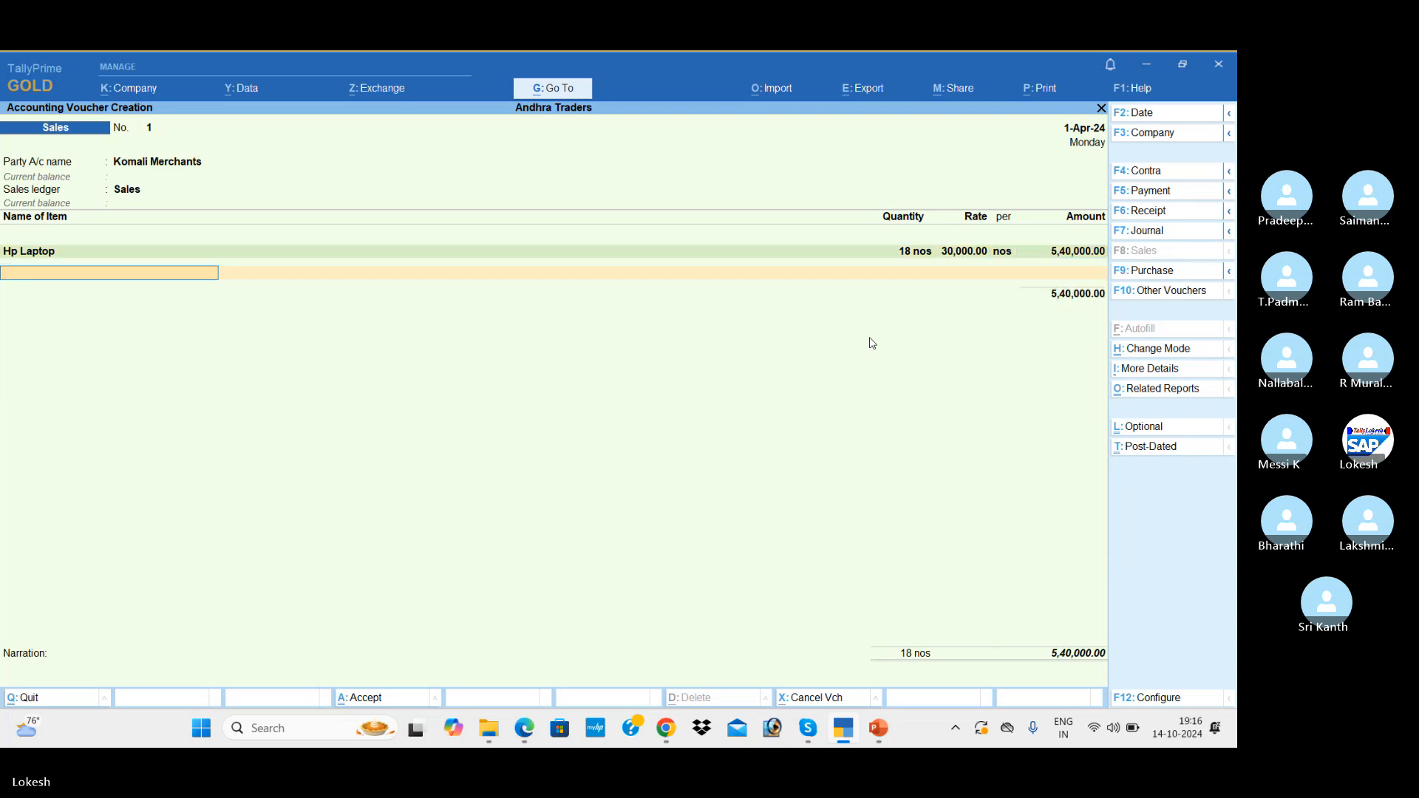
Step: Add the Lenovo Laptops item to the sales voucher with quantity 13 nos at a rate of 26,000
{"action": "type", "text": "l"}
{"action": "key", "text": "Return"}
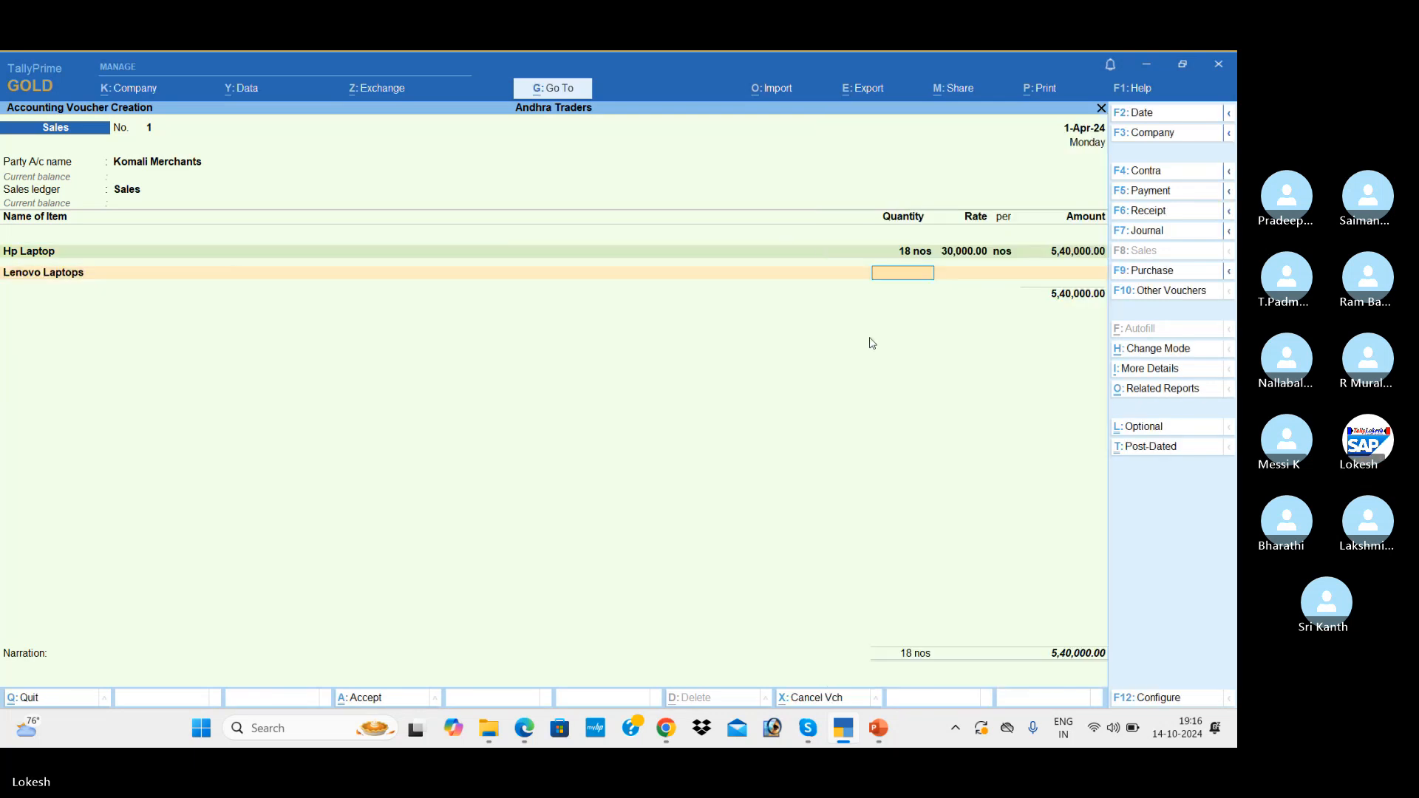
{"action": "type", "text": "13"}
{"action": "key", "text": "Return"}
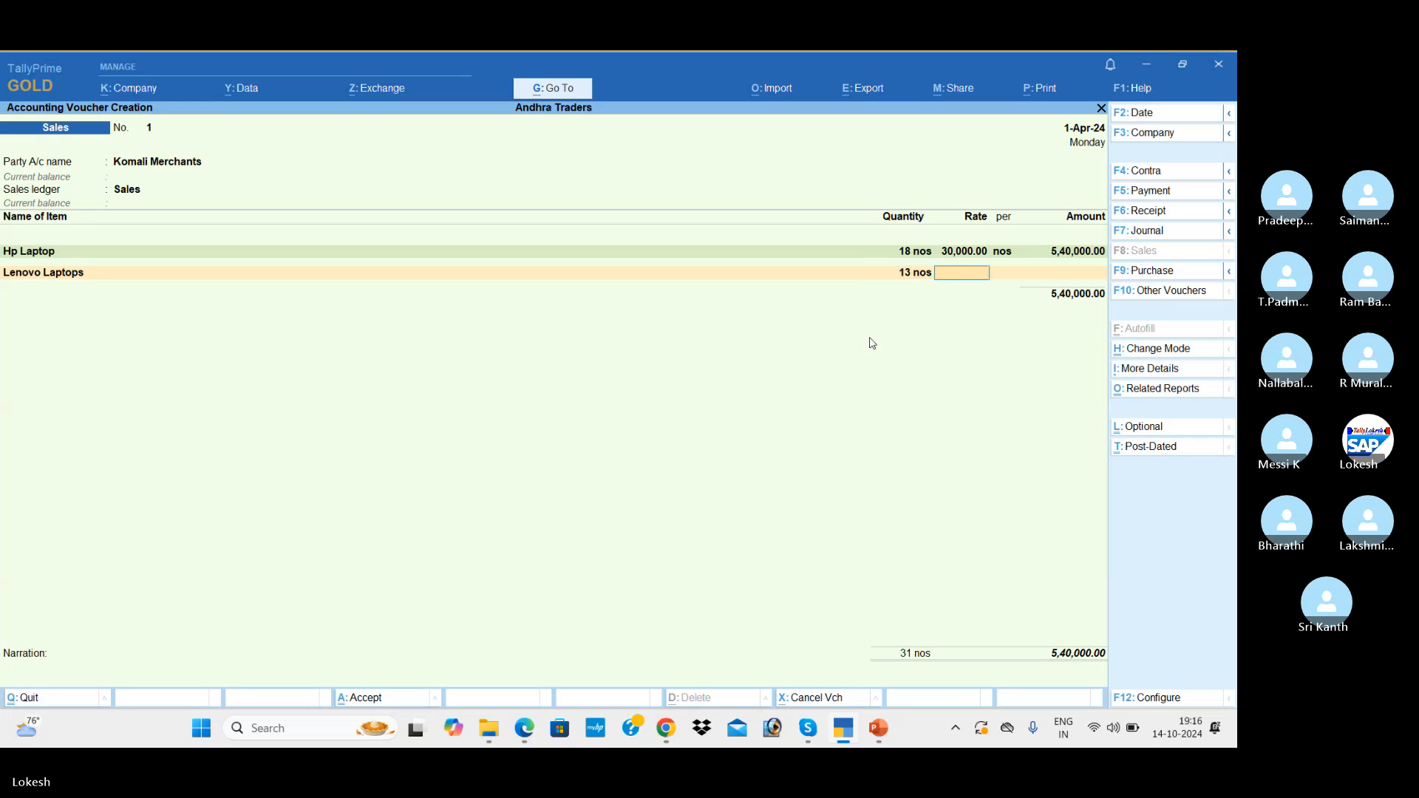
{"action": "type", "text": "26000"}
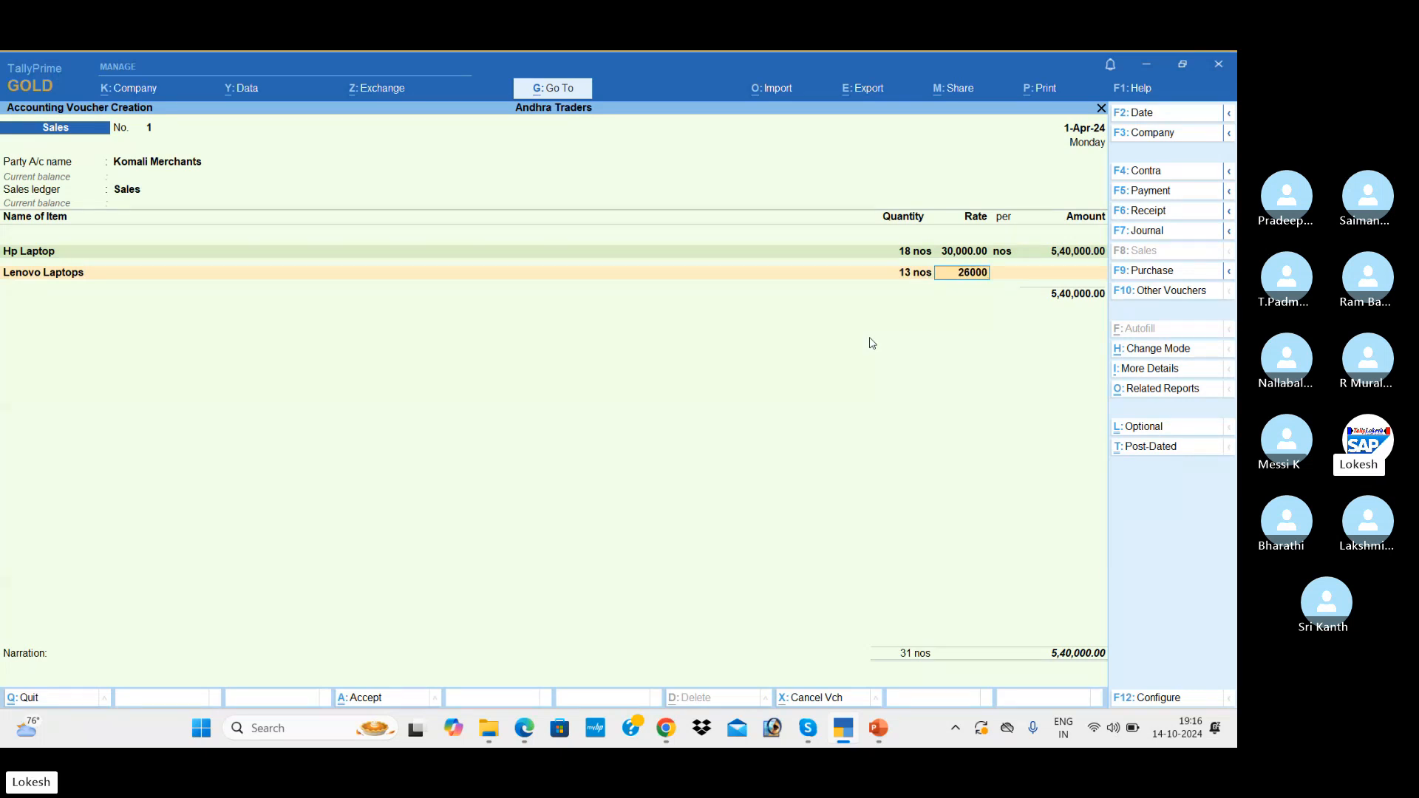
{"action": "key", "text": "Return"}
{"action": "key", "text": "Return"}
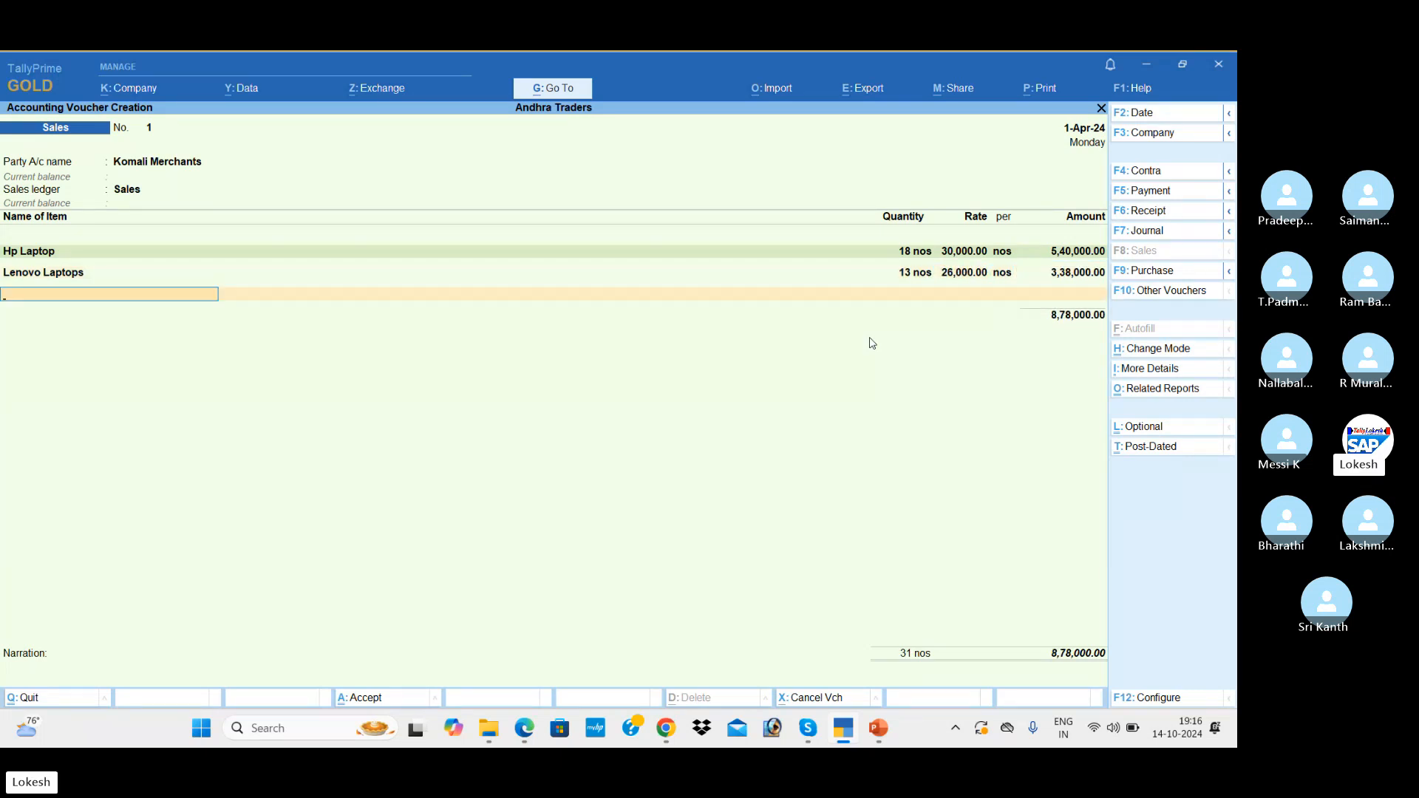
Step: Apply the Output Vat 5% ledger below the items and save the sales voucher without a narration
{"action": "key", "text": "Return"}
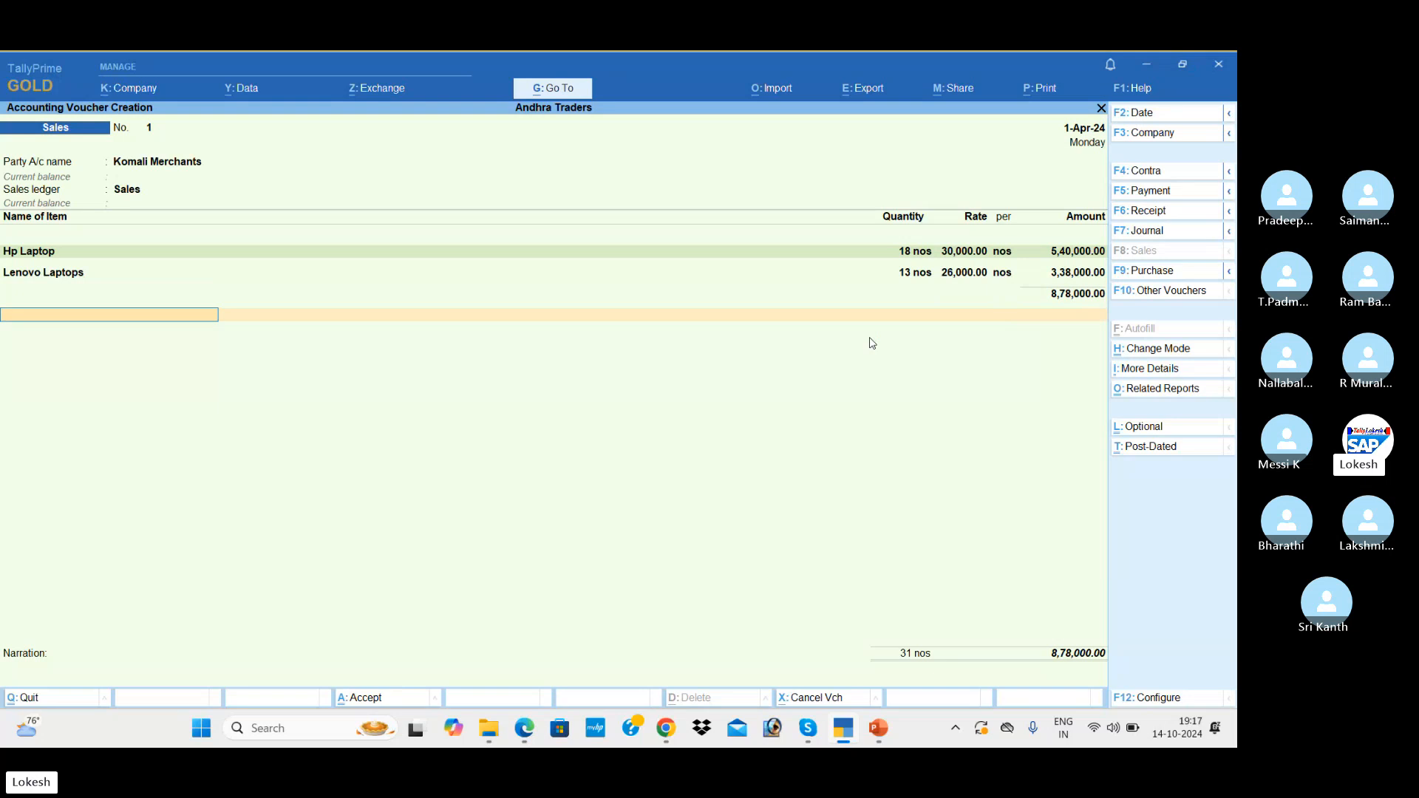
{"action": "type", "text": "O"}
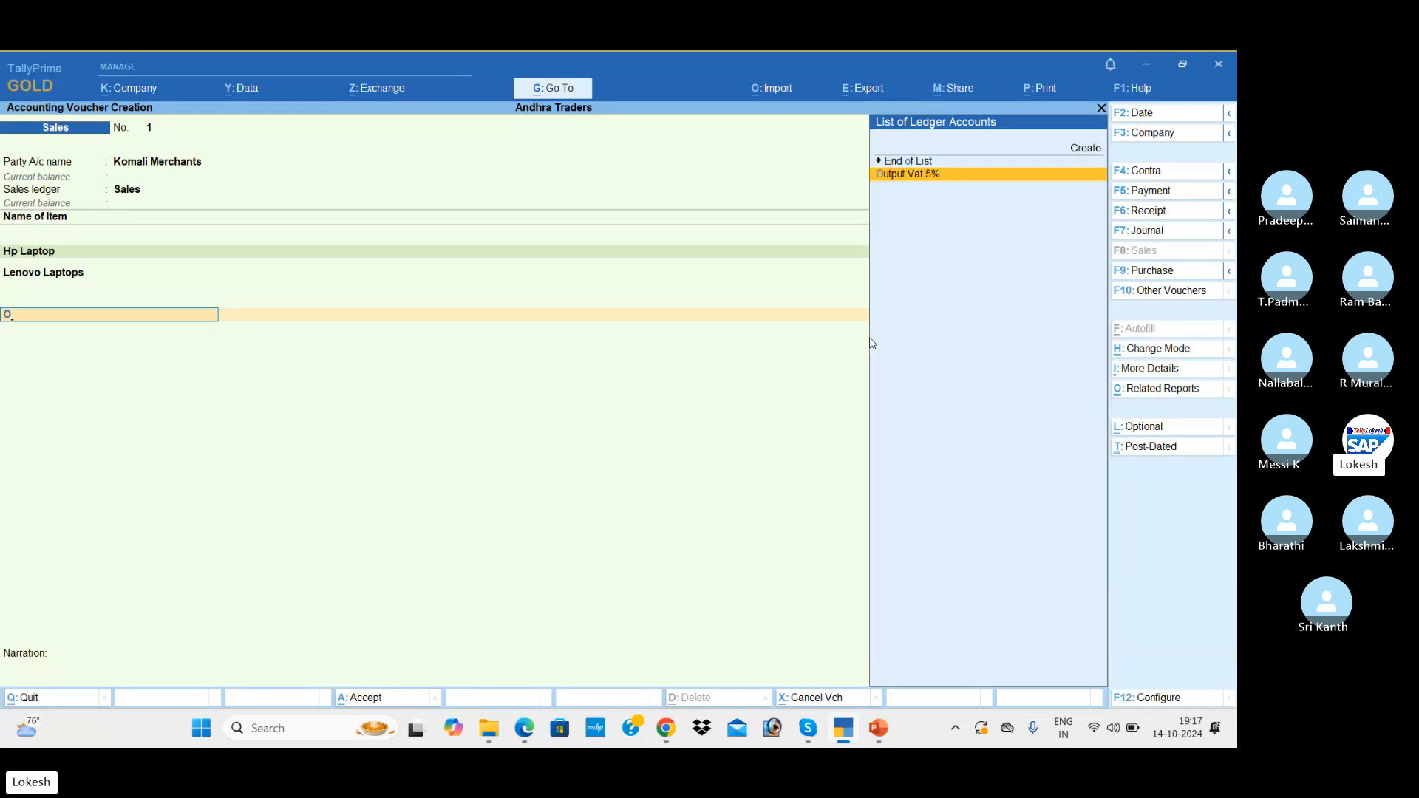
{"action": "key", "text": "Return"}
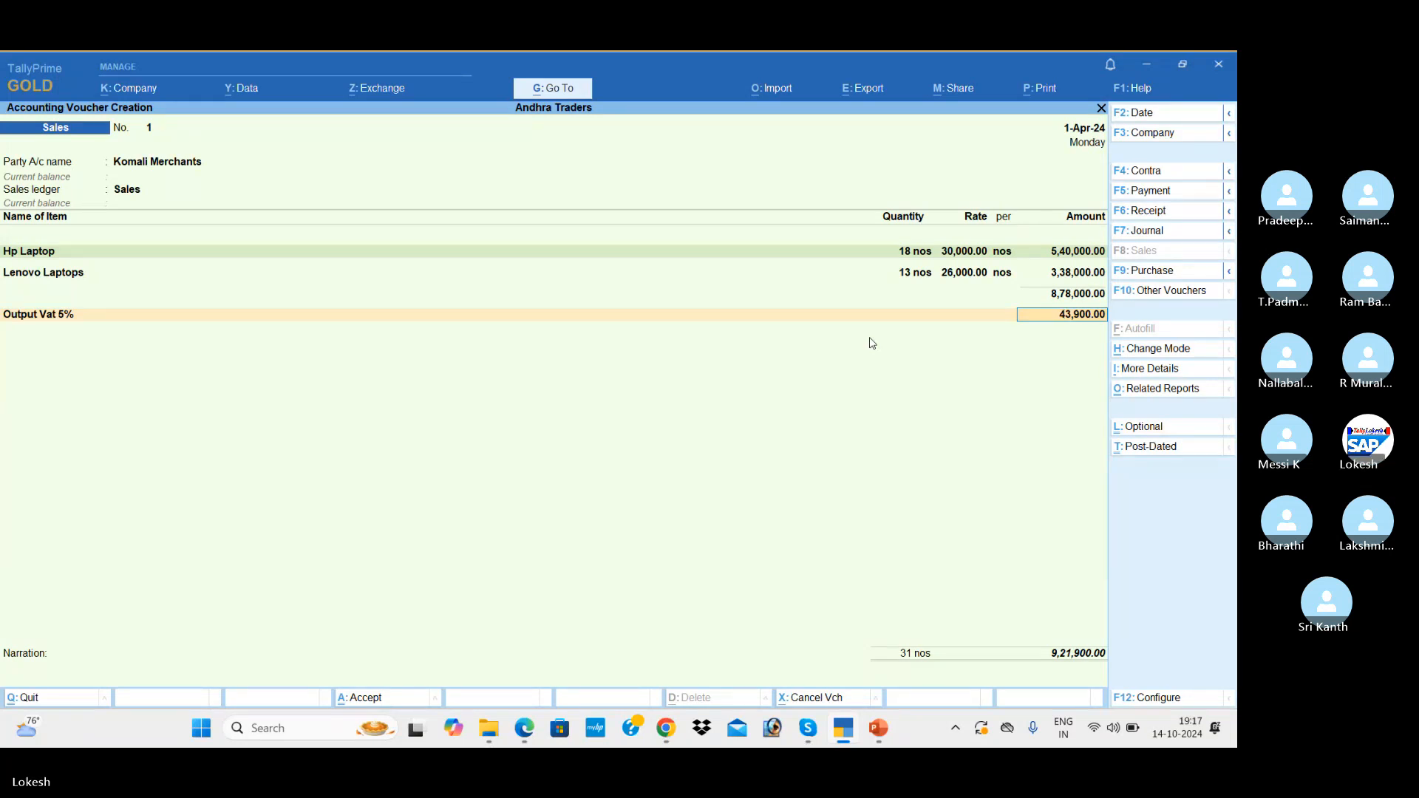
{"action": "key", "text": "Return"}
{"action": "key", "text": "Return"}
{"action": "key", "text": "Return"}
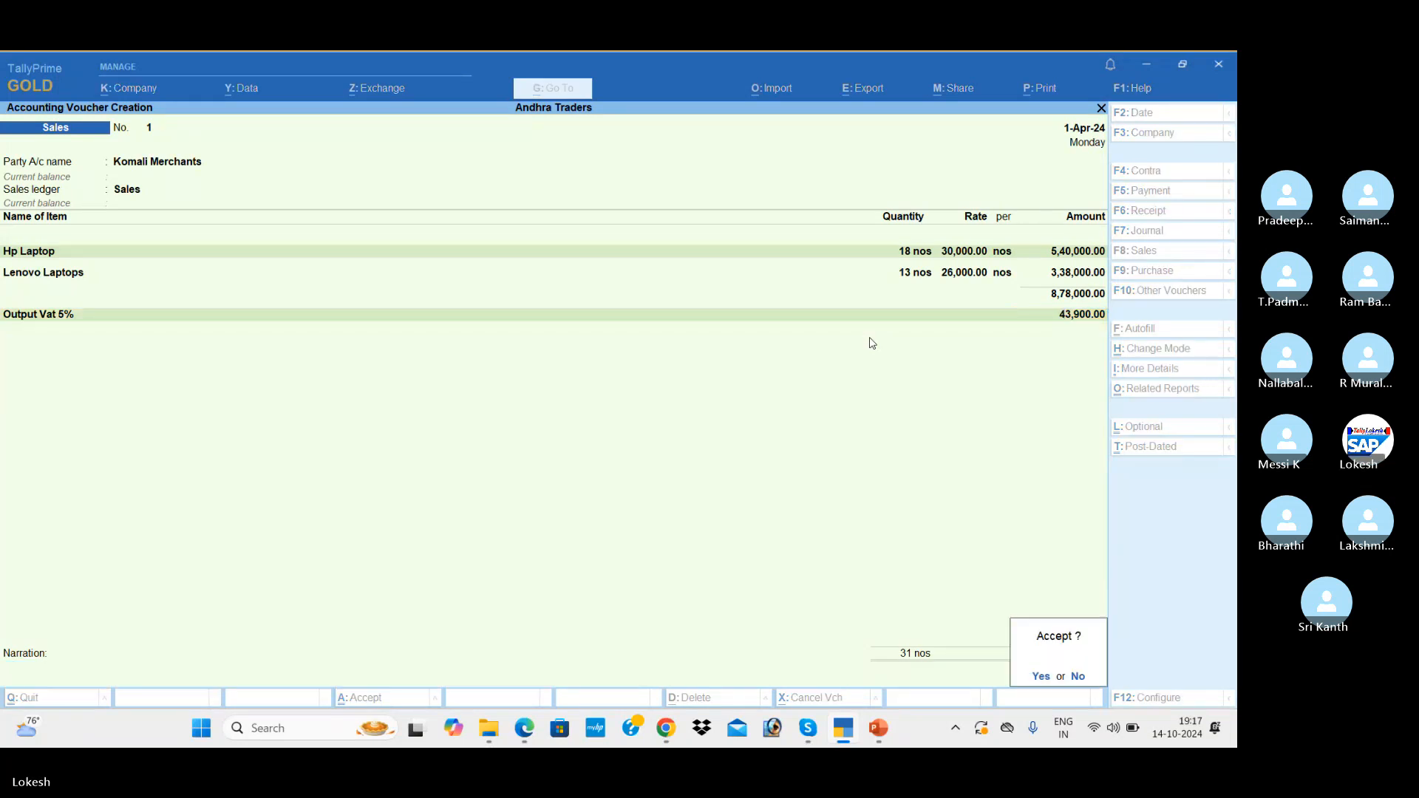
{"action": "key", "text": "Return"}
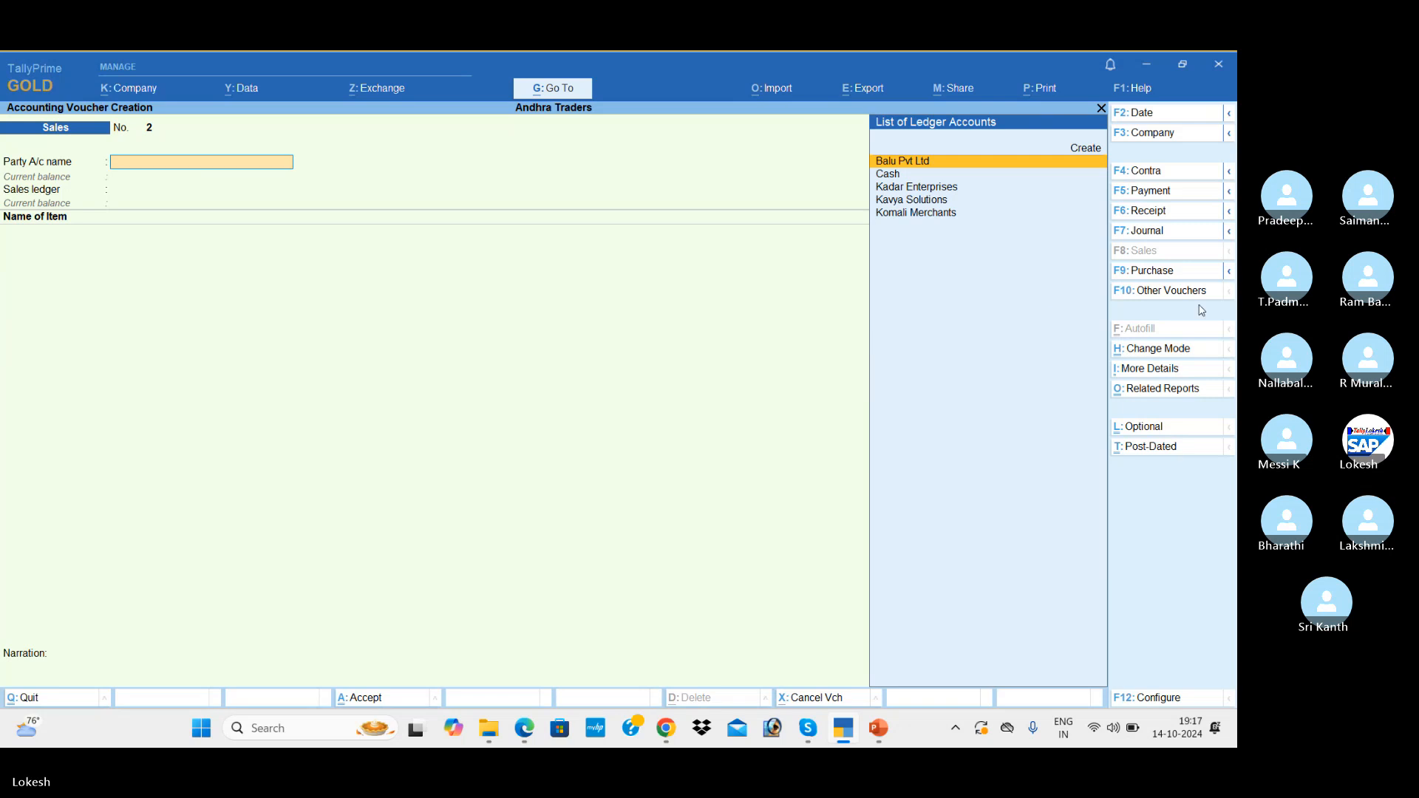
Step: Start a second purchase voucher with Balu Pvt Ltd as the party account and no supplier invoice number
{"action": "left_click", "coordinate": [1168, 272]}
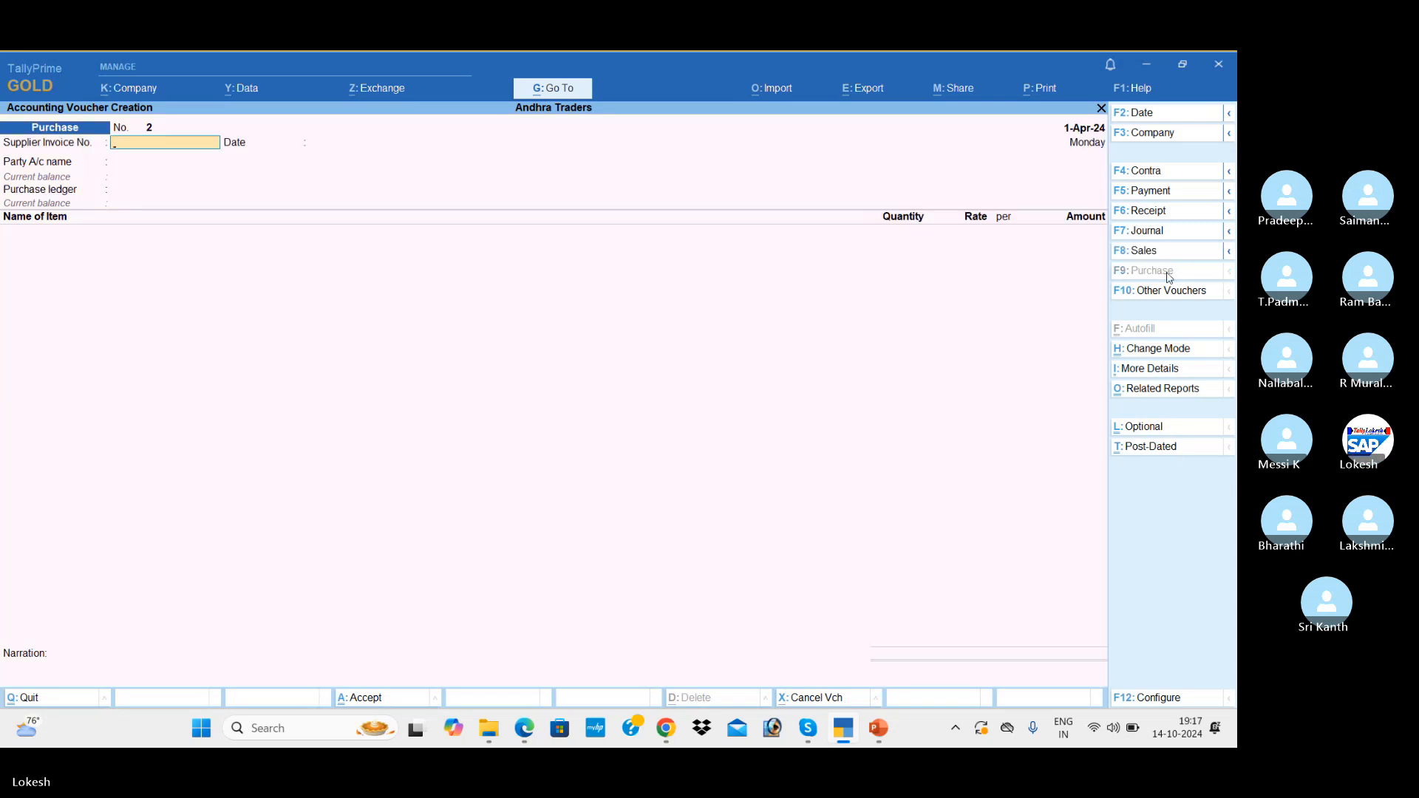
{"action": "key", "text": "Return"}
{"action": "key", "text": "Return"}
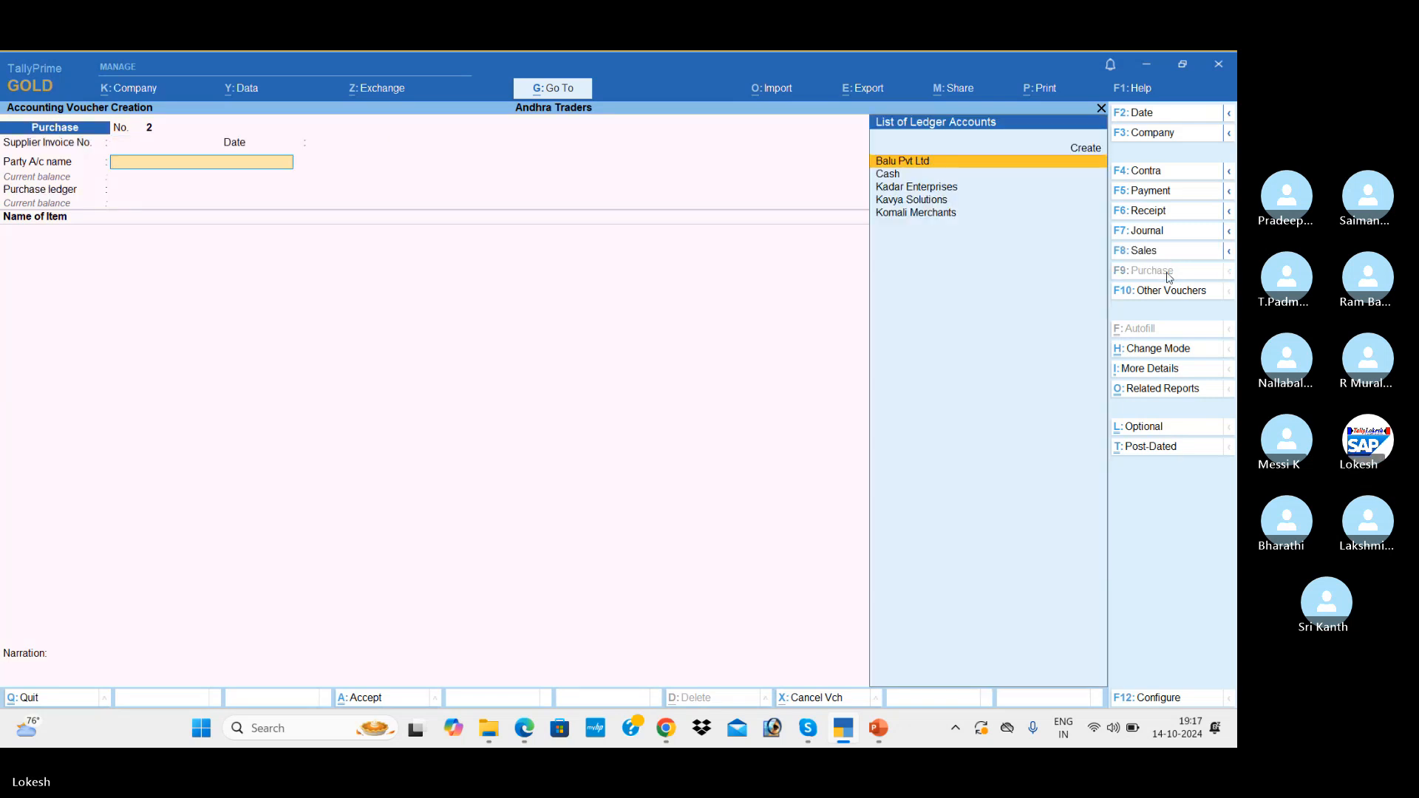
{"action": "type", "text": "b"}
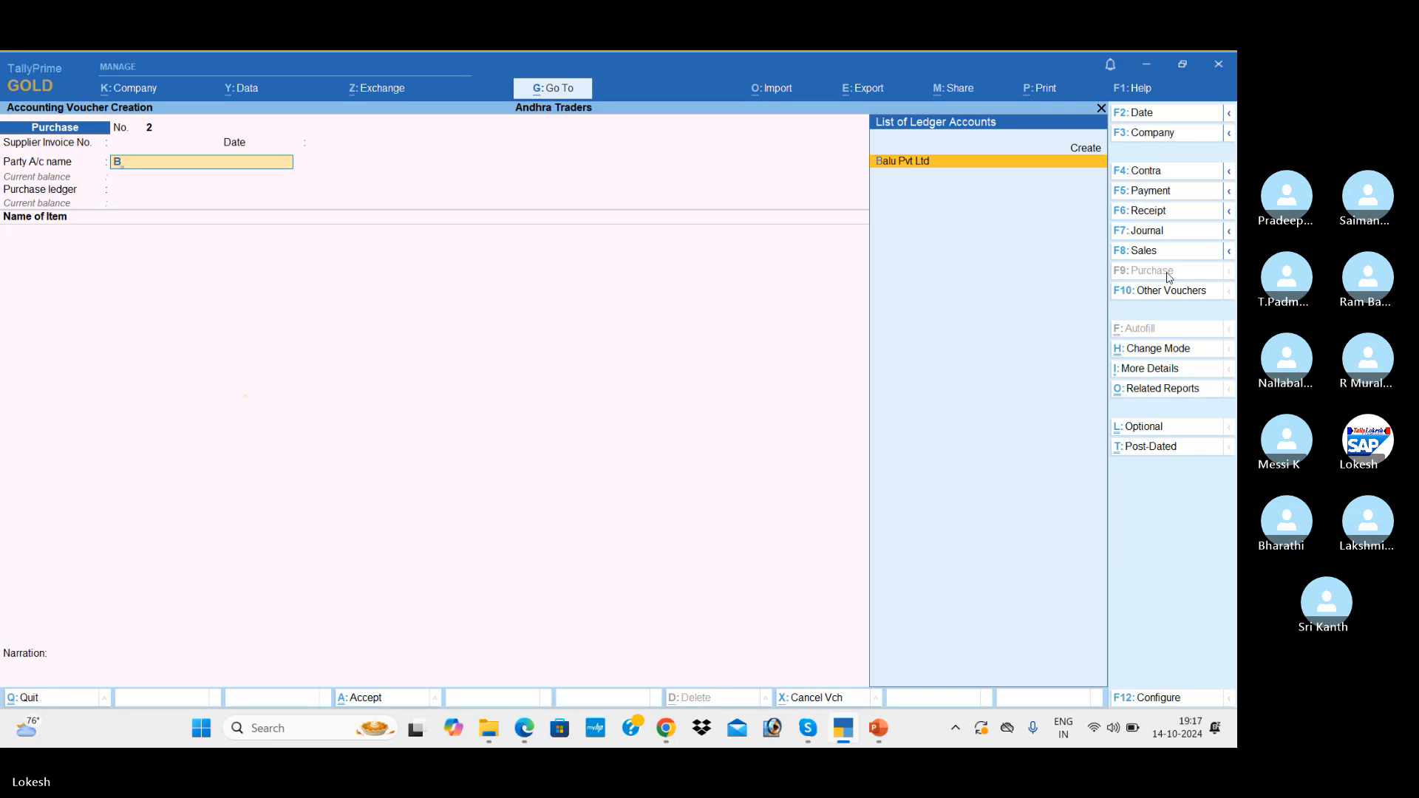
{"action": "key", "text": "Return"}
Step: Leave the receipt details blank, accept the default party details, and use Purchase as the purchase ledger for Balu Pvt Ltd
{"action": "key", "text": "Return"}
{"action": "key", "text": "Return"}
{"action": "key", "text": "Return"}
{"action": "key", "text": "Return"}
{"action": "key", "text": "Return"}
{"action": "key", "text": "Return"}
{"action": "key", "text": "Return"}
{"action": "key", "text": "Return"}
{"action": "key", "text": "Return"}
{"action": "key", "text": "Return"}
{"action": "key", "text": "Return"}
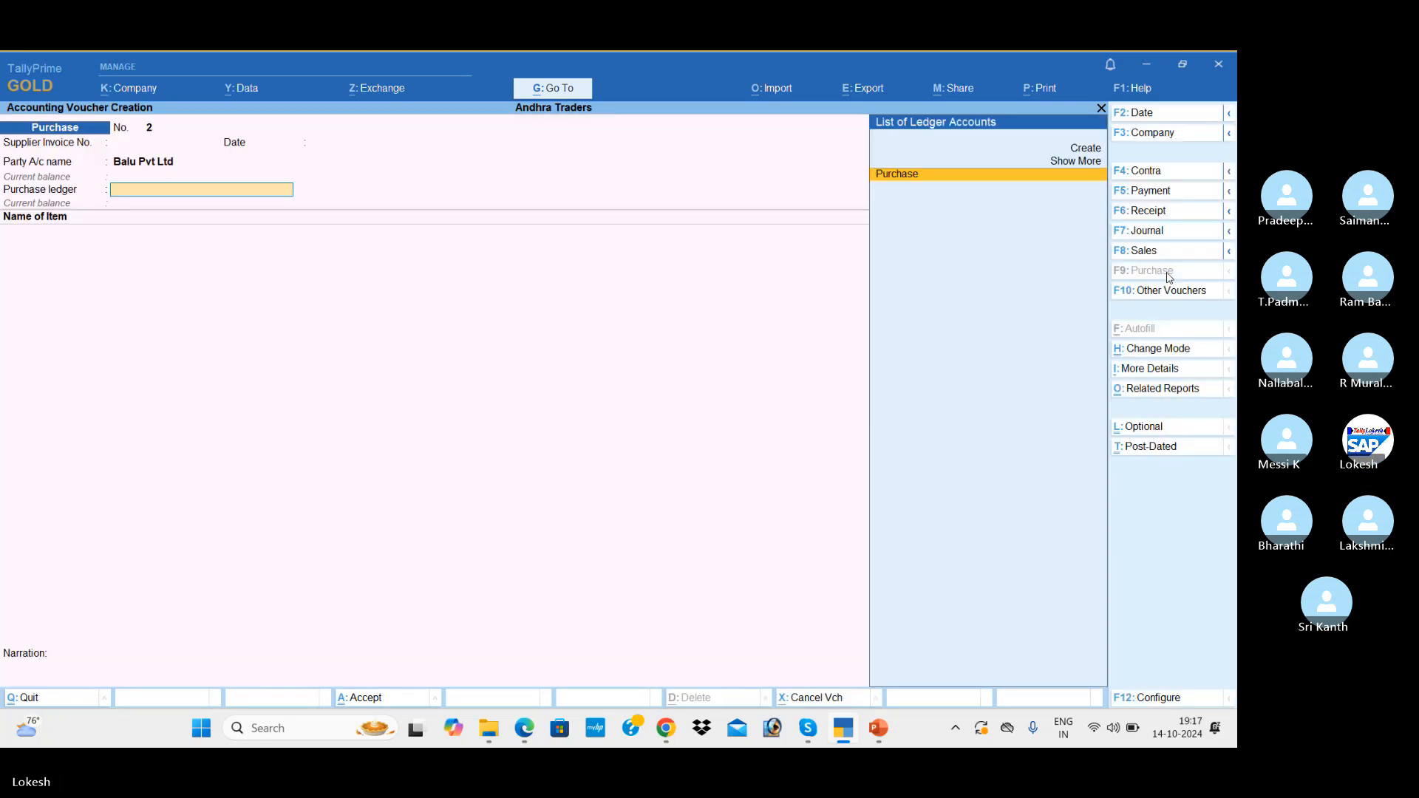
Step: Add the Vivo Mobiles item to the purchase voucher with quantity 30 nos at a rate of 2,500
{"action": "type", "text": "v"}
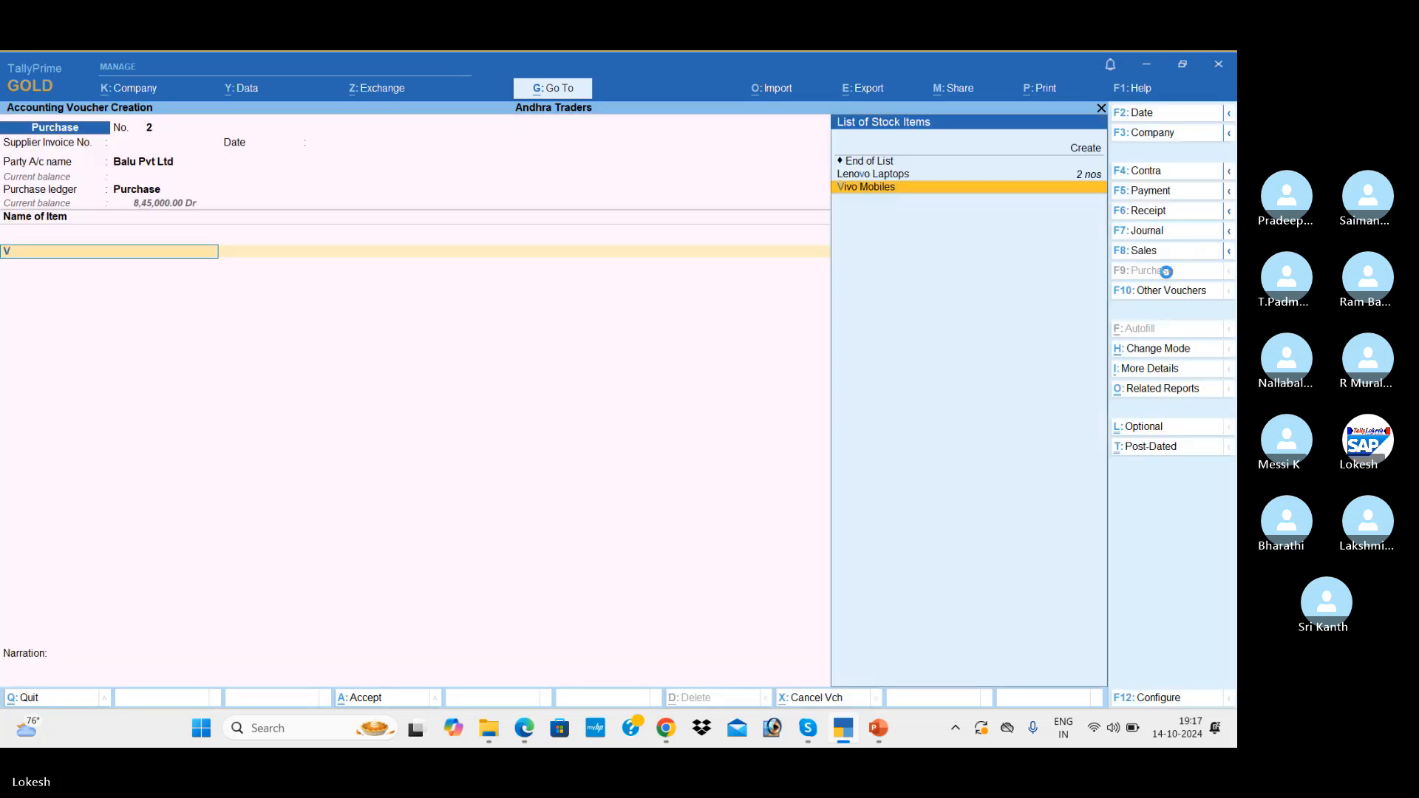
{"action": "key", "text": "Return"}
{"action": "type", "text": "30"}
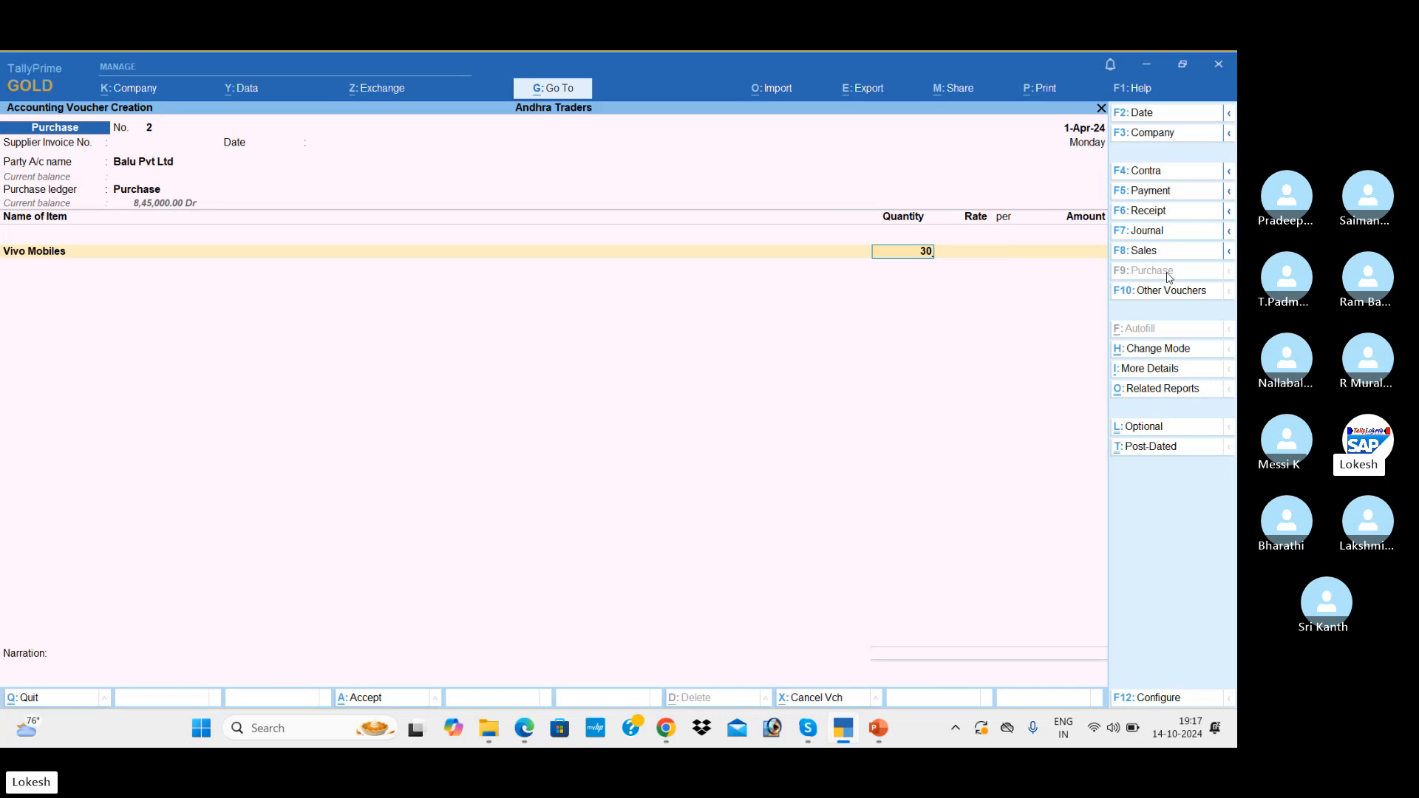
{"action": "key", "text": "Return"}
{"action": "type", "text": "2"}
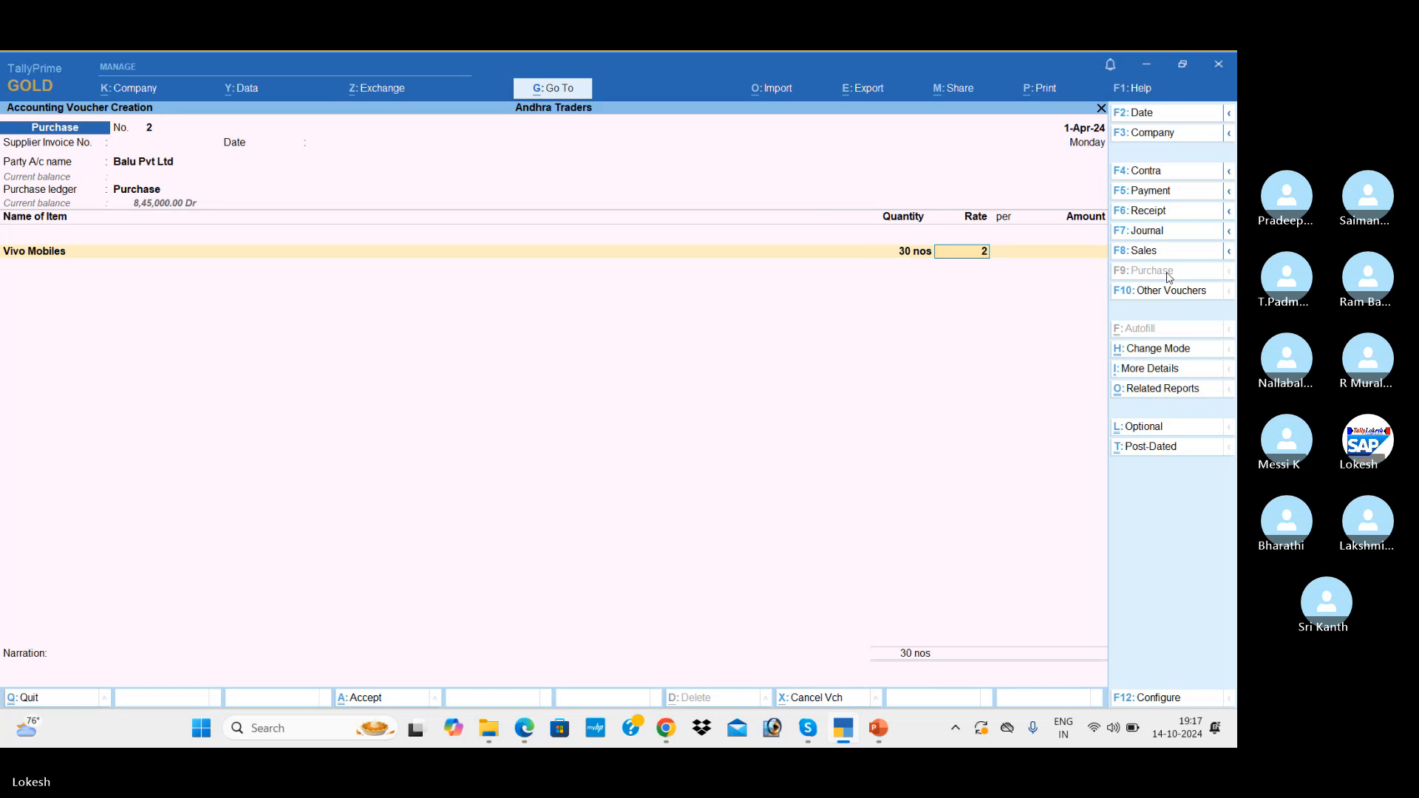
{"action": "type", "text": ",500"}
{"action": "key", "text": "Return"}
{"action": "key", "text": "Return"}
{"action": "key", "text": "Return"}
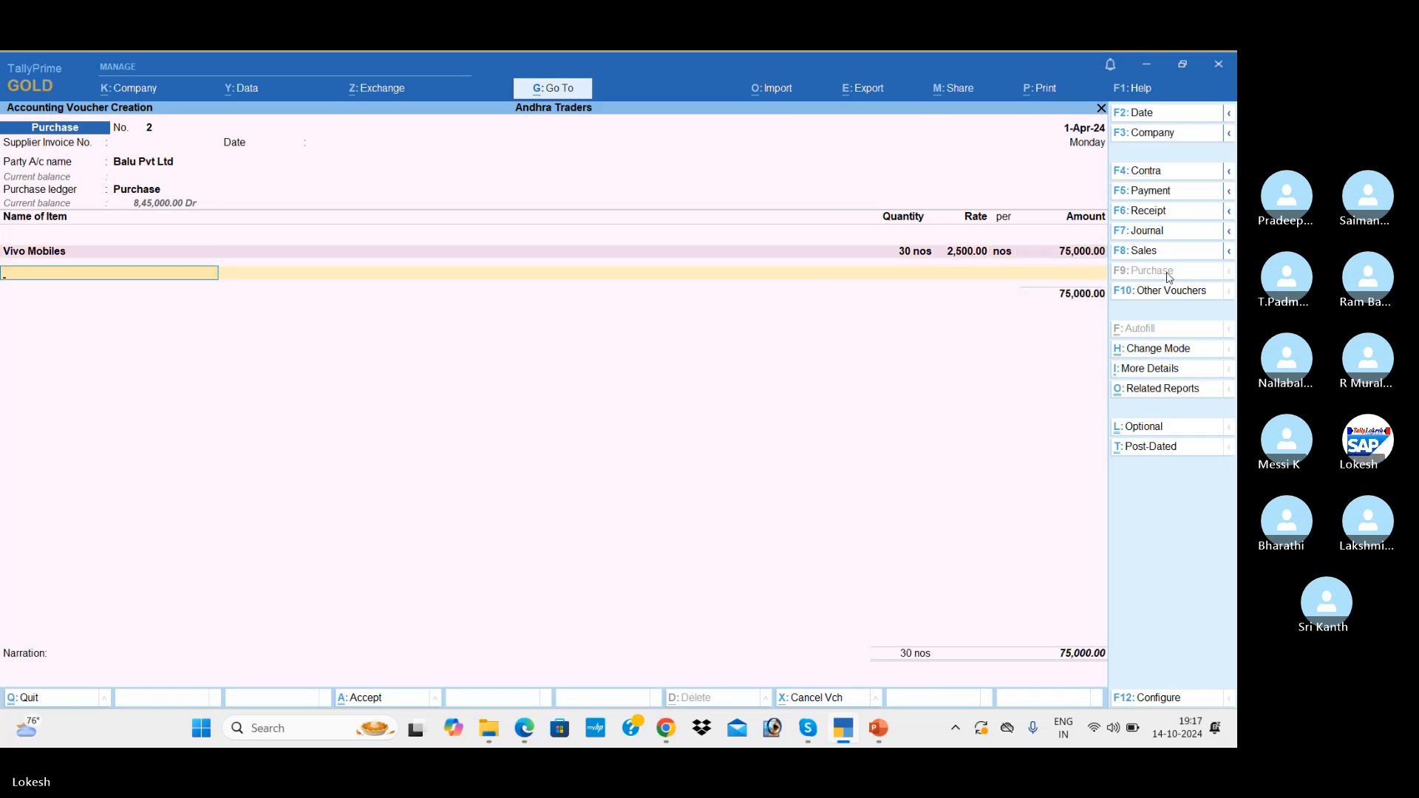
Step: Add the Oppo Mobiles item to the purchase voucher with quantity 25 nos at a rate of 3,500
{"action": "type", "text": "o"}
{"action": "key", "text": "Return"}
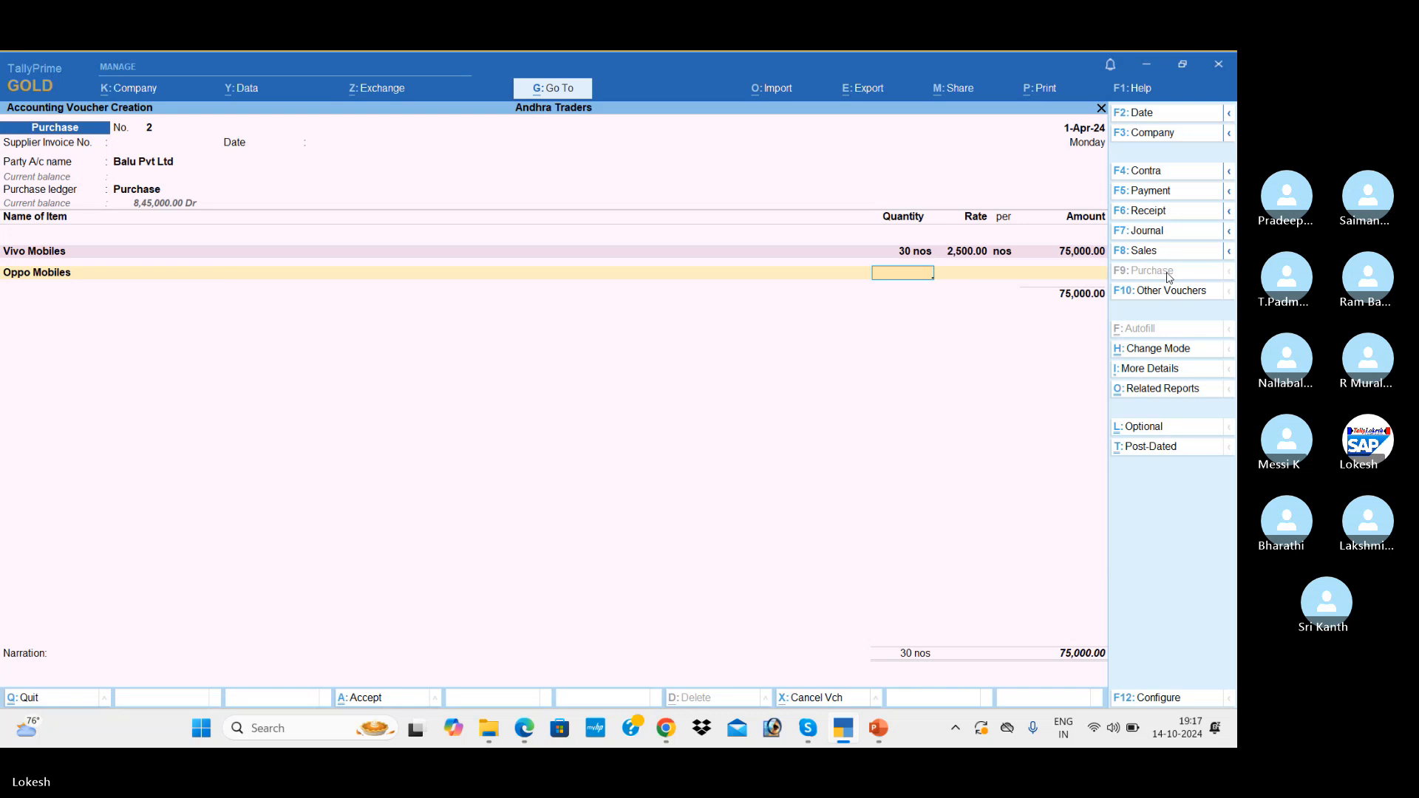
{"action": "type", "text": "25"}
{"action": "key", "text": "Return"}
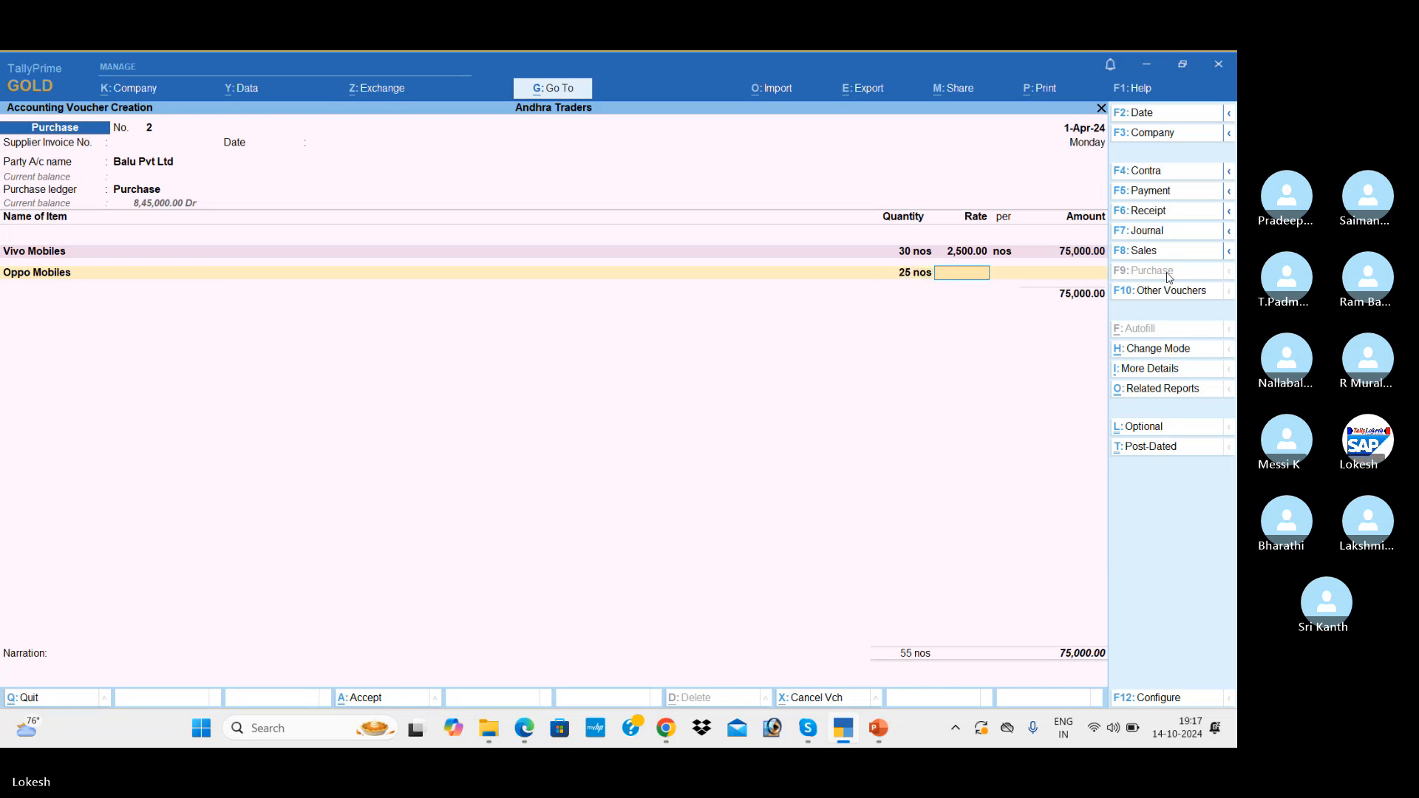
{"action": "type", "text": "3,500"}
{"action": "key", "text": "Return"}
{"action": "key", "text": "Return"}
{"action": "key", "text": "Return"}
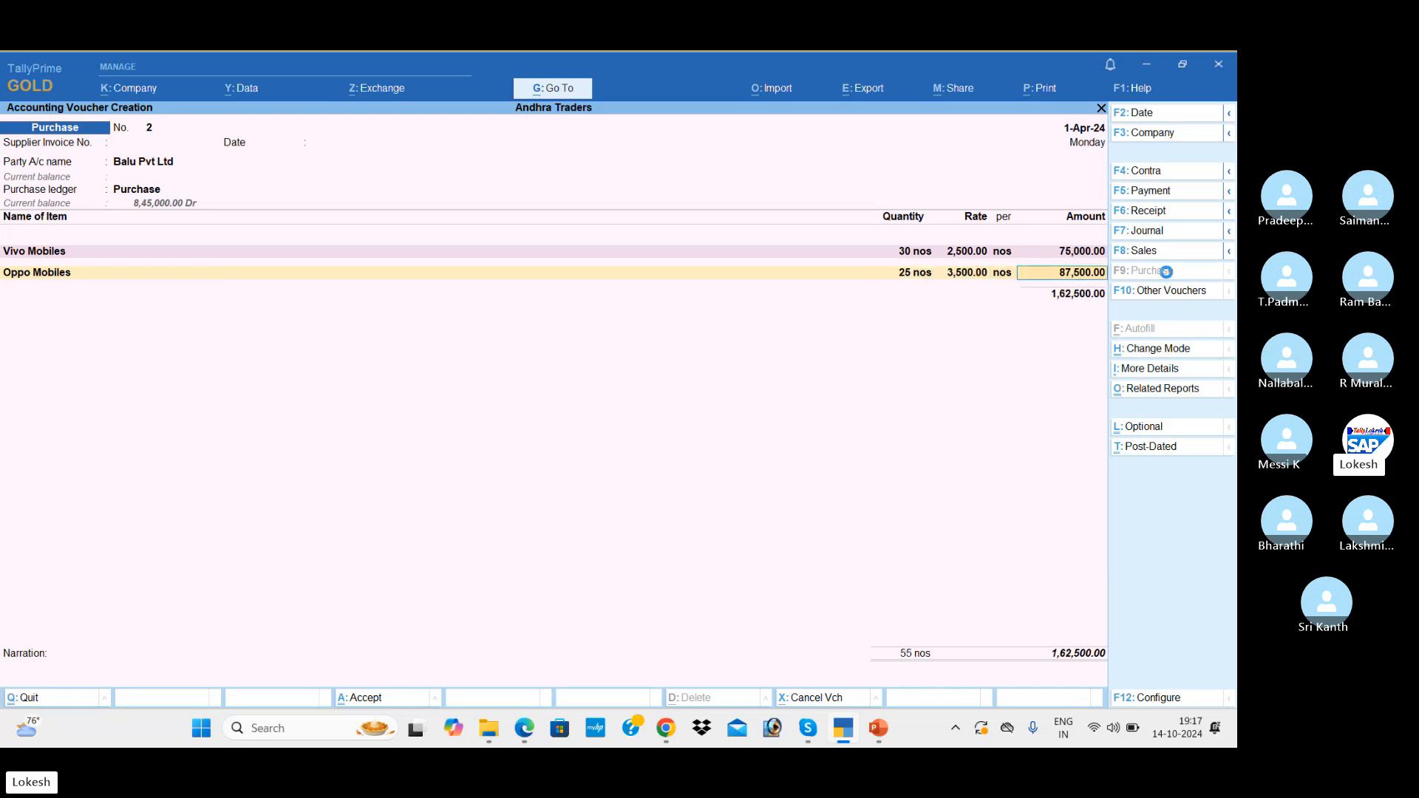
Step: Apply the Input Vat 5% ledger to the Balu Pvt Ltd purchase voucher and save it without a narration
{"action": "type", "text": "i"}
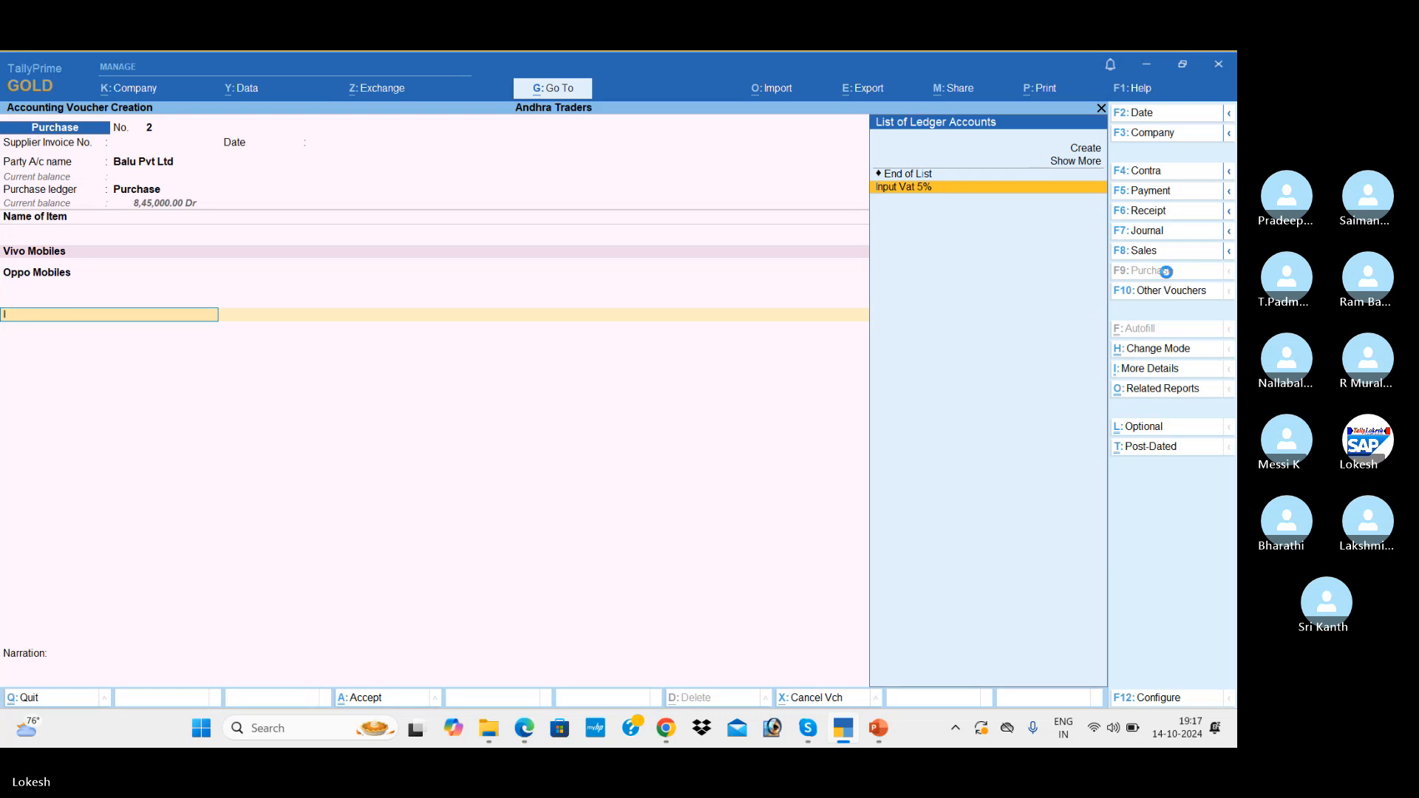
{"action": "key", "text": "Return"}
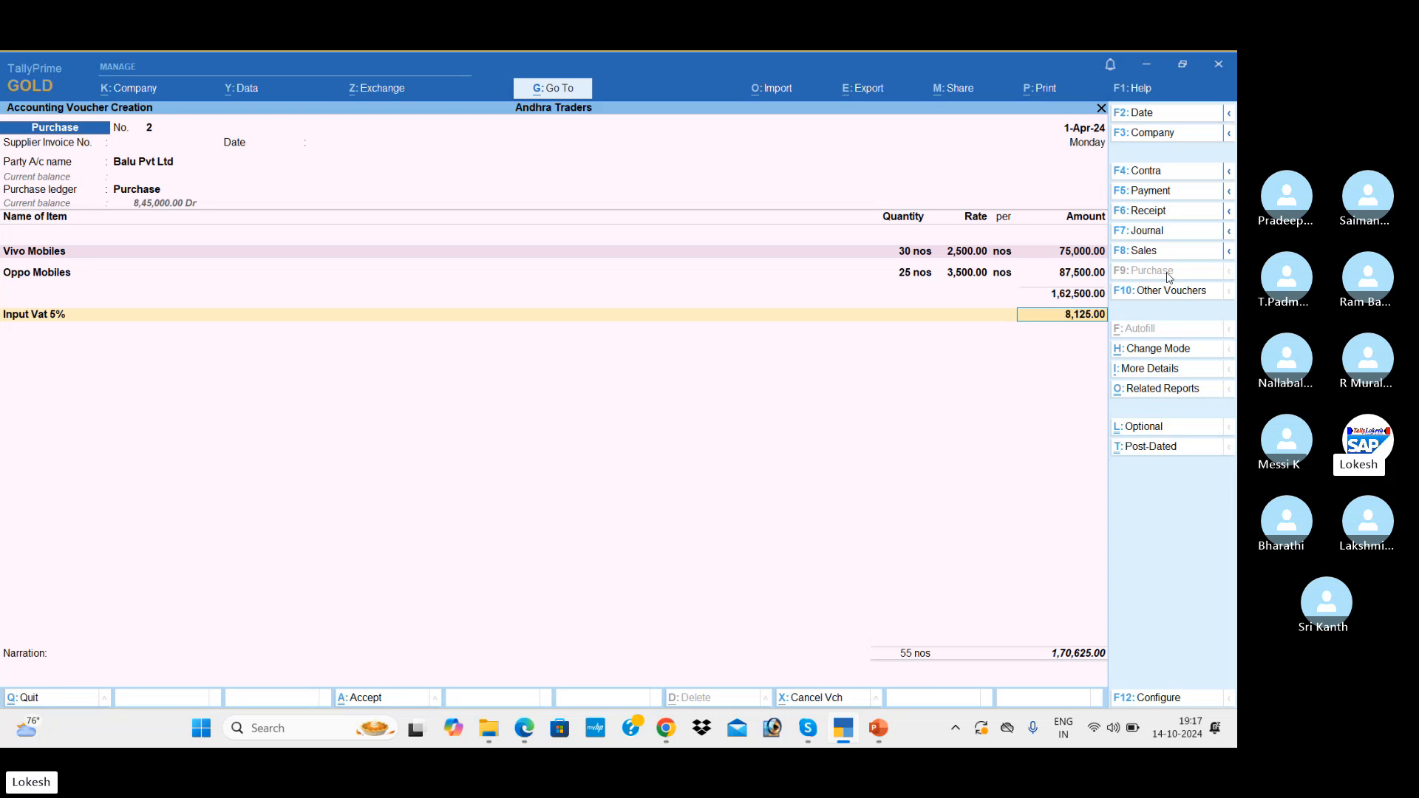
{"action": "key", "text": "Return"}
{"action": "key", "text": "Return"}
{"action": "key", "text": "Return"}
{"action": "key", "text": "Return"}
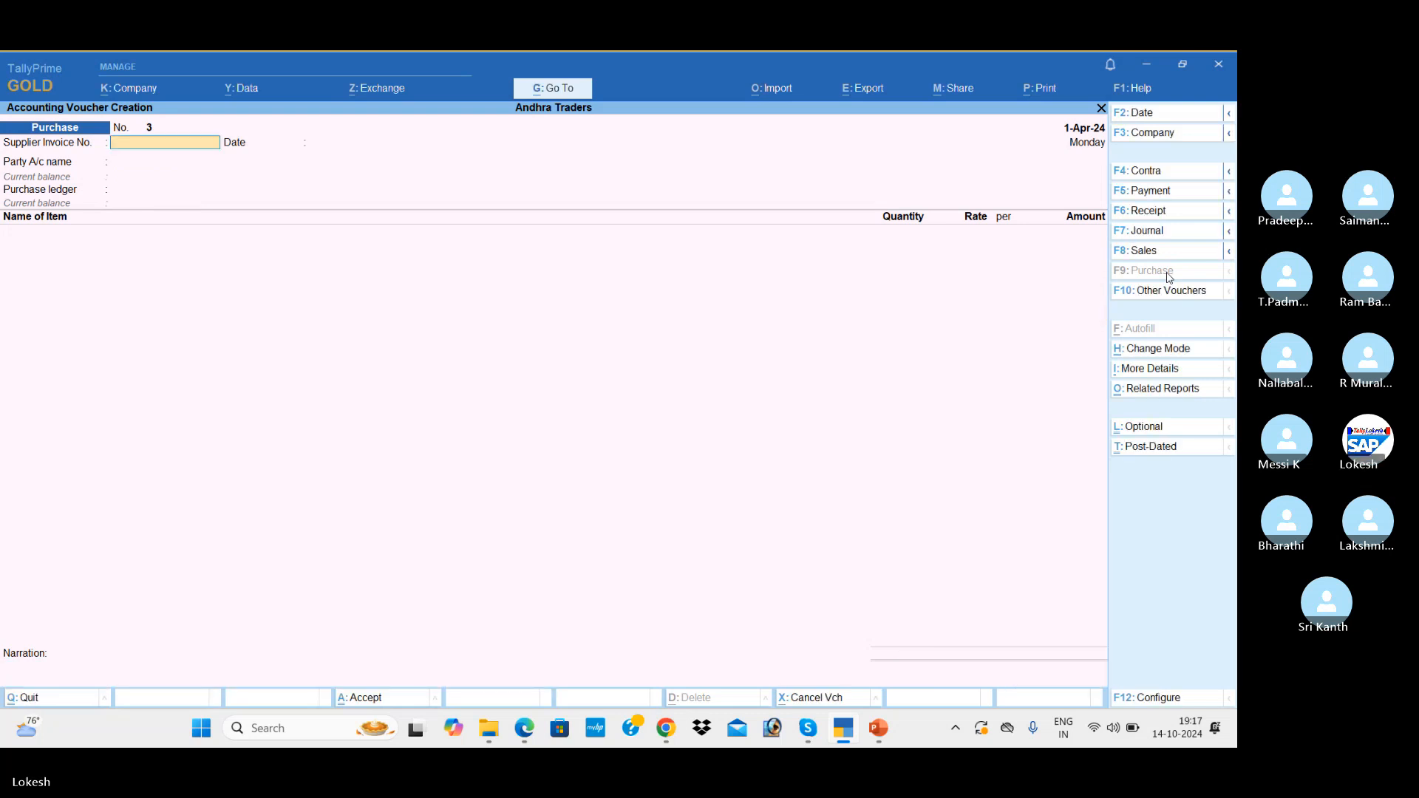
Step: Start a second sales voucher with Kadar Enterprises as the party account
{"action": "left_click", "coordinate": [1167, 255]}
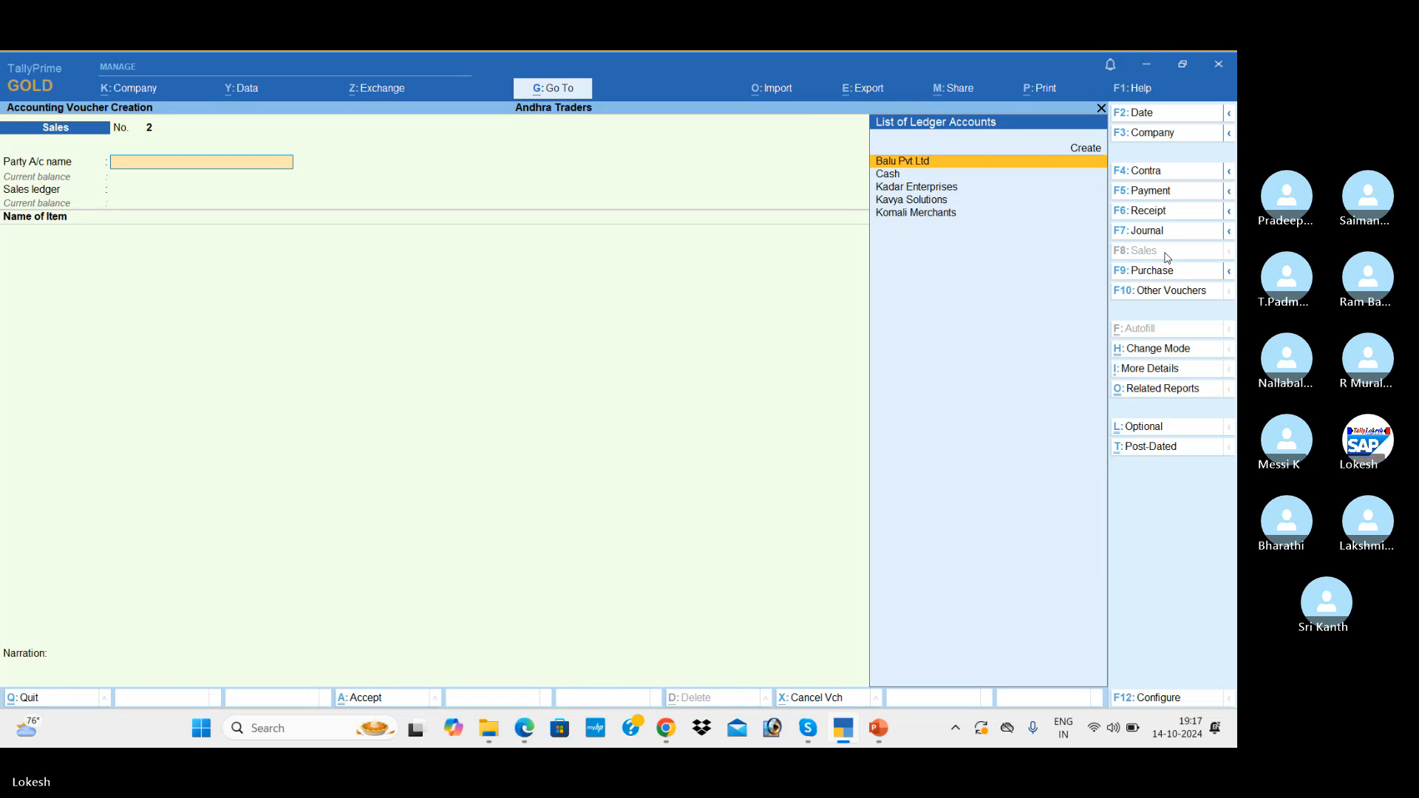
{"action": "key", "text": "Down"}
{"action": "key", "text": "Down"}
{"action": "key", "text": "Return"}
Step: Leave the dispatch details blank, accept the default party details, and use Sales as the sales ledger for Kadar Enterprises
{"action": "key", "text": "Return"}
{"action": "key", "text": "Return"}
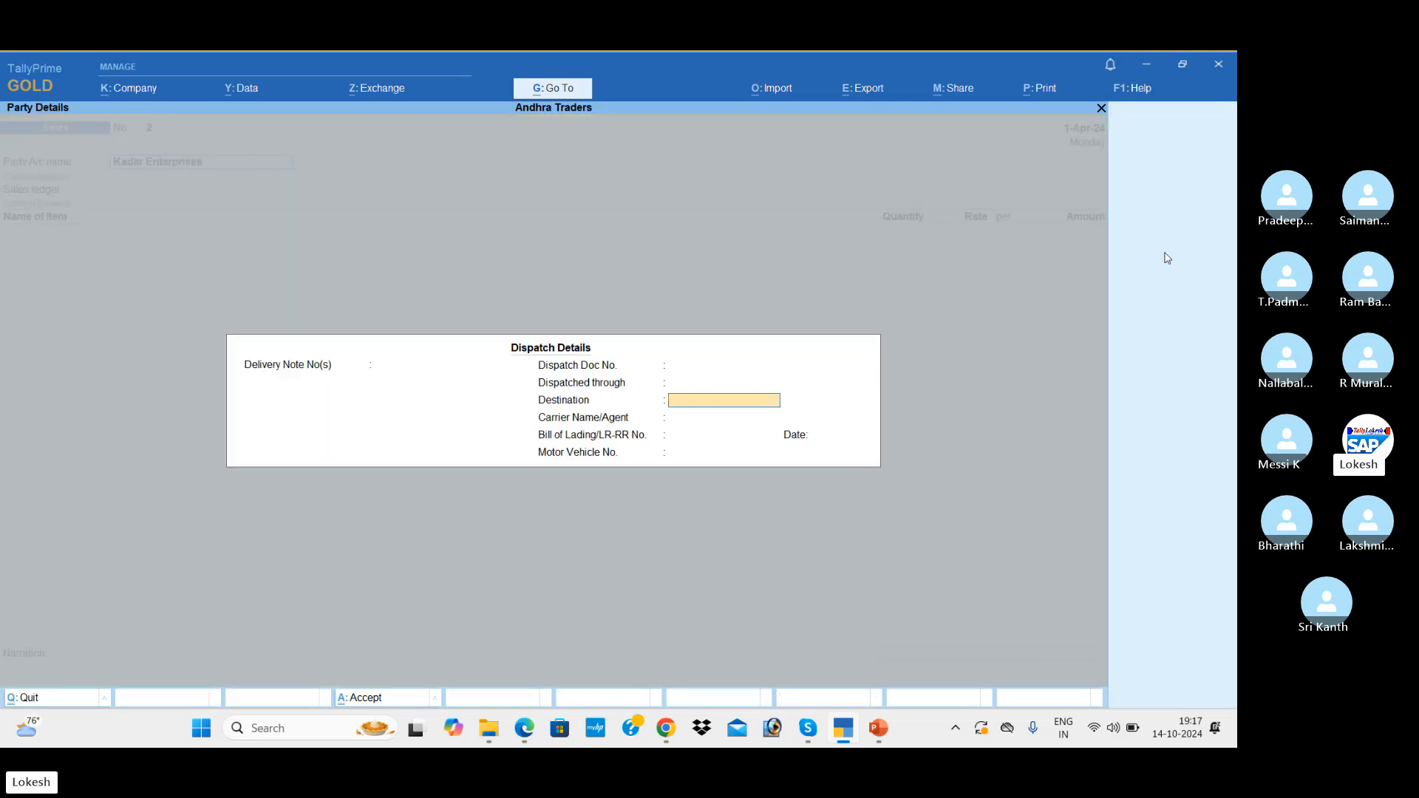
{"action": "key", "text": "Return"}
{"action": "key", "text": "Return"}
{"action": "key", "text": "Return"}
{"action": "key", "text": "Return"}
{"action": "key", "text": "Return"}
{"action": "key", "text": "Return"}
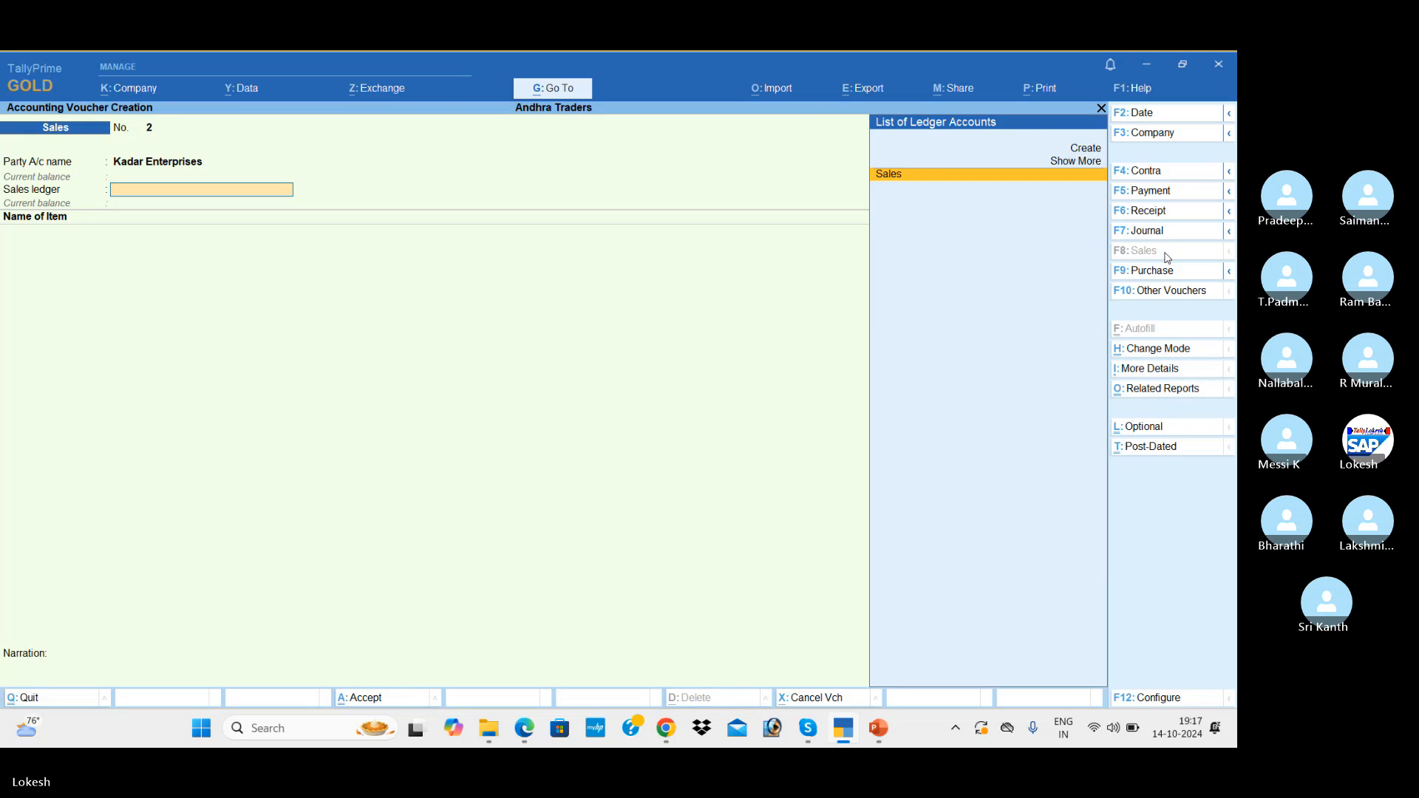
{"action": "key", "text": "Return"}
Step: Add the Vivo Mobiles item to the sales voucher with quantity 20 nos at a rate of 2,800
{"action": "key", "text": "Return"}
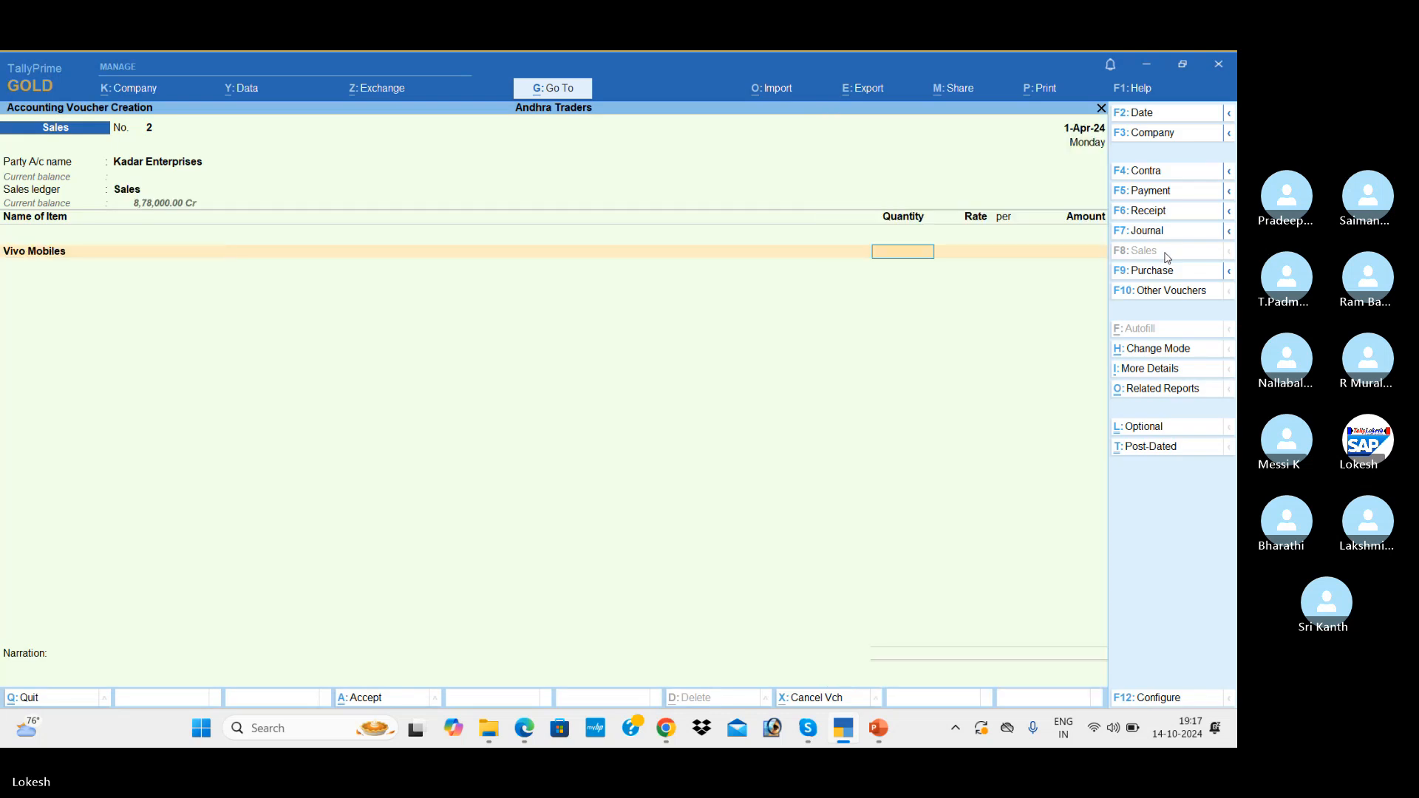
{"action": "type", "text": "20"}
{"action": "key", "text": "Return"}
{"action": "type", "text": "2800"}
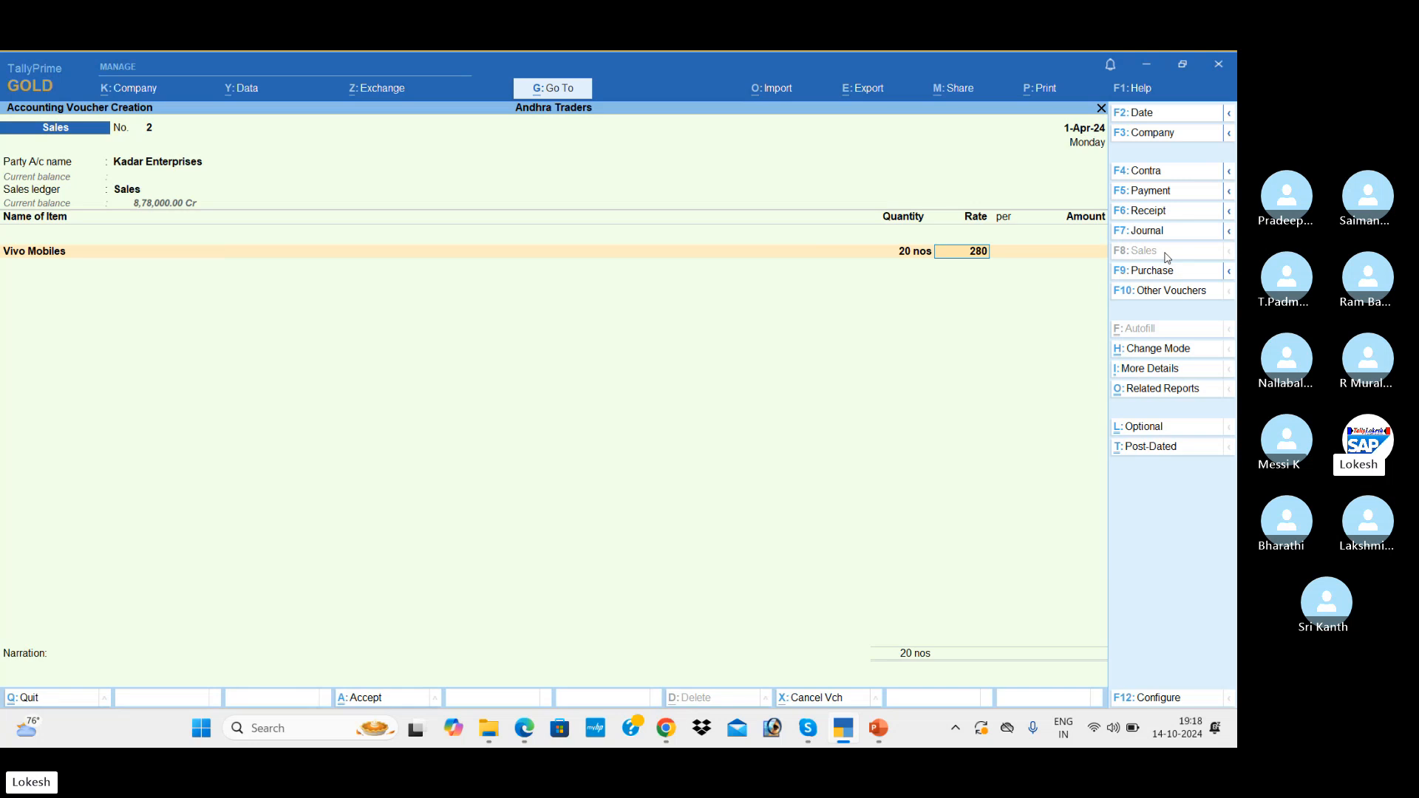
{"action": "key", "text": "Return"}
{"action": "key", "text": "Return"}
{"action": "key", "text": "Return"}
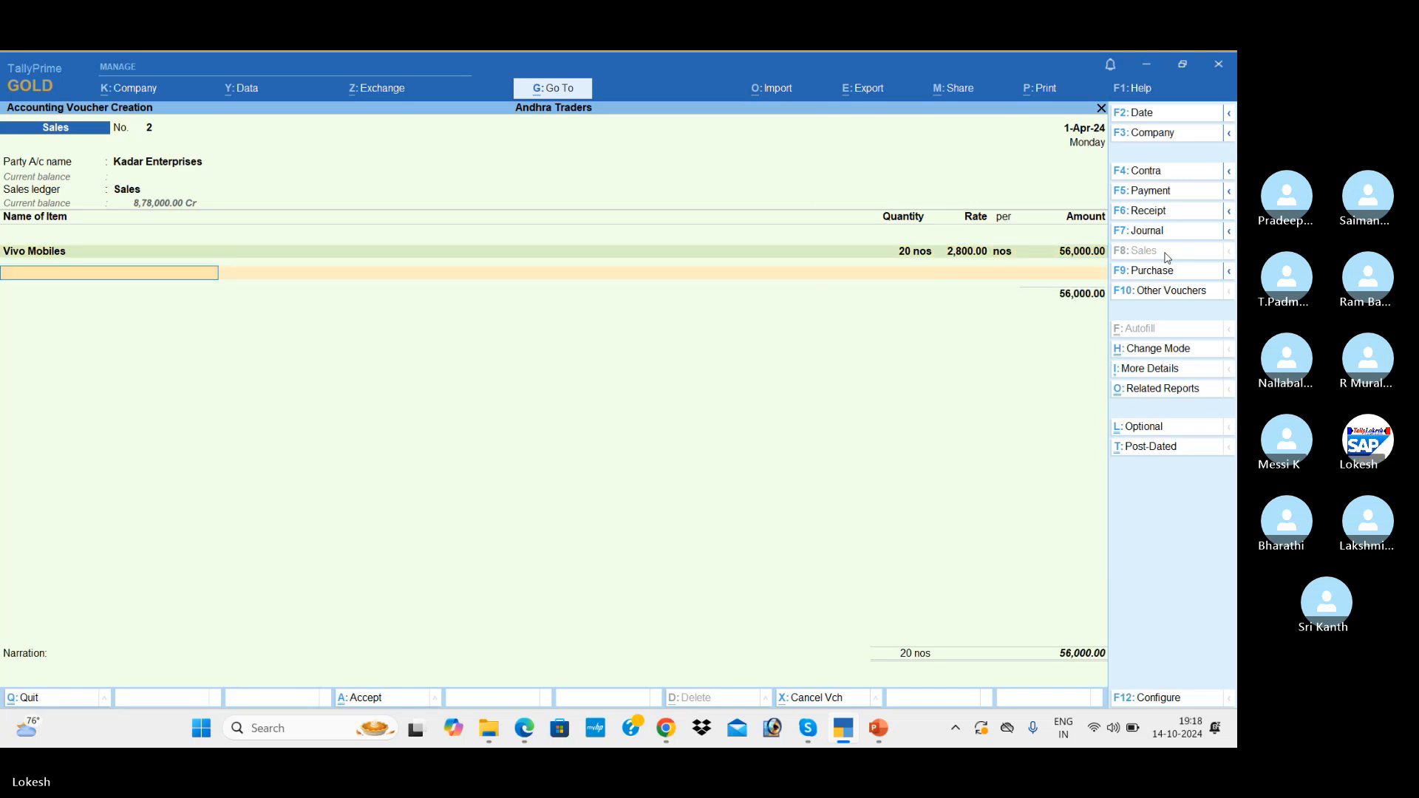
Step: Add the Oppo Mobiles item to the sales voucher with quantity 25 nos at a rate of 3,900
{"action": "type", "text": "o"}
{"action": "key", "text": "Return"}
{"action": "type", "text": "35"}
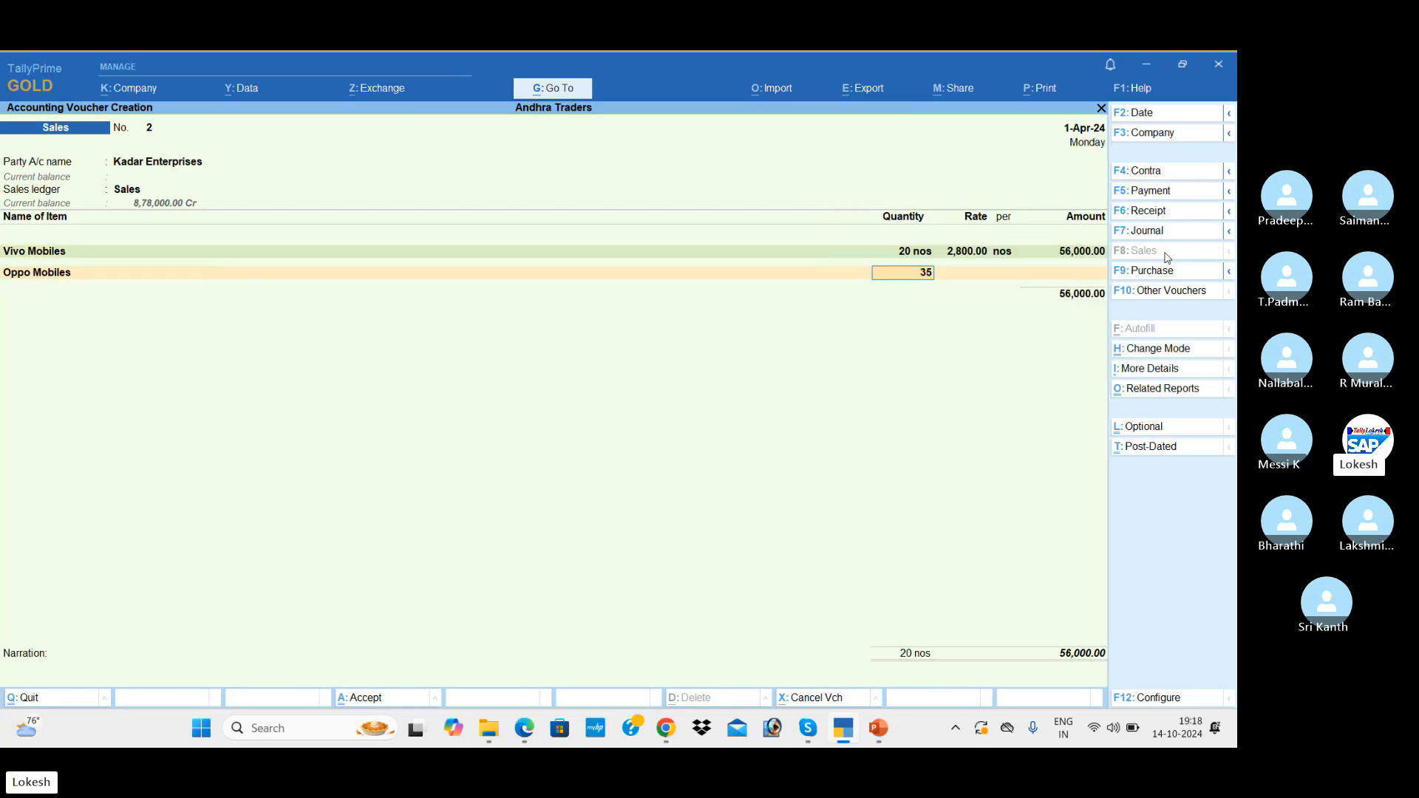
{"action": "key", "text": "BackSpace"}
{"action": "key", "text": "BackSpace"}
{"action": "type", "text": "25"}
{"action": "key", "text": "Return"}
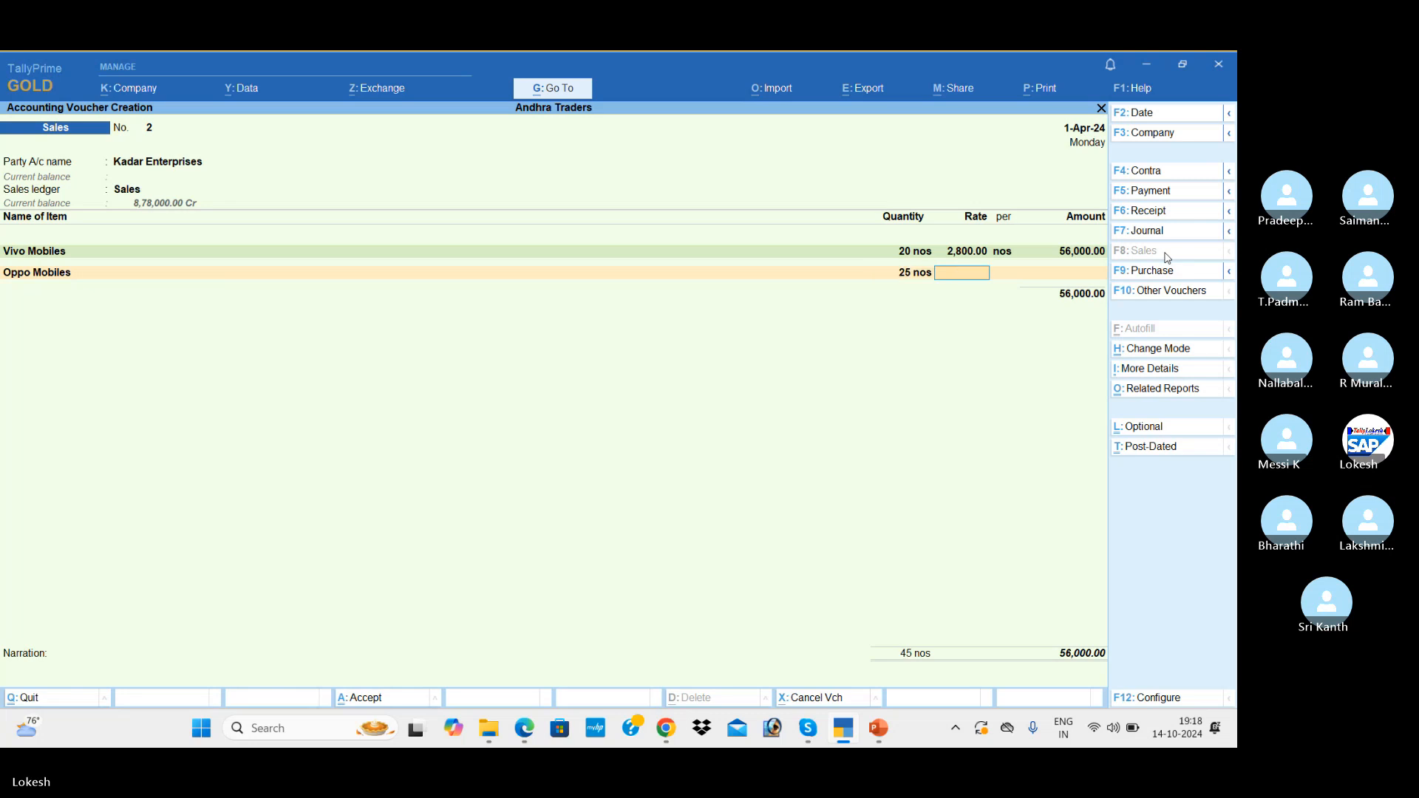
{"action": "type", "text": "3900"}
{"action": "key", "text": "Return"}
{"action": "key", "text": "Return"}
{"action": "key", "text": "Return"}
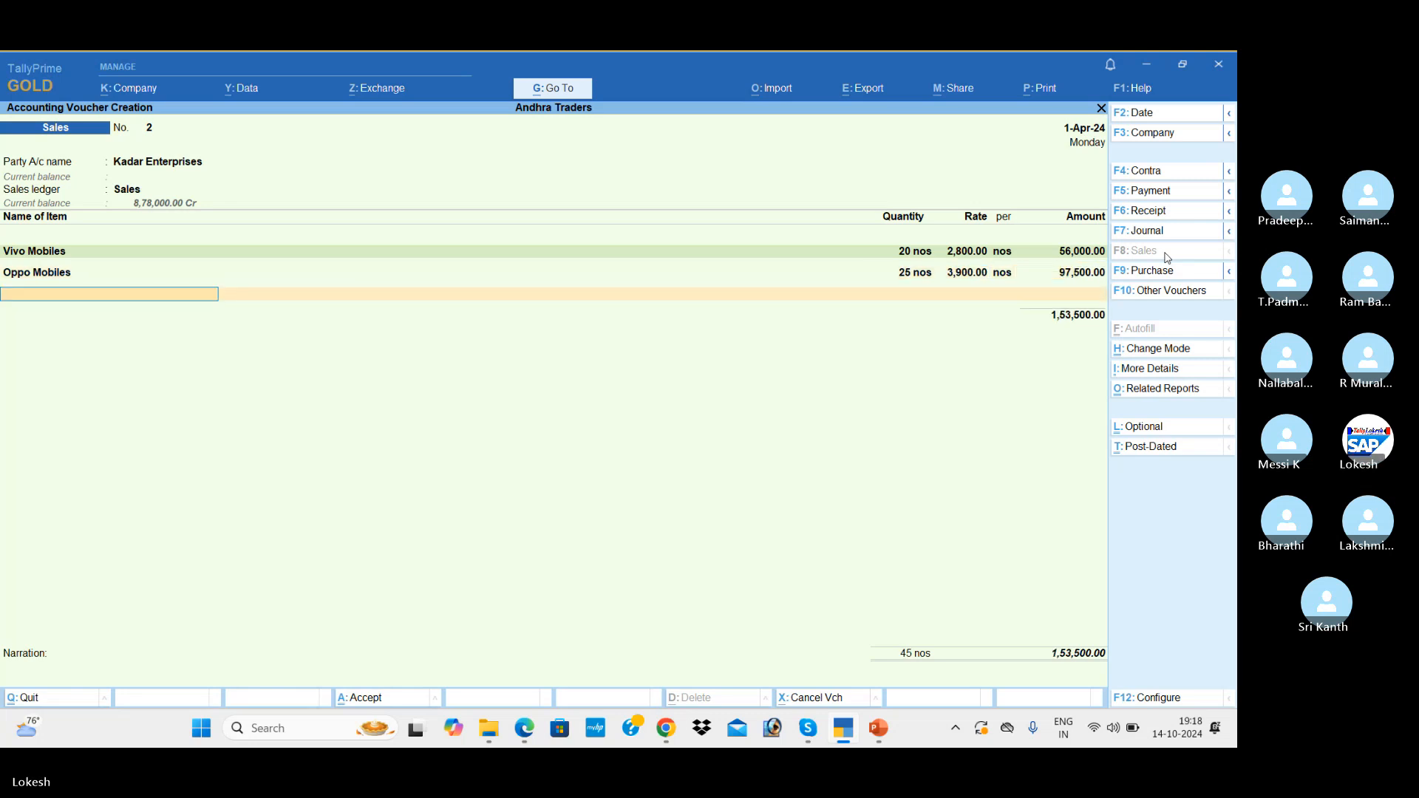
Step: Apply the Output Vat 5% ledger to the Kadar Enterprises sales voucher and save it without a narration
{"action": "key", "text": "Return"}
{"action": "type", "text": "o"}
{"action": "key", "text": "Return"}
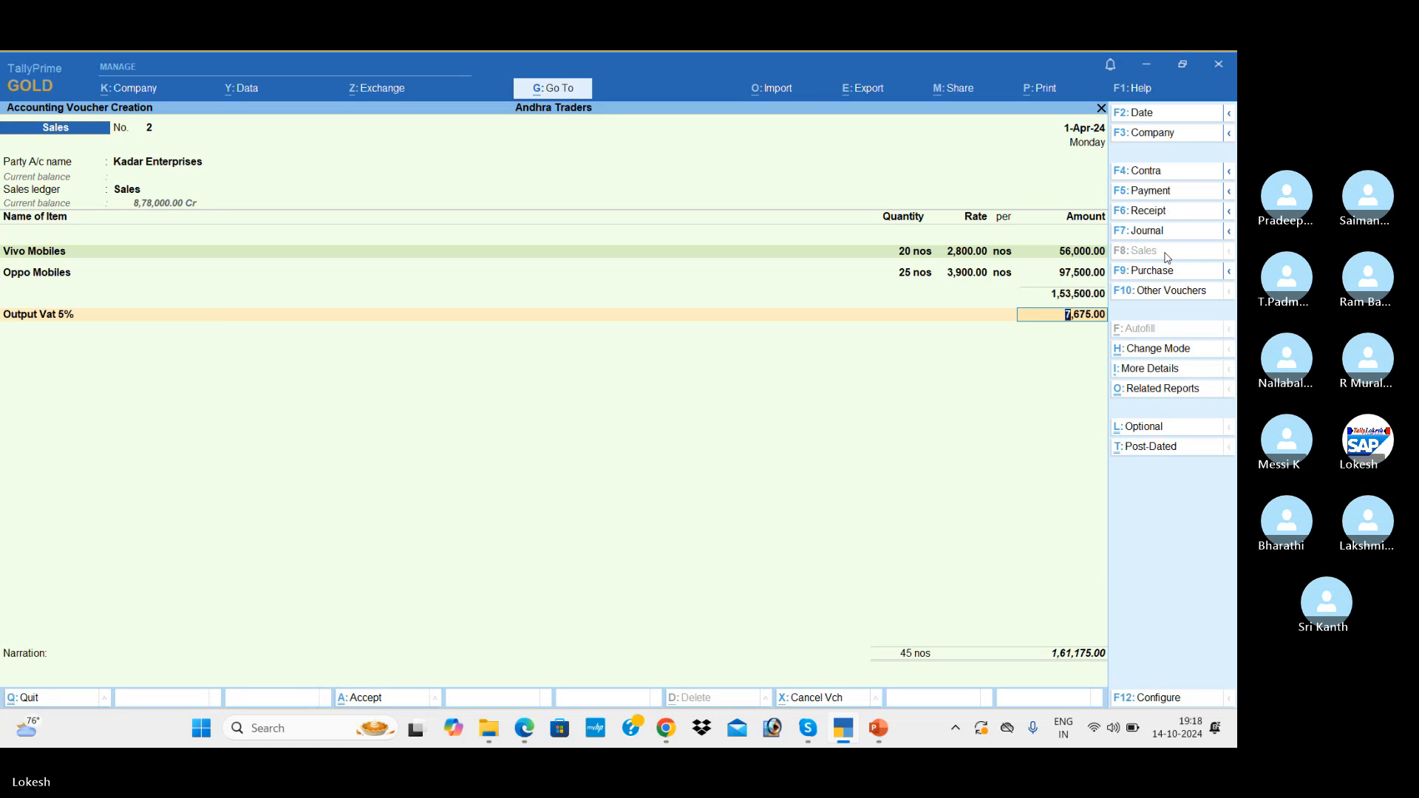
{"action": "key", "text": "Return"}
{"action": "key", "text": "Return"}
{"action": "key", "text": "Return"}
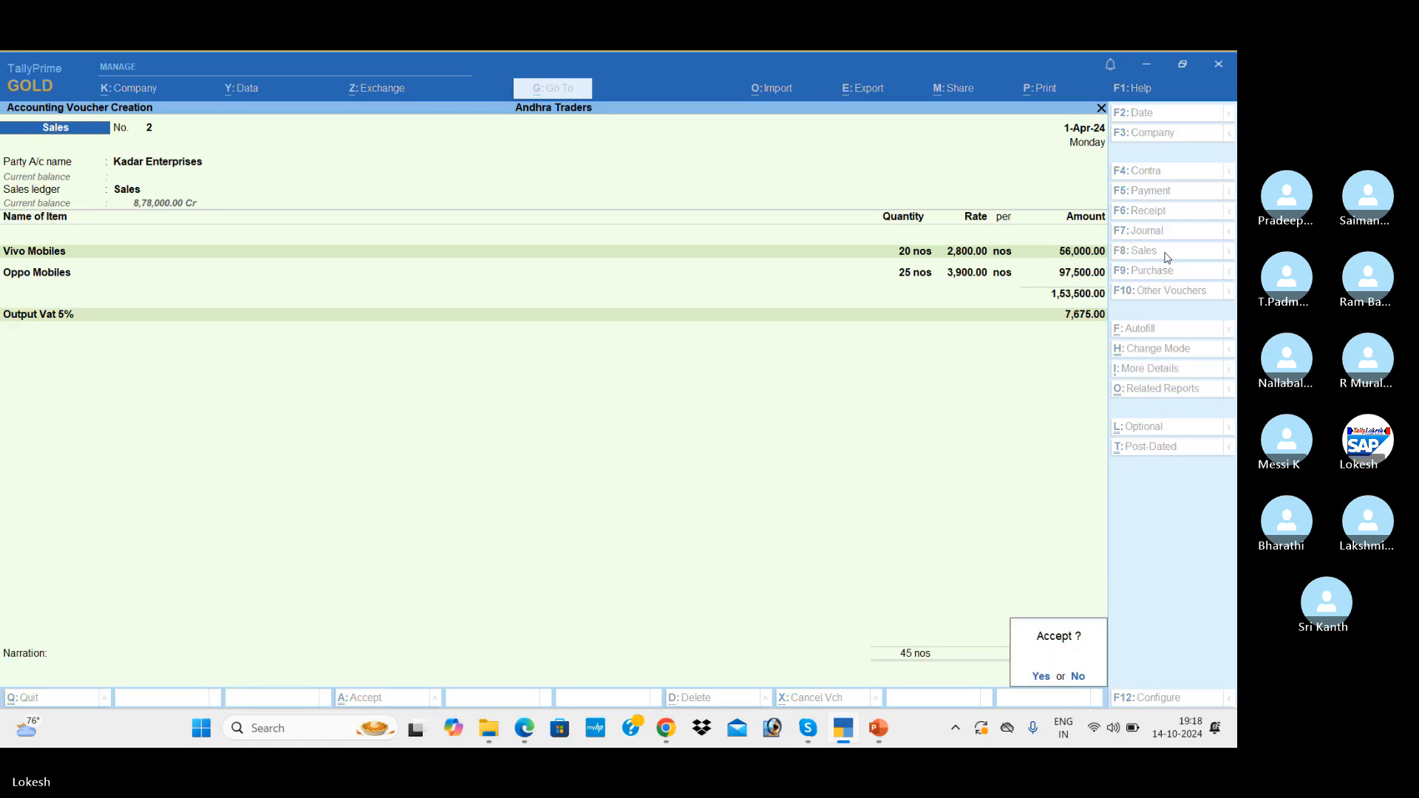
{"action": "key", "text": "Return"}
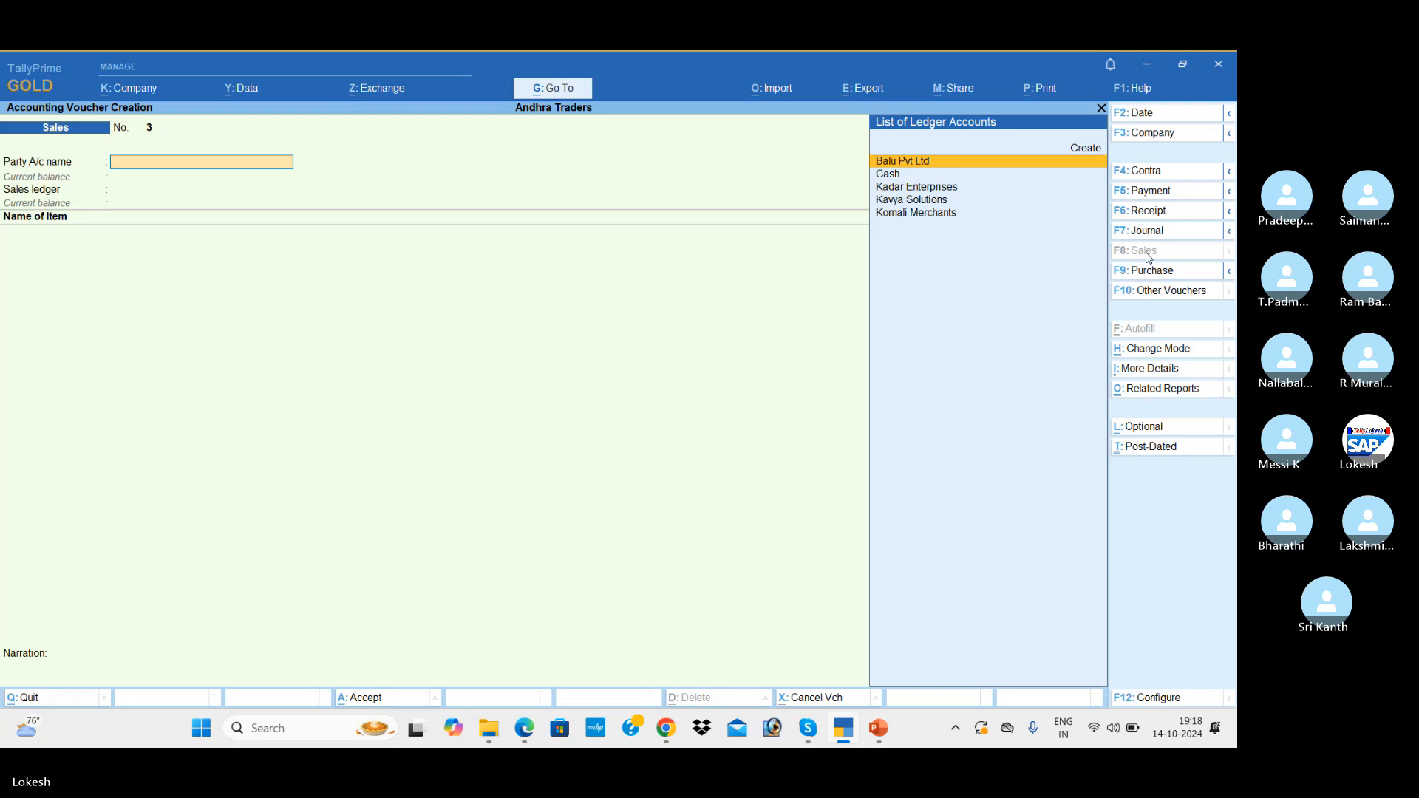
Step: Leave voucher entry and review the recorded vouchers for 1-Apr-24 in the Day Book
{"action": "key", "text": "Escape"}
{"action": "key", "text": "Down"}
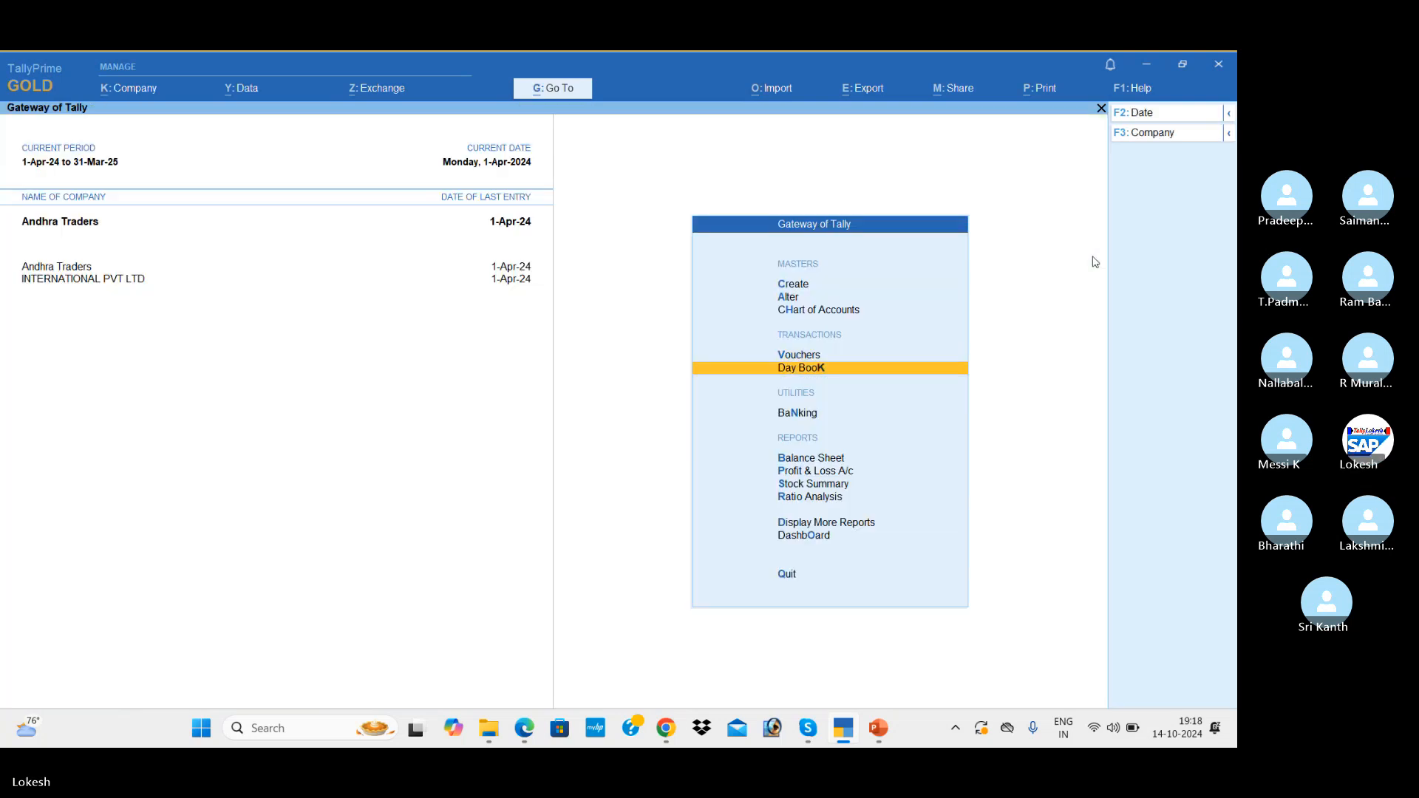
{"action": "key", "text": "Return"}
{"action": "key", "text": "Down"}
{"action": "key", "text": "Down"}
{"action": "key", "text": "Down"}
{"action": "key", "text": "Down"}
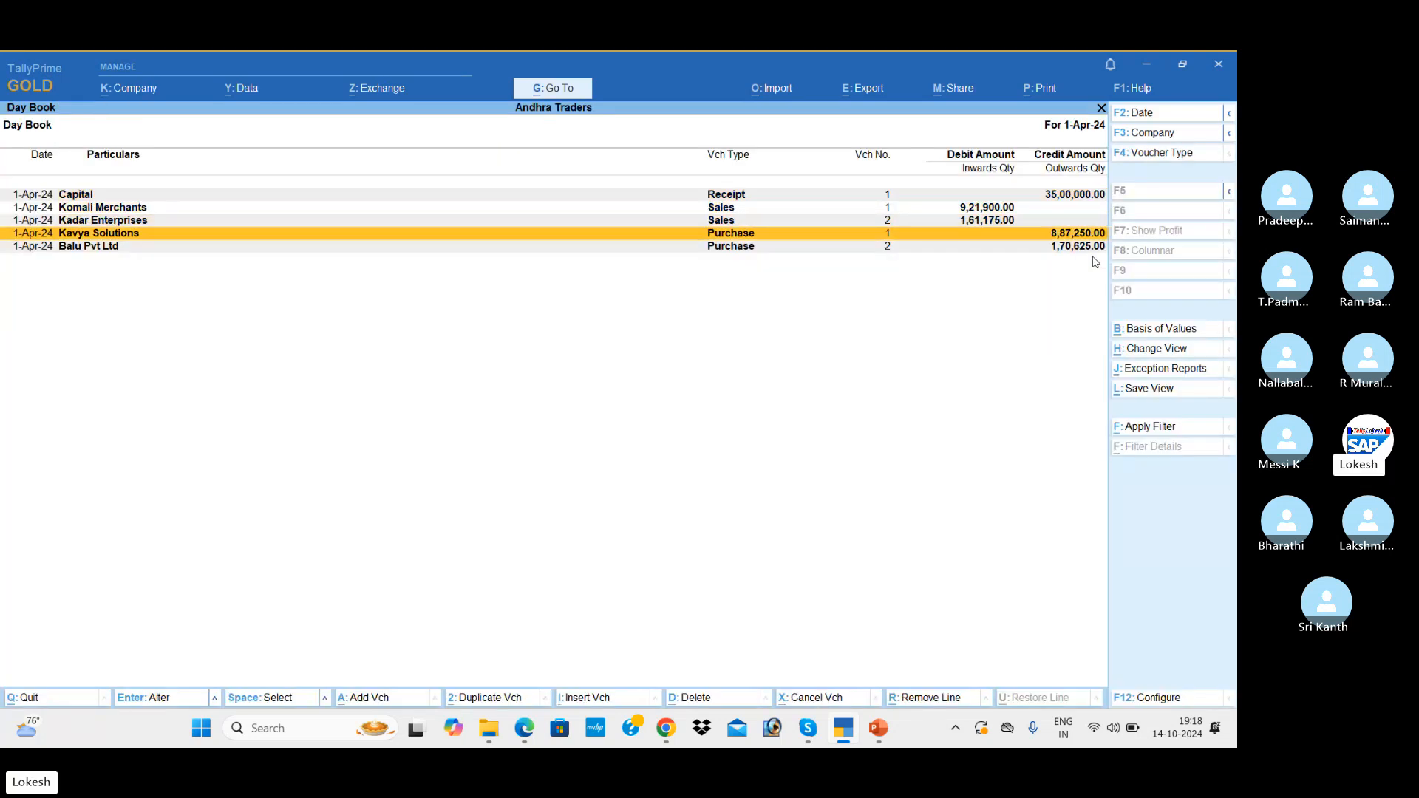
{"action": "key", "text": "Escape"}
Step: Review the Profit & Loss A/c in detailed format, going through its entries down to the net profit
{"action": "key", "text": "Down"}
{"action": "key", "text": "Down"}
{"action": "key", "text": "Down"}
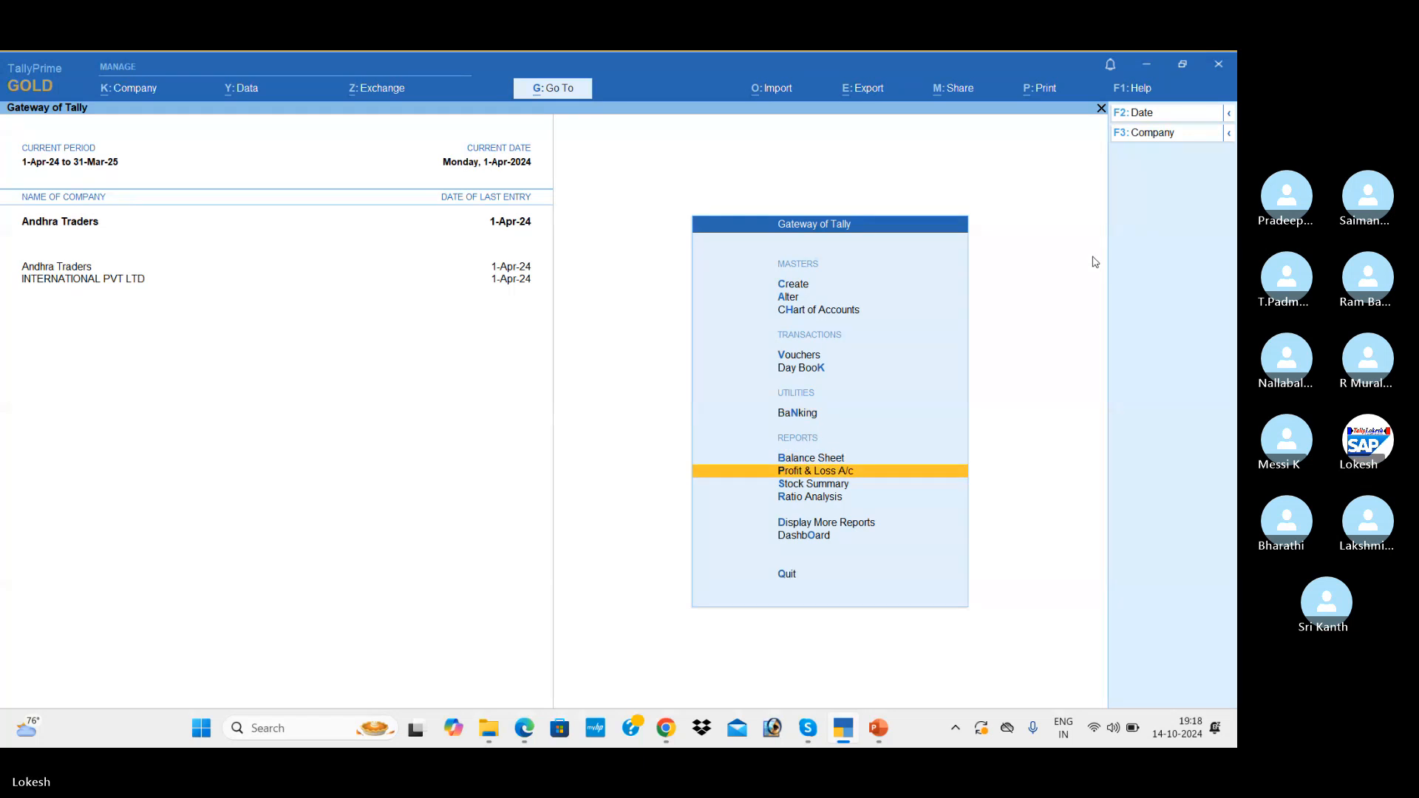
{"action": "key", "text": "Return"}
{"action": "key", "text": "alt+F5"}
{"action": "key", "text": "Down"}
{"action": "key", "text": "Down"}
{"action": "key", "text": "Down"}
{"action": "key", "text": "Down"}
{"action": "key", "text": "Down"}
{"action": "key", "text": "Down"}
{"action": "key", "text": "Down"}
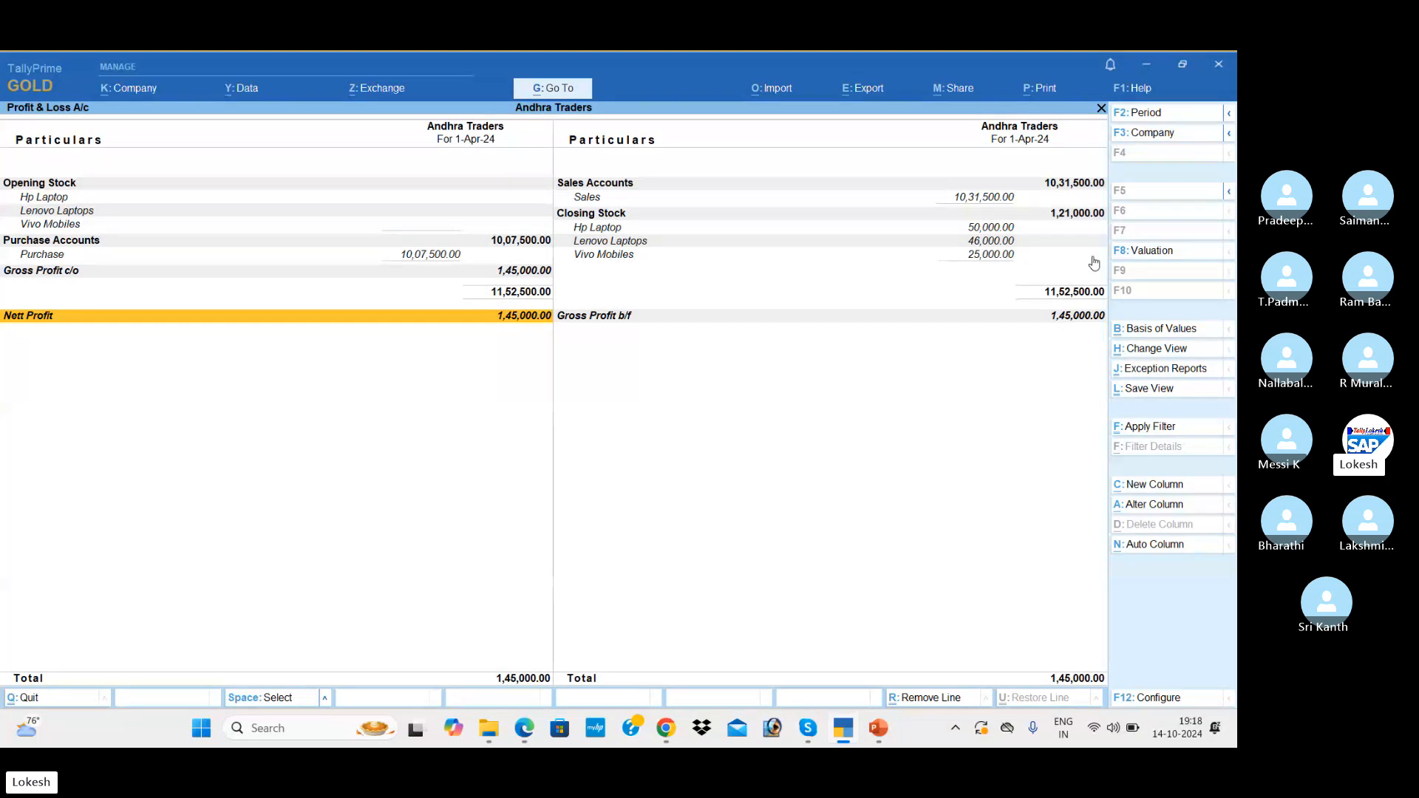
{"action": "key", "text": "Escape"}
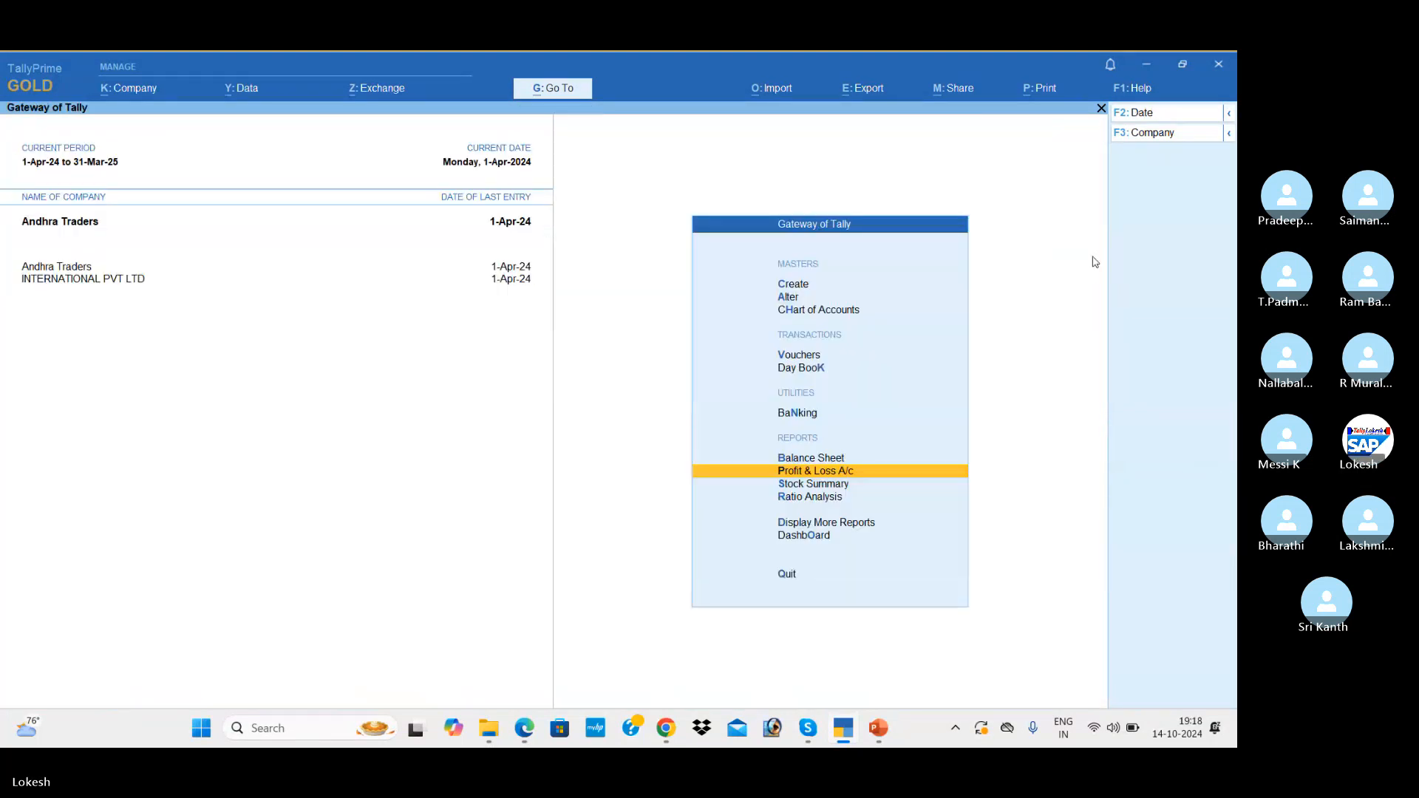
Step: Configure the Stock Summary to show goods inwards and goods outwards, keeping the other options at their defaults, and review it
{"action": "key", "text": "Down"}
{"action": "key", "text": "Return"}
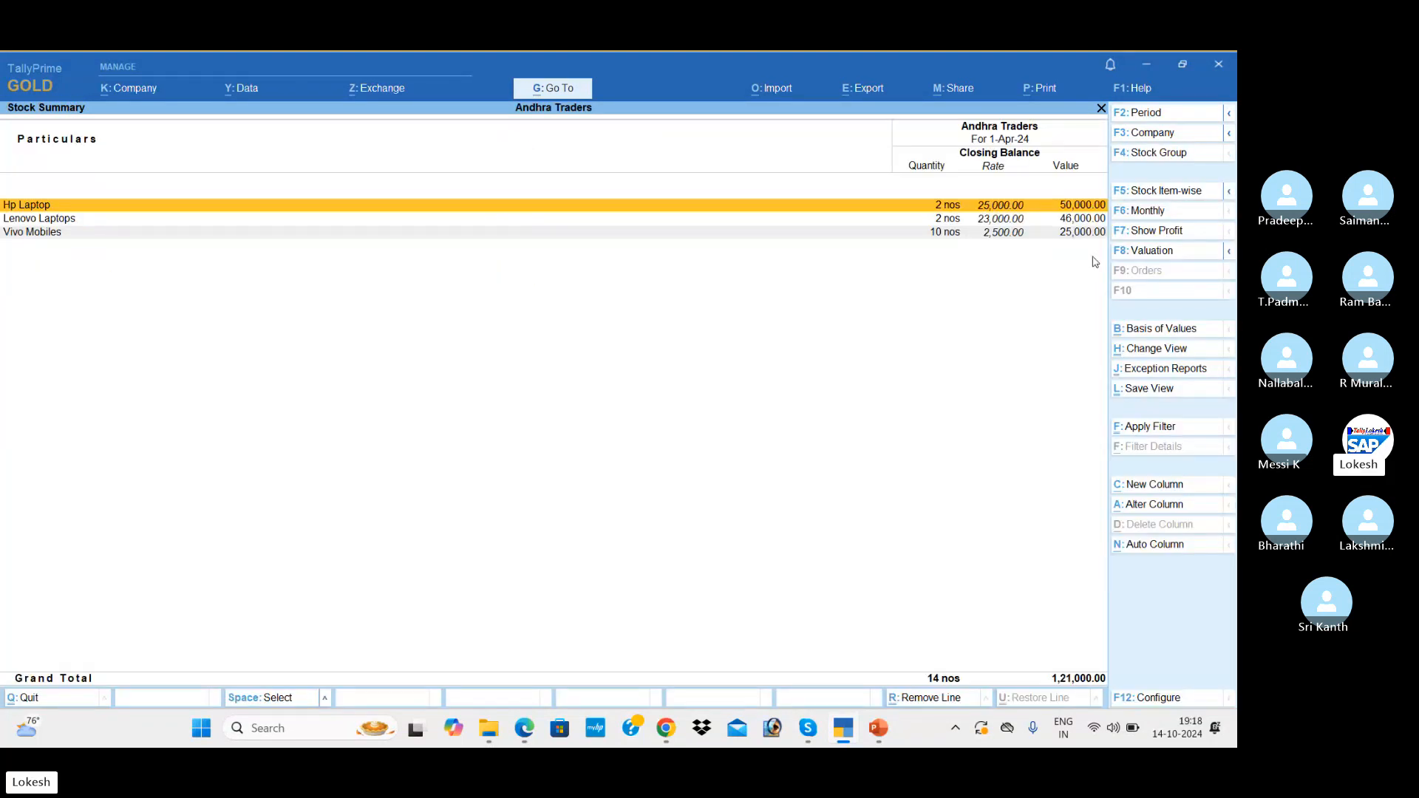
{"action": "left_click", "coordinate": [1161, 699]}
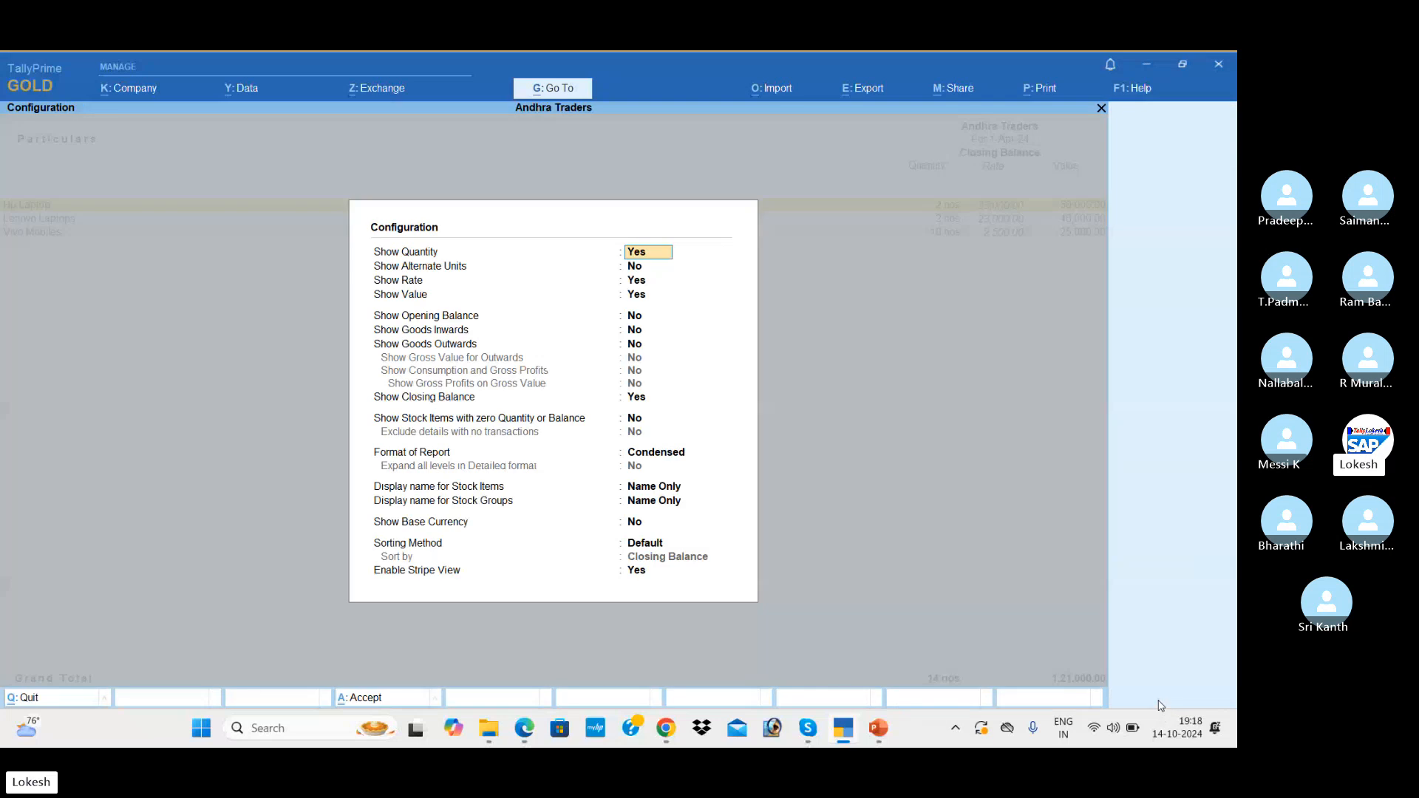
{"action": "key", "text": "Down"}
{"action": "key", "text": "Down"}
{"action": "key", "text": "Down"}
{"action": "key", "text": "Down"}
{"action": "key", "text": "Down"}
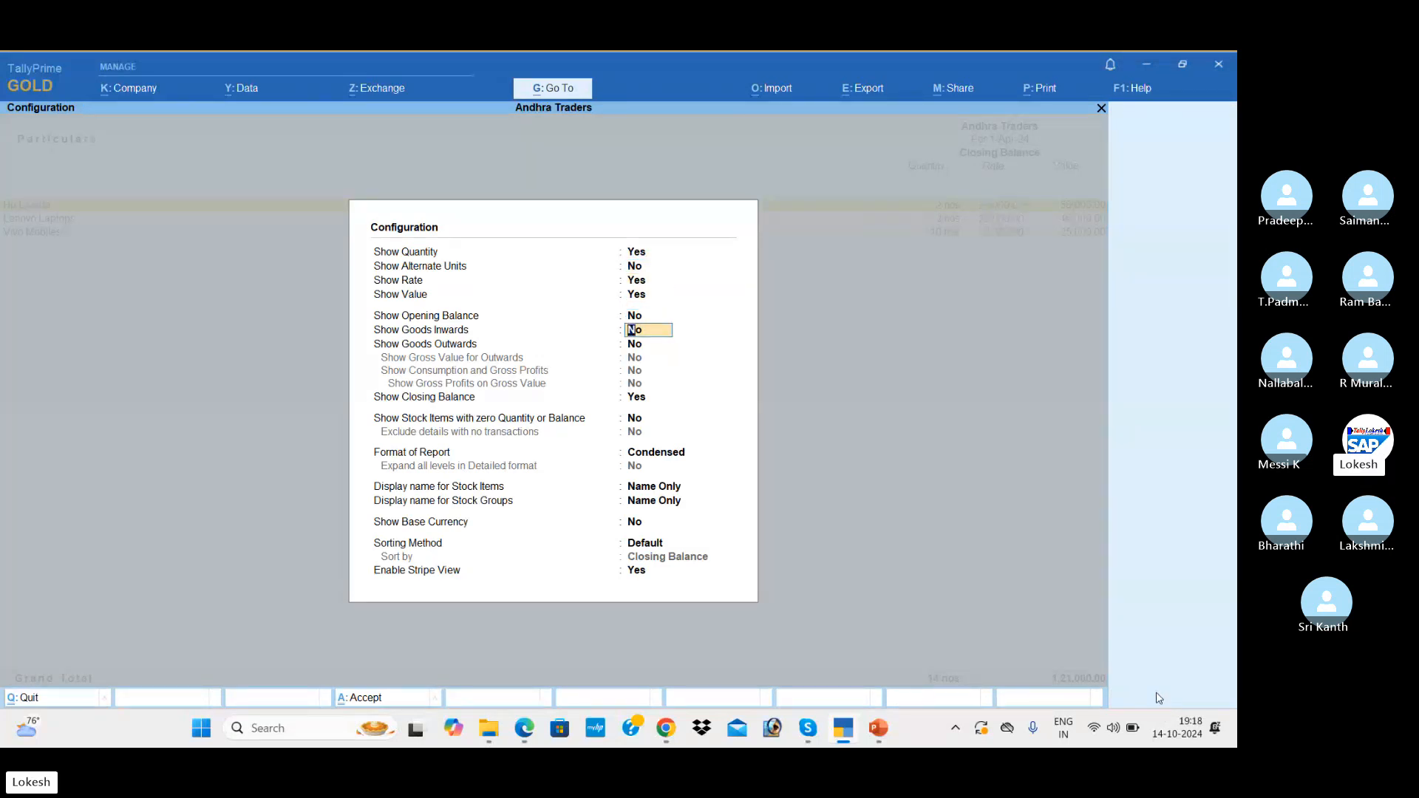
{"action": "type", "text": "y"}
{"action": "key", "text": "Return"}
{"action": "type", "text": "y"}
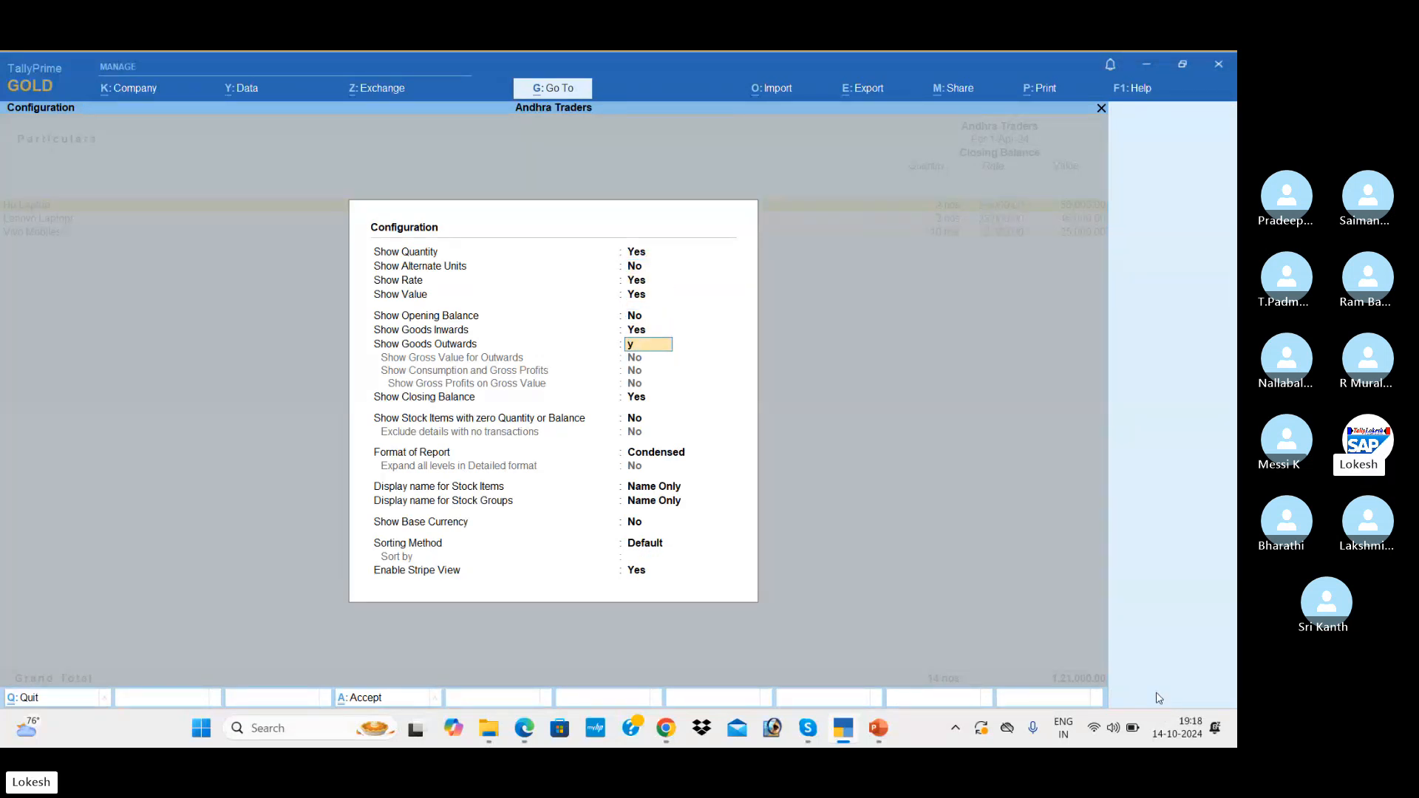
{"action": "key", "text": "Return"}
{"action": "key", "text": "Return"}
{"action": "key", "text": "Return"}
{"action": "key", "text": "Return"}
{"action": "key", "text": "Return"}
{"action": "key", "text": "Return"}
{"action": "key", "text": "Return"}
{"action": "key", "text": "Return"}
{"action": "key", "text": "Return"}
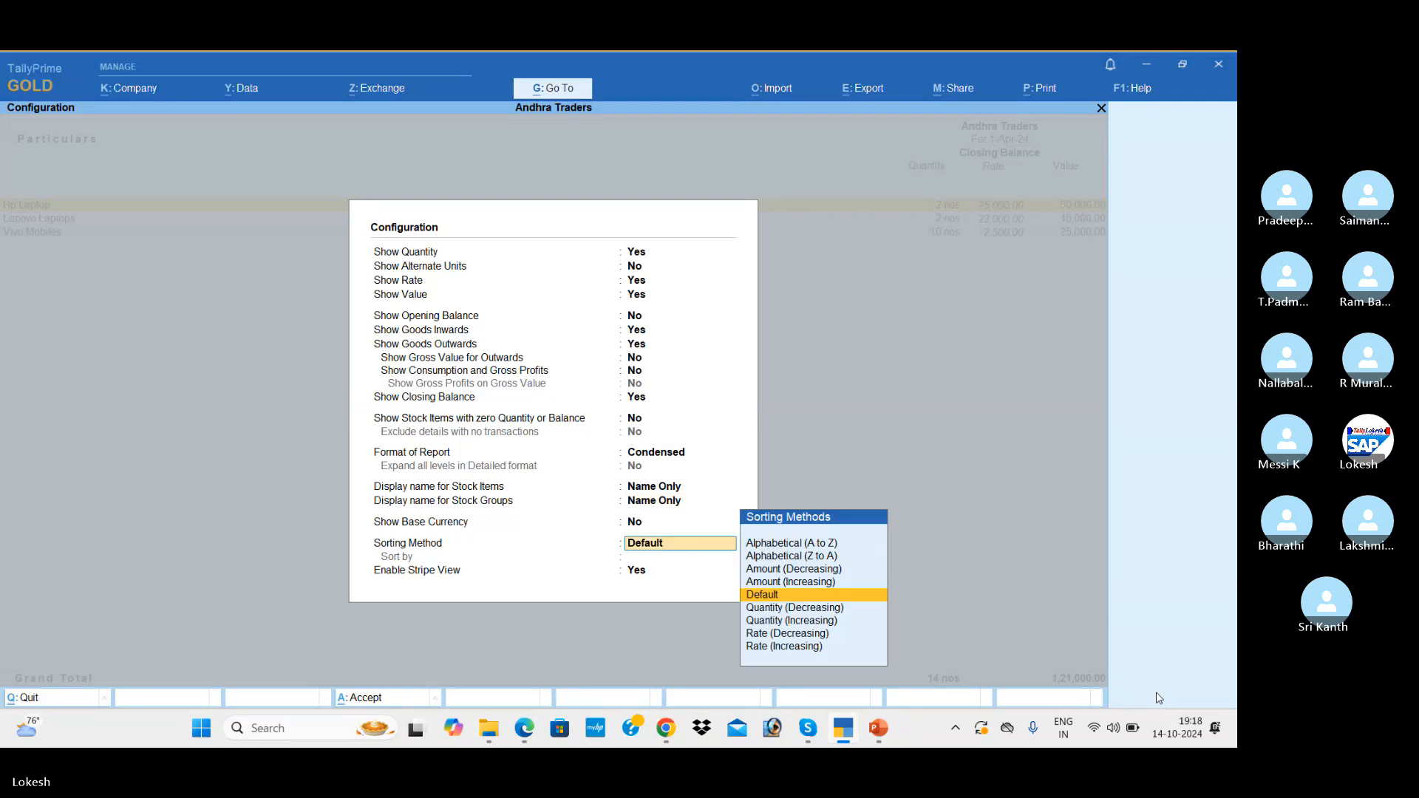
{"action": "key", "text": "Return"}
{"action": "key", "text": "Return"}
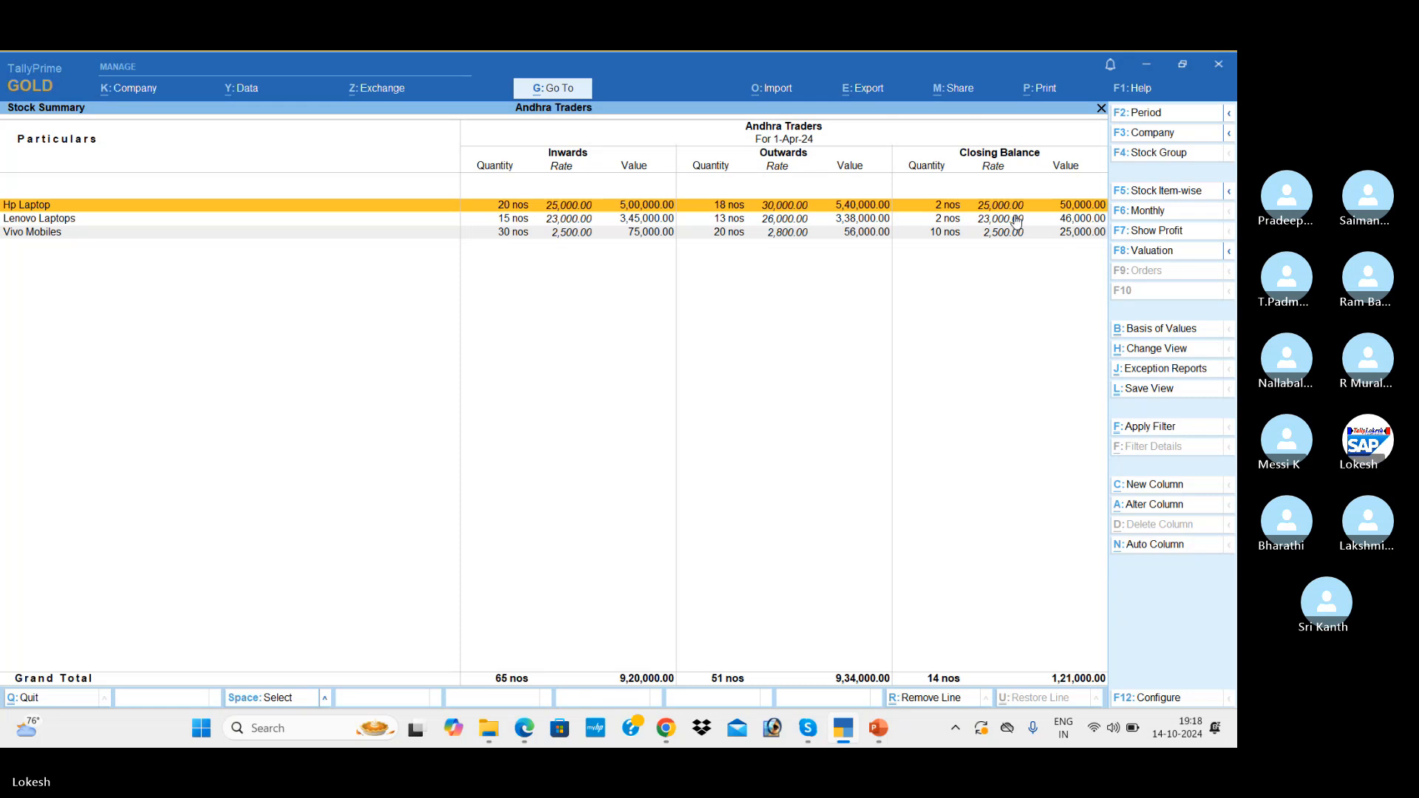
{"action": "key", "text": "Escape"}
Step: Review the company Dashboard, examining the trading details and the current assets and liabilities
{"action": "key", "text": "Down"}
{"action": "key", "text": "Down"}
{"action": "key", "text": "Down"}
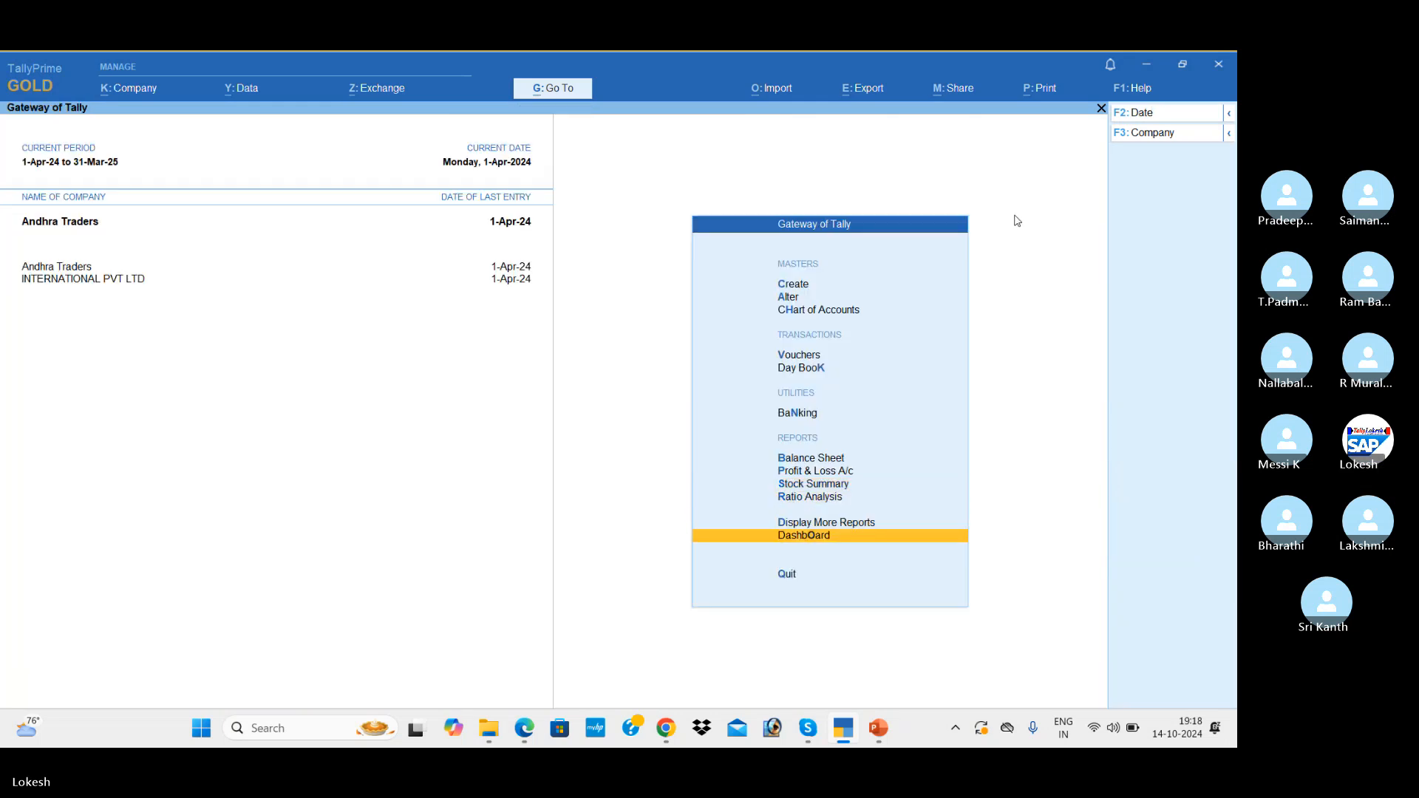
{"action": "key", "text": "Return"}
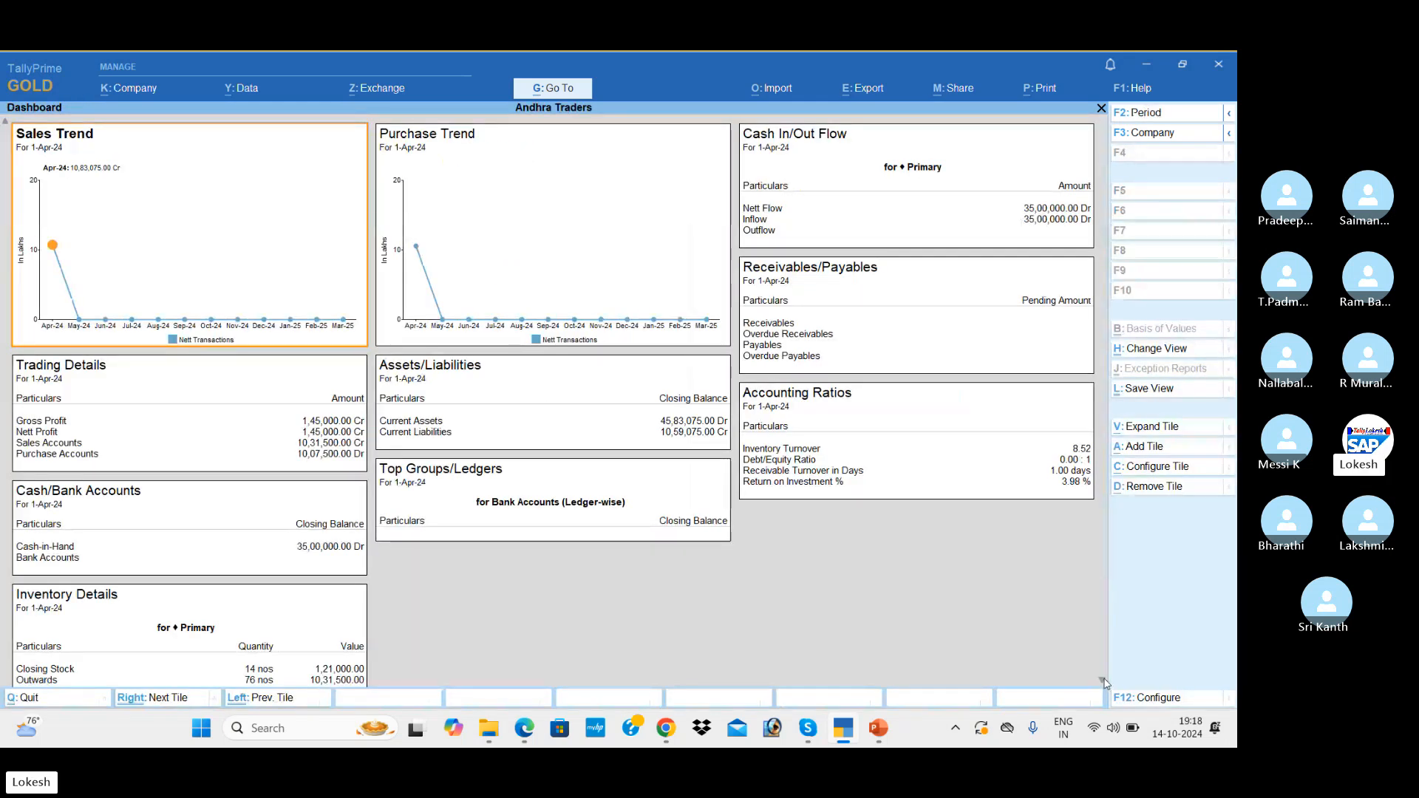
{"action": "scroll", "coordinate": [1067, 587], "scroll_direction": "down", "scroll_amount": 1}
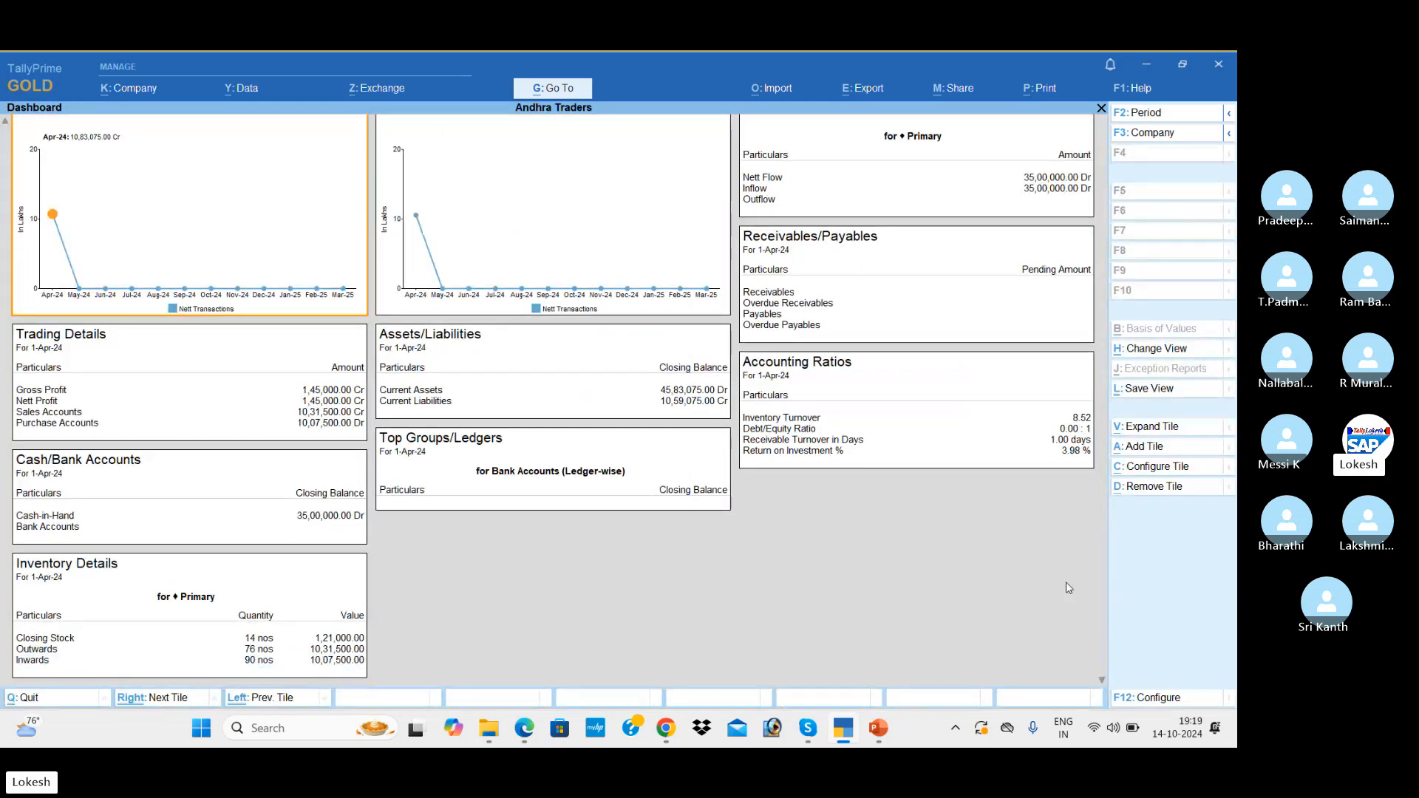
{"action": "left_click", "coordinate": [332, 392]}
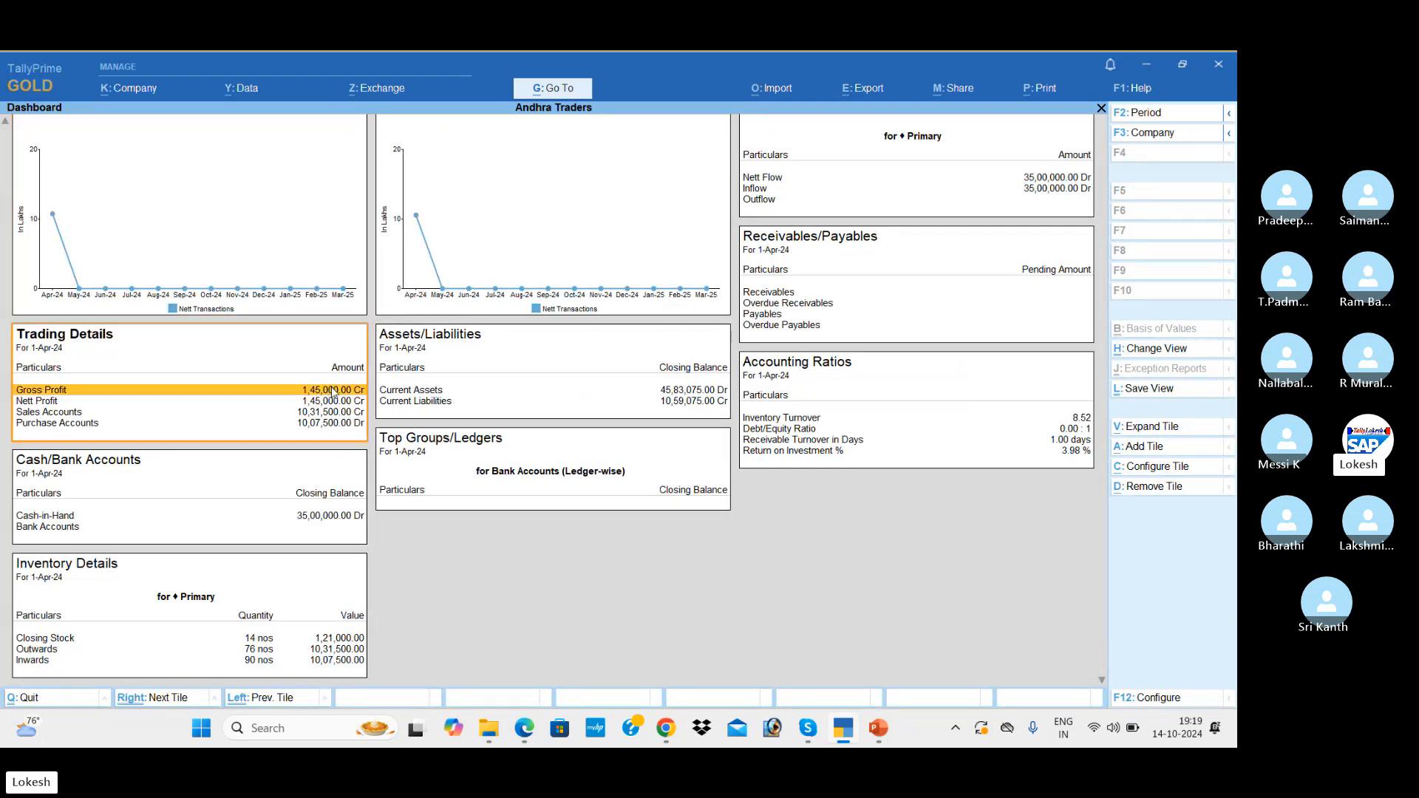
{"action": "key", "text": "Down"}
{"action": "key", "text": "Down"}
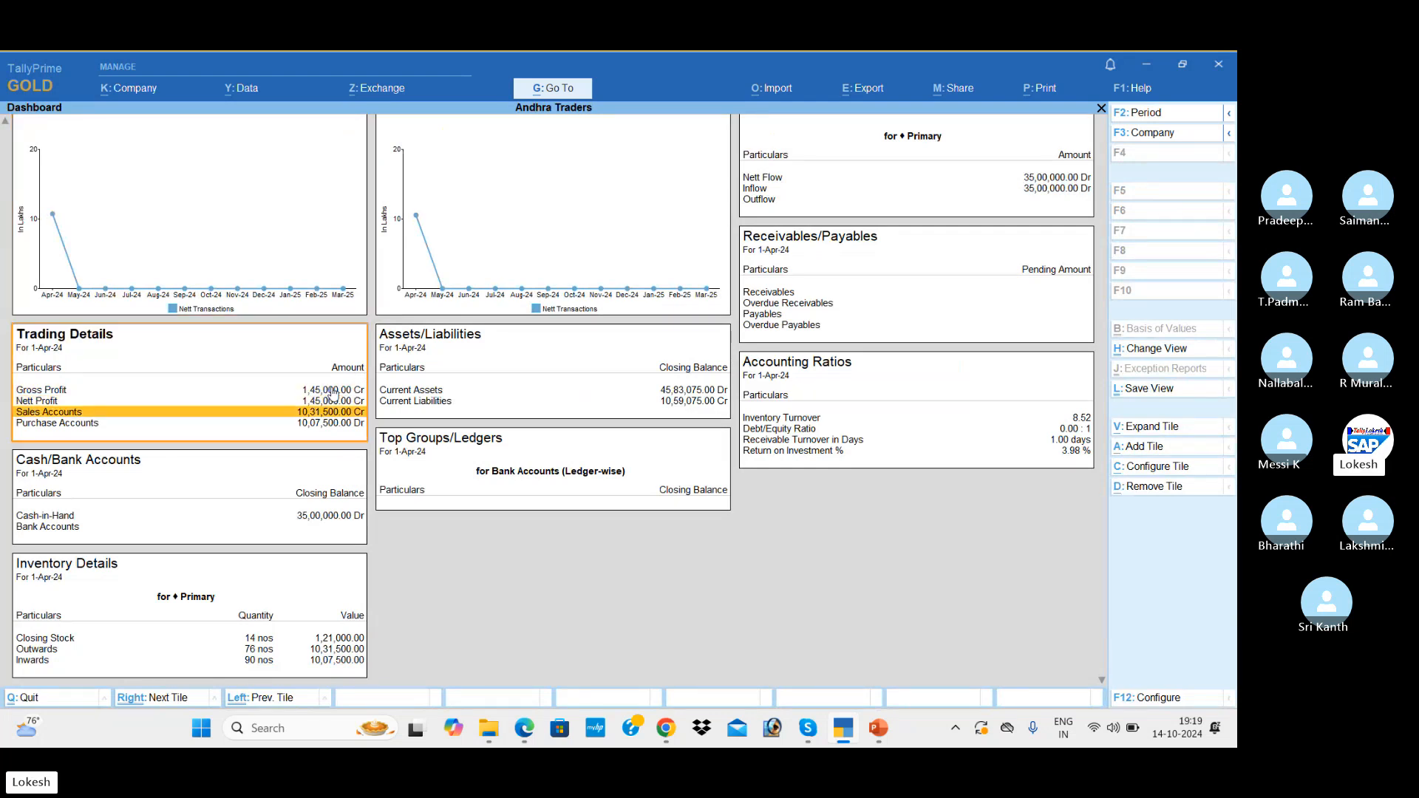
{"action": "key", "text": "Down"}
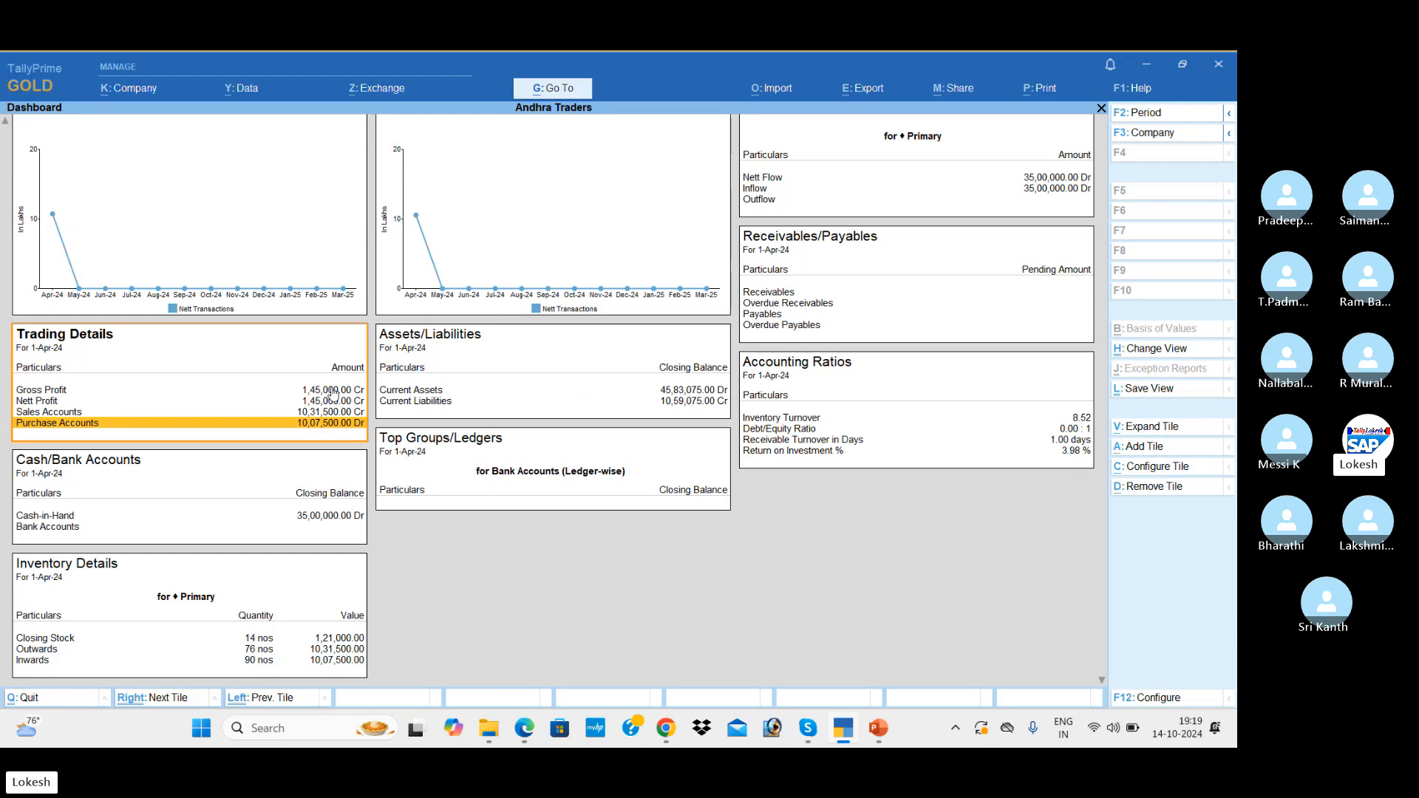
{"action": "left_click", "coordinate": [667, 394]}
{"action": "left_click", "coordinate": [671, 403]}
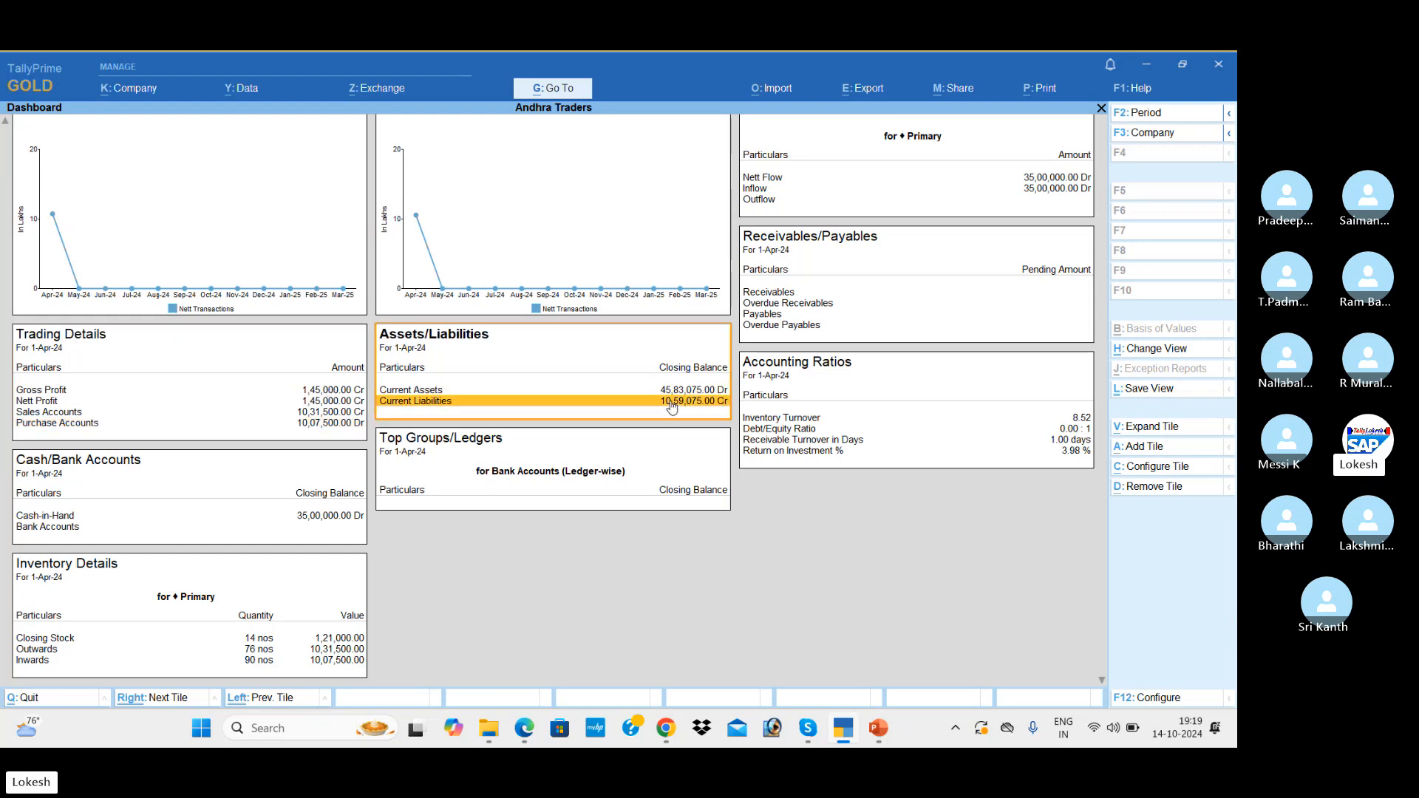
{"action": "key", "text": "Escape"}
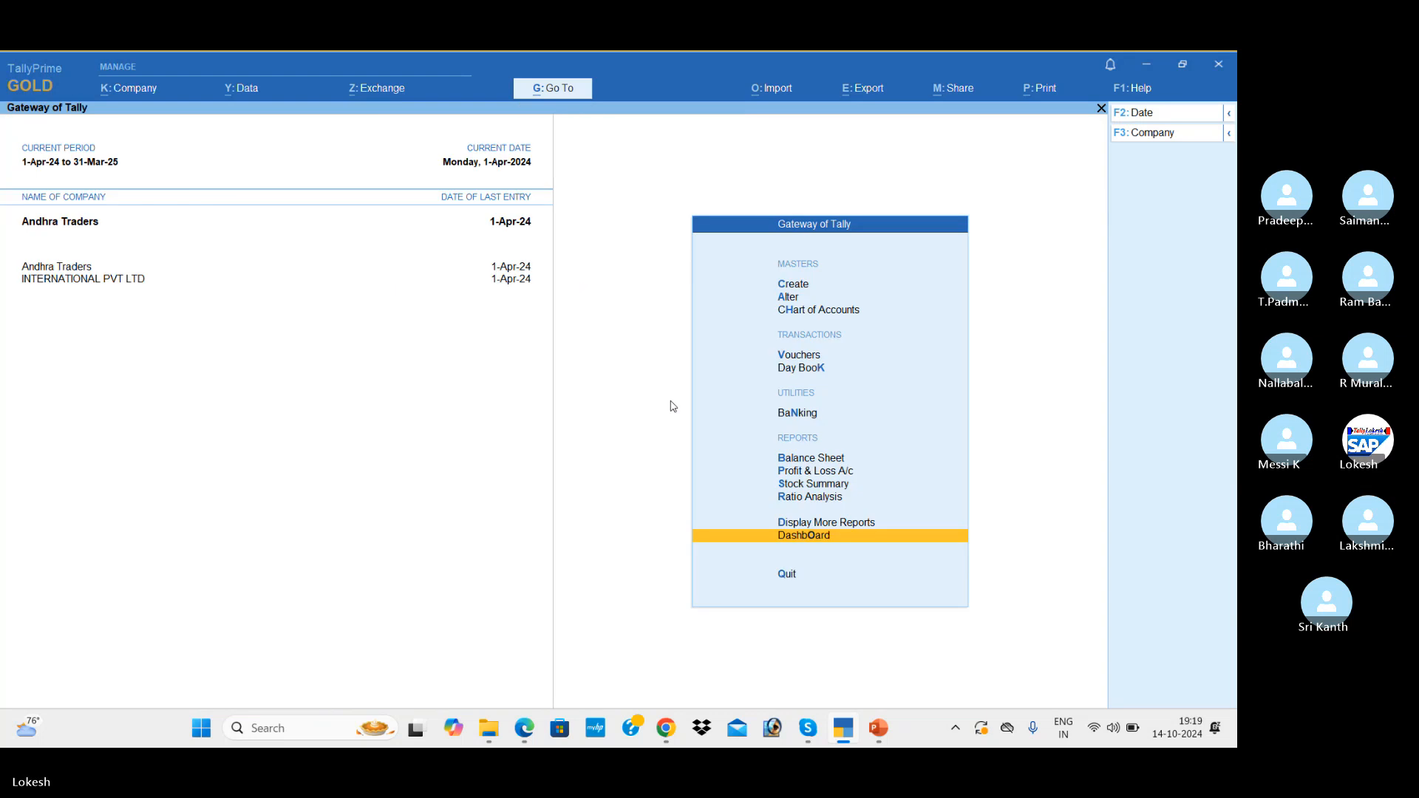
Step: Try to view the VAT Reports among the additional statutory reports, declining the offer to visit TallyHelp
{"action": "key", "text": "Up"}
{"action": "key", "text": "Return"}
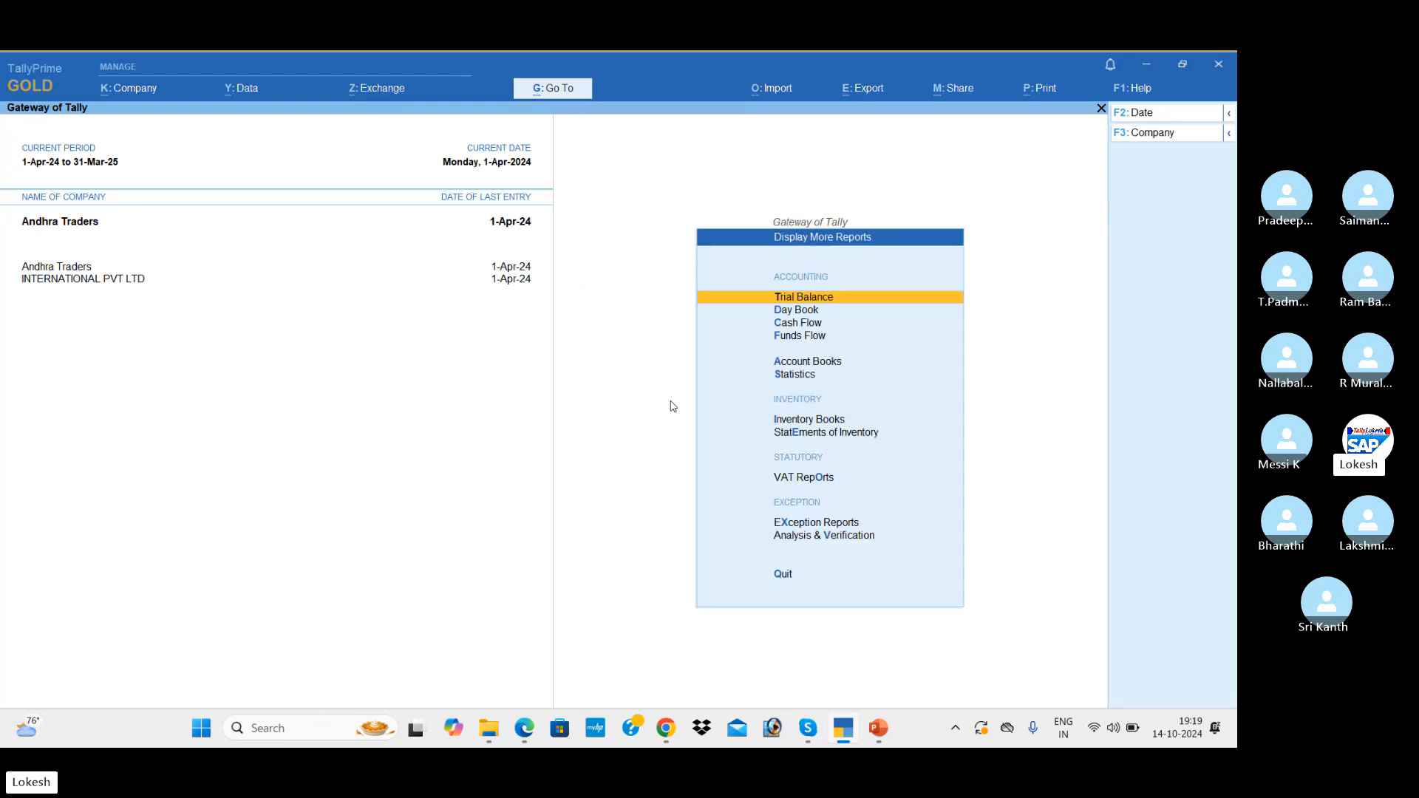
{"action": "key", "text": "Down"}
{"action": "key", "text": "Down"}
{"action": "key", "text": "Down"}
{"action": "key", "text": "Down"}
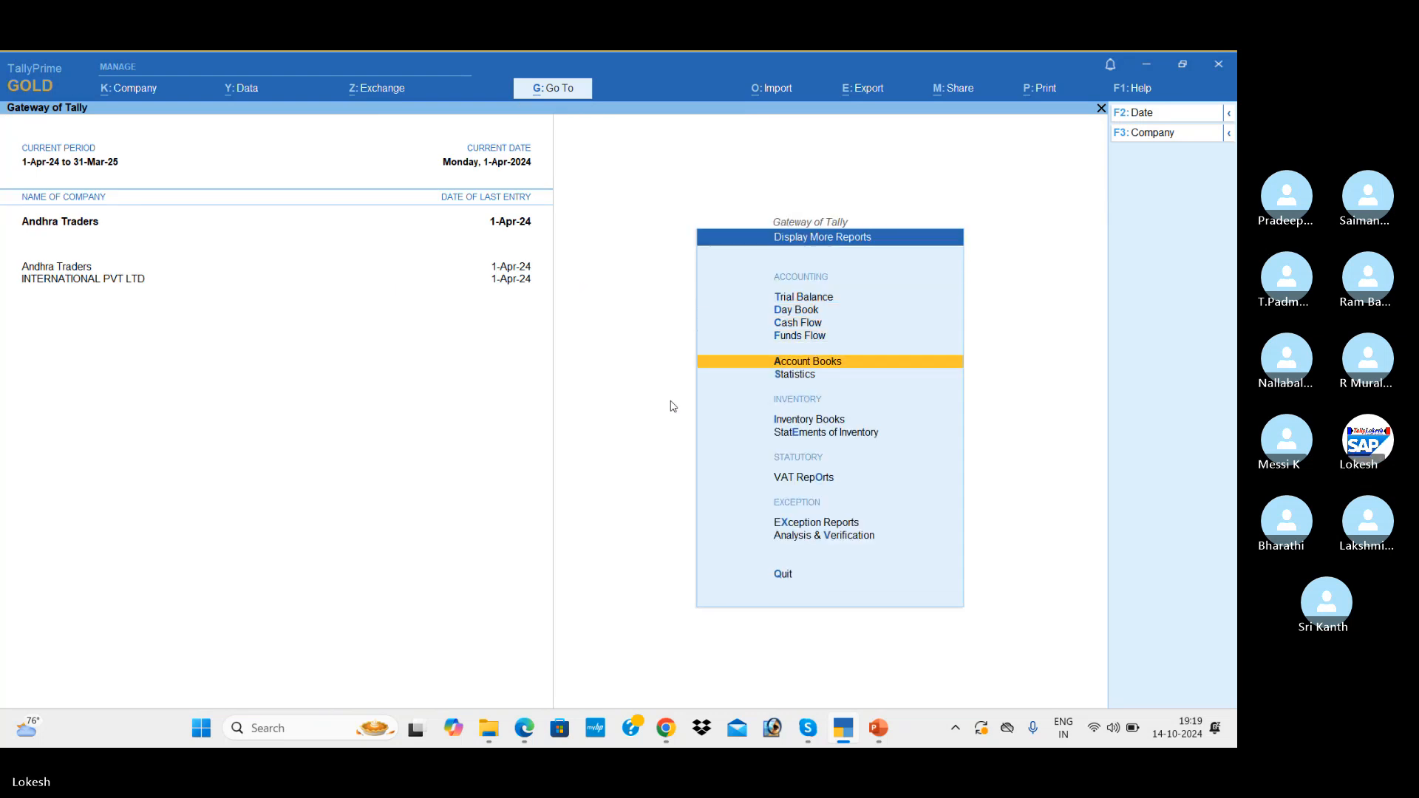
{"action": "key", "text": "Down"}
{"action": "key", "text": "Down"}
{"action": "key", "text": "Down"}
{"action": "key", "text": "Down"}
{"action": "key", "text": "Down"}
{"action": "key", "text": "Up"}
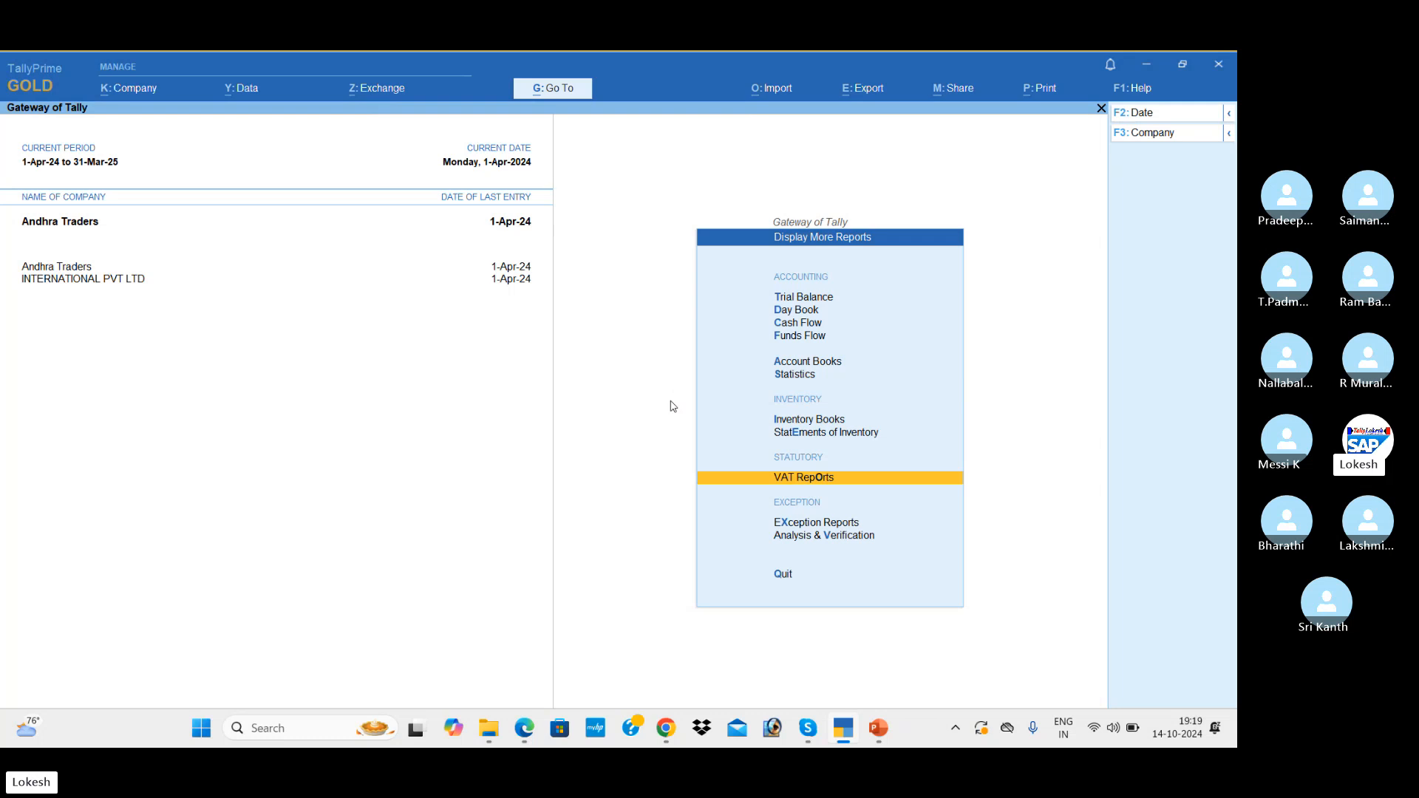
{"action": "key", "text": "Return"}
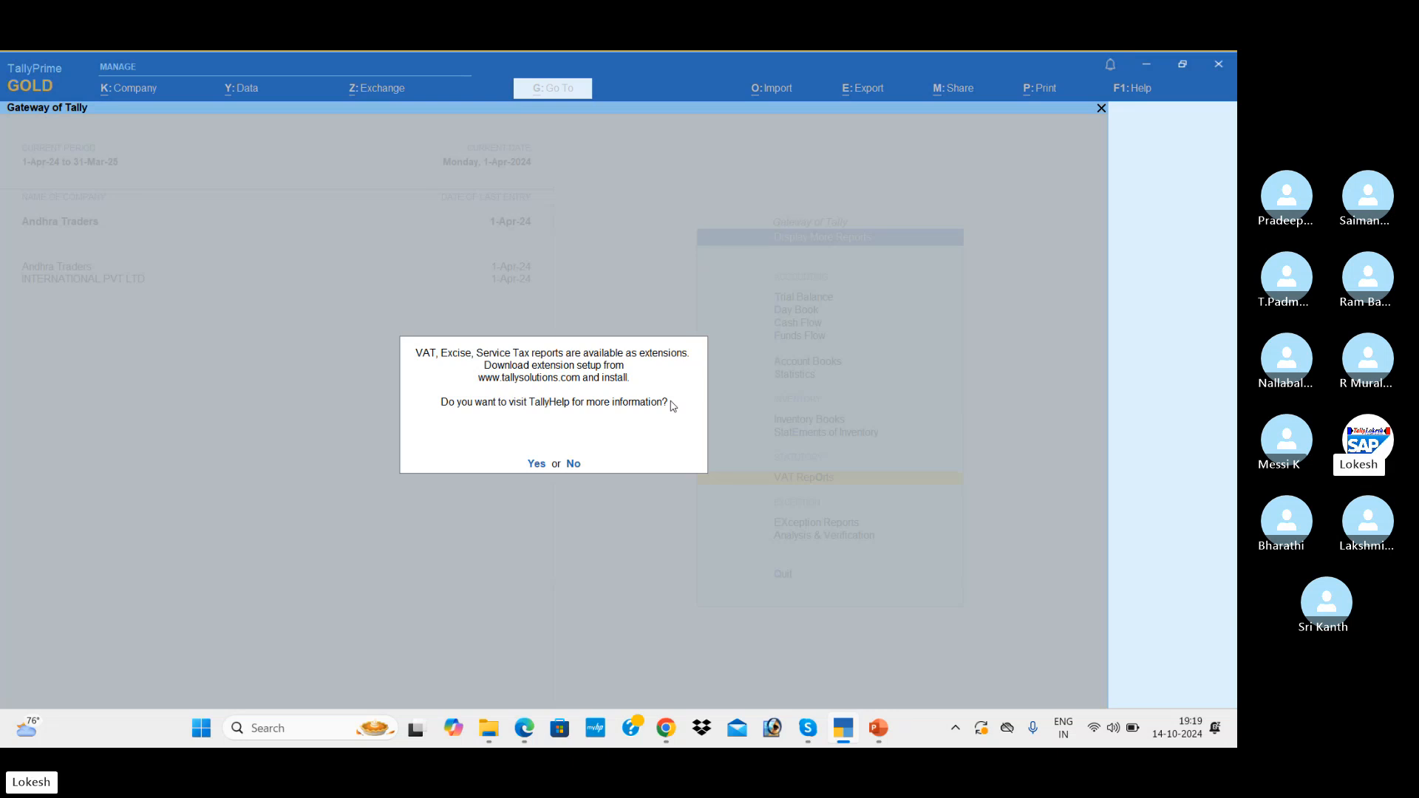
{"action": "key", "text": "n"}
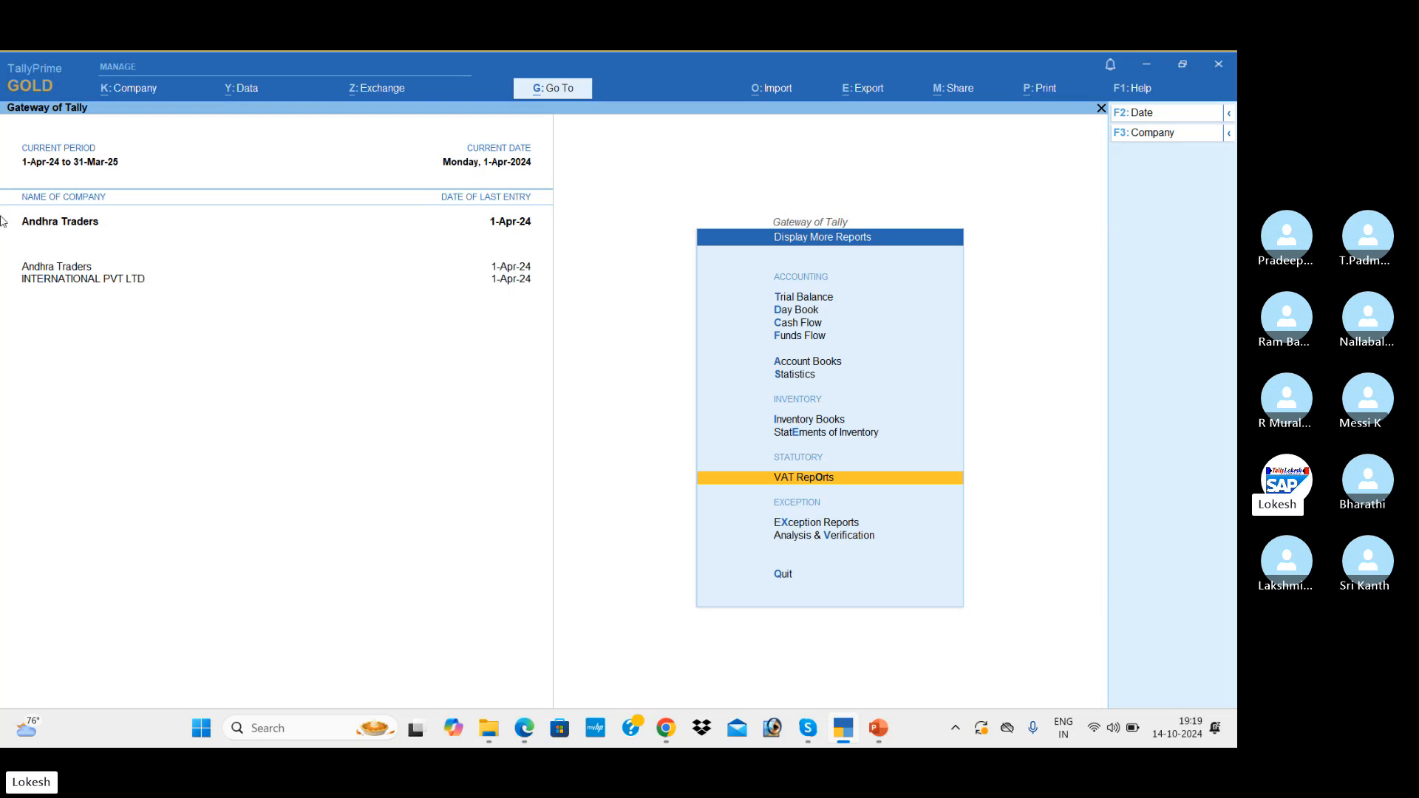
Step: Switch to the invoice PDF in Microsoft Edge and close its browser window
{"action": "mouse_move", "coordinate": [530, 737]}
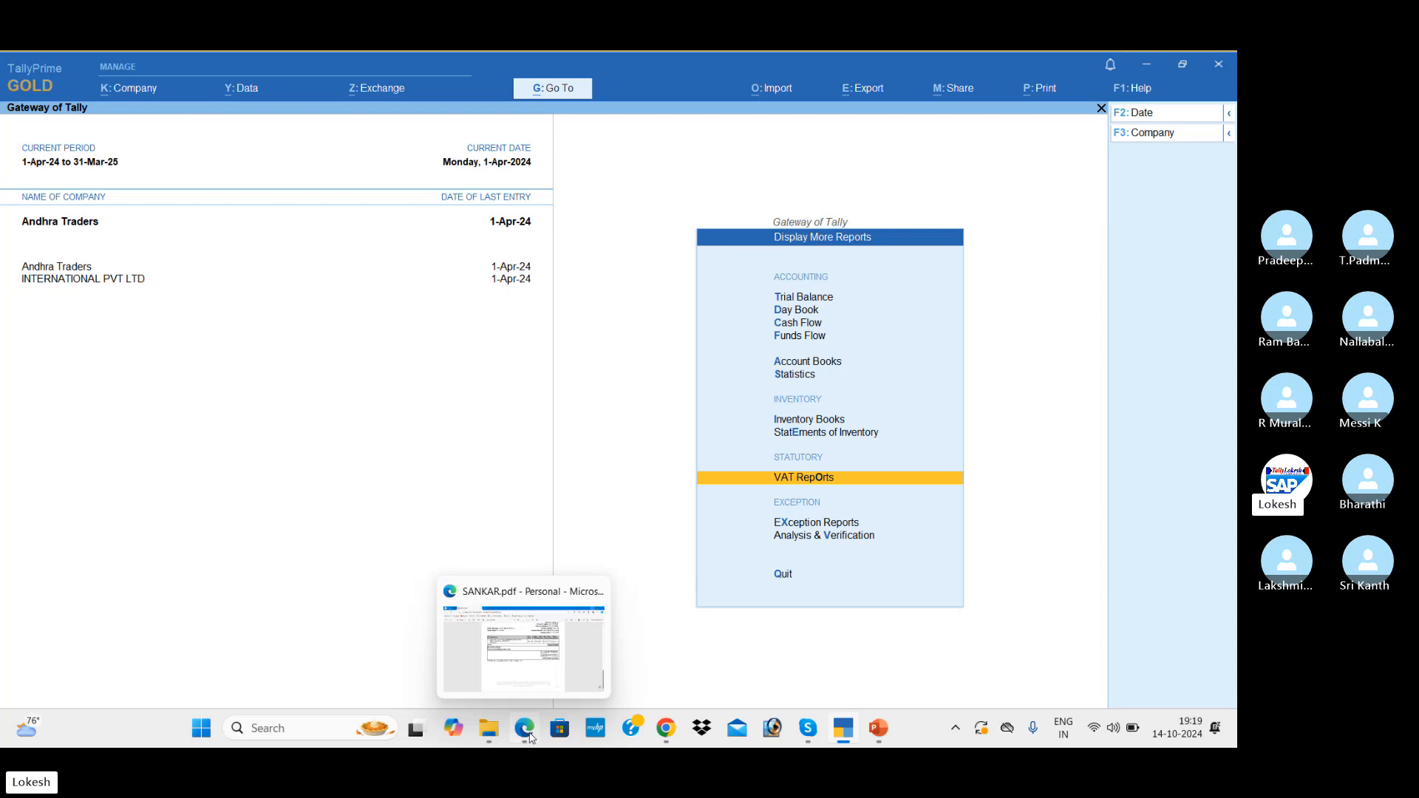
{"action": "left_click", "coordinate": [529, 665]}
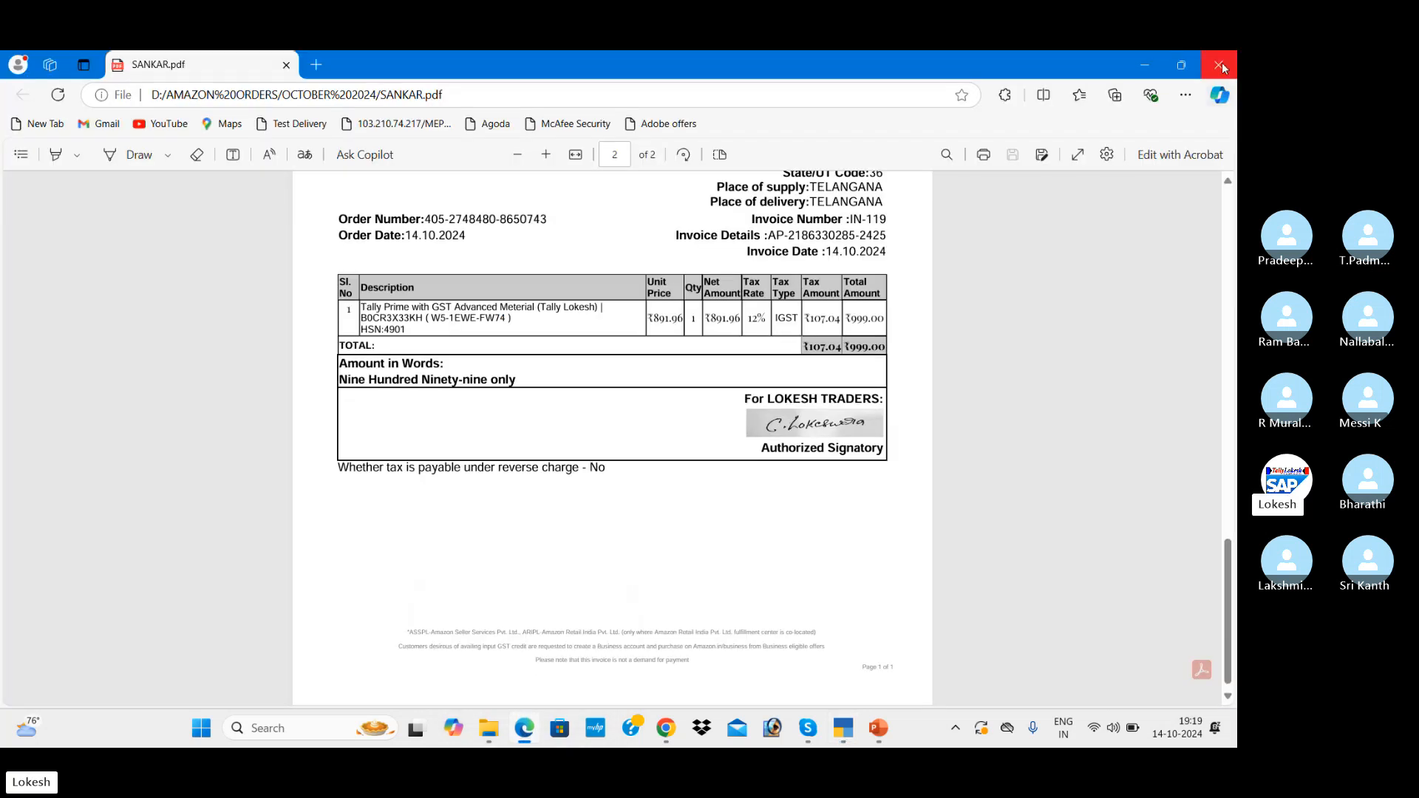
{"action": "left_click", "coordinate": [1219, 65]}
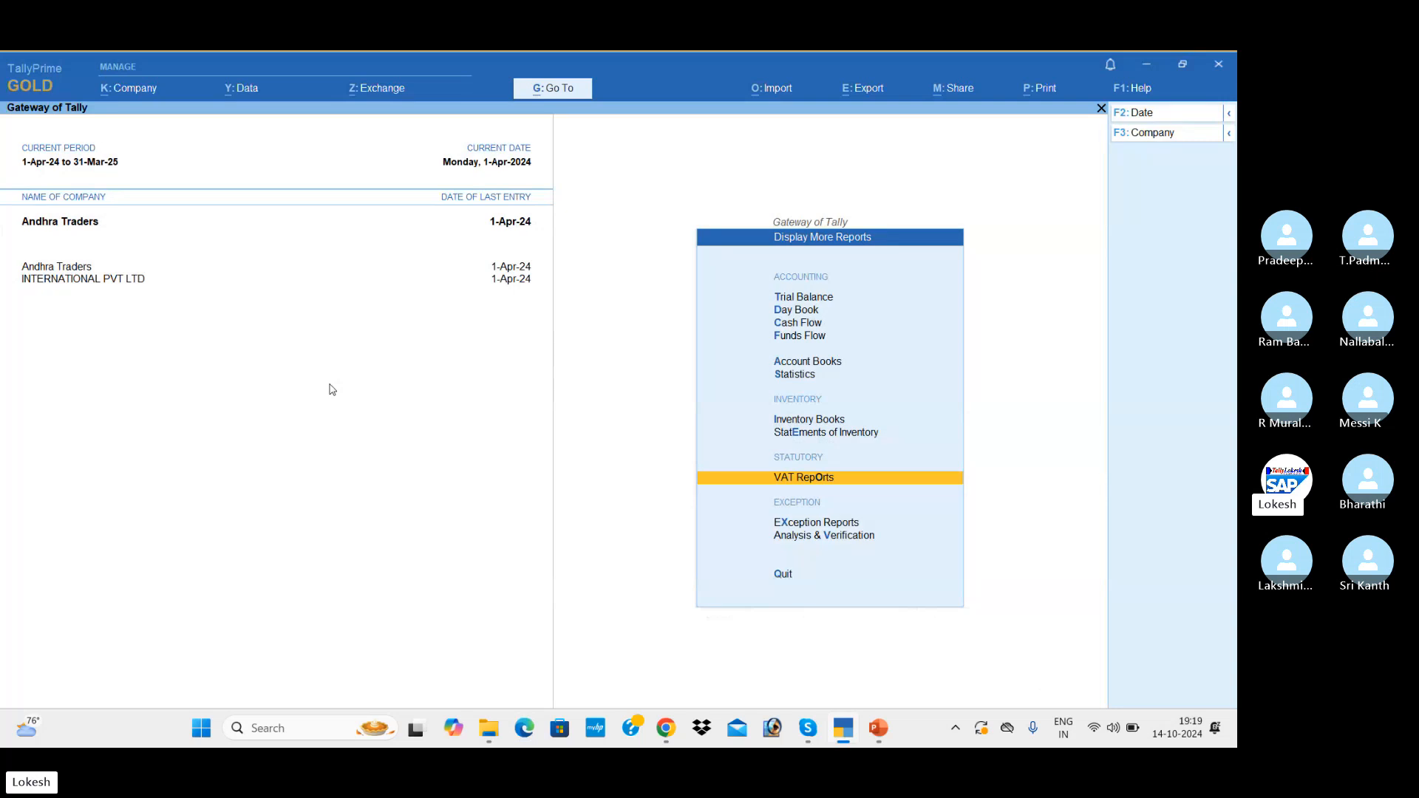
Step: Switch to the TALLY PRIME ( 7 PM )BATCH 57 call in Skype and dismiss the recording notice
{"action": "left_click", "coordinate": [810, 730]}
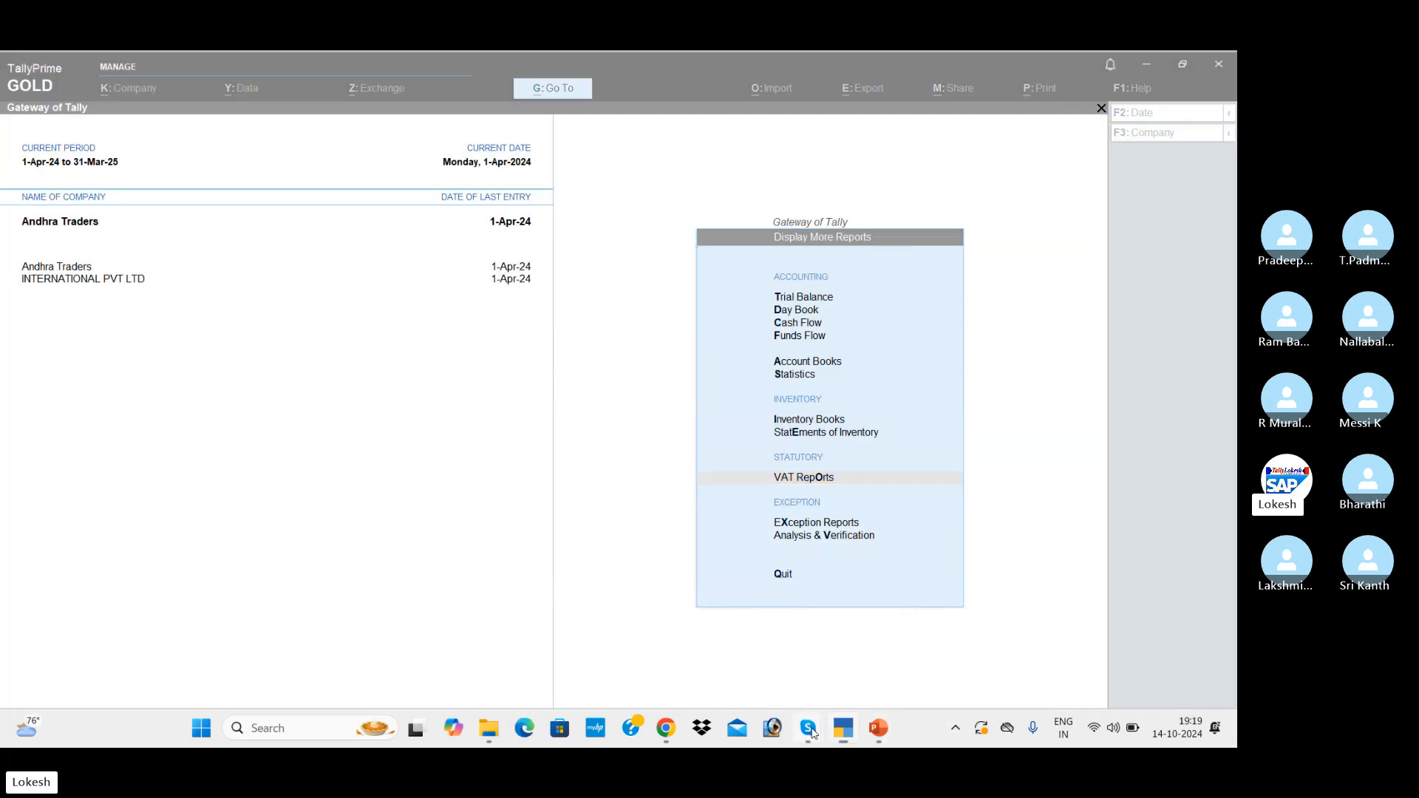
{"action": "left_click", "coordinate": [780, 633]}
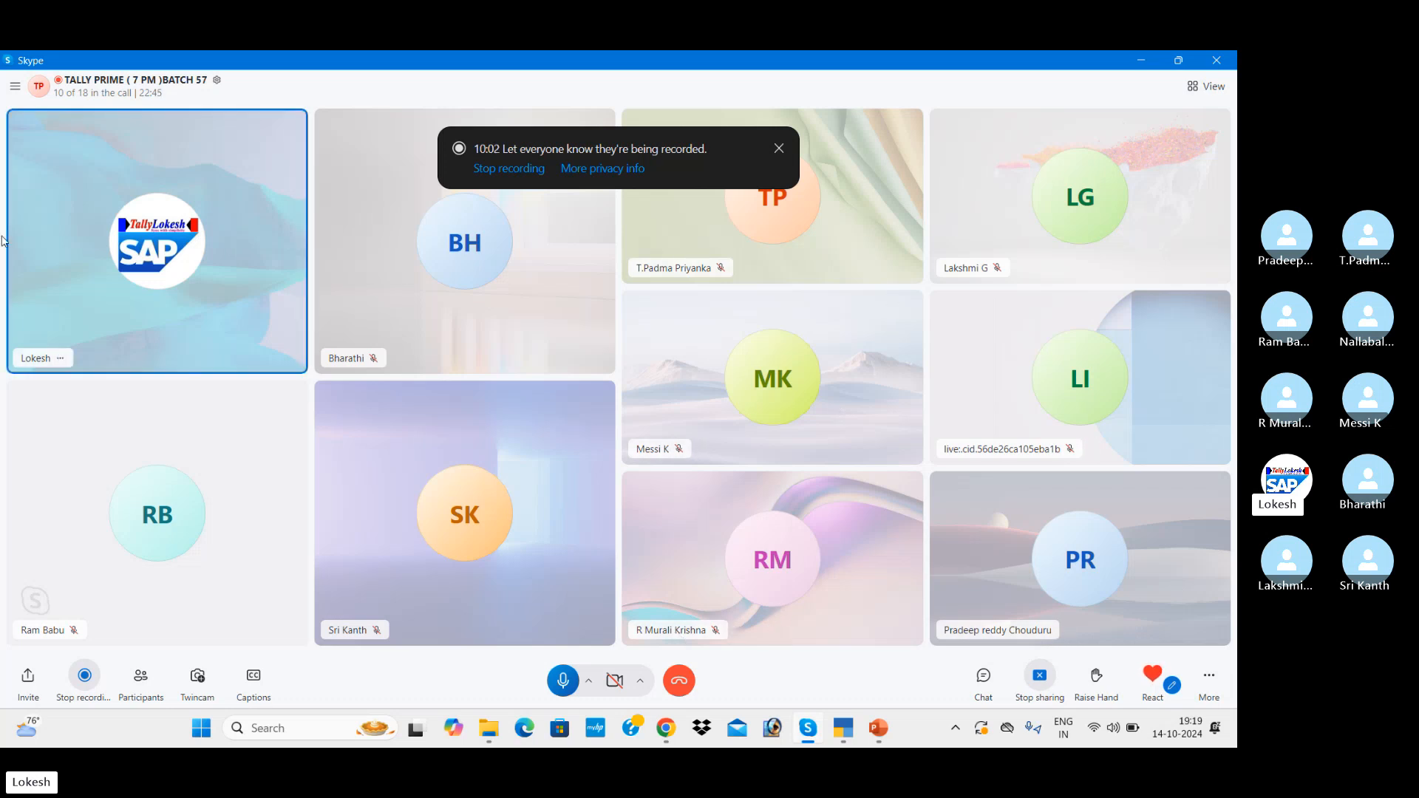
{"action": "left_click", "coordinate": [780, 149]}
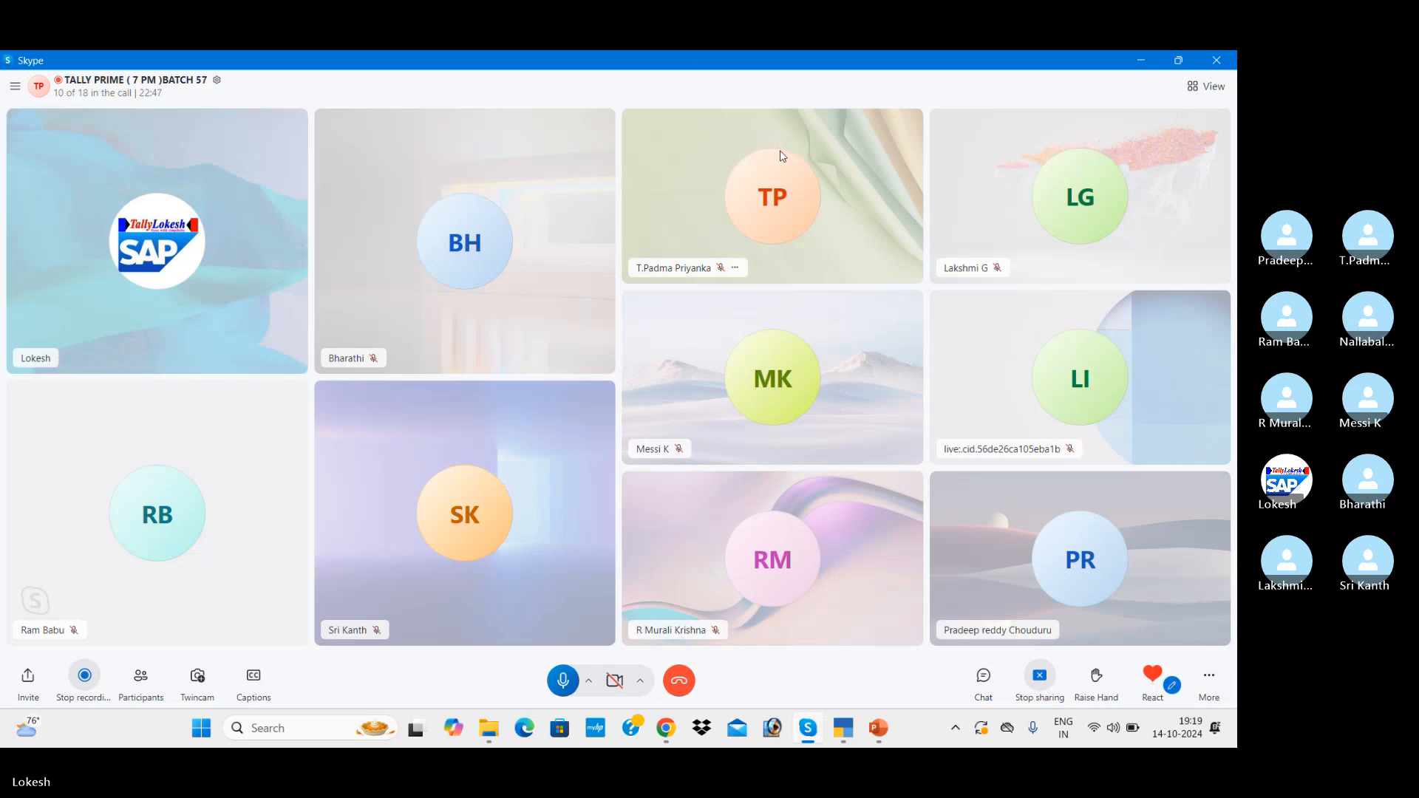